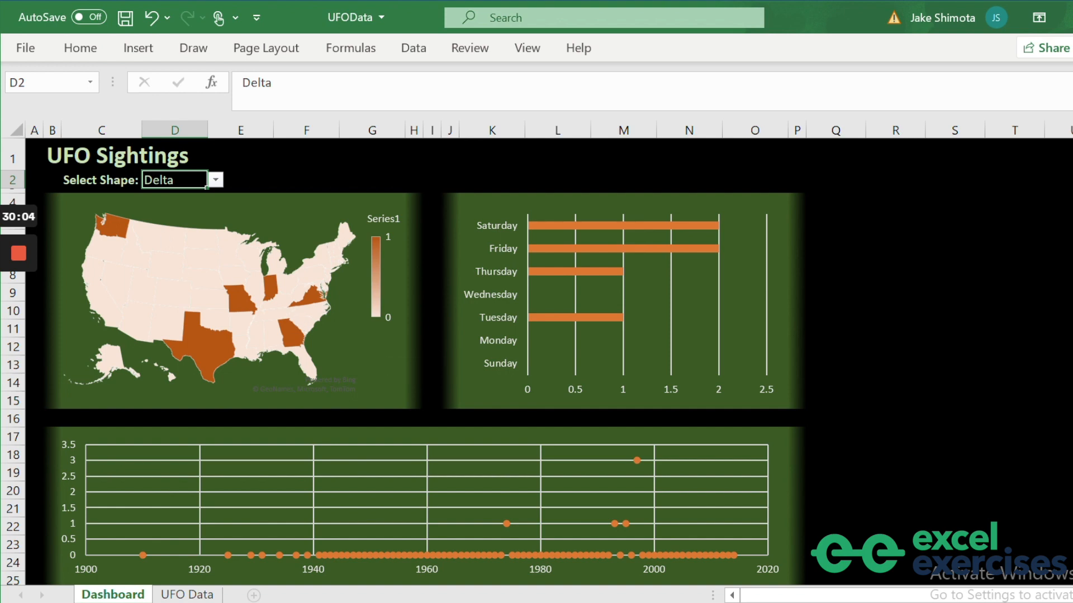
Filter the dashboard by choosing a shape from the Select Shape dropdown.
left_click(216, 180)
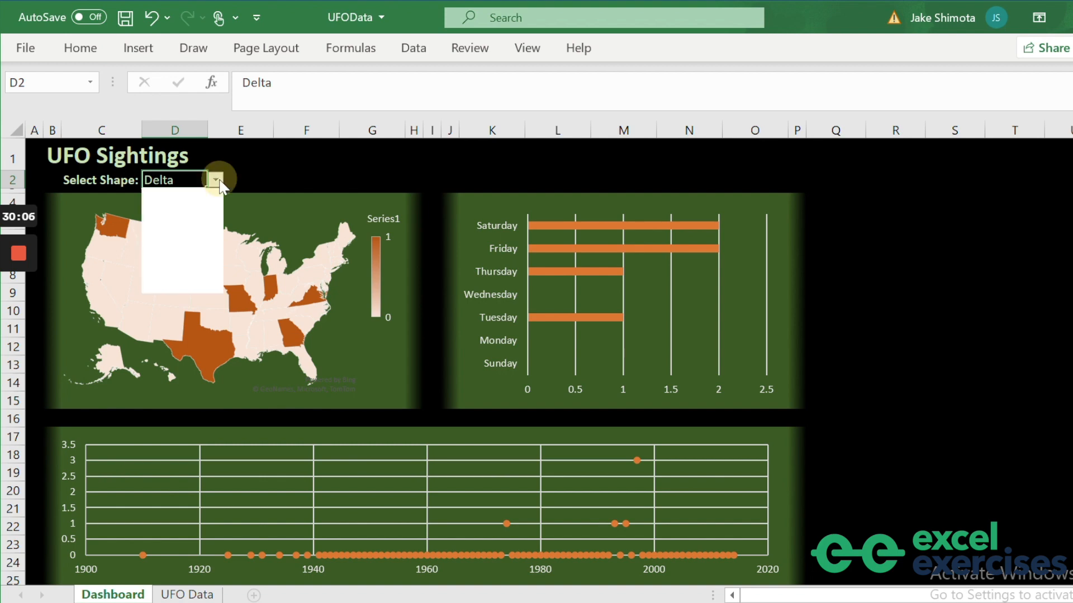
left_click(167, 233)
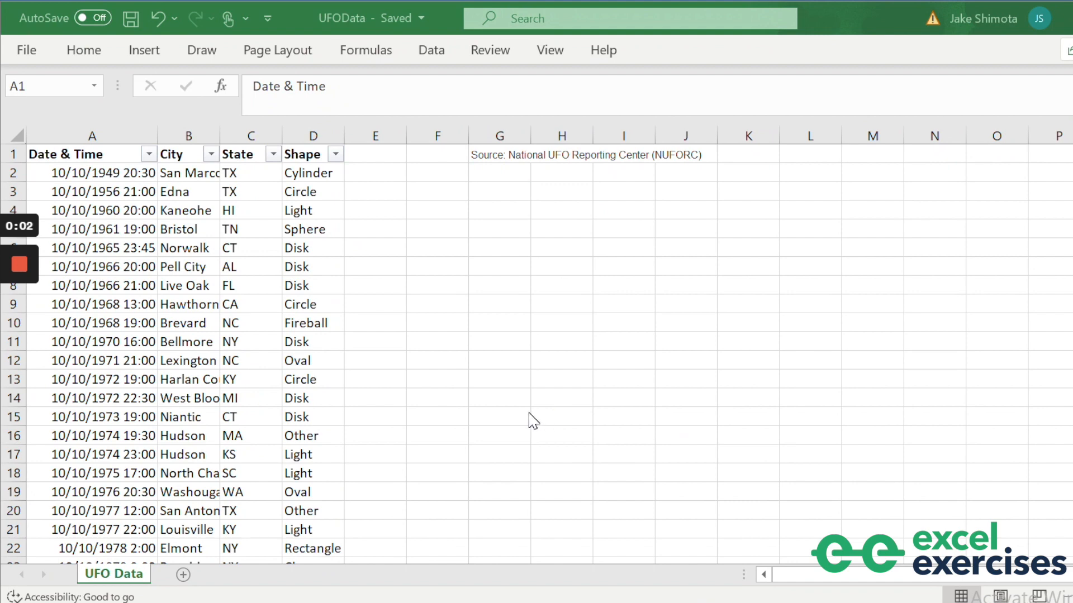
Add a 'Day of Week' heading in E1 and the formula =TEXT(A2, "dddd") in E2.
left_click(384, 157)
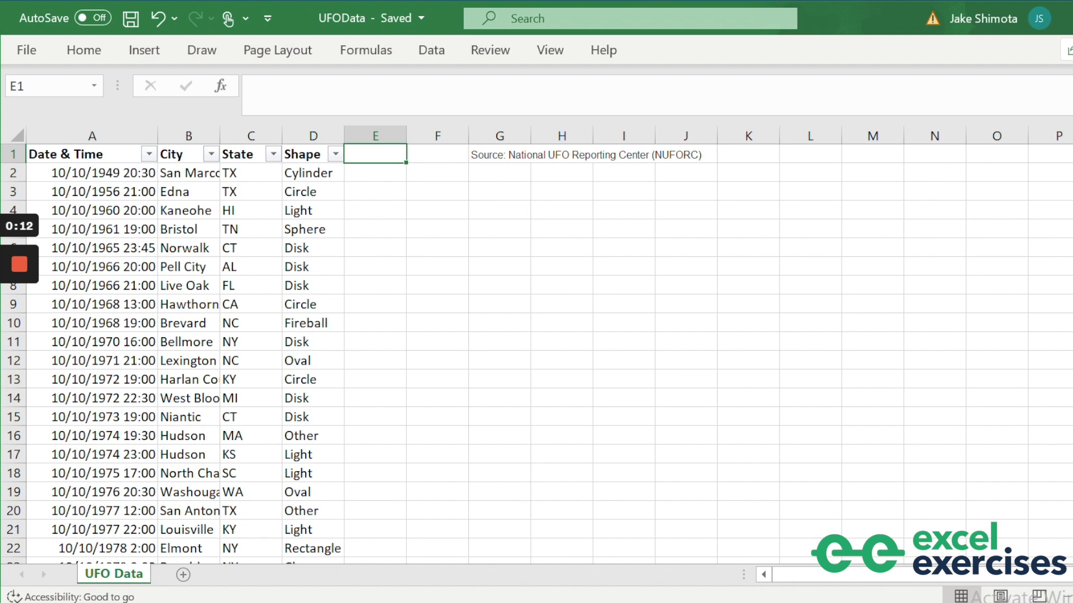
type("Day of the")
key("BackSpace")
key("BackSpace")
key("BackSpace")
key("BackSpace")
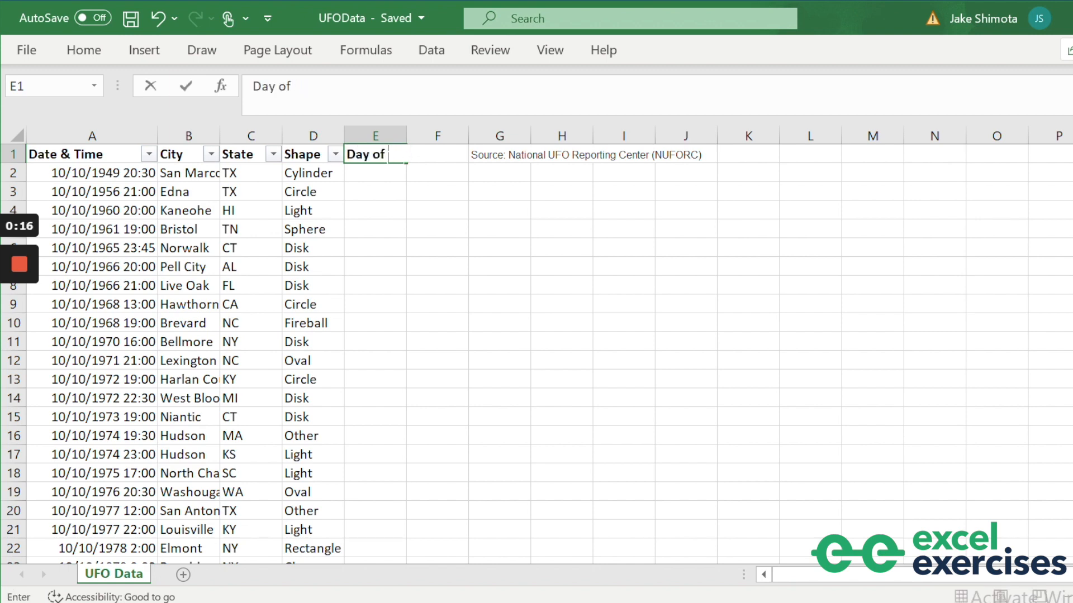
type("Week")
key("Return")
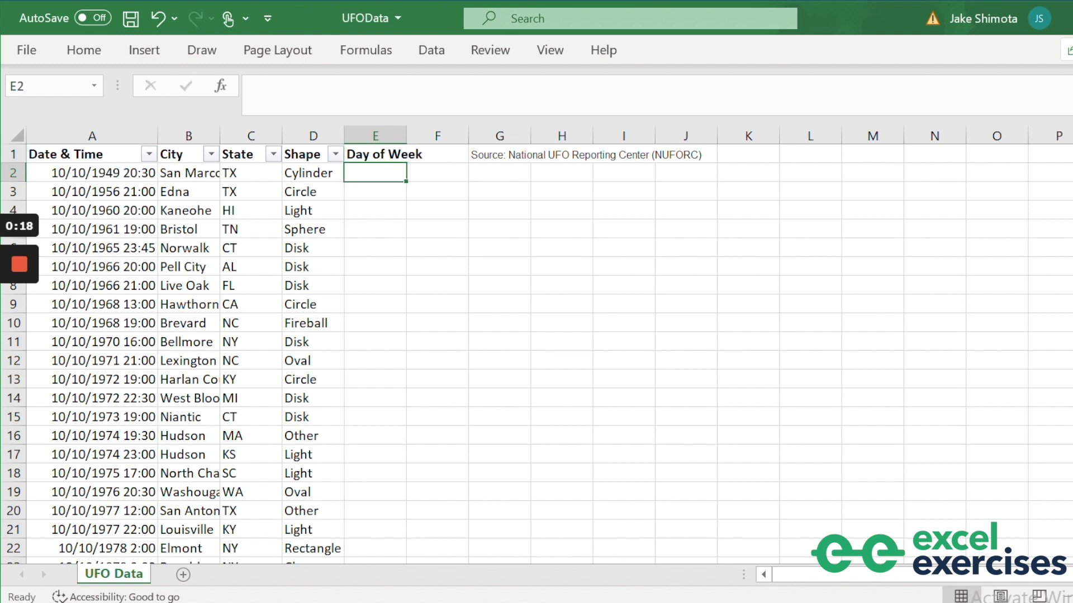
type("=")
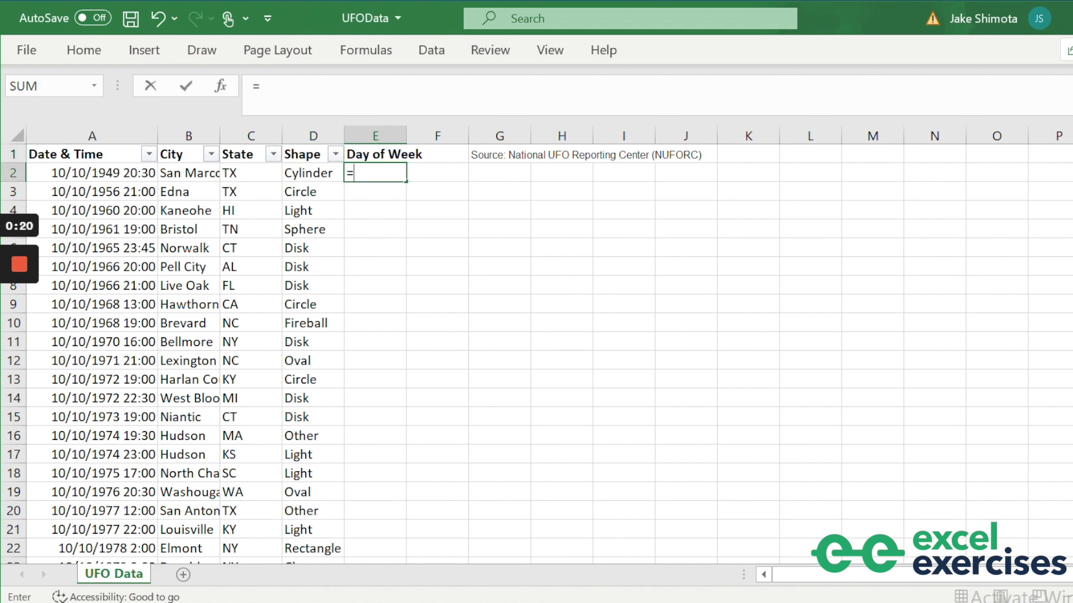
type("TEXT(")
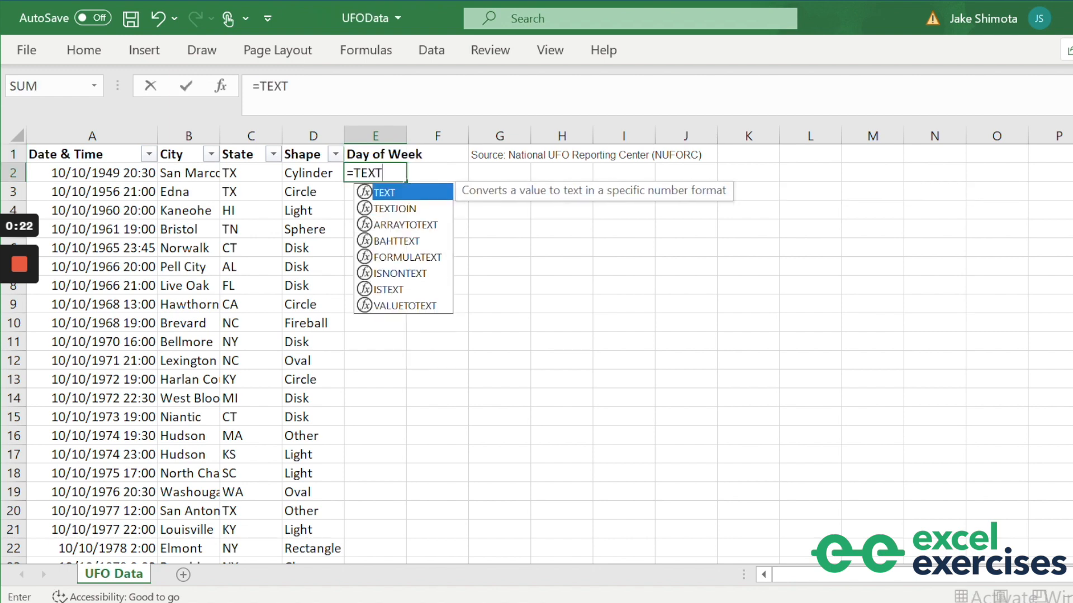
key("Left")
key("Left")
key("Left")
key("Left")
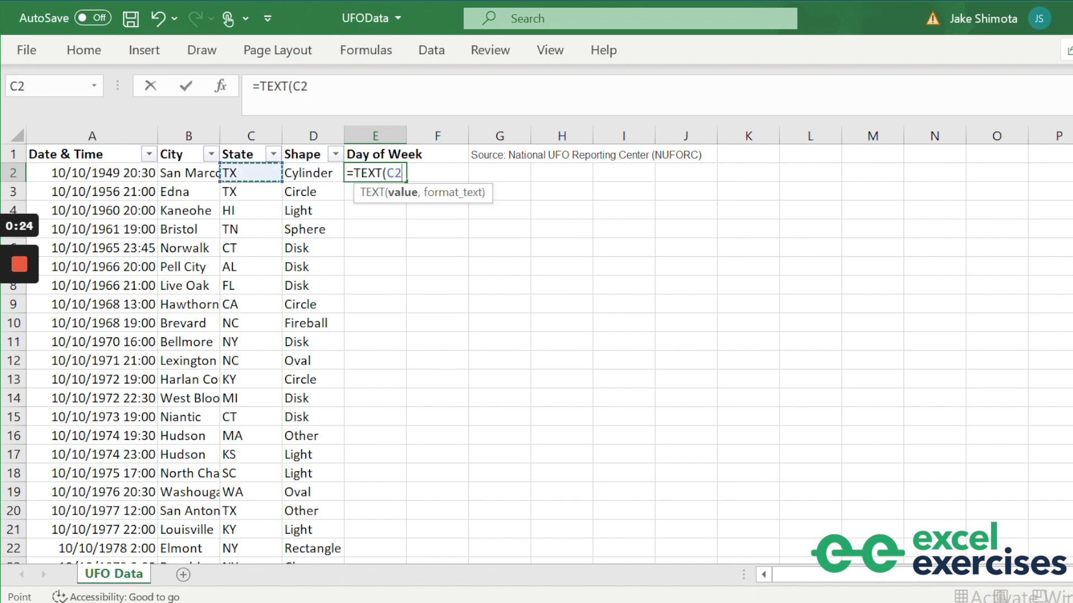
type(",")
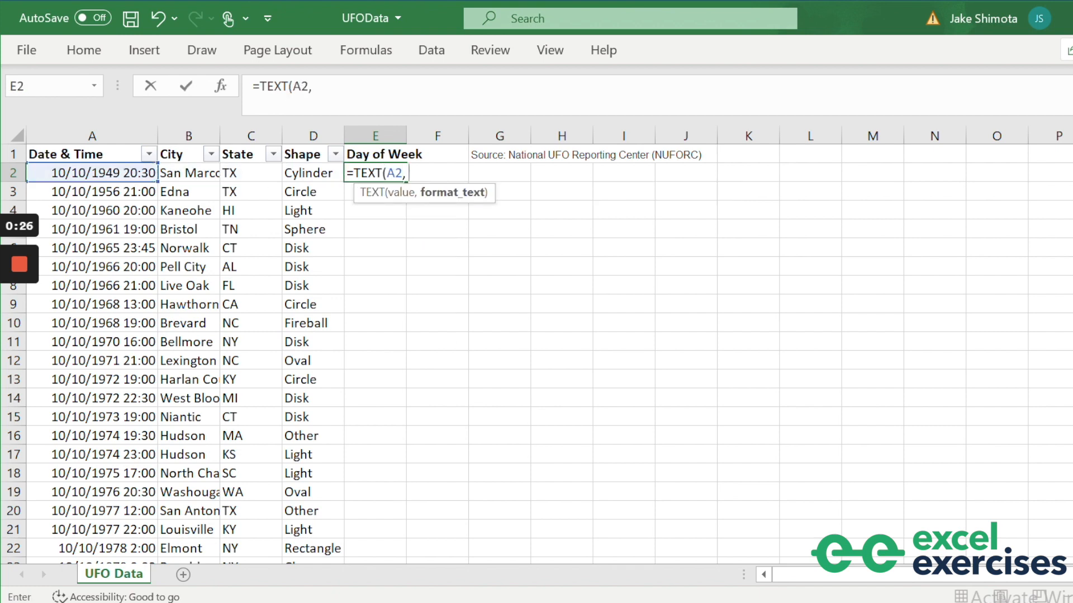
type(" \"dddd")
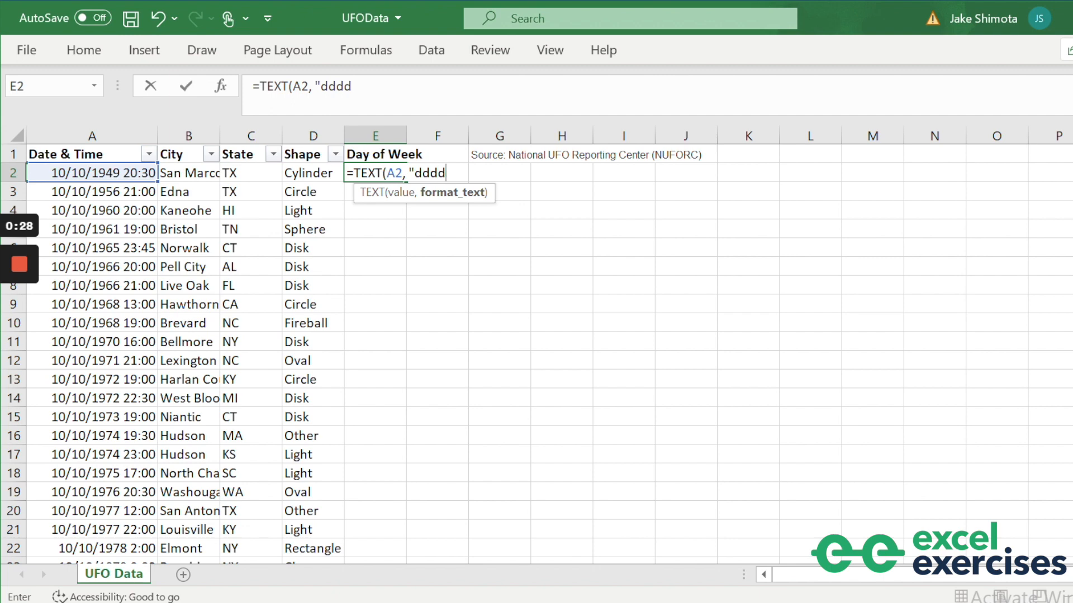
type("\")")
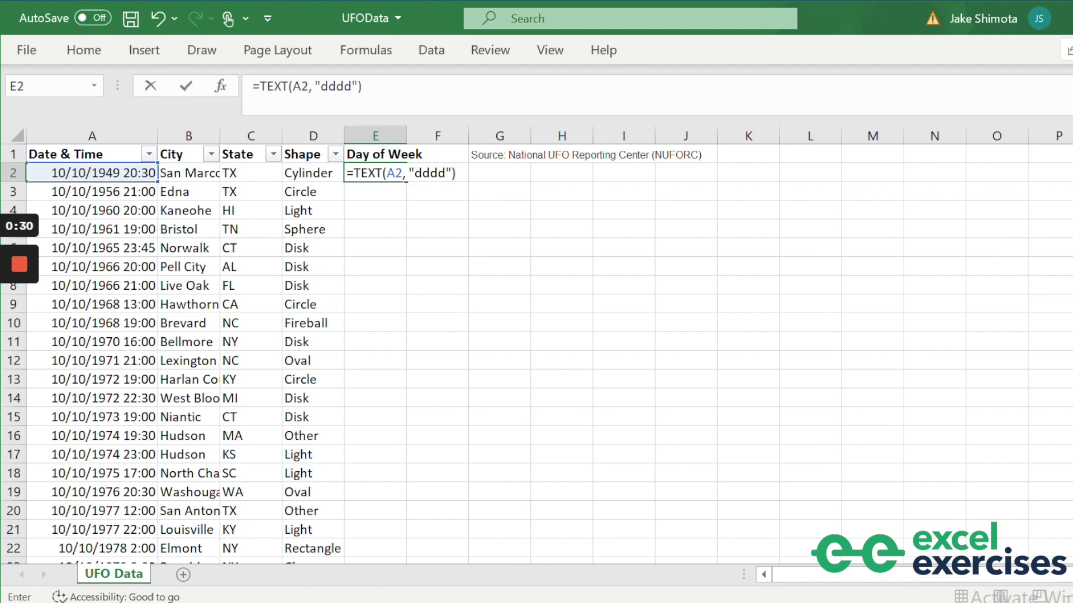
key("Return")
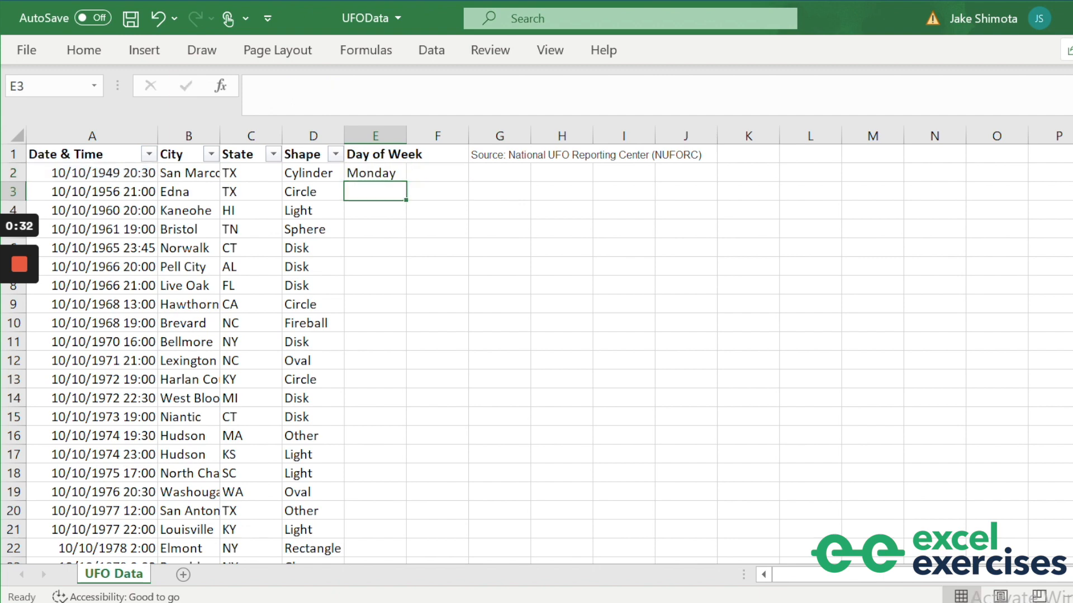
Mark the last data row of column E with a placeholder x and return to E2.
key("Left")
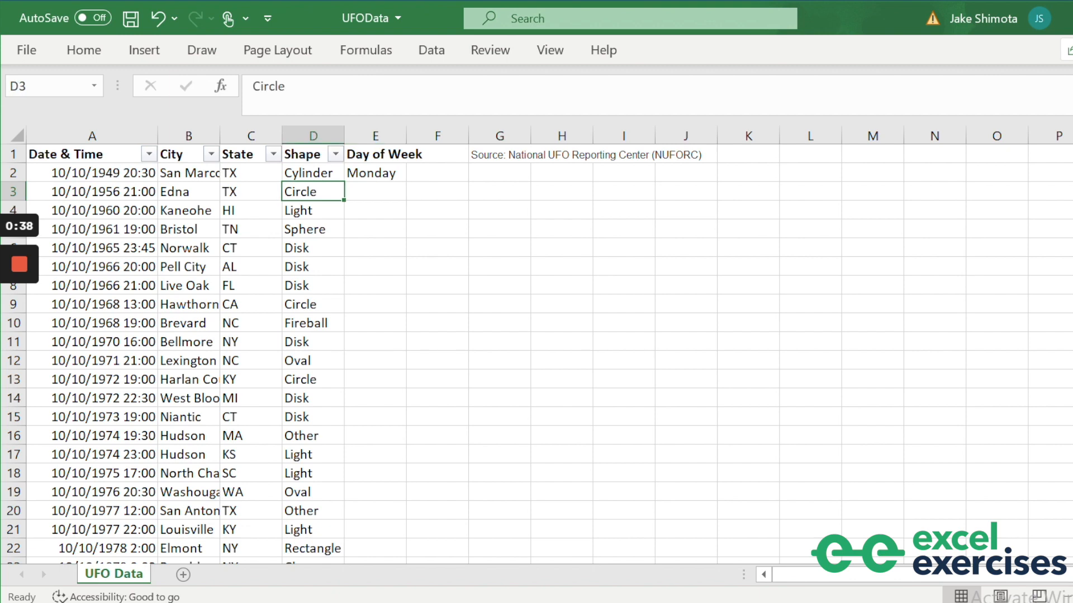
key("ctrl+Down")
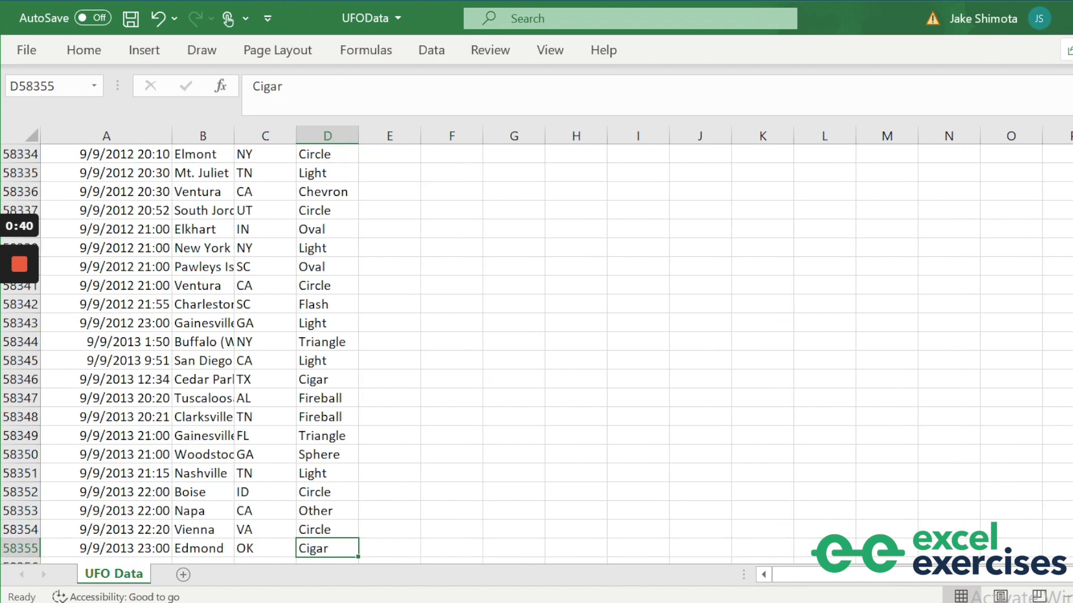
key("Down")
key("Down")
key("Up")
key("Up")
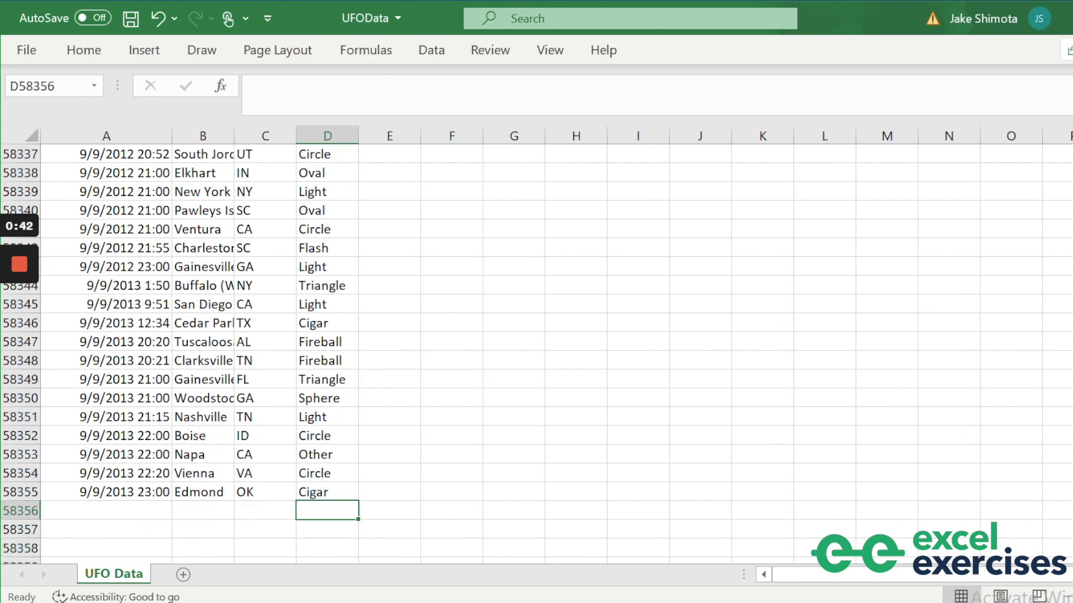
key("Right")
type("x")
key("Return")
key("Up")
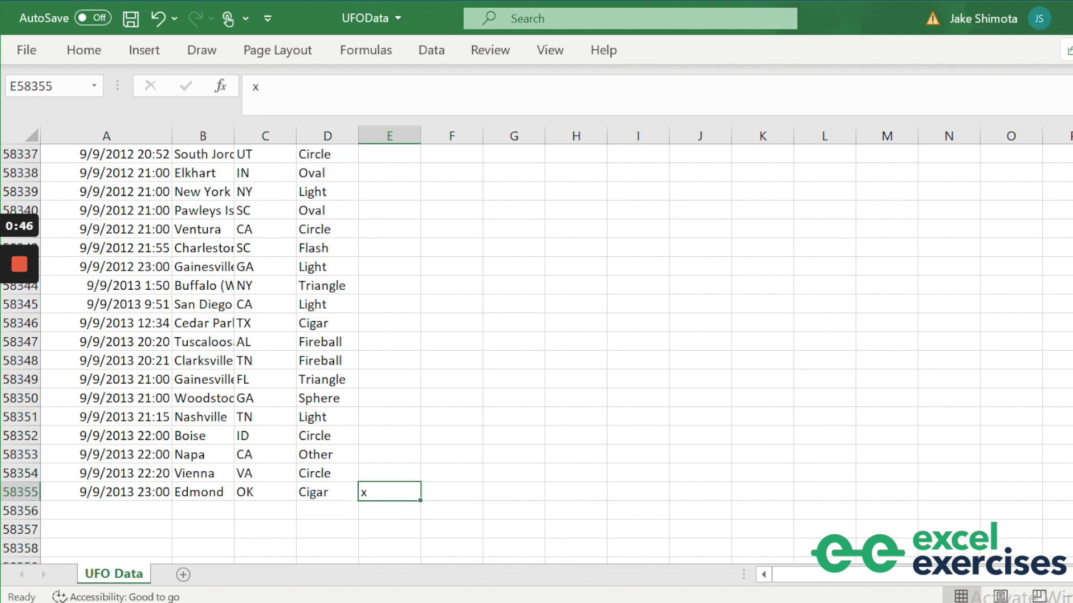
key("ctrl+Up")
key("Up")
key("Down")
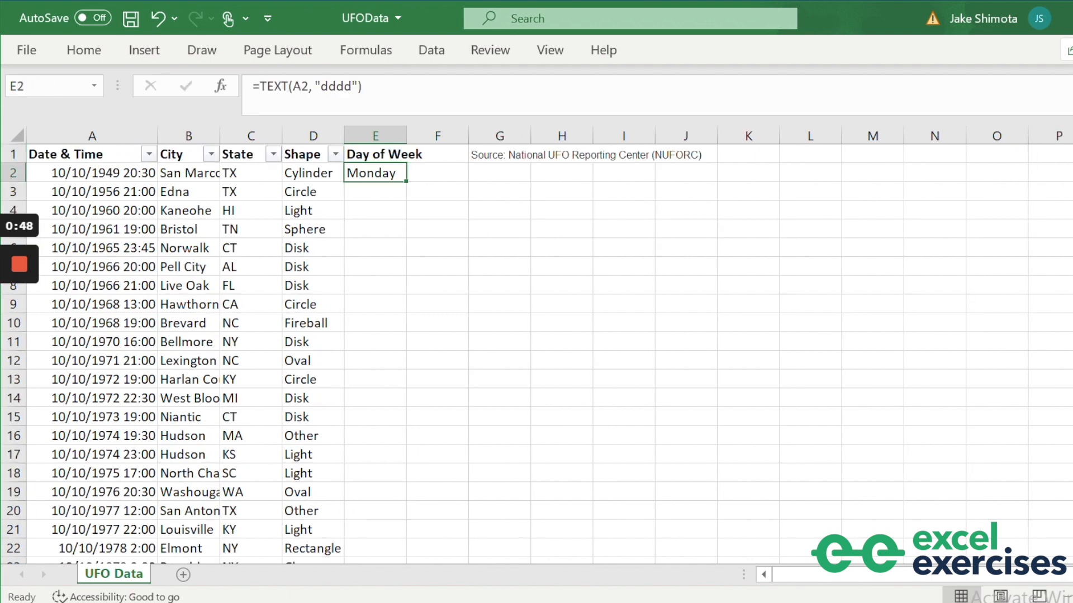
Copy the weekday formula from E2 down to the last data row.
key("ctrl+c")
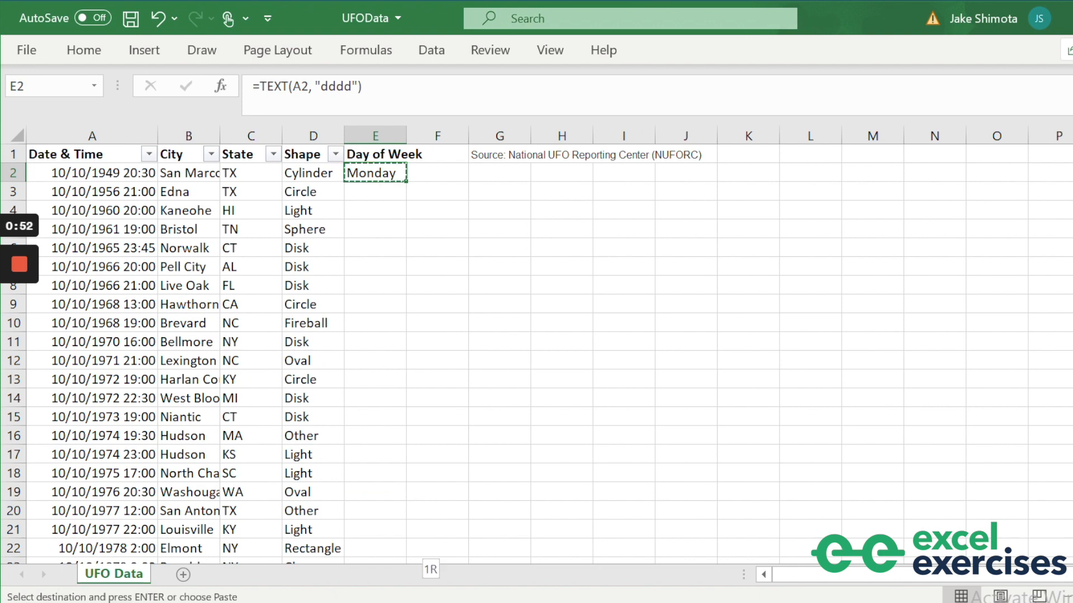
key("ctrl+shift+Down")
key("ctrl+v")
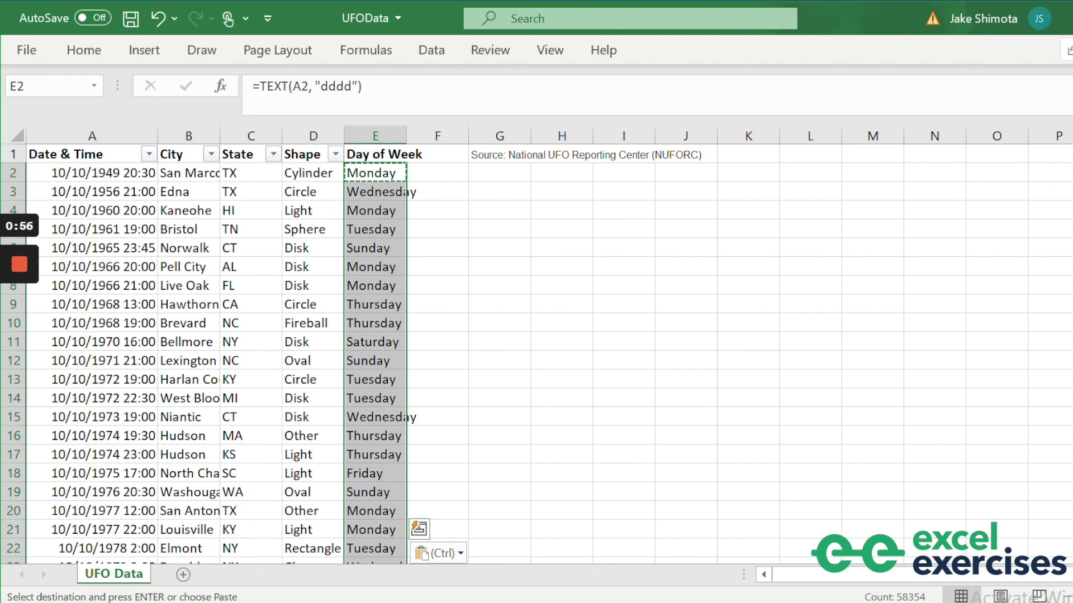
key("Up")
key("Right")
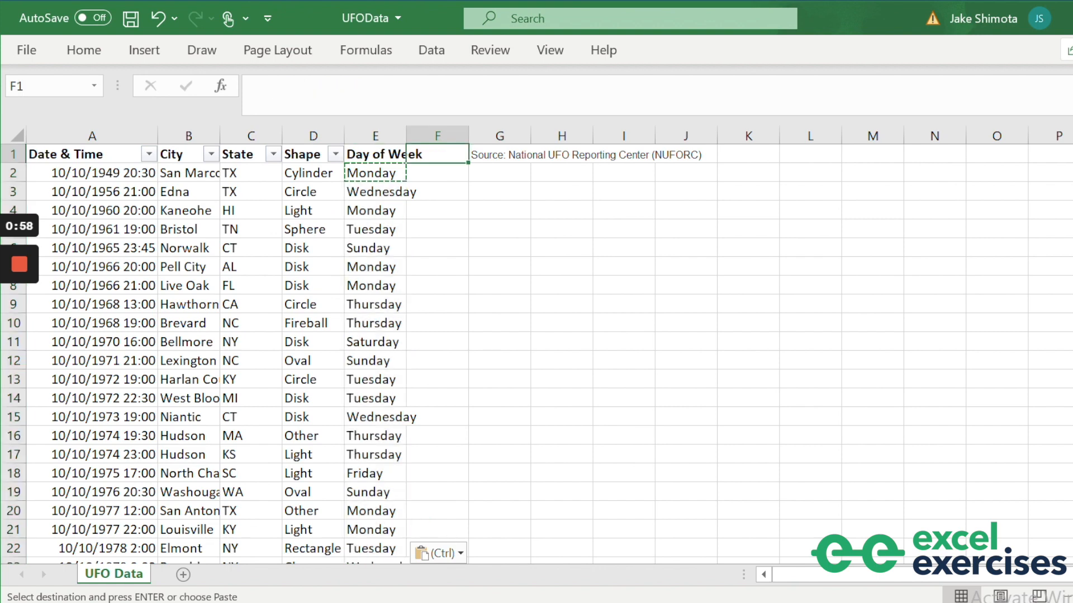
Enter a 'Year' heading in F1 and the formula =YEAR(A2) in F2.
type("Year")
key("Return")
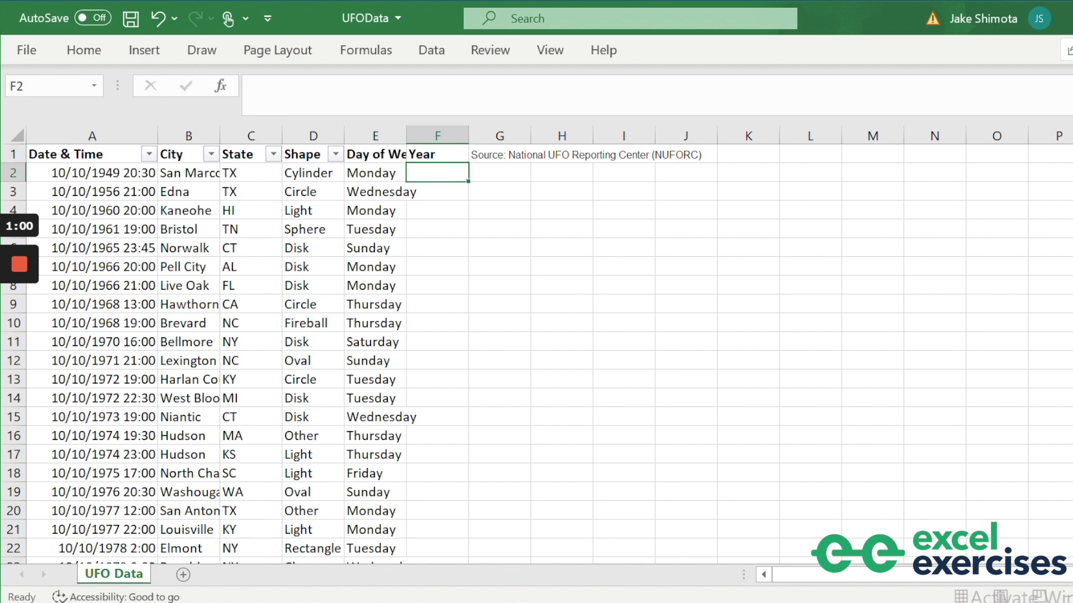
type("=YEAR(")
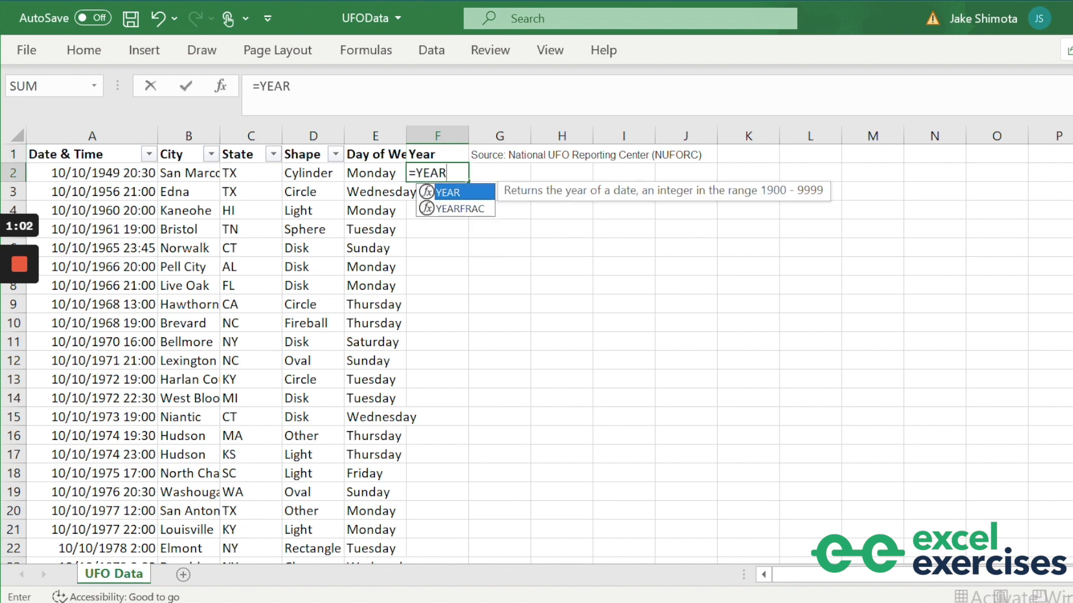
key("Left")
key("Left")
key("Left")
key("Left")
key("Left")
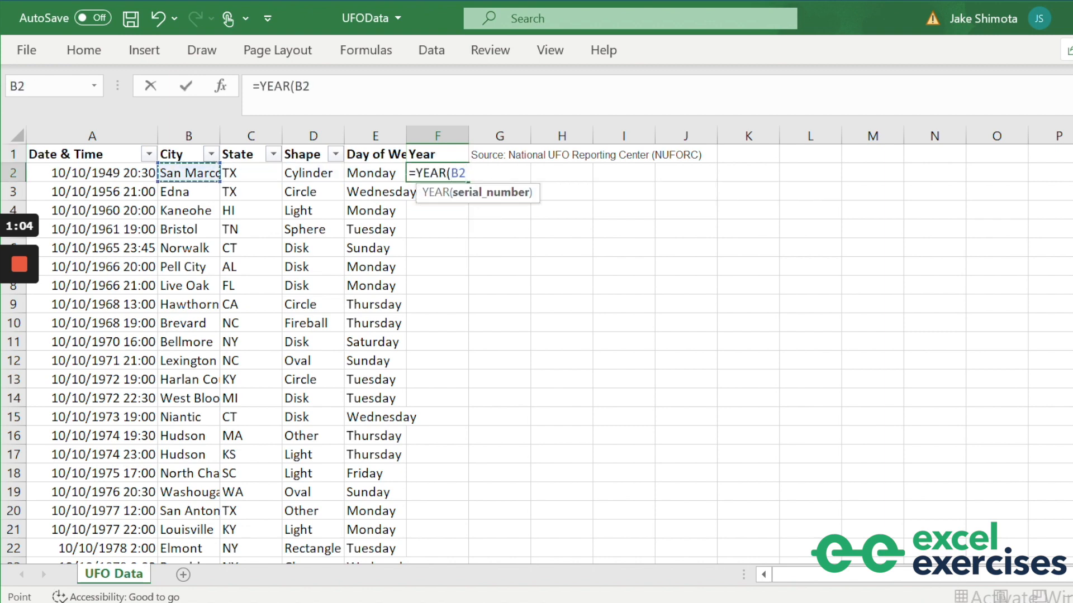
type(")")
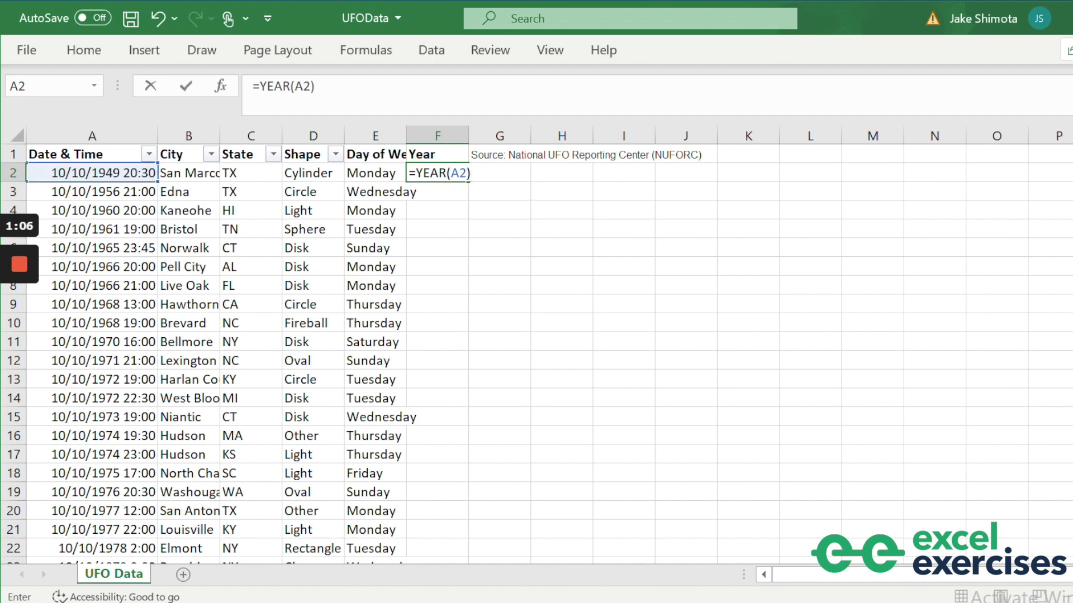
key("Return")
Check where the data ends in column F and return to F2.
key("Left")
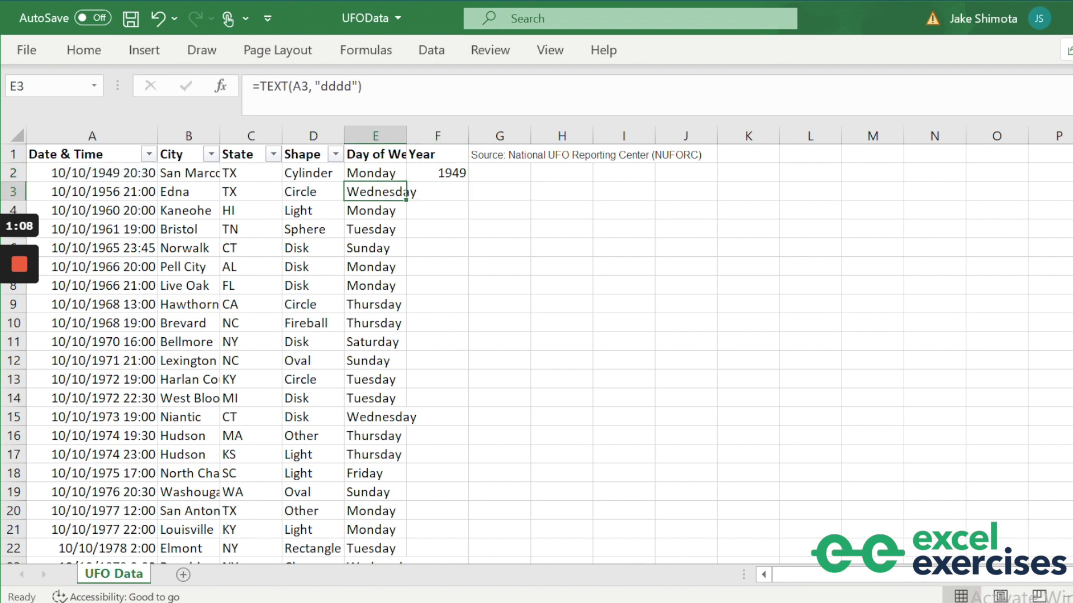
key("ctrl+Down")
key("Right")
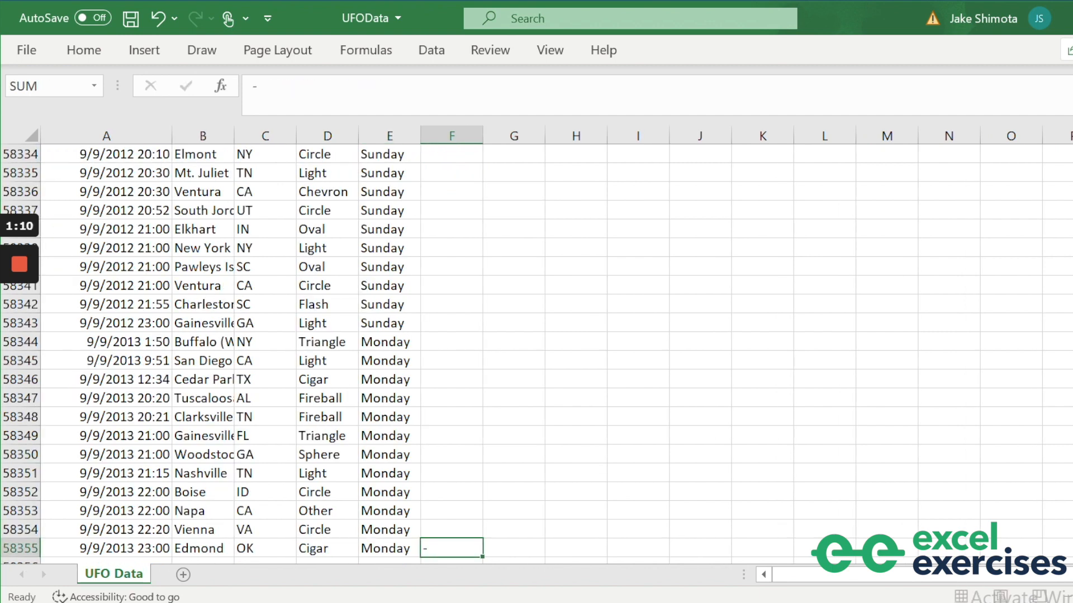
key("Down")
key("ctrl+Up")
key("Up")
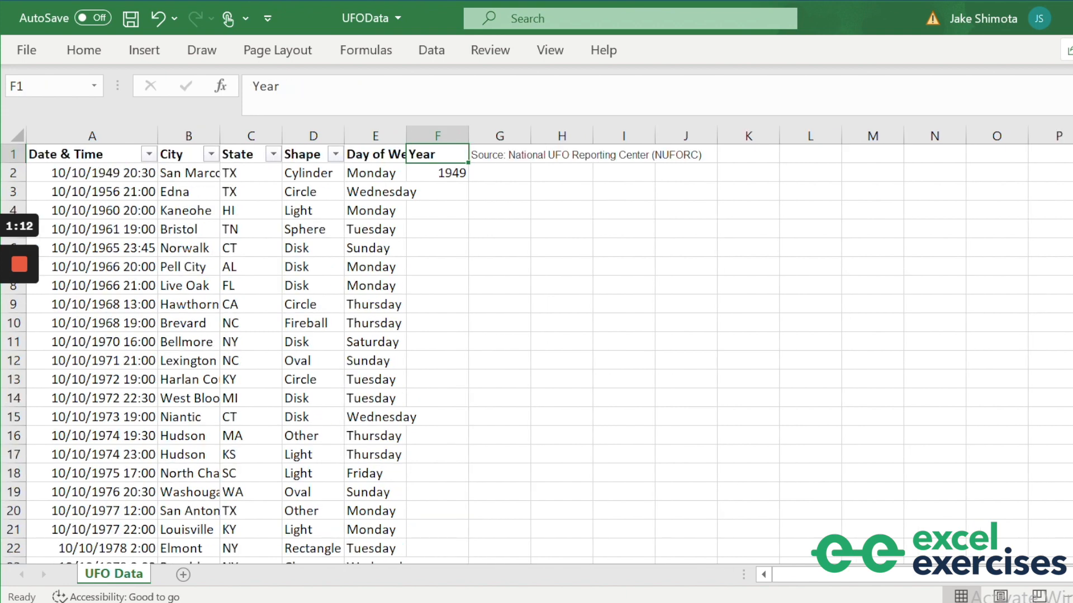
key("Down")
Copy =YEAR(A2) from F2 down through F58355.
key("ctrl+c")
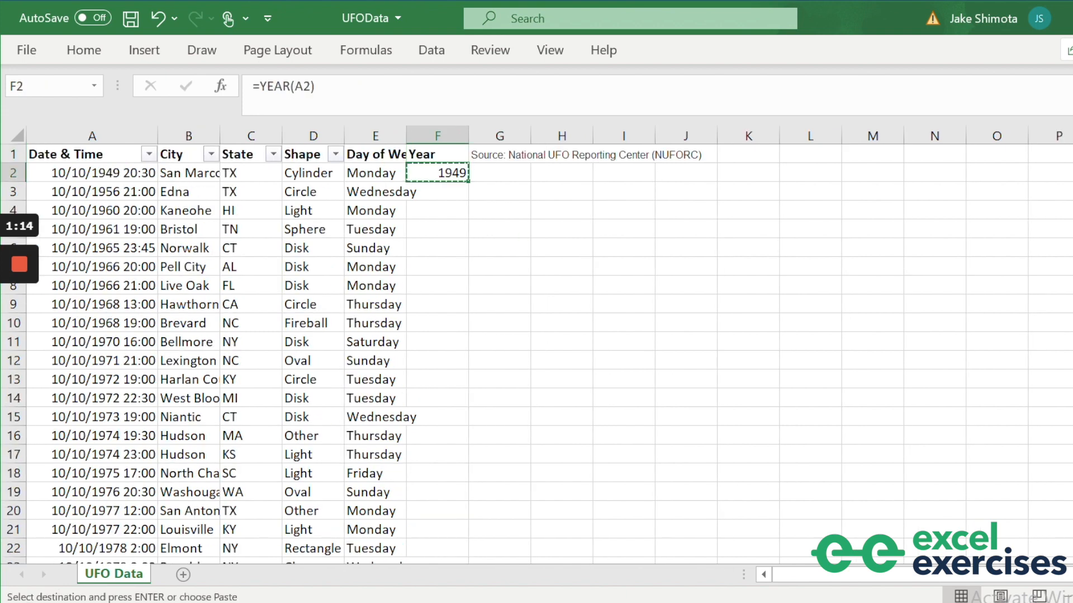
key("ctrl+shift+Down")
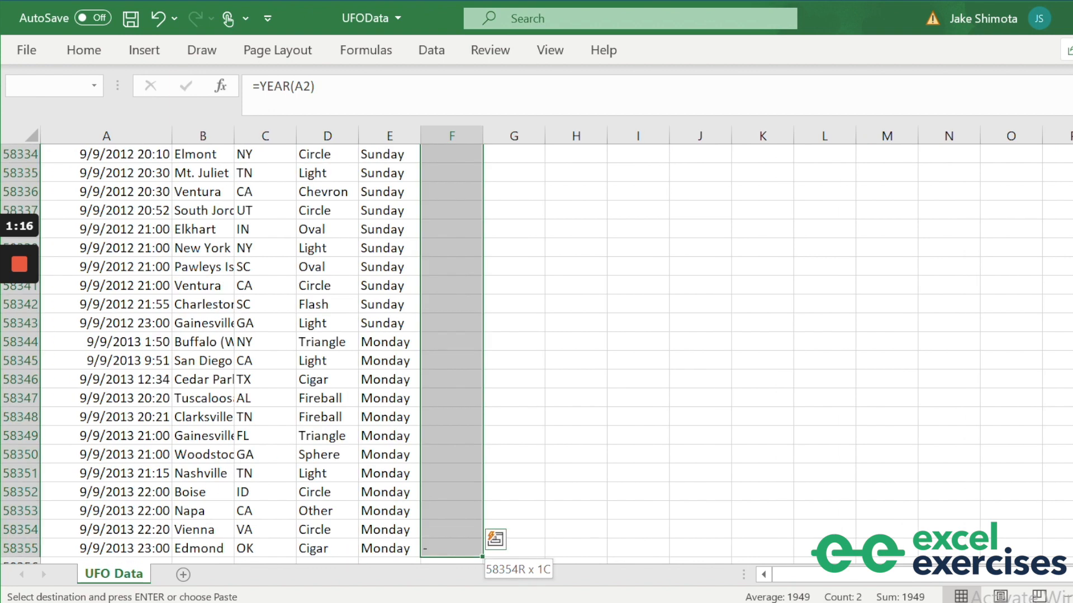
key("ctrl+v")
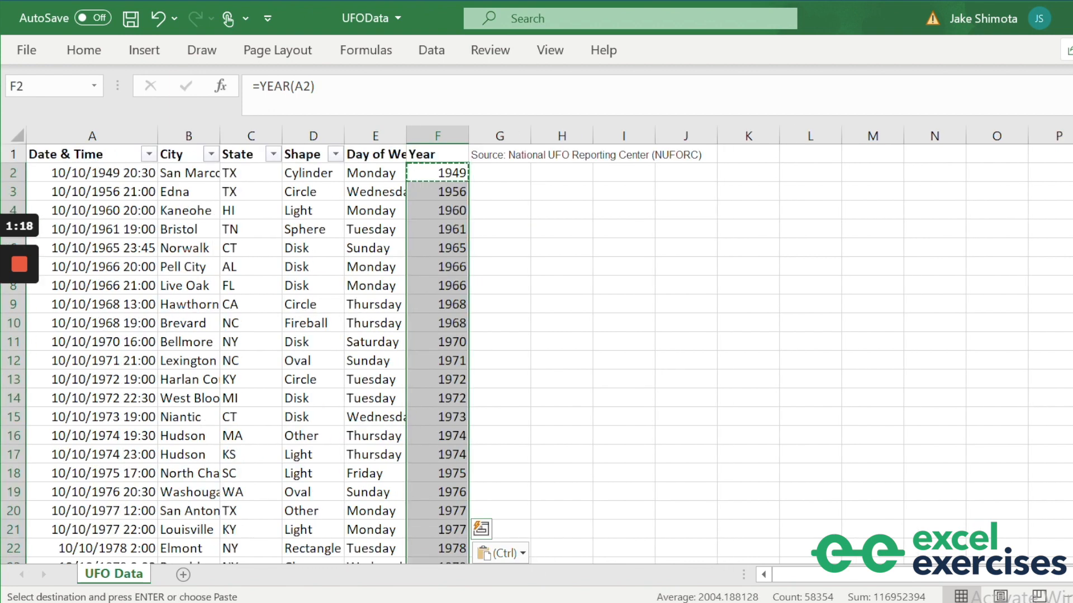
key("Escape")
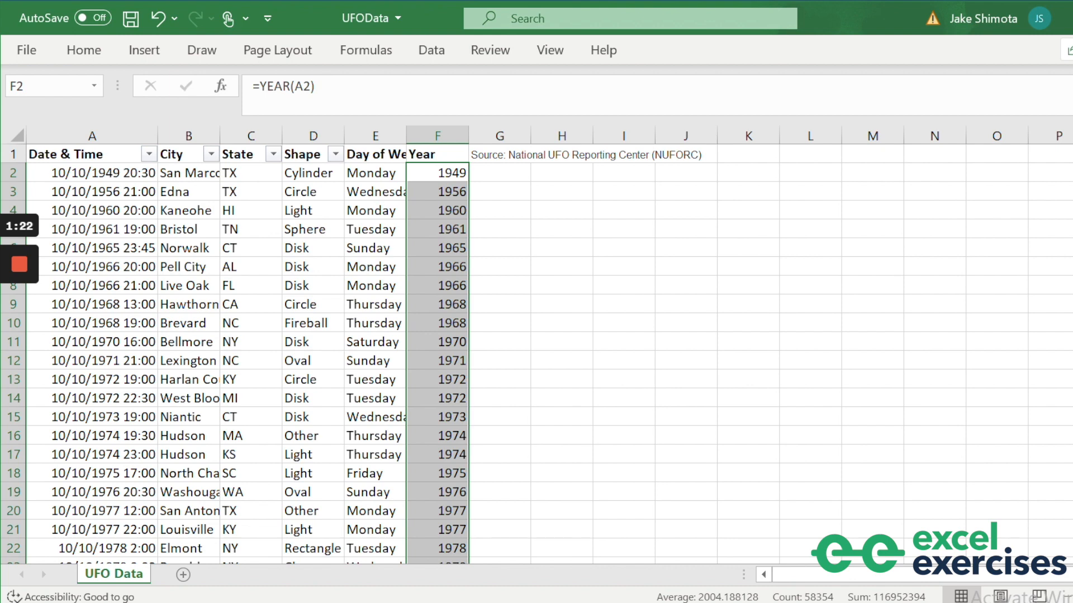
key("Up")
key("Right")
key("Right")
key("Right")
key("Right")
key("Right")
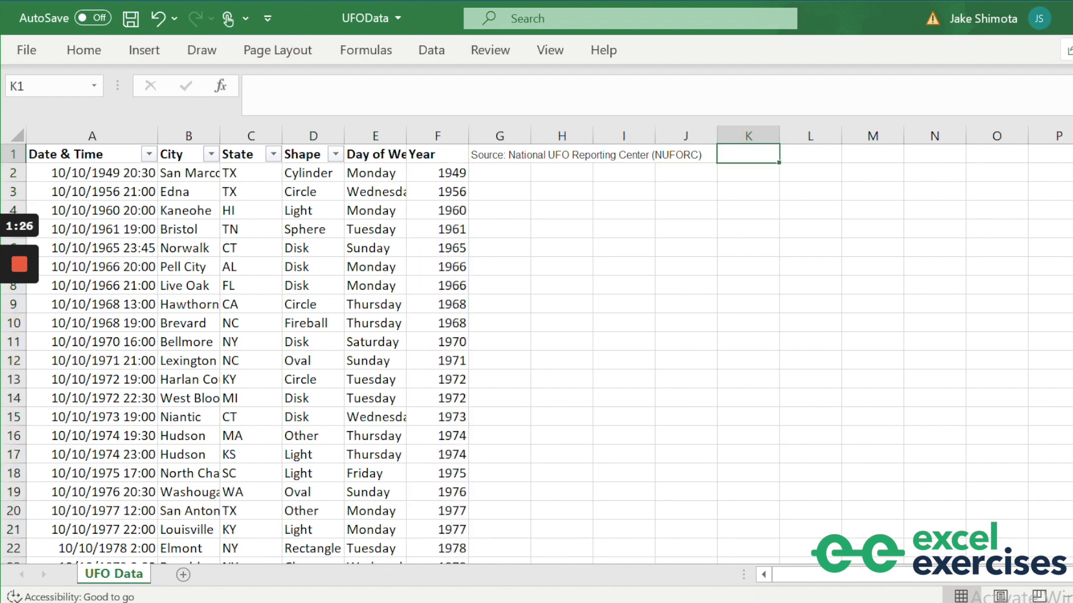
Put a 'Shapes' heading in K1 and paste all Shape column values below it.
type("Shapes")
key("Return")
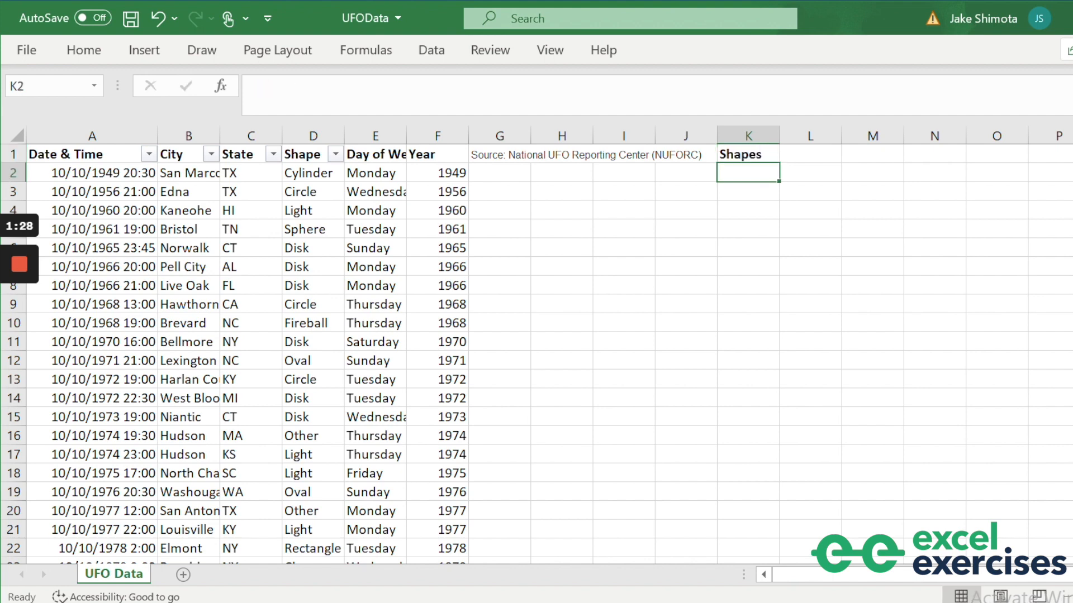
key("Left")
key("Left")
key("Left")
key("Left")
key("Left")
key("Left")
key("Left")
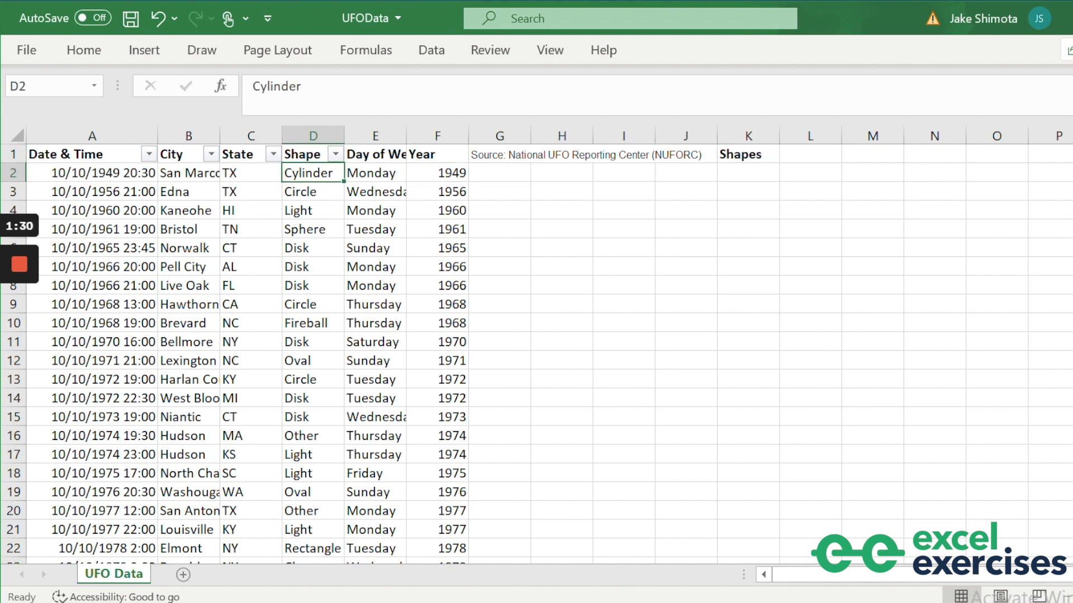
key("ctrl+shift+Down")
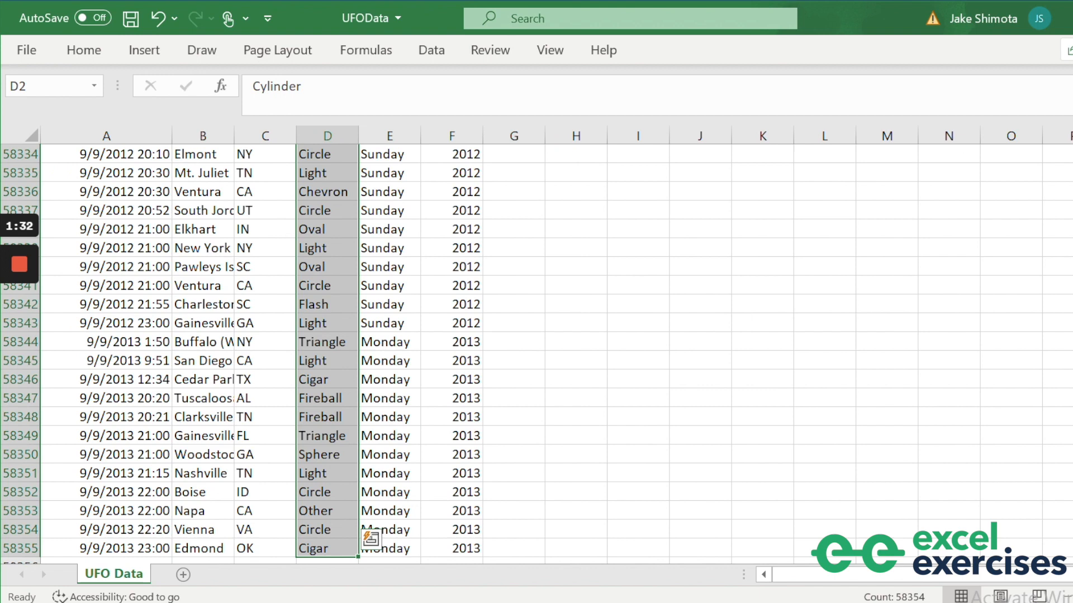
key("ctrl+c")
key("Up")
key("Right")
key("Right")
key("Right")
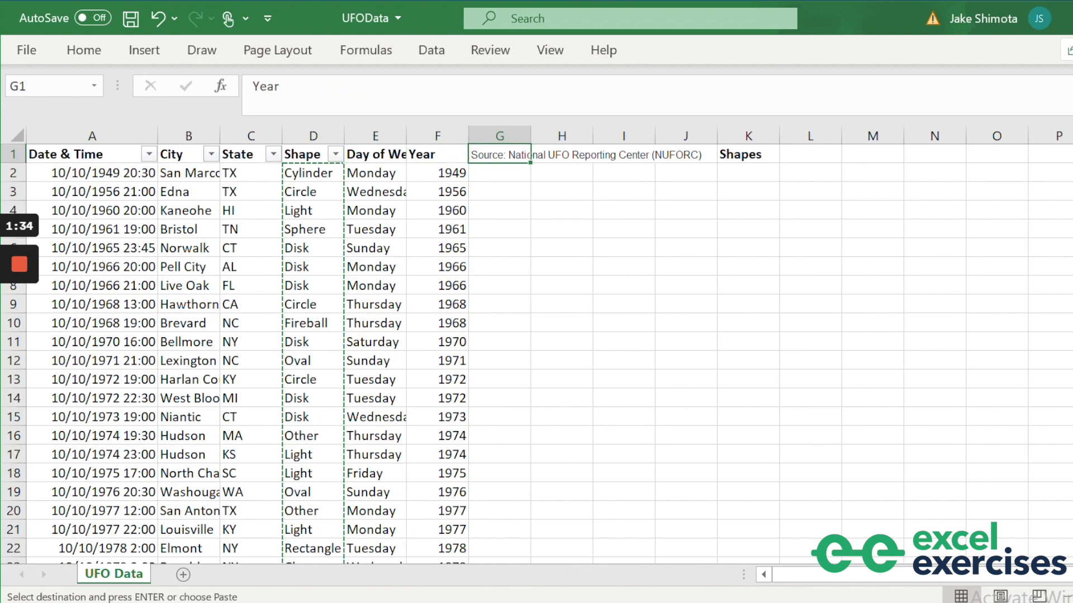
key("Right")
key("Right")
key("Down")
key("Right")
key("Right")
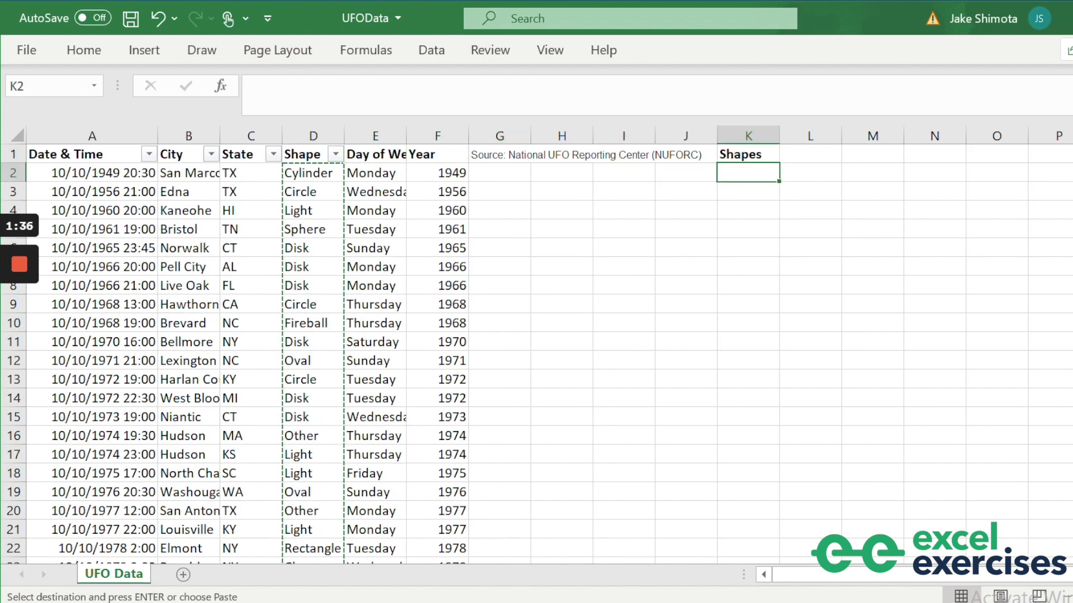
key("ctrl+v")
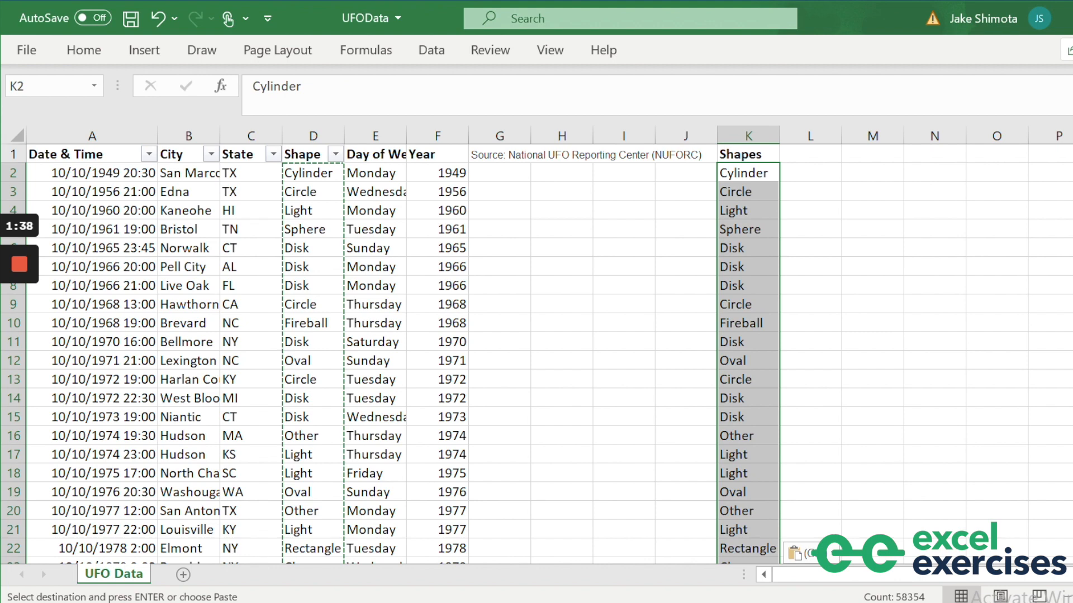
Remove duplicate entries from the pasted shapes list.
key("alt")
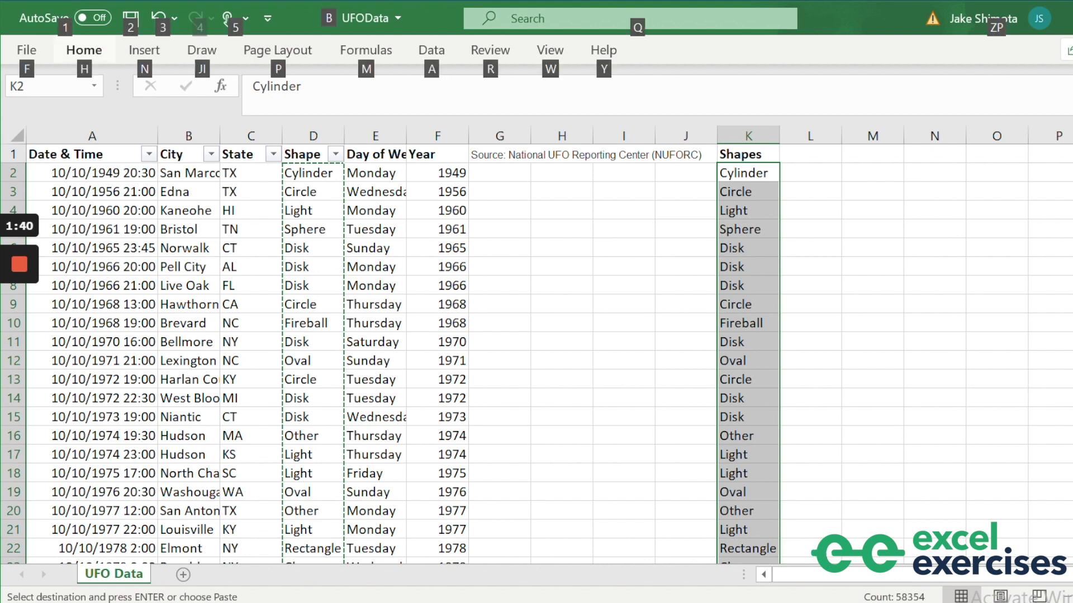
key("a")
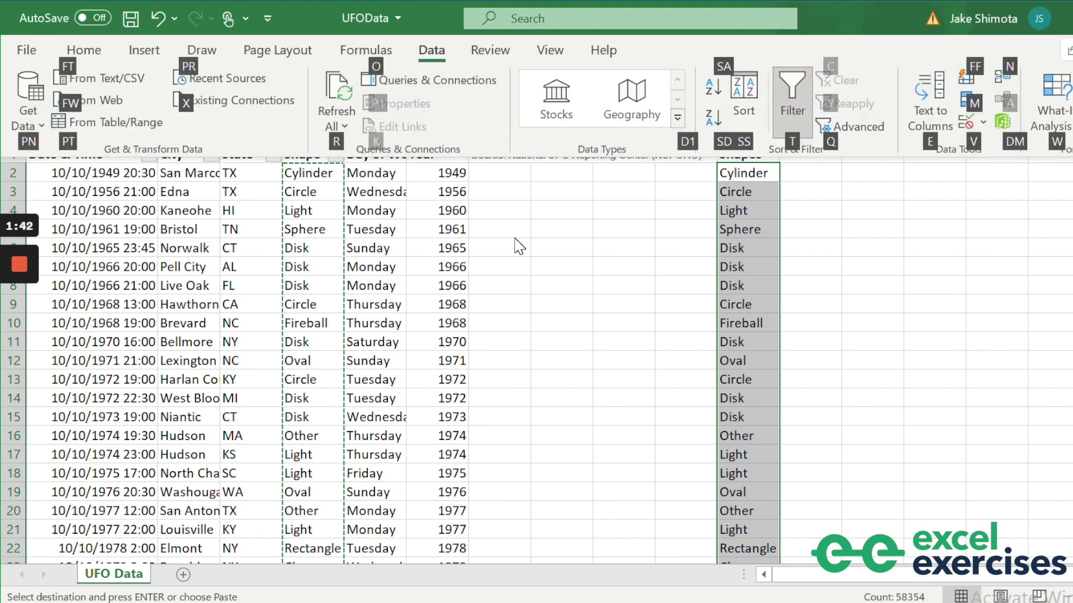
key("m")
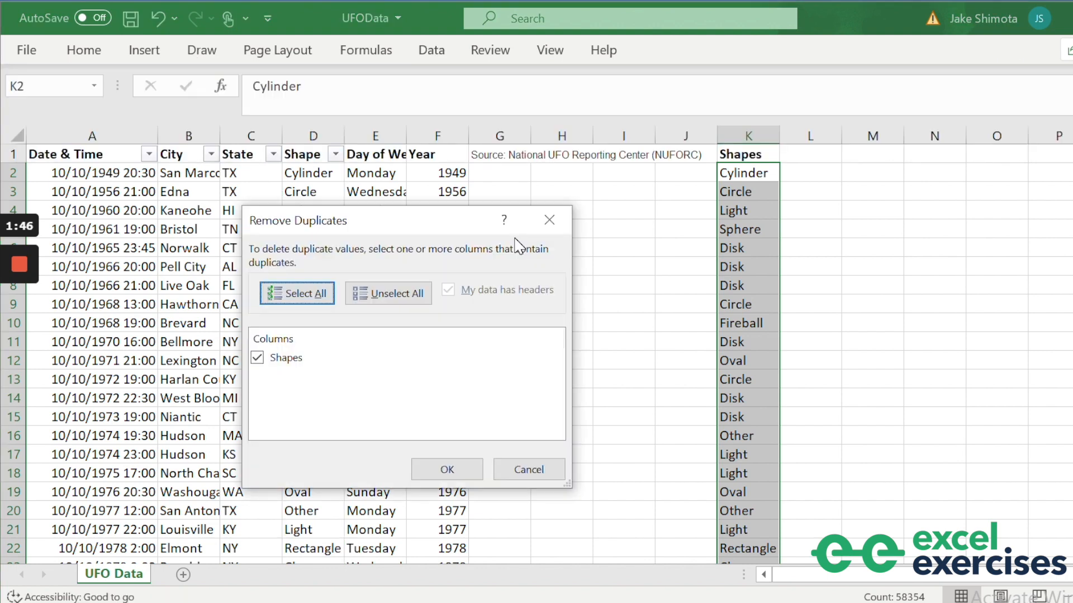
key("Tab")
key("Tab")
key("Tab")
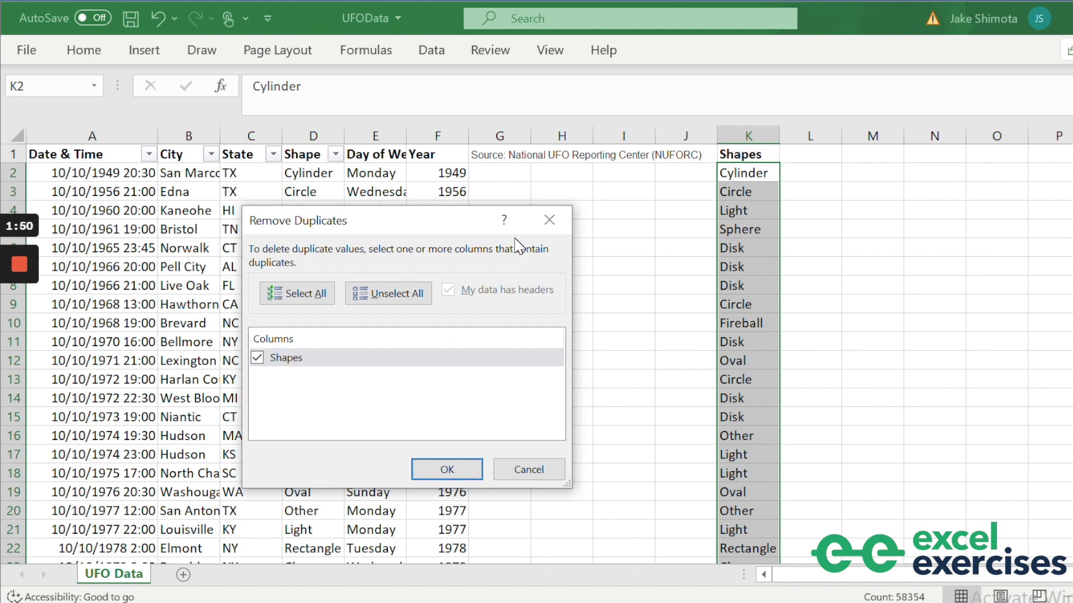
key("Return")
key("Return")
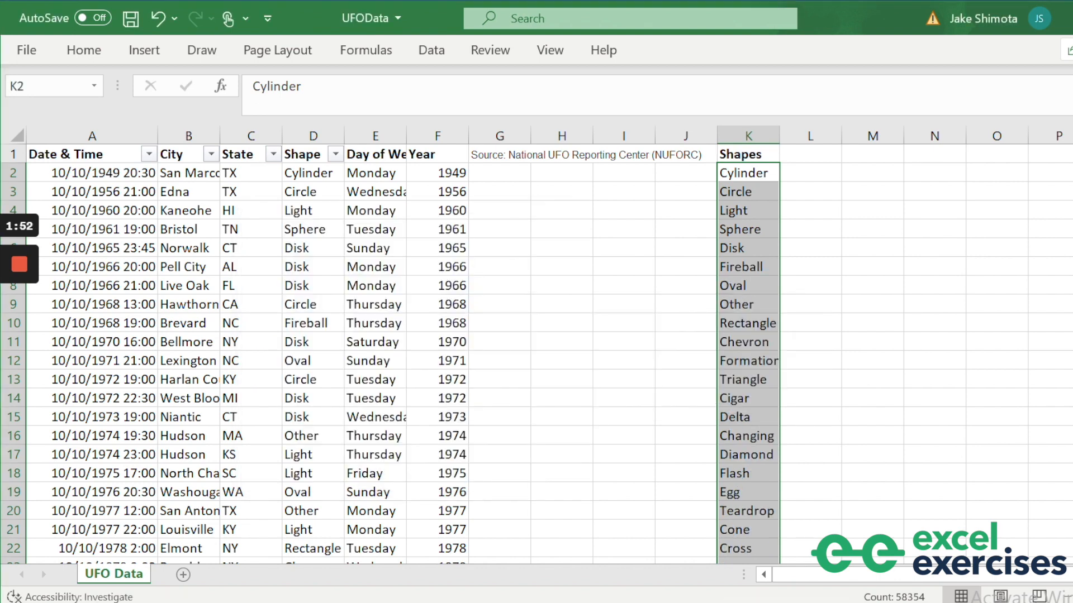
Sort the 21 unique shapes in K2:K22 from A to Z.
key("ctrl+shift+Up")
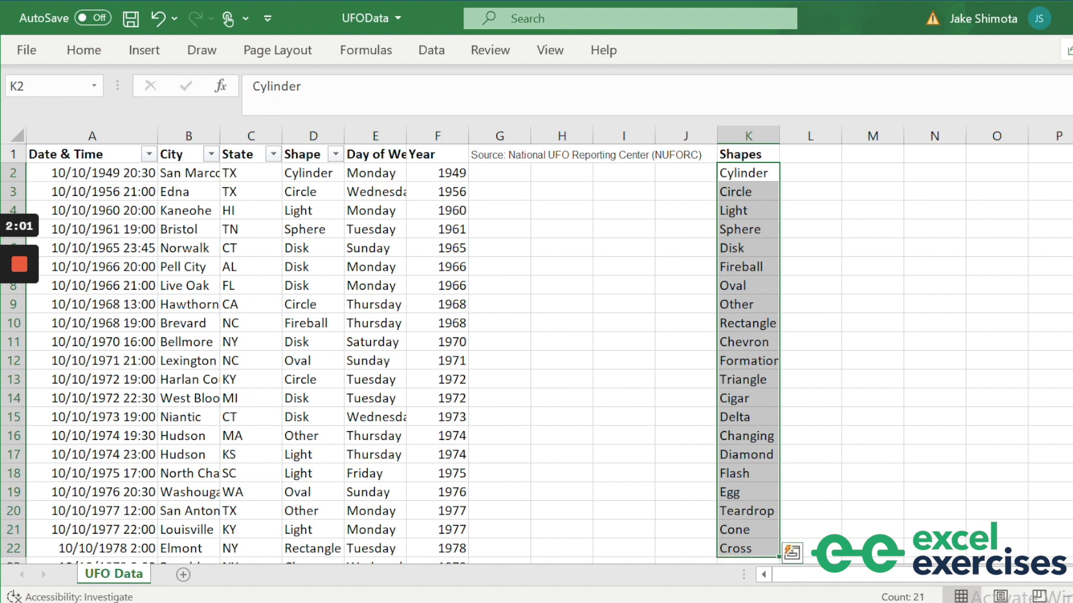
key("alt")
key("a")
key("s")
key("a")
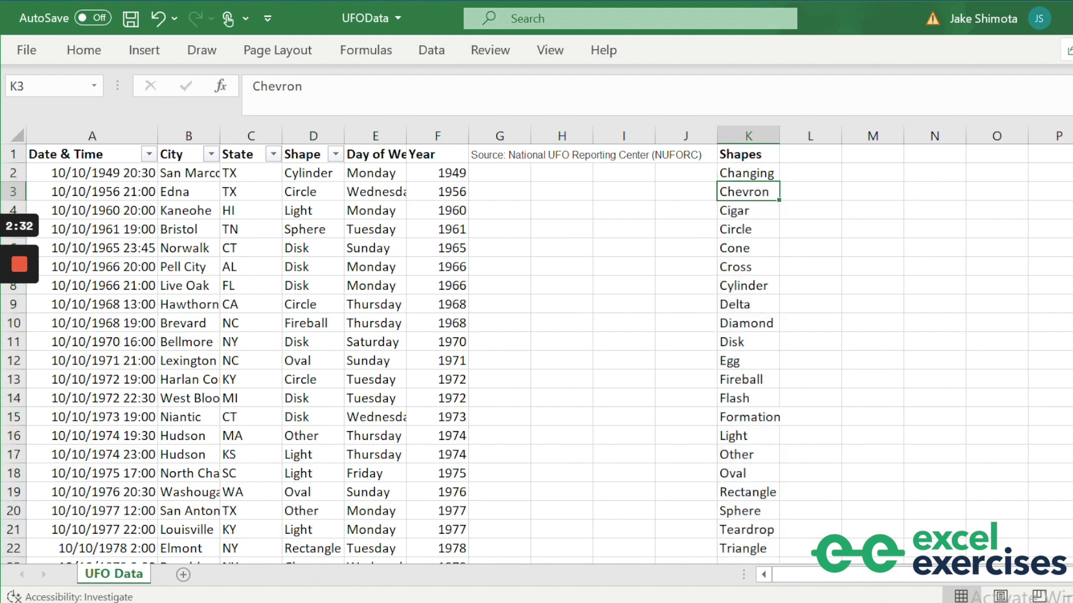
Shift the shapes list down to start at K3, enter All in K2, and add a blank sheet.
left_click(752, 174)
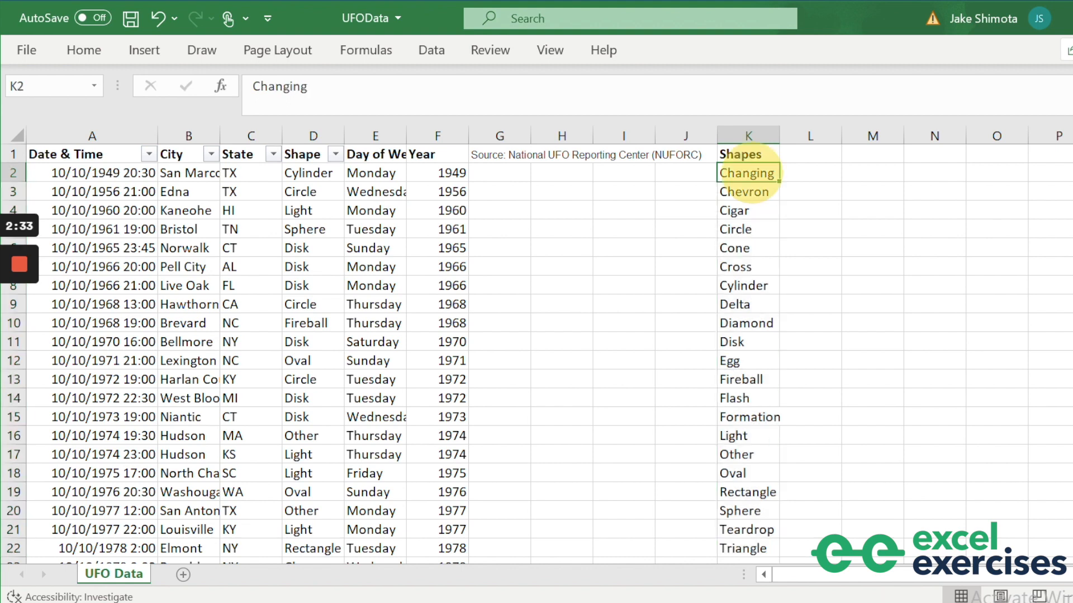
key("ctrl+shift+Down")
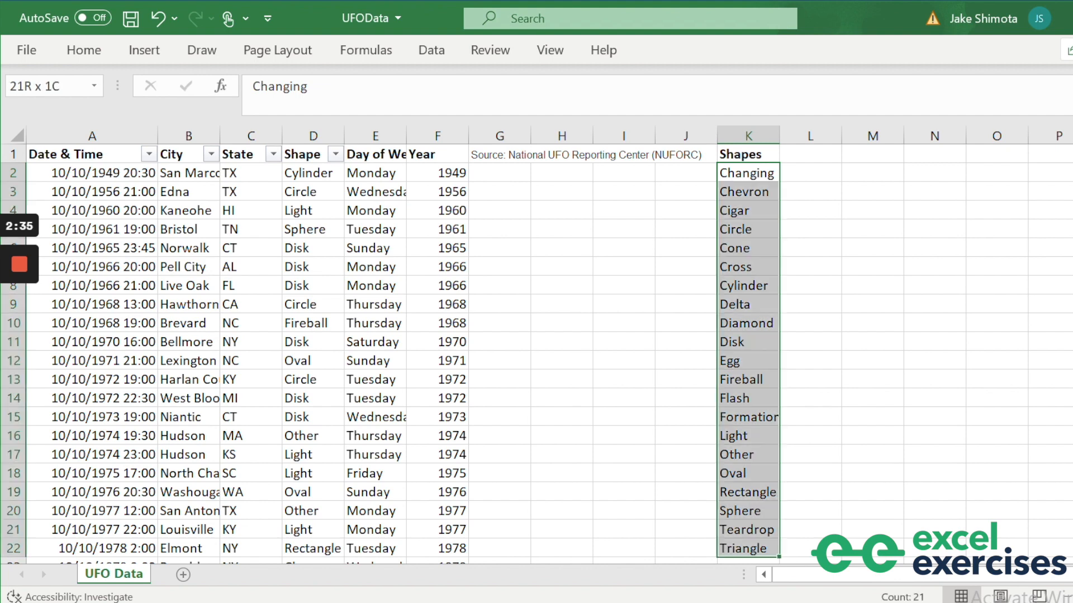
key("ctrl+c")
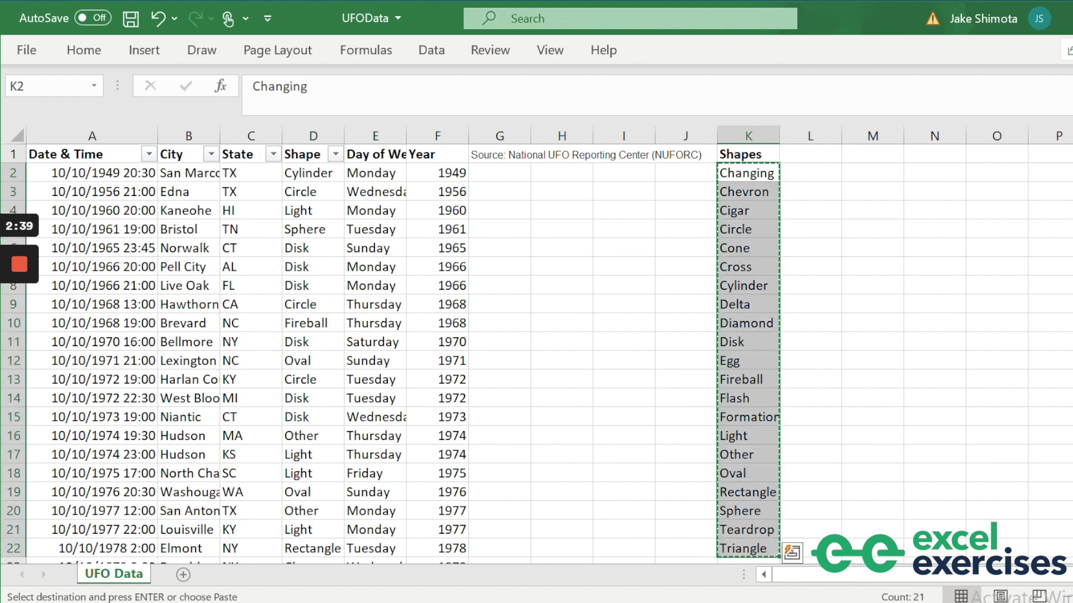
key("Down")
key("ctrl+v")
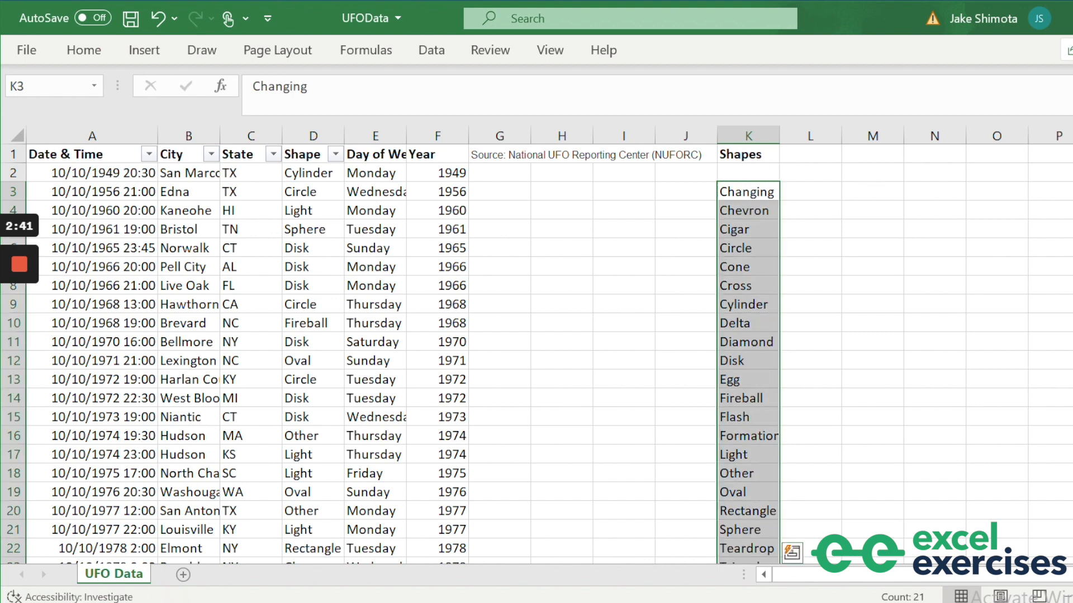
key("Up")
type("All")
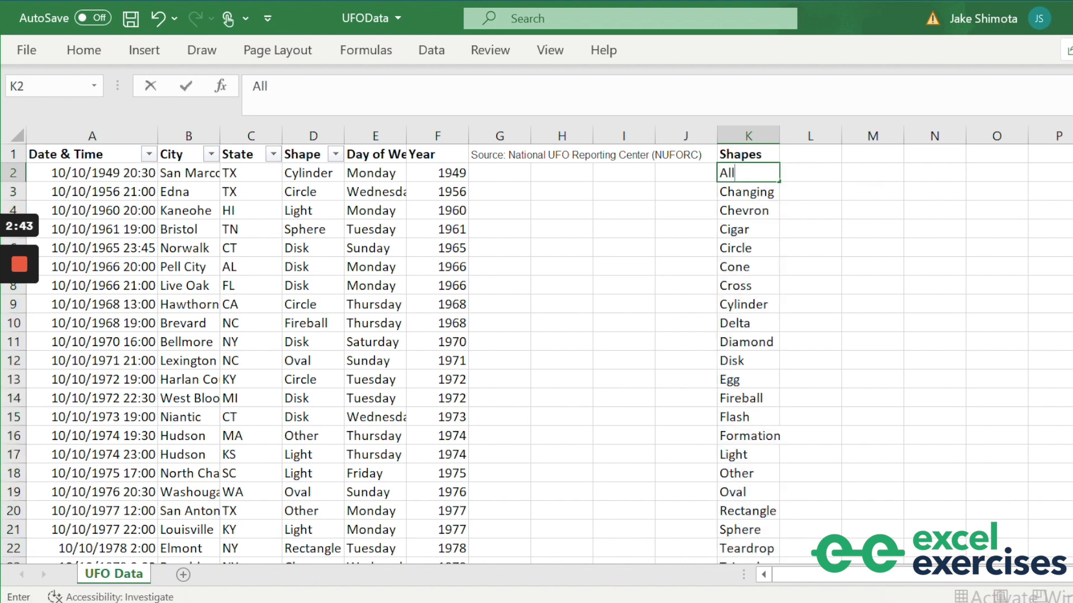
key("Return")
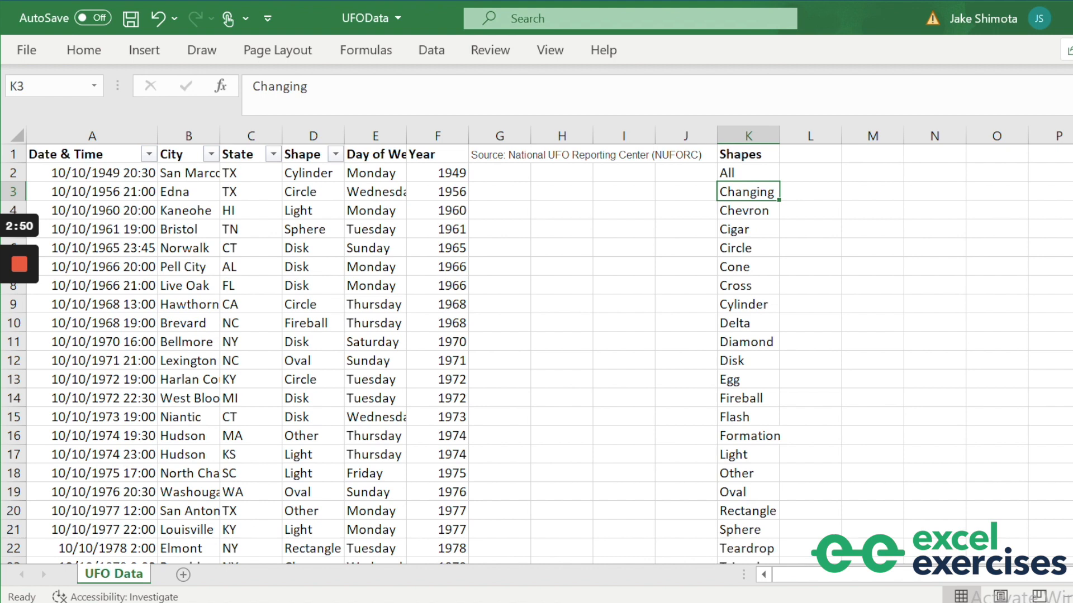
left_click(183, 575)
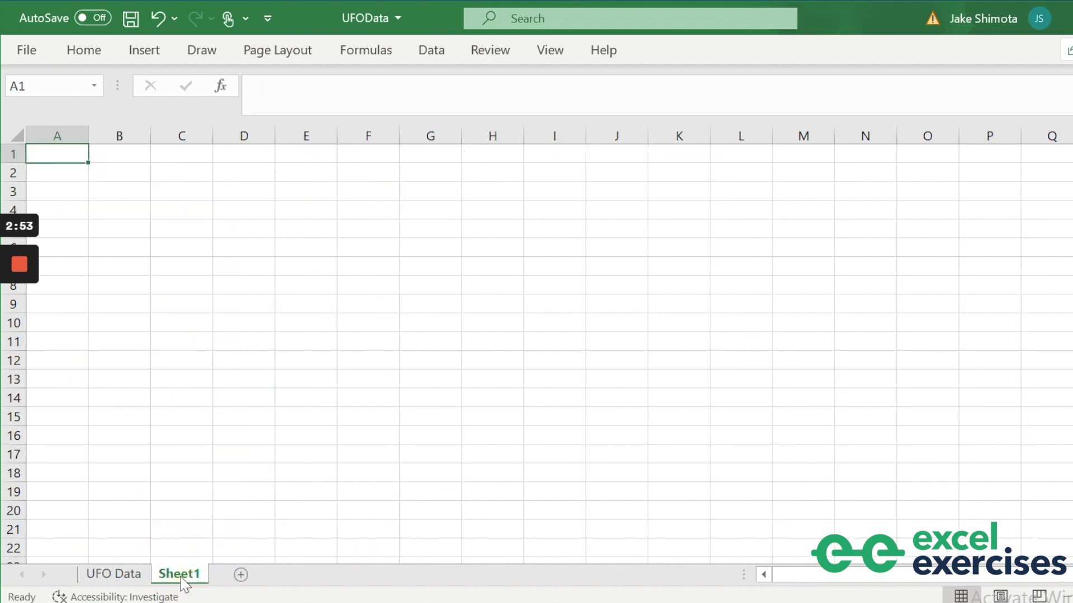
Rename the new sheet 'Dashboard' and move it before UFO Data.
double_click(181, 575)
type("Dashboard")
key("Return")
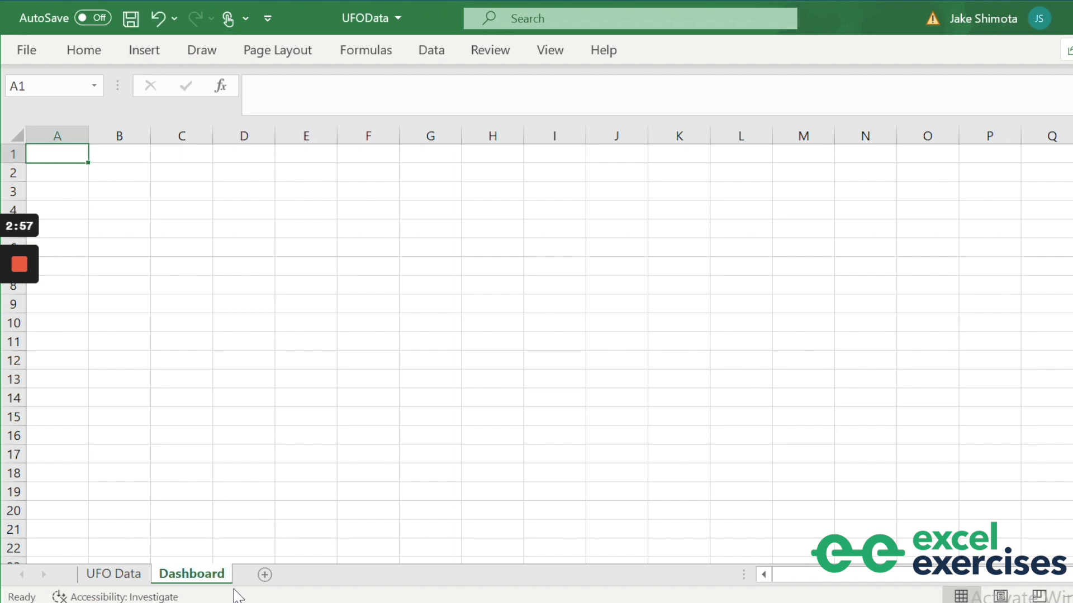
left_click_drag(204, 576, 106, 573)
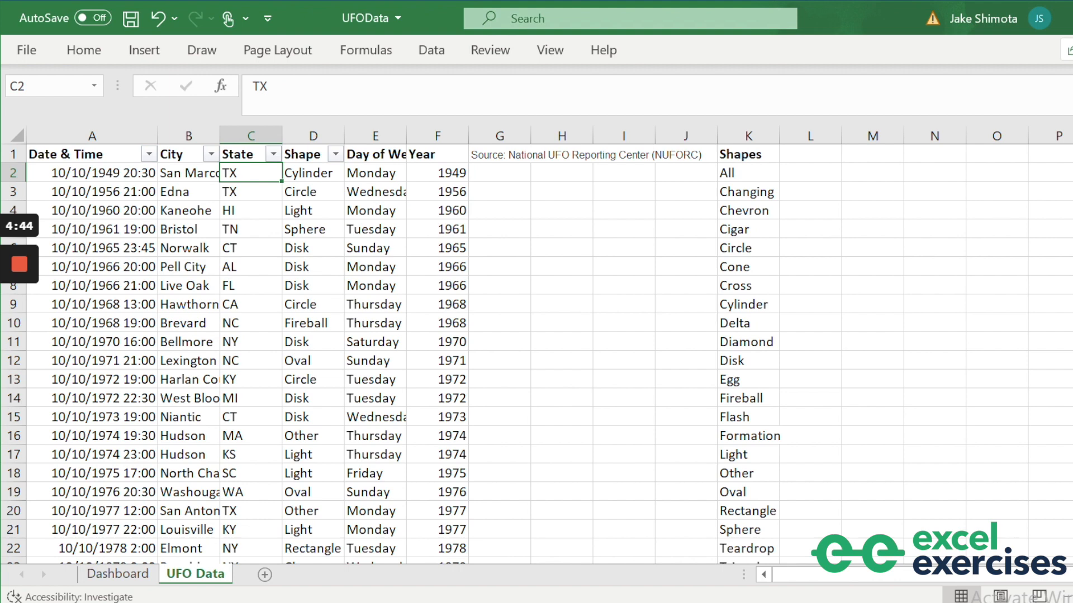
Copy all State values from UFO Data into the Dashboard starting at C30.
key("ctrl+shift+Down")
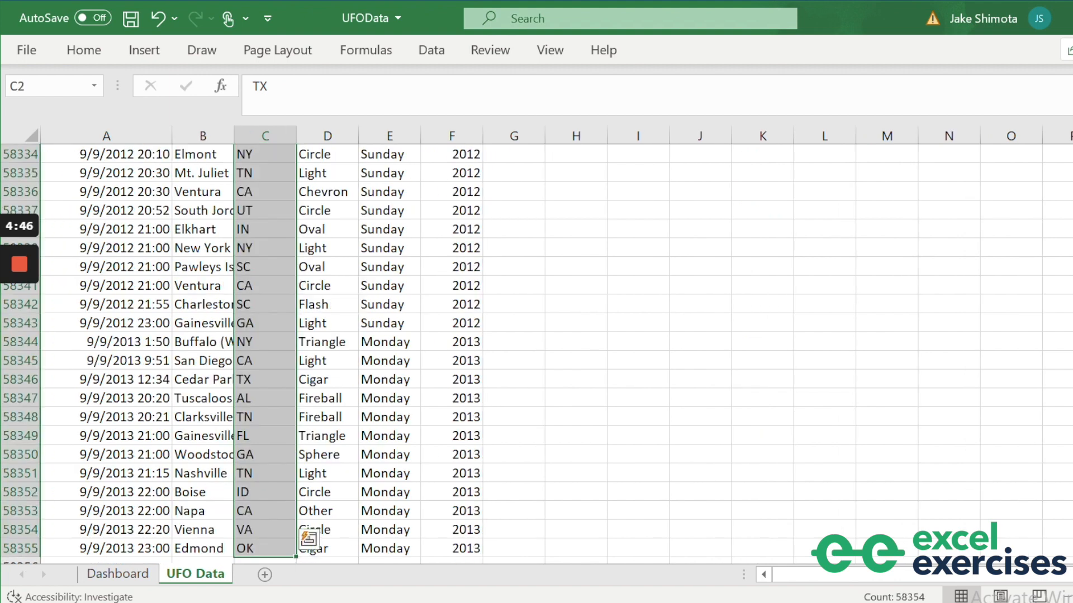
key("ctrl+c")
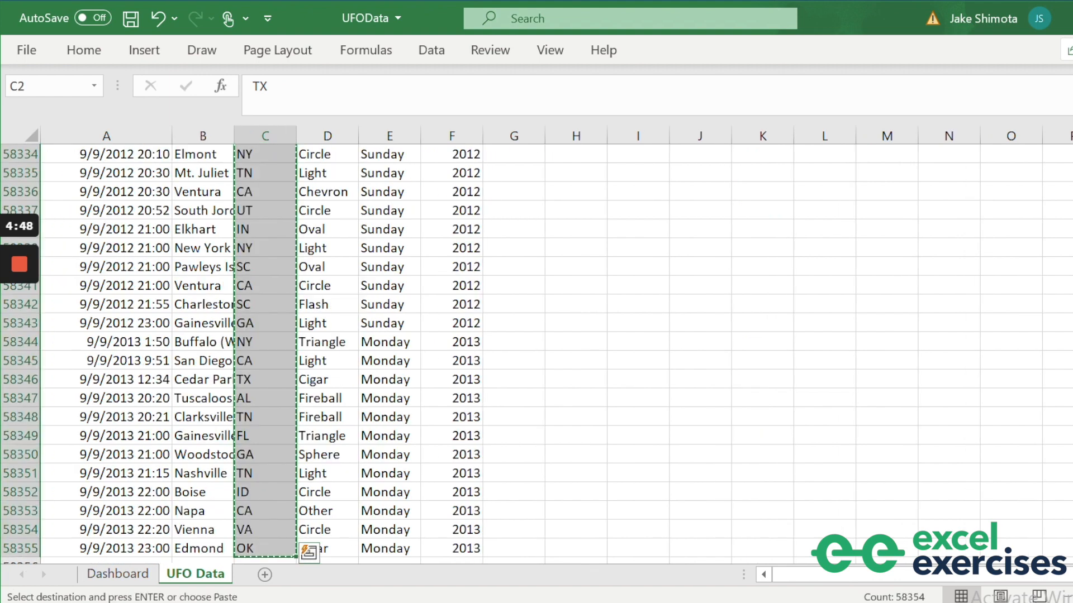
key("ctrl+Page_Up")
key("Down")
key("Down")
key("Down")
key("Down")
key("Down")
key("Down")
key("Down")
key("Down")
key("Down")
key("Down")
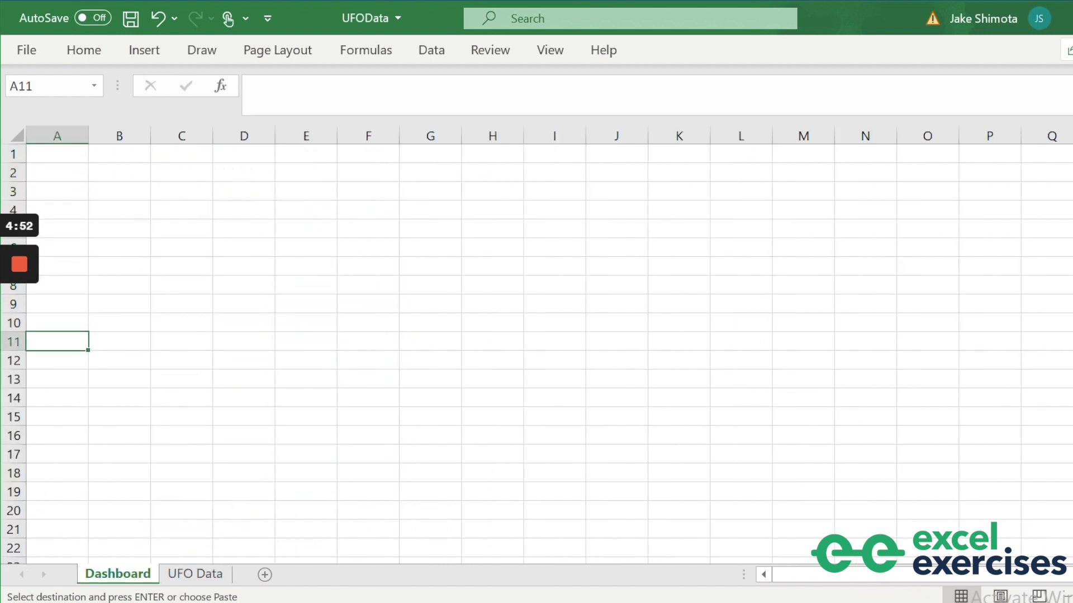
key("Right")
key("Right")
key("Down")
key("Down")
key("Down")
key("Down")
key("Down")
key("Down")
key("Down")
key("Down")
key("Down")
key("Down")
key("Down")
key("Down")
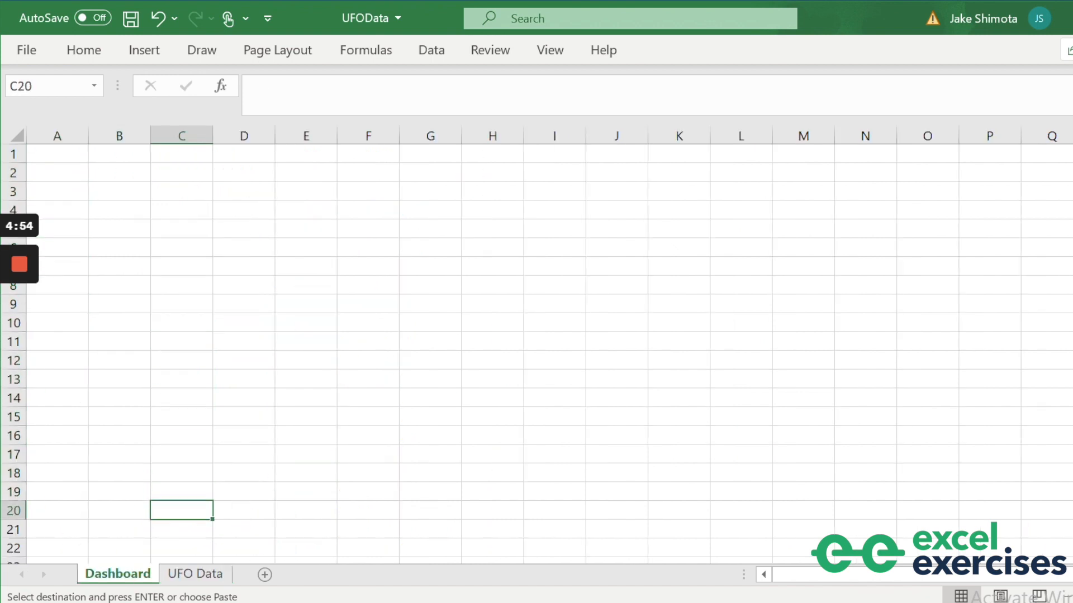
key("Down")
key("Down")
key("Down")
key("Down")
key("Down")
key("Down")
key("Down")
key("Down")
key("Down")
key("Up")
key("Up")
key("ctrl+v")
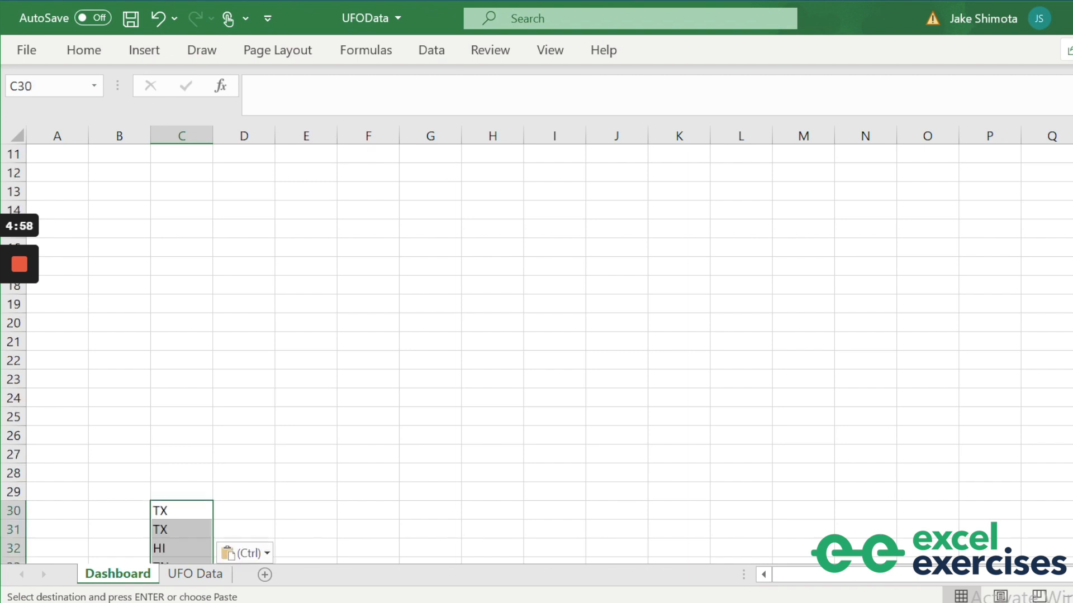
scroll(536, 352, "down", 1)
scroll(537, 352, "down", 3)
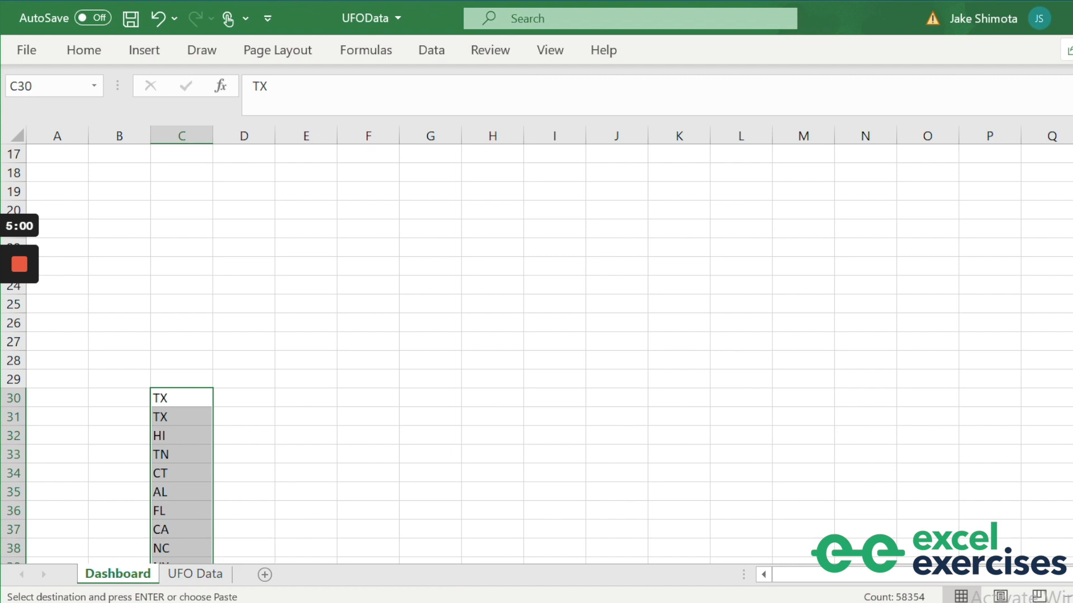
Remove duplicate state codes in column C and sort them A to Z.
key("alt")
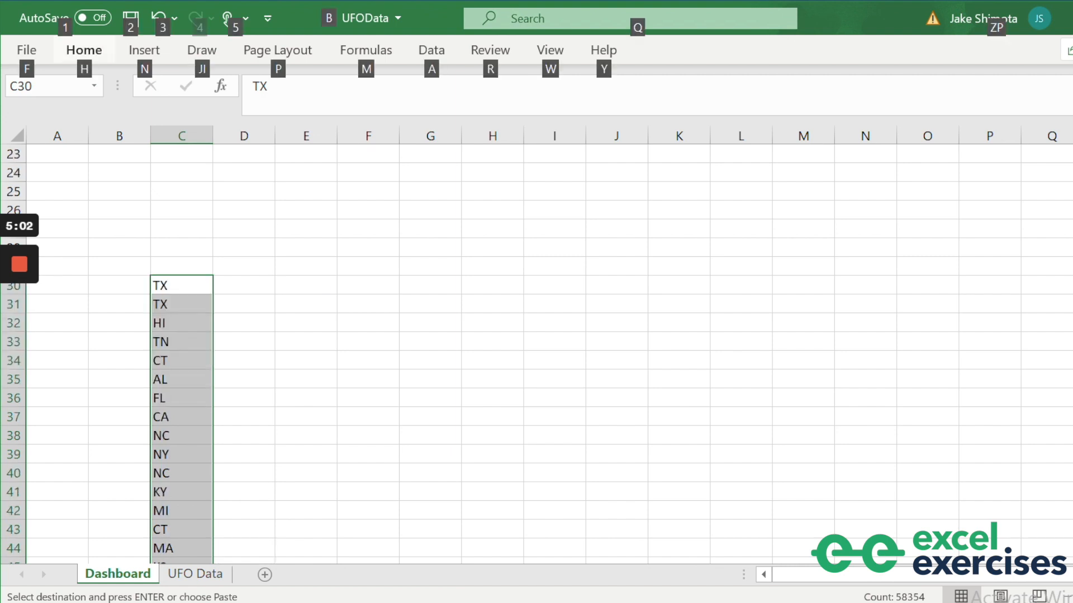
key("a")
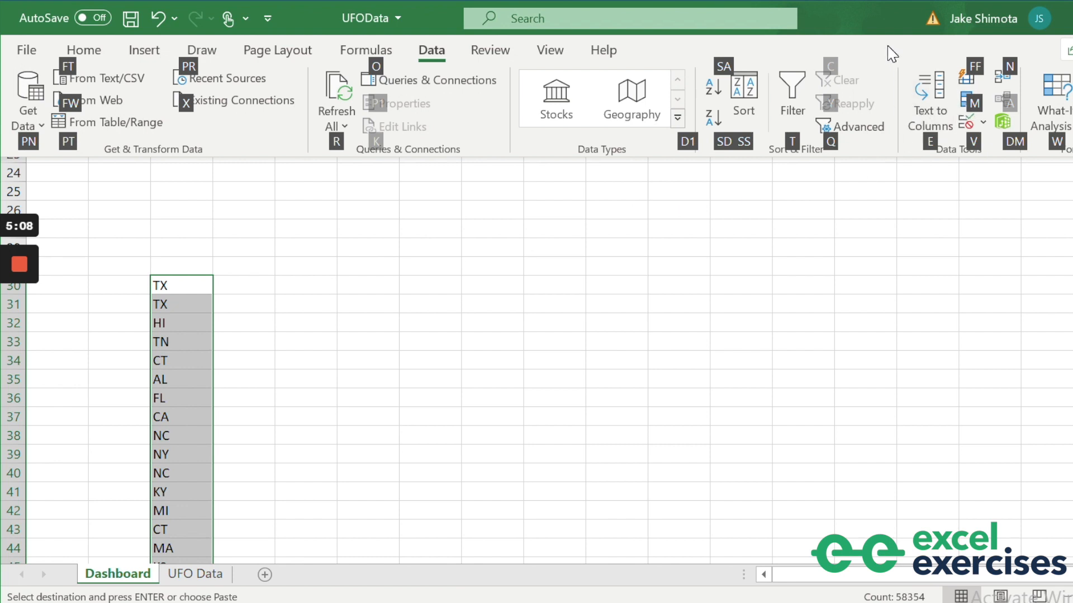
key("m")
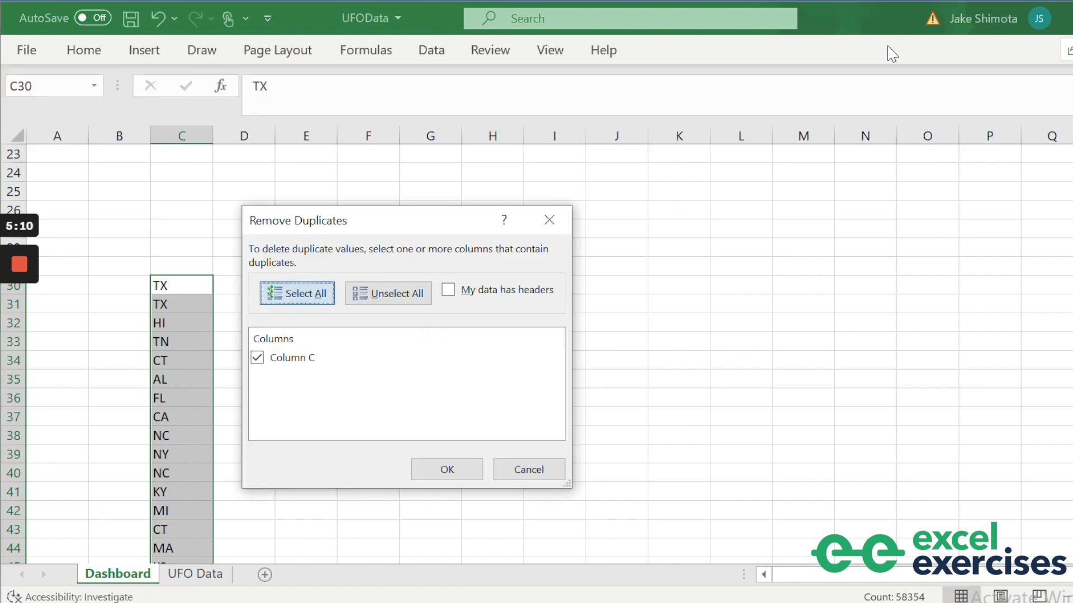
left_click(445, 469)
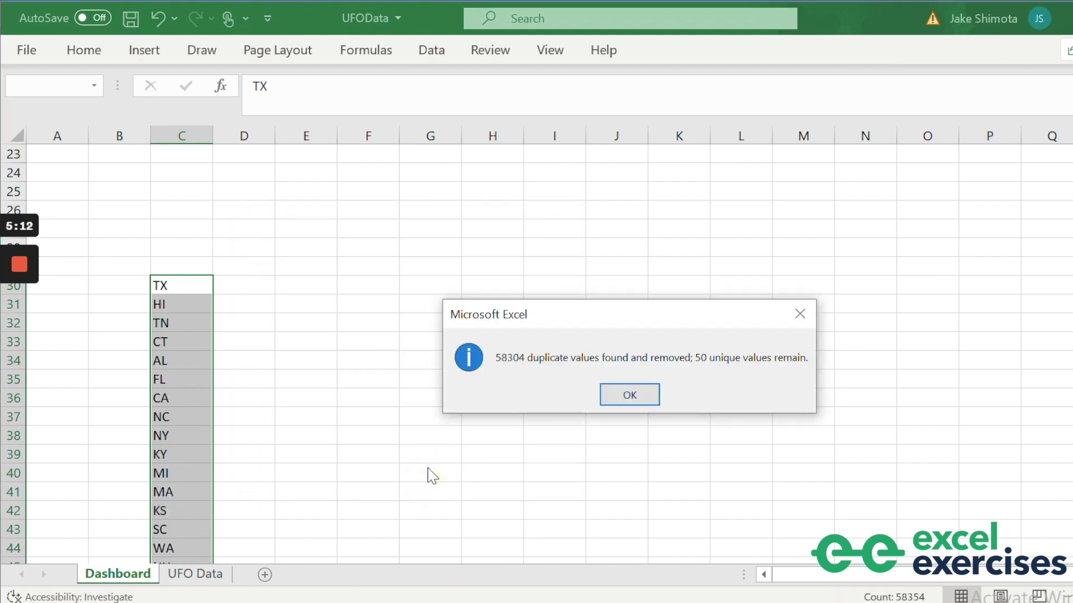
left_click(614, 393)
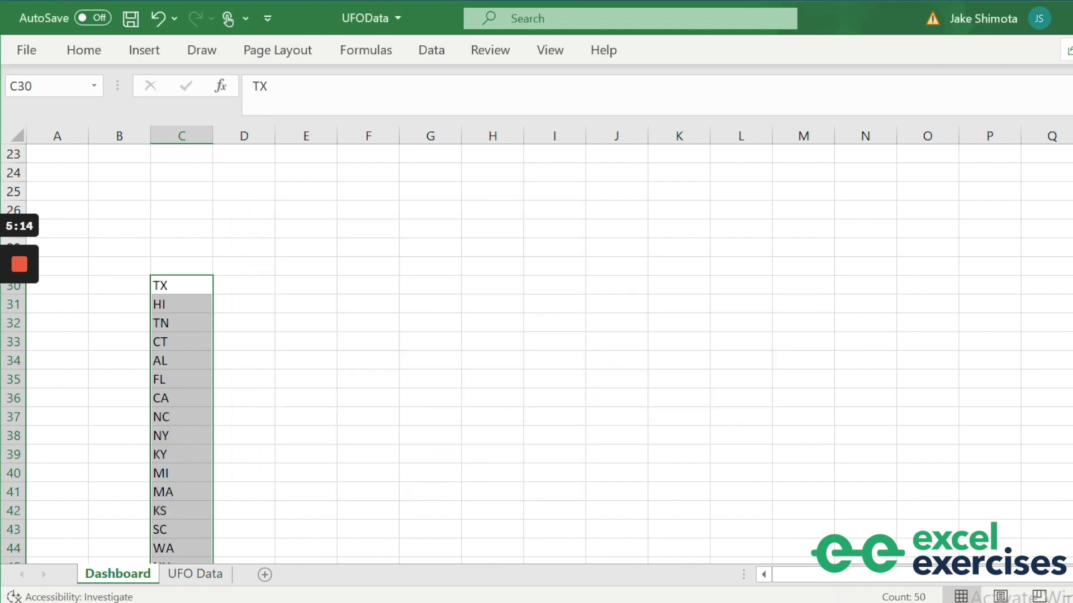
key("alt")
key("a")
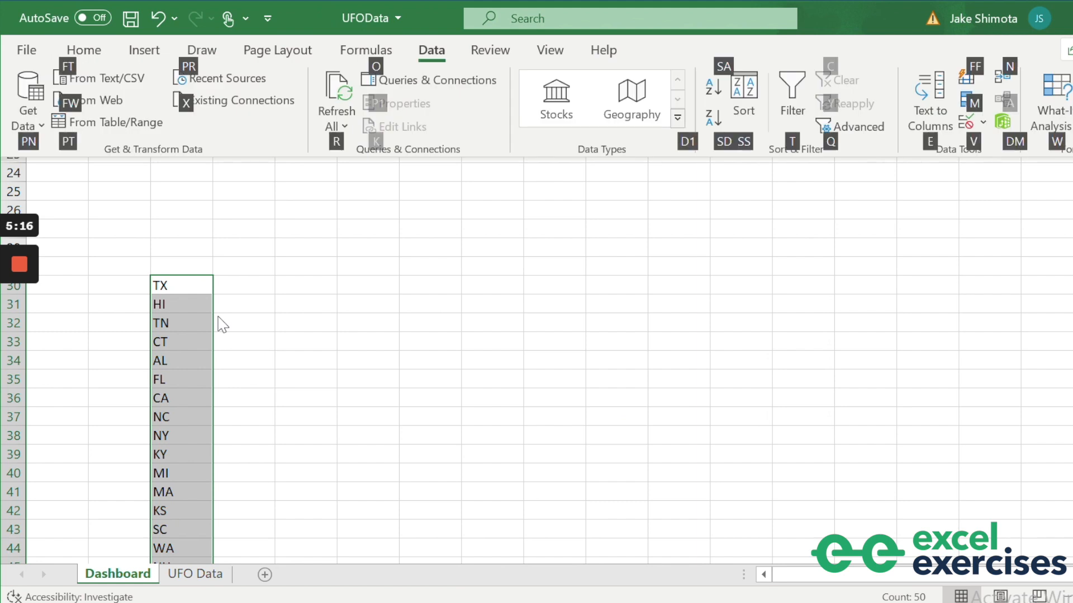
key("s")
key("s")
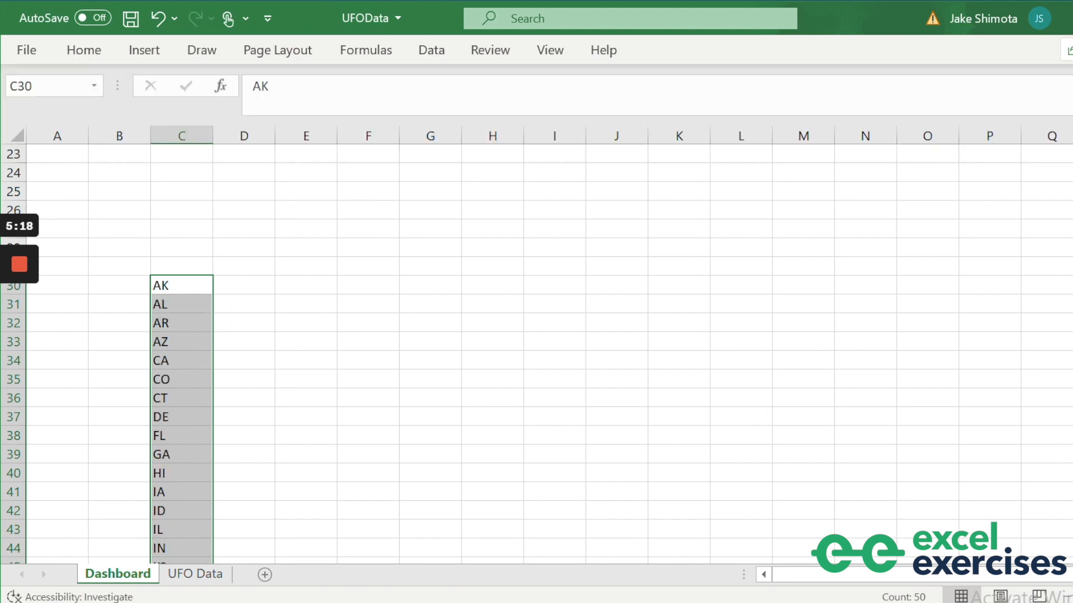
left_click(277, 360)
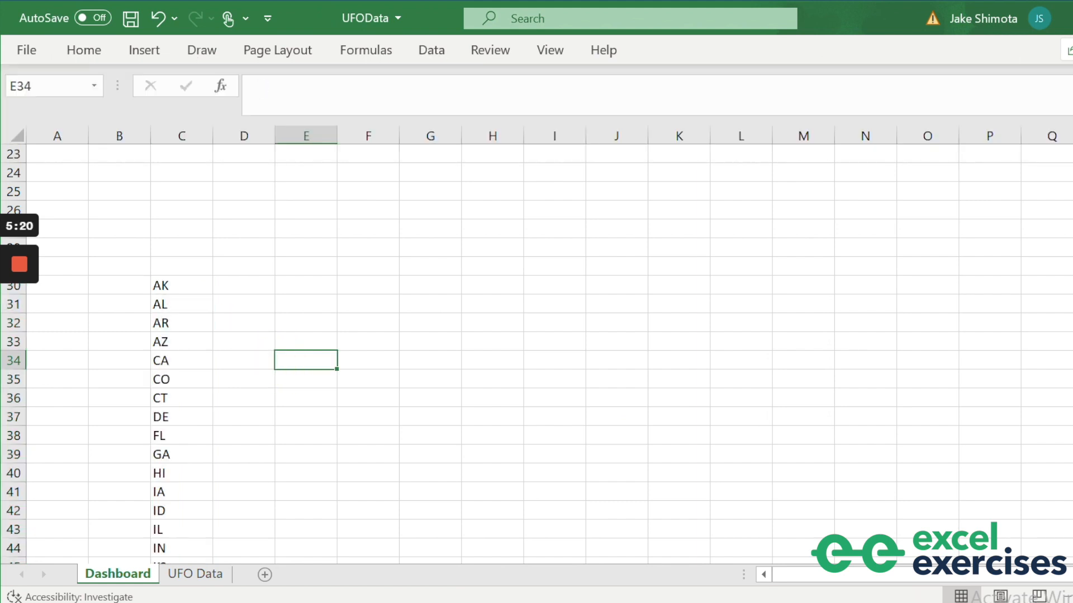
Enter Sunday and Monday in F30:F31 and fill the weekdays down to Saturday in F36.
left_click(365, 283)
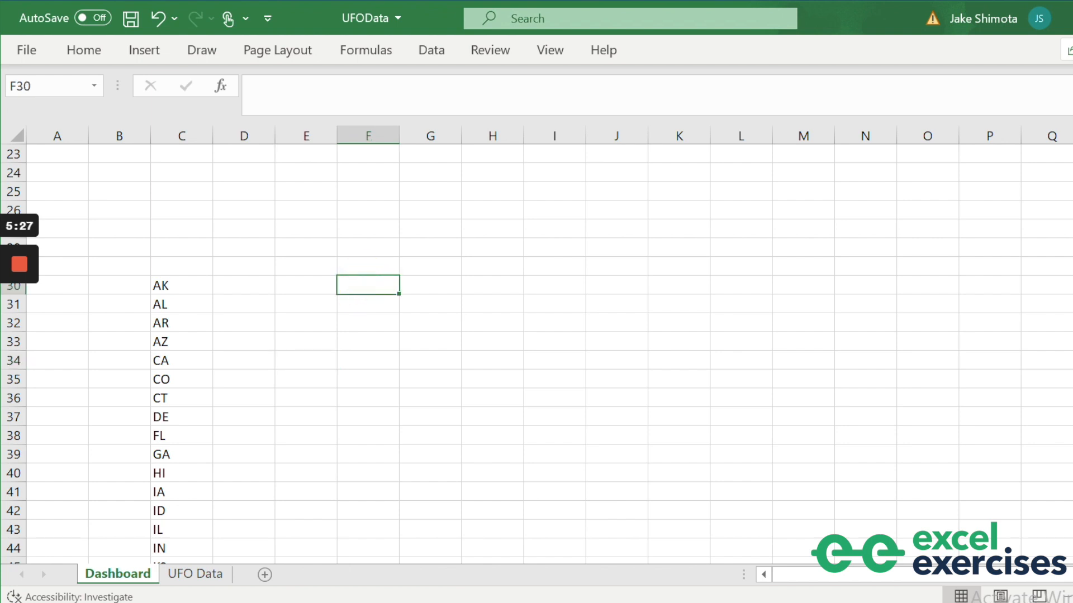
type("Sunday")
key("Return")
type("Monday")
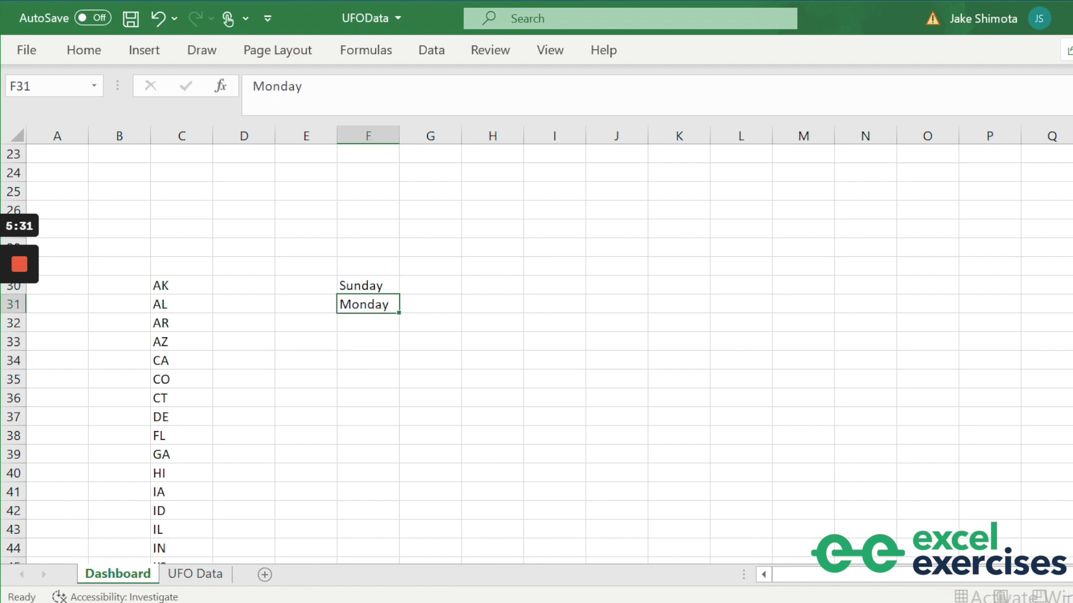
key("Return")
left_click_drag(365, 285, 388, 407)
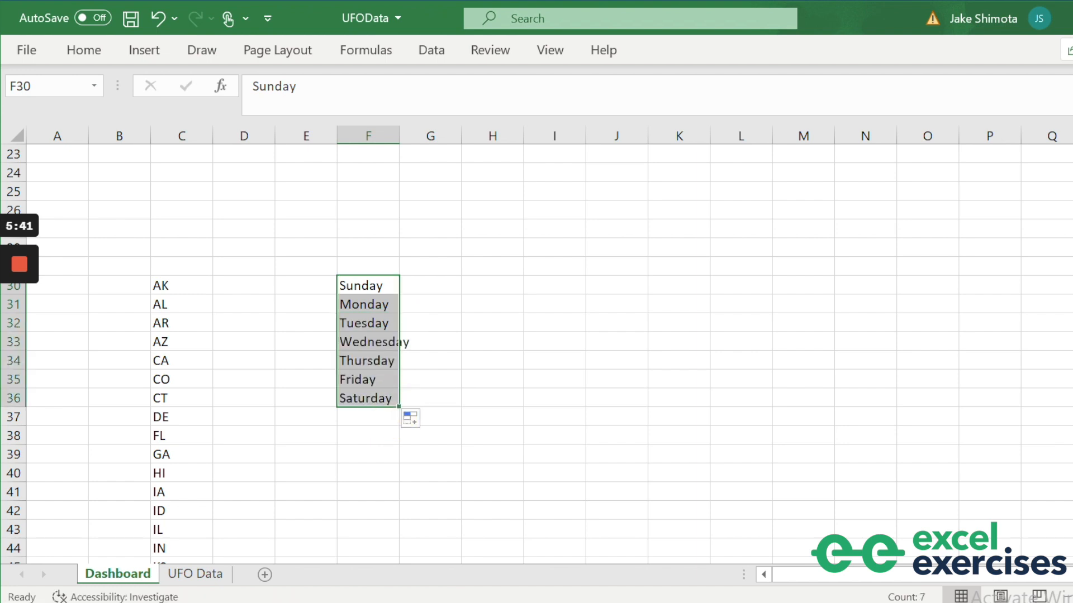
left_click(195, 574)
Paste the UFO Data years (F2 down) as values into Dashboard starting at K30.
left_click(463, 303)
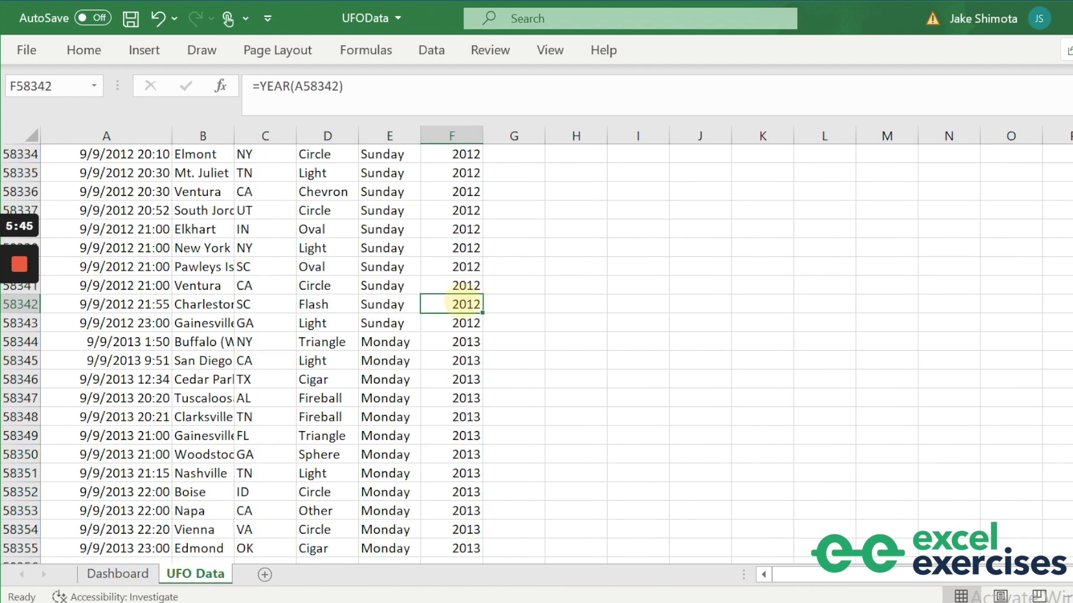
key("ctrl+Up")
key("Down")
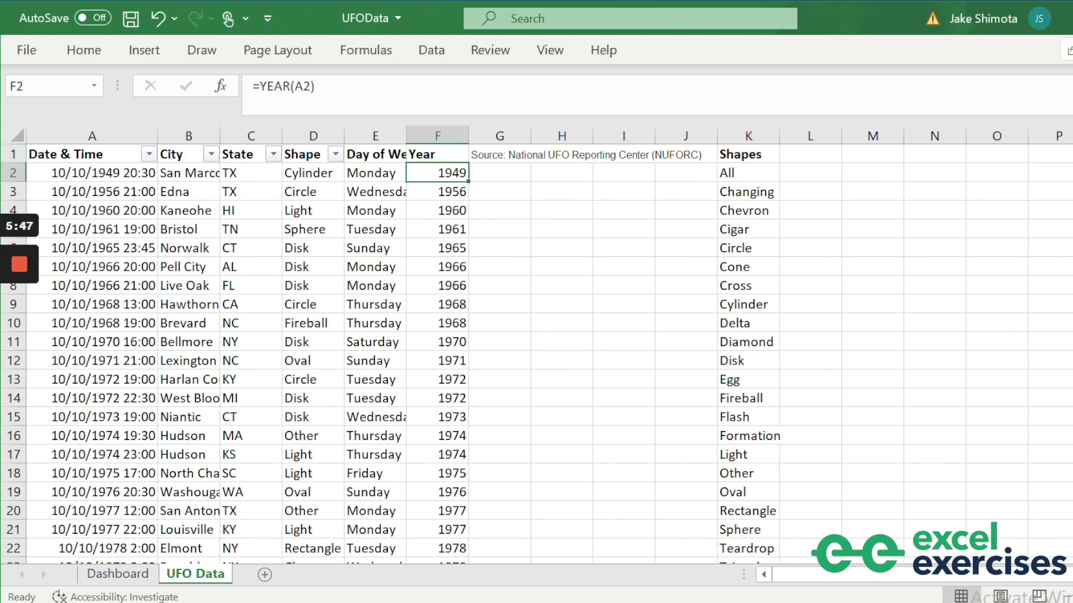
key("ctrl+shift+Down")
key("ctrl+c")
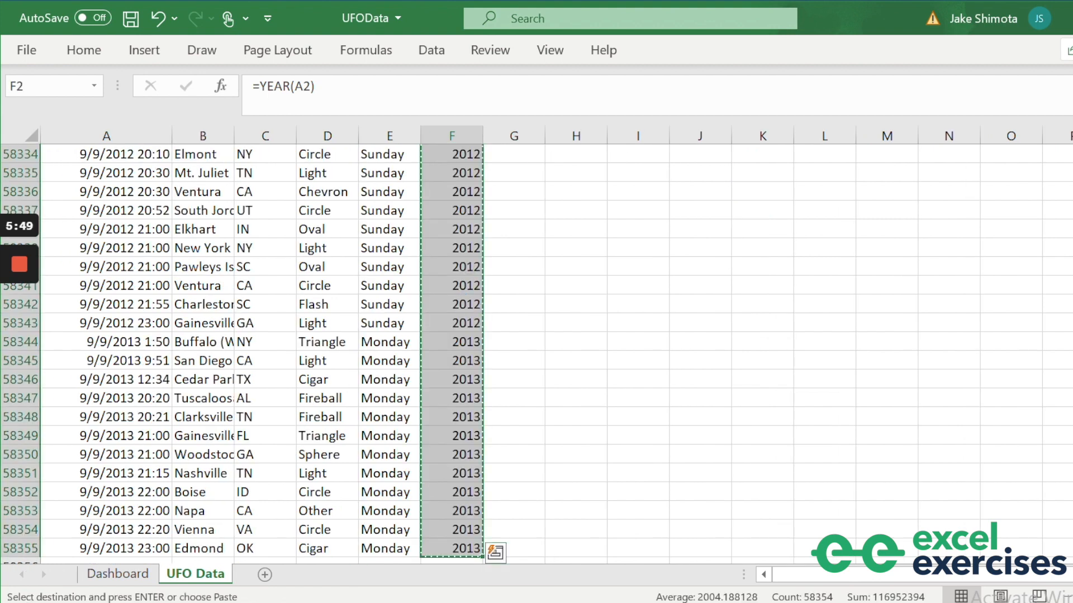
key("ctrl+Page_Up")
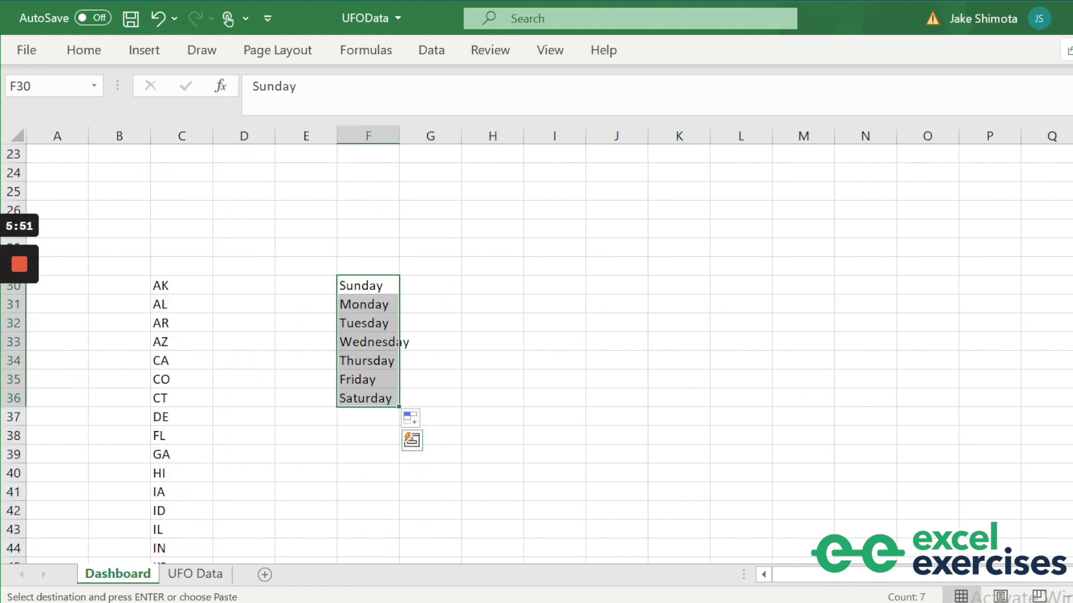
key("Right")
key("Right")
key("Right")
key("Right")
key("Right")
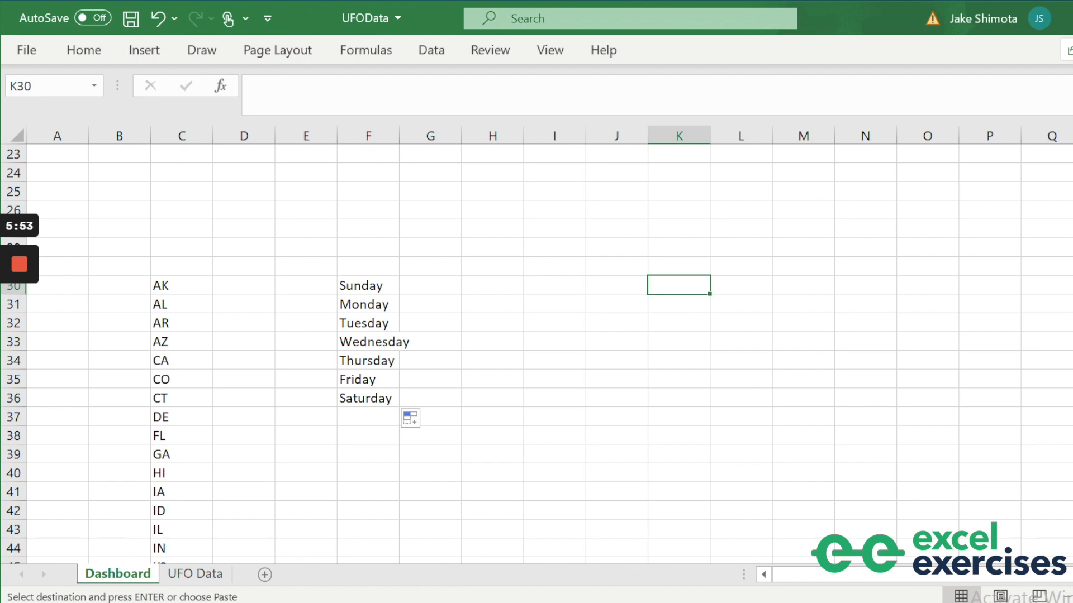
key("ctrl+v")
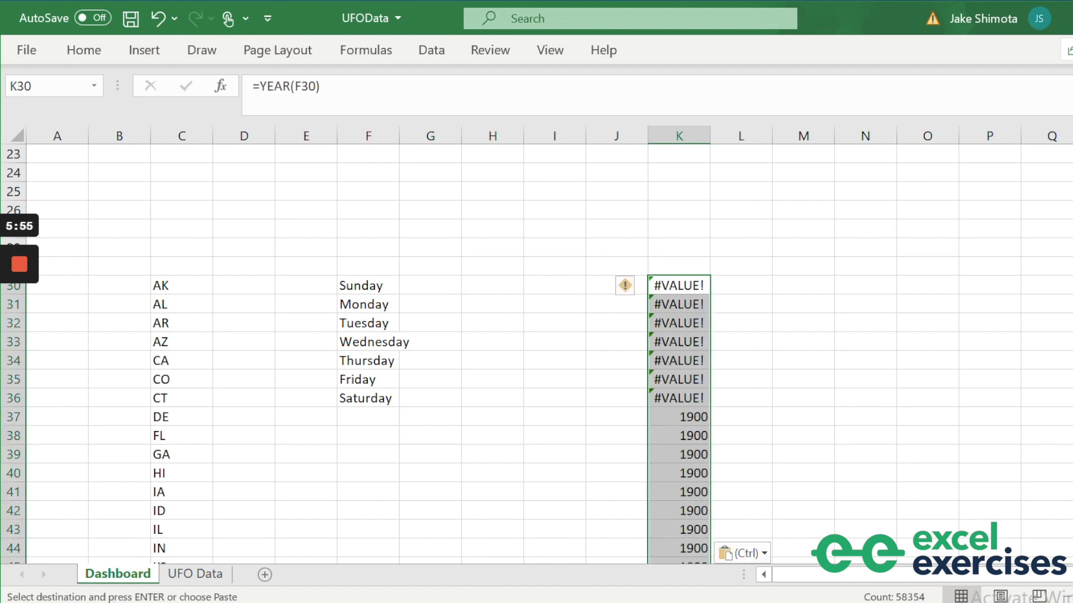
key("ctrl+z")
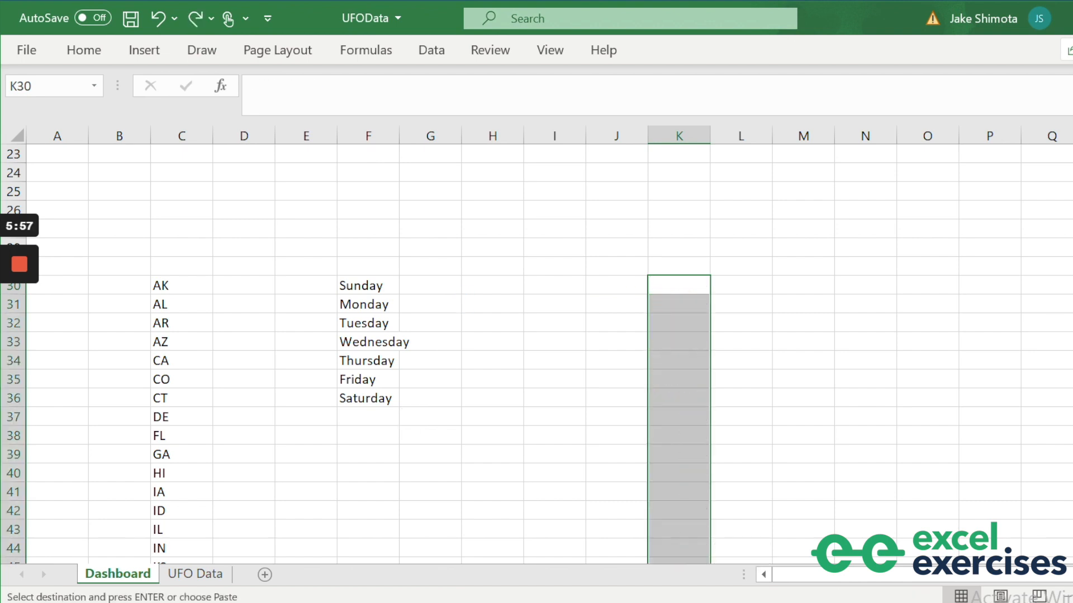
key("ctrl+alt+v")
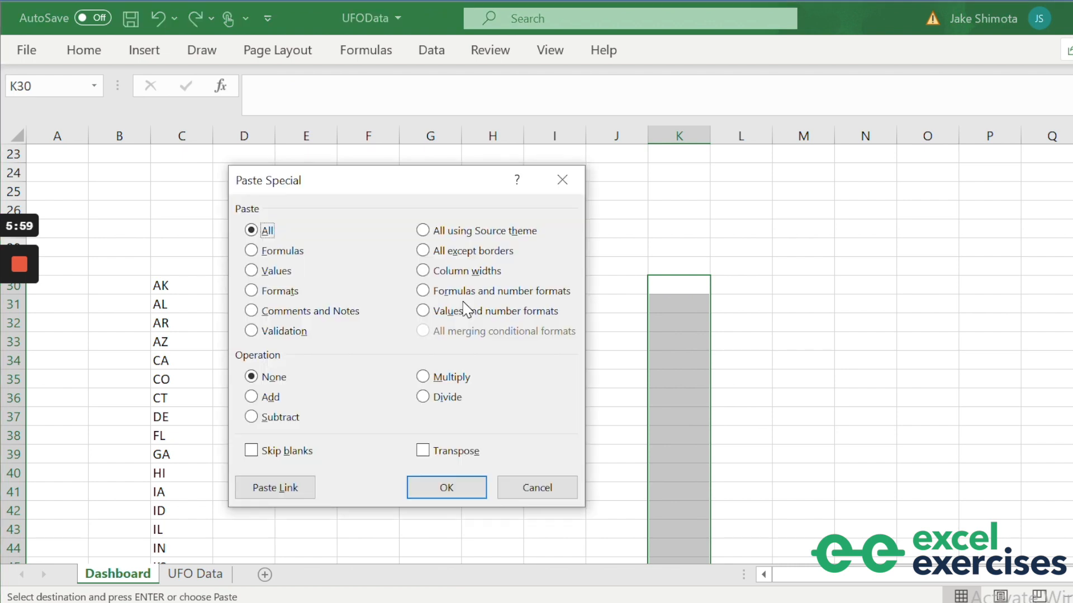
key("v")
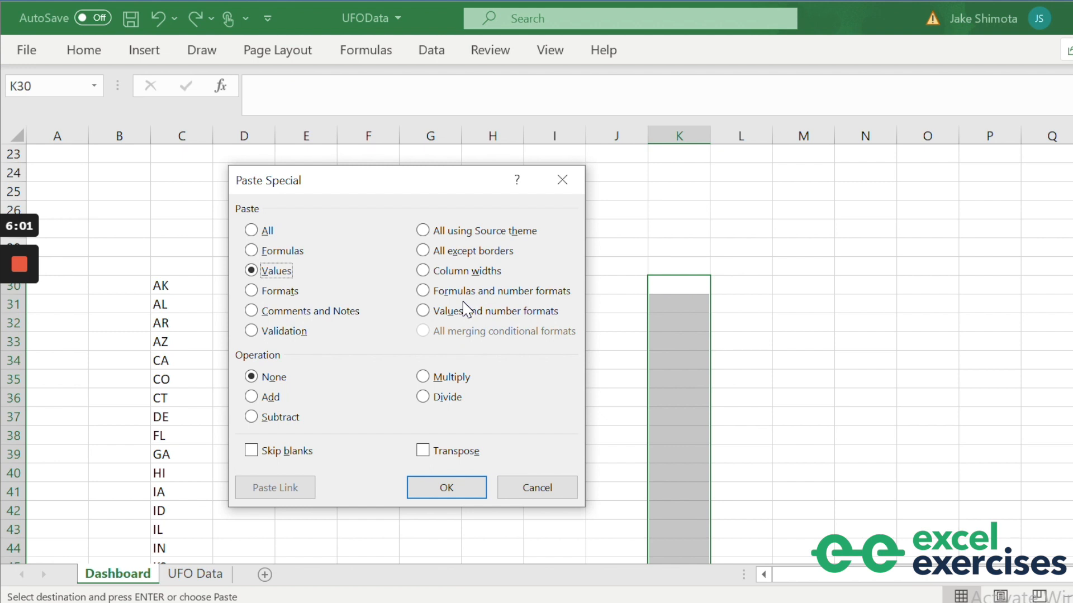
key("Return")
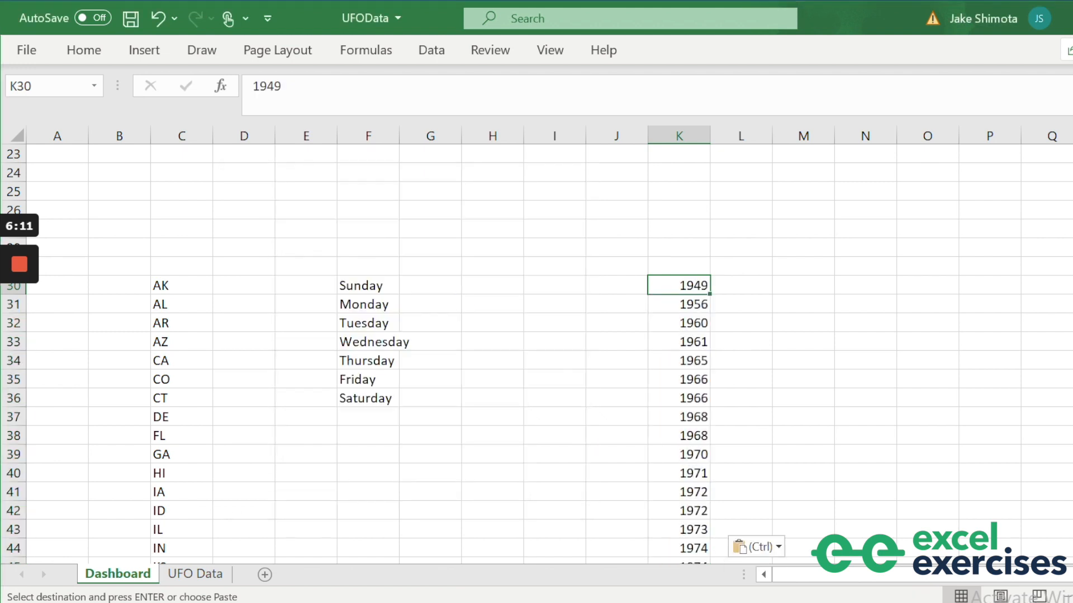
Remove duplicate years in column K and sort them smallest to largest from 1910.
key("alt+a")
key("m")
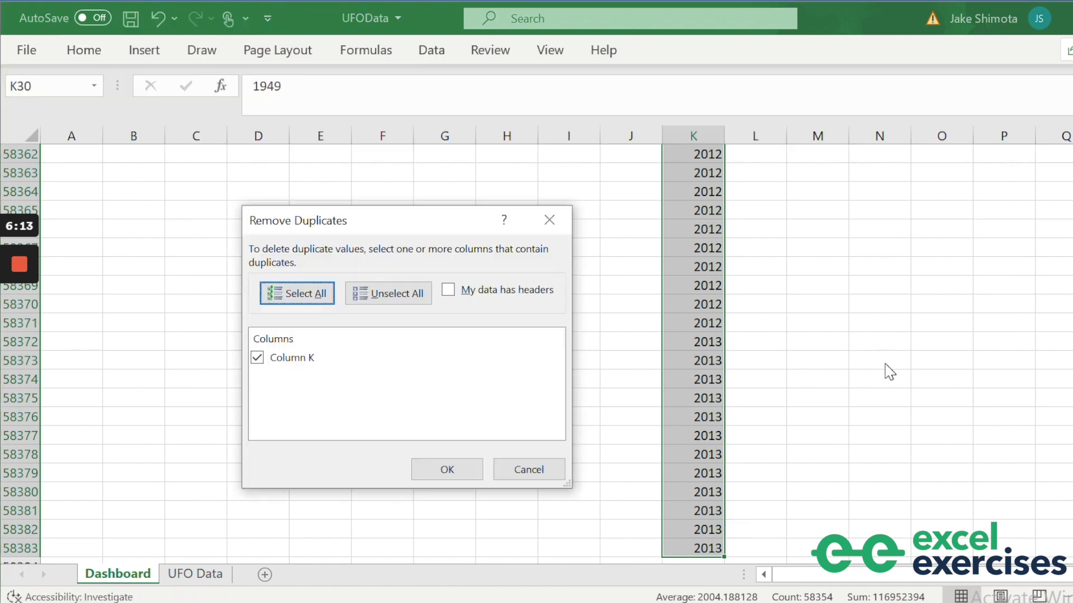
left_click(436, 472)
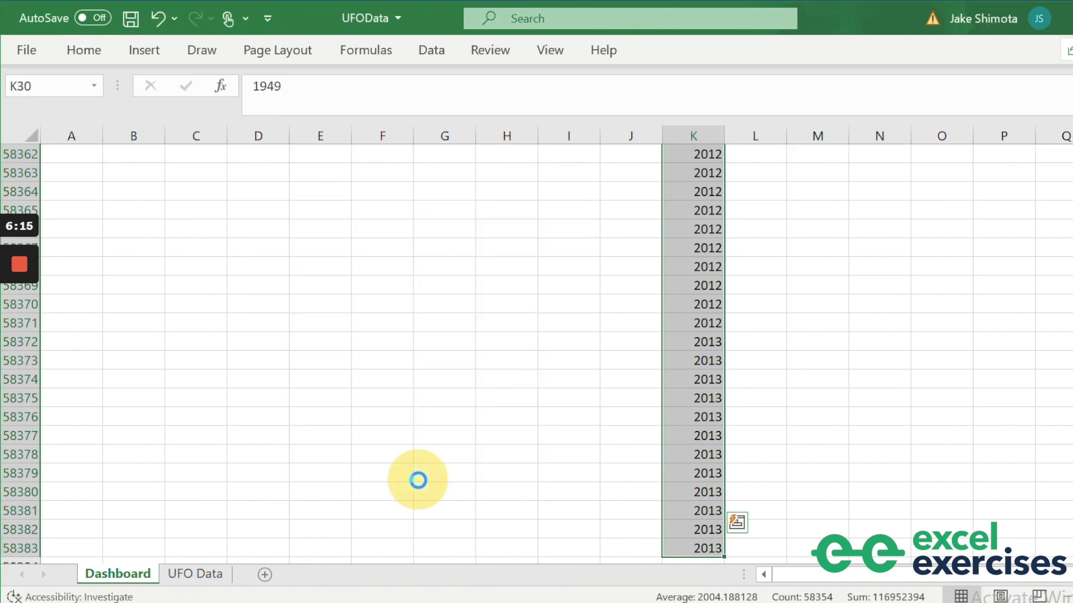
left_click(611, 390)
left_click(684, 363)
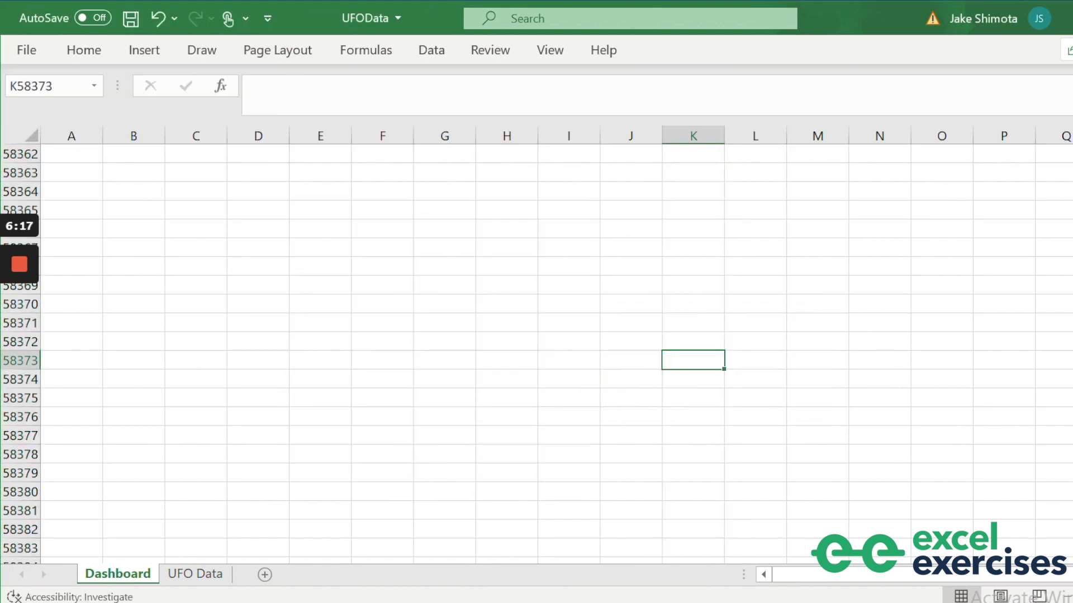
key("ctrl+Up")
key("ctrl+Up")
key("Up")
key("Down")
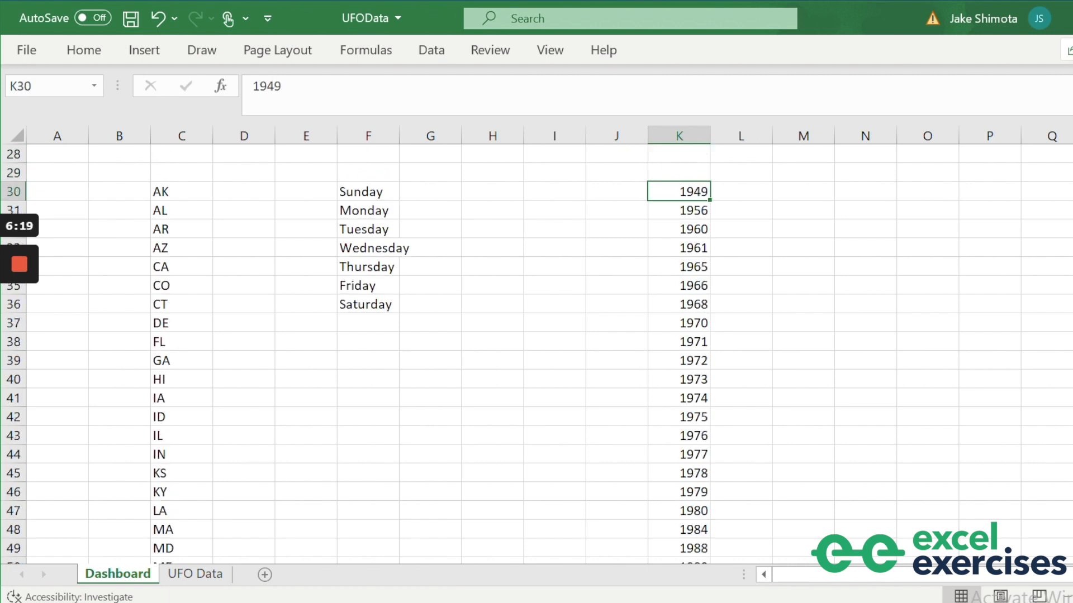
key("ctrl+shift+Down")
key("alt")
key("a")
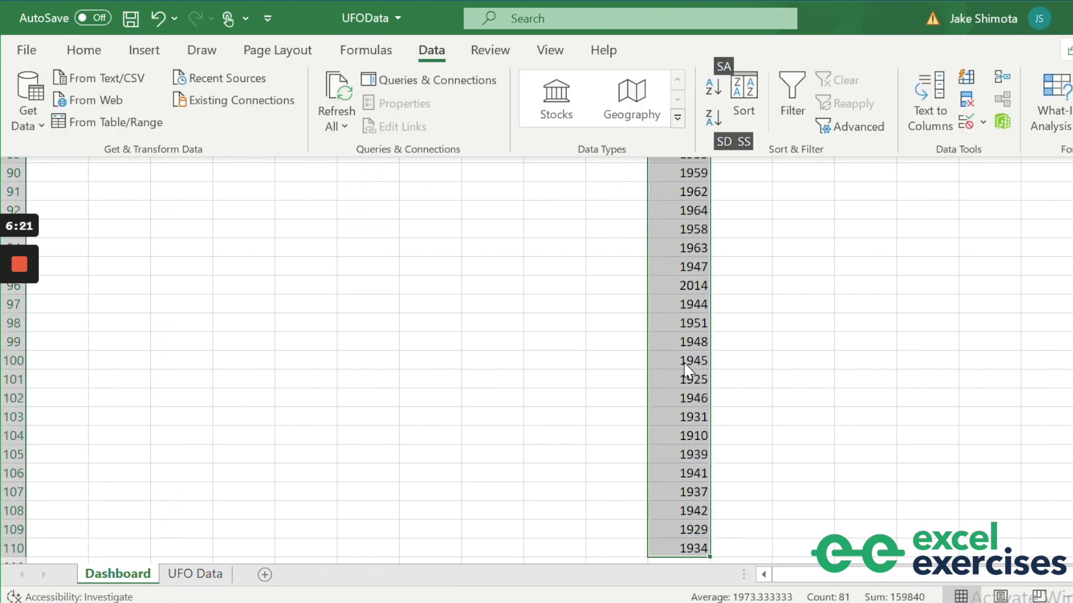
key("s")
key("a")
Label cell C2 'Select Shape:'.
key("Down")
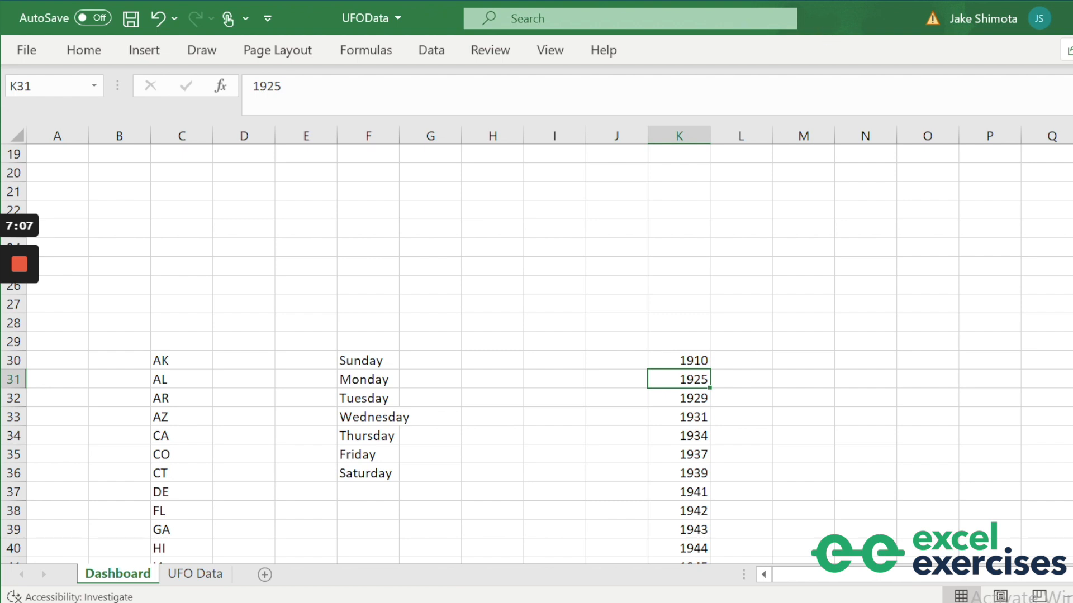
scroll(537, 352, "up", 6)
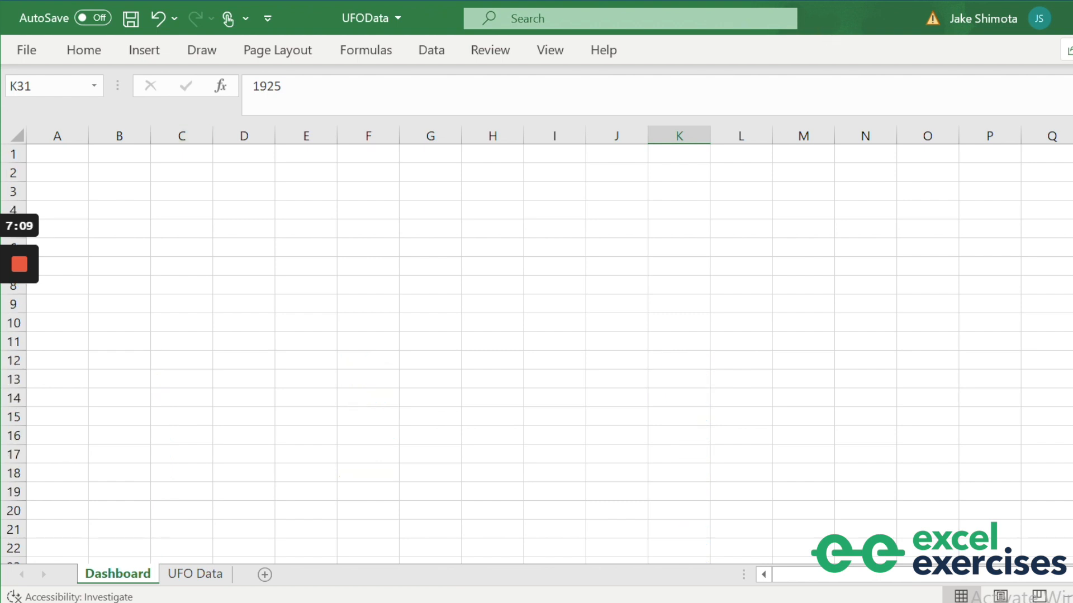
left_click(169, 174)
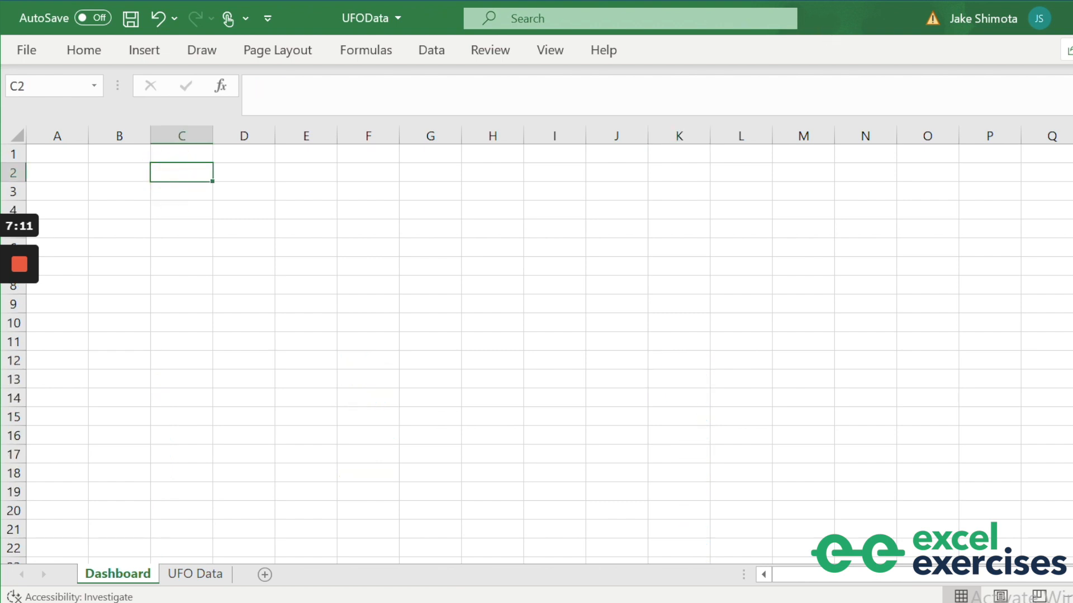
type("Select ")
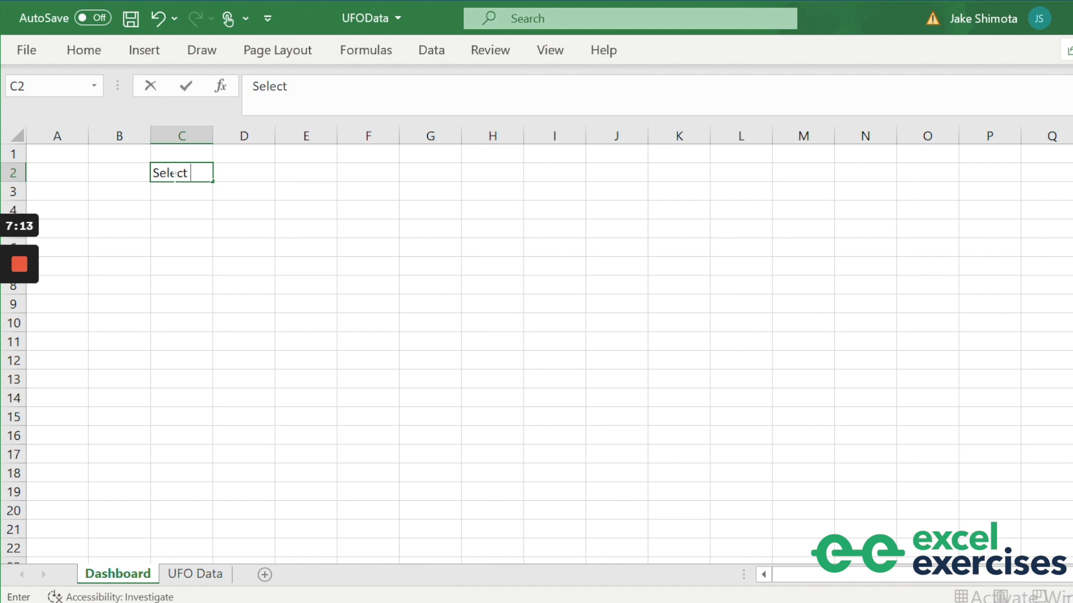
type("Shape:")
Enter 'Select Shape:' in C2, widen column C to fit, and open Data Validation for D2.
key("Return")
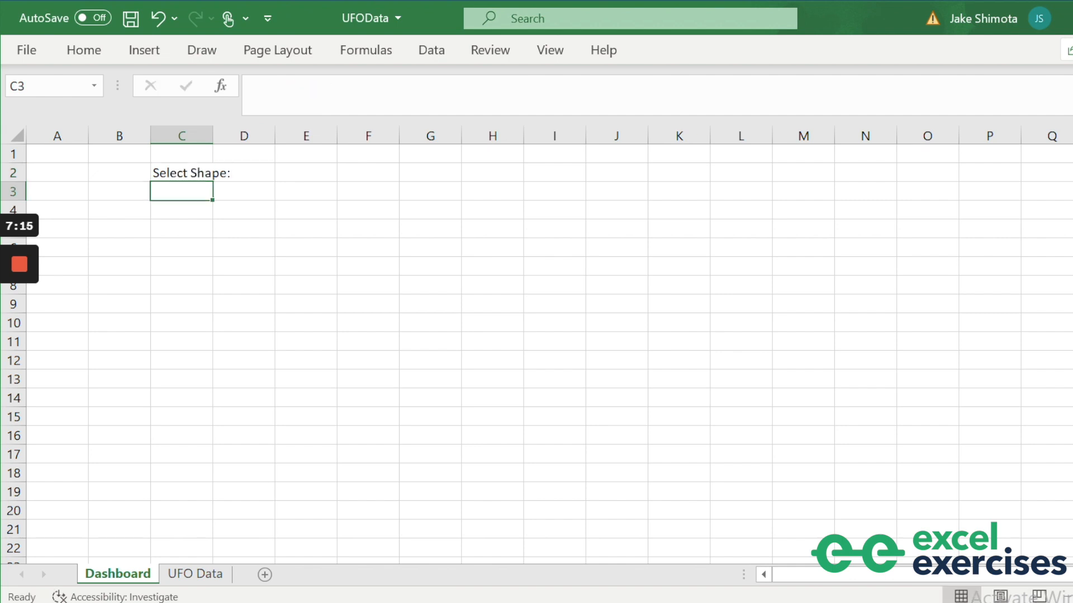
key("Up")
key("Right")
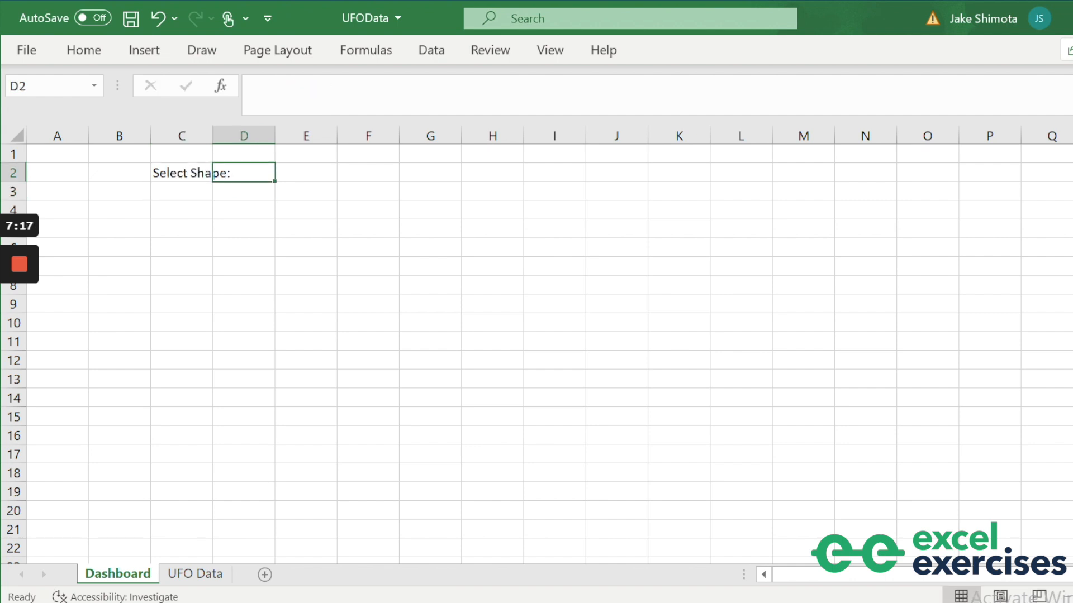
left_click_drag(212, 136, 239, 136)
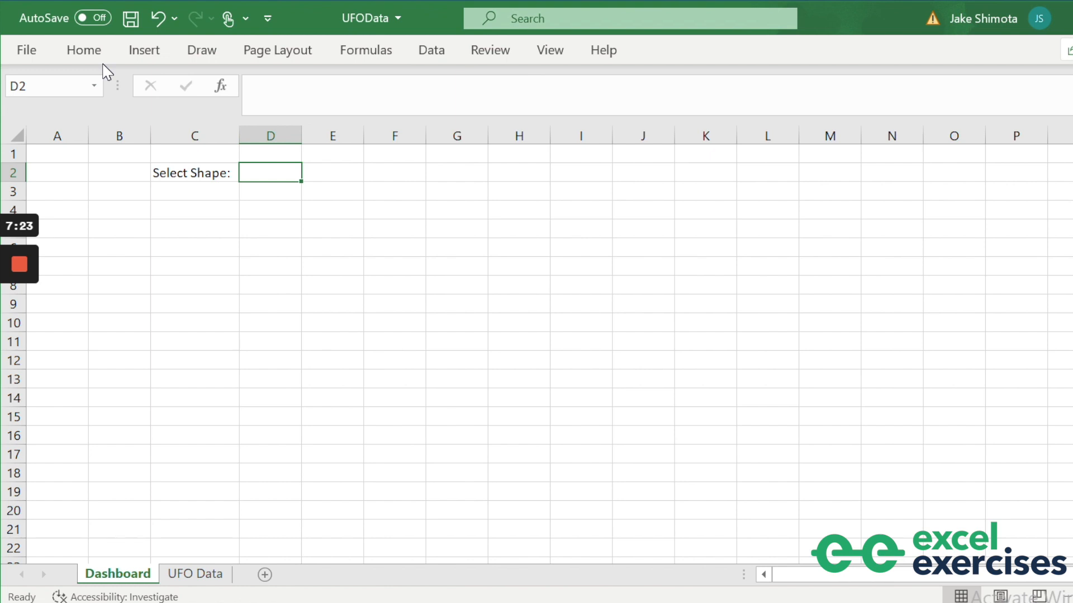
left_click(437, 54)
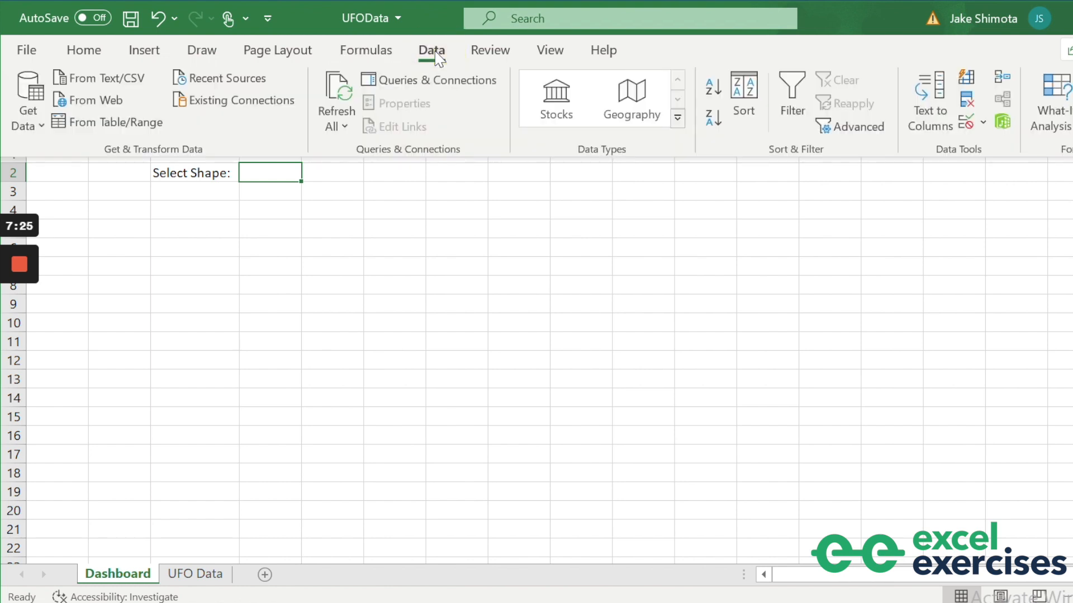
left_click(970, 126)
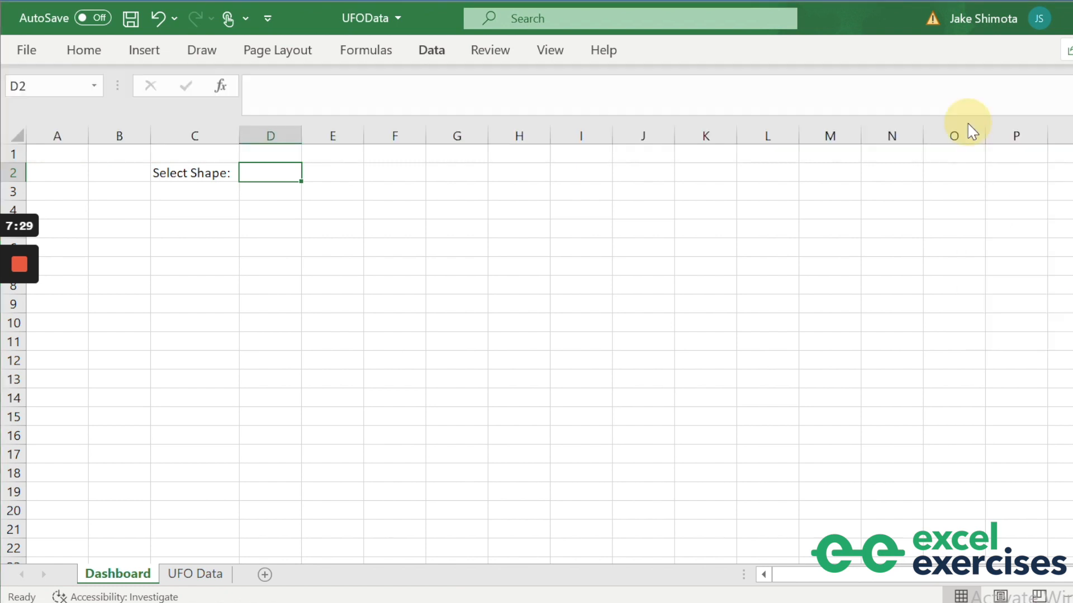
Restrict D2 to a List sourced from 'UFO Data'!$K$2:$K$23.
left_click(348, 293)
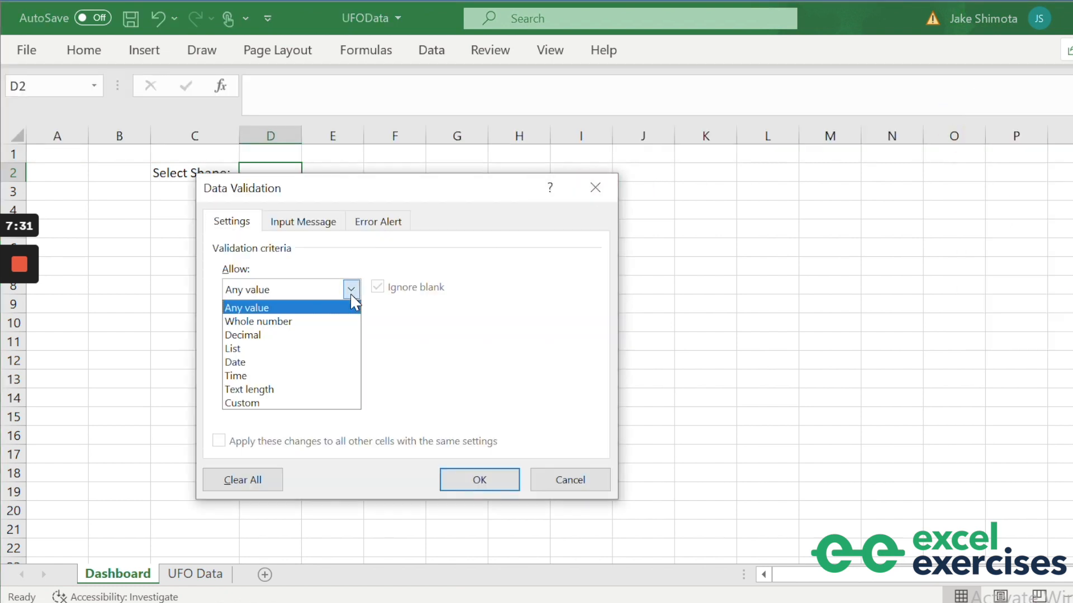
left_click(299, 347)
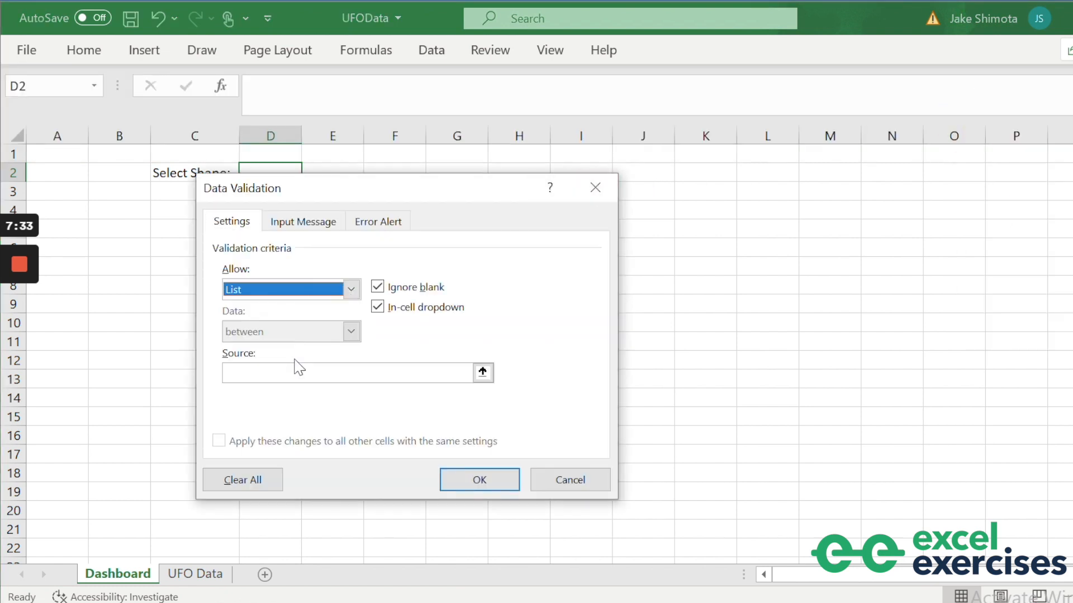
left_click(298, 373)
left_click(195, 574)
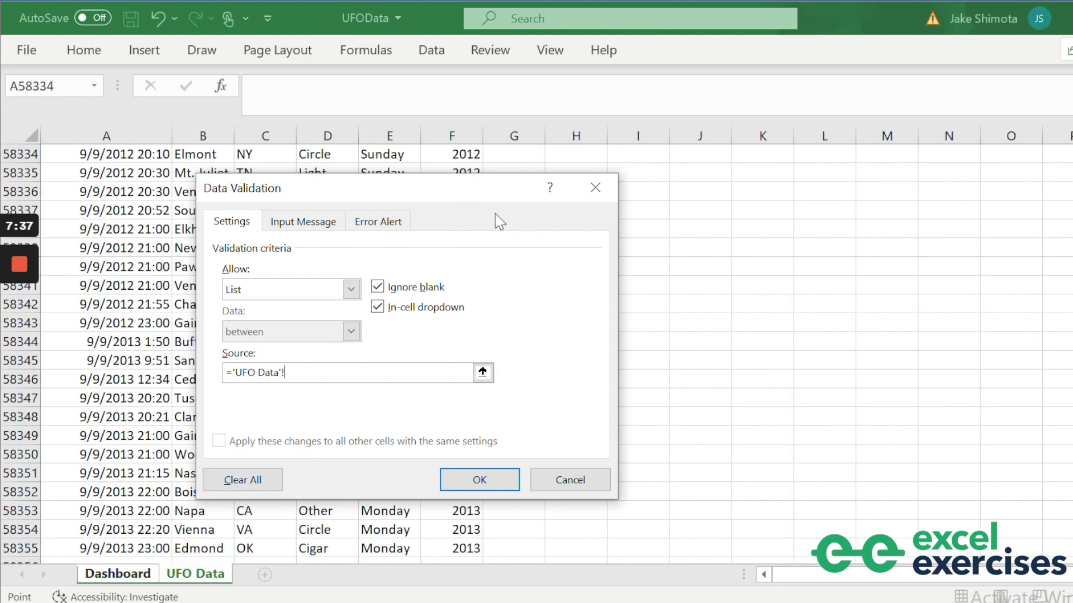
left_click_drag(438, 198, 386, 197)
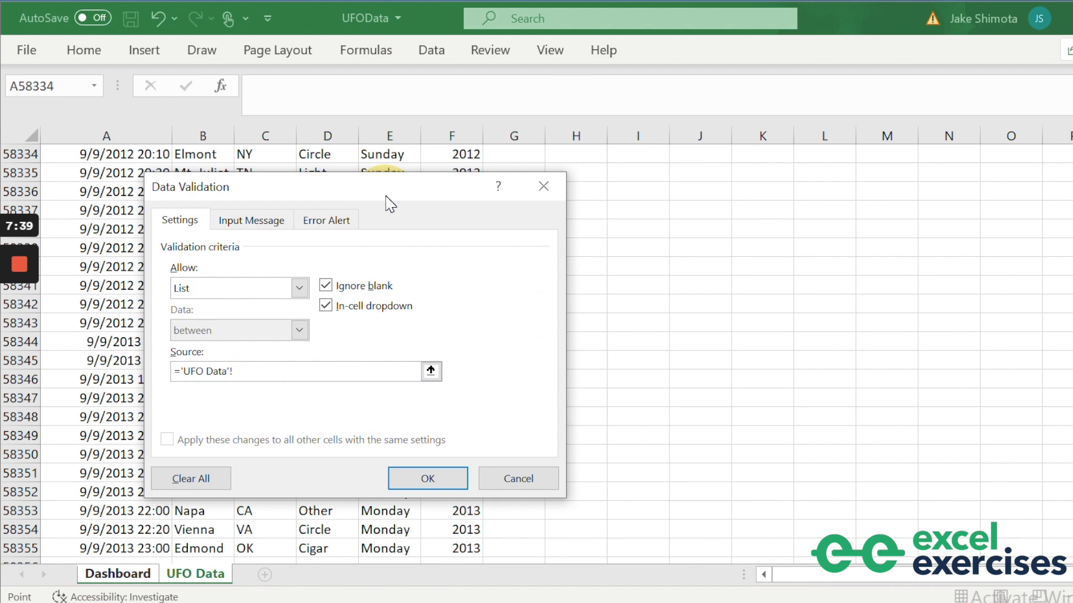
scroll(783, 335, "up", 6)
left_click(761, 229)
key("ctrl+Up")
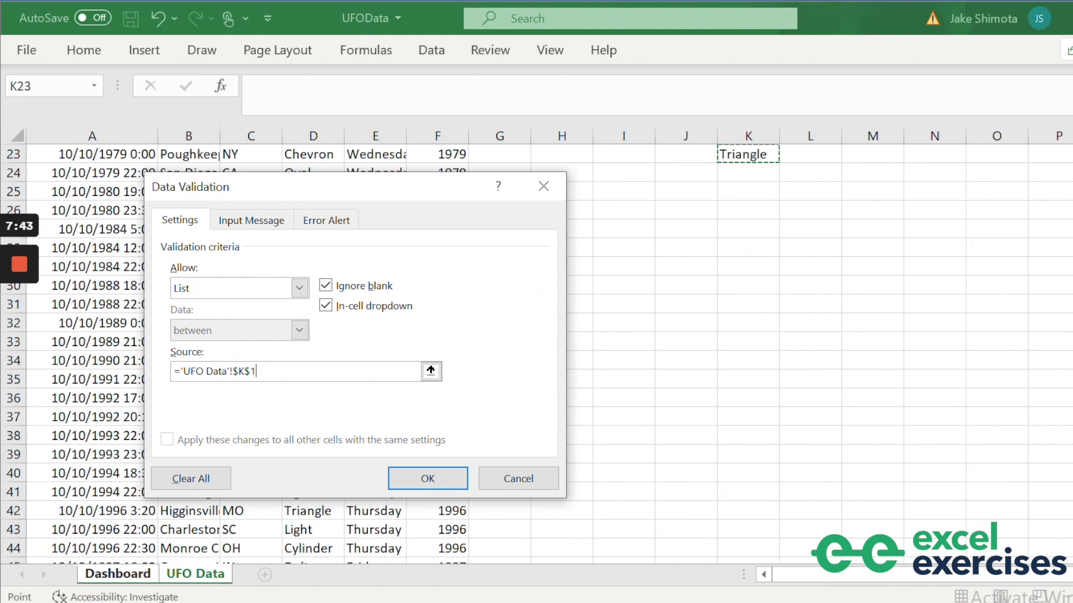
key("ctrl+Up")
key("Down")
key("ctrl+shift+Down")
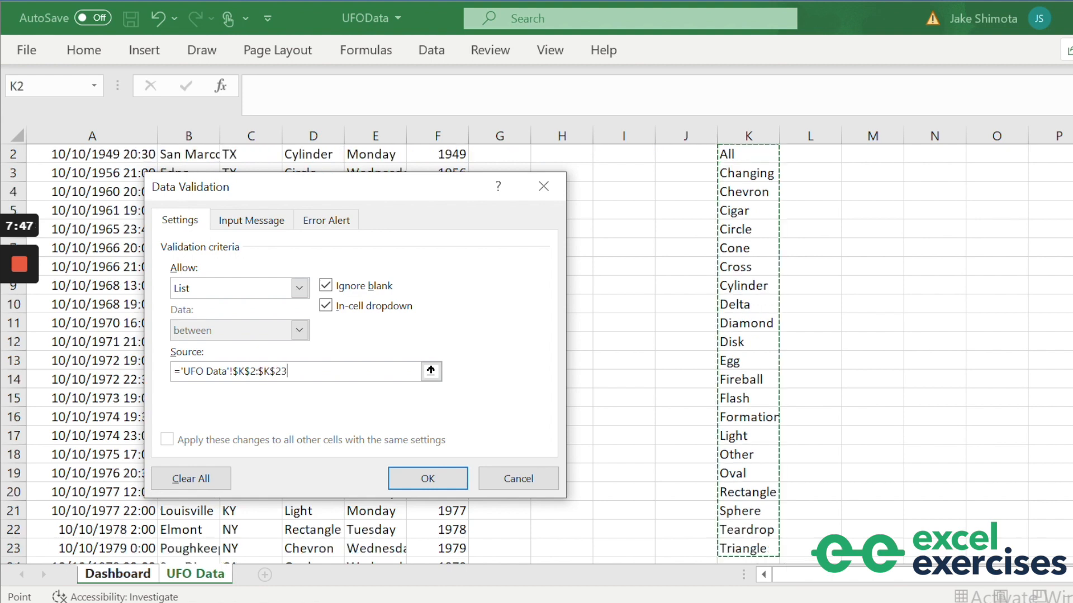
left_click(428, 482)
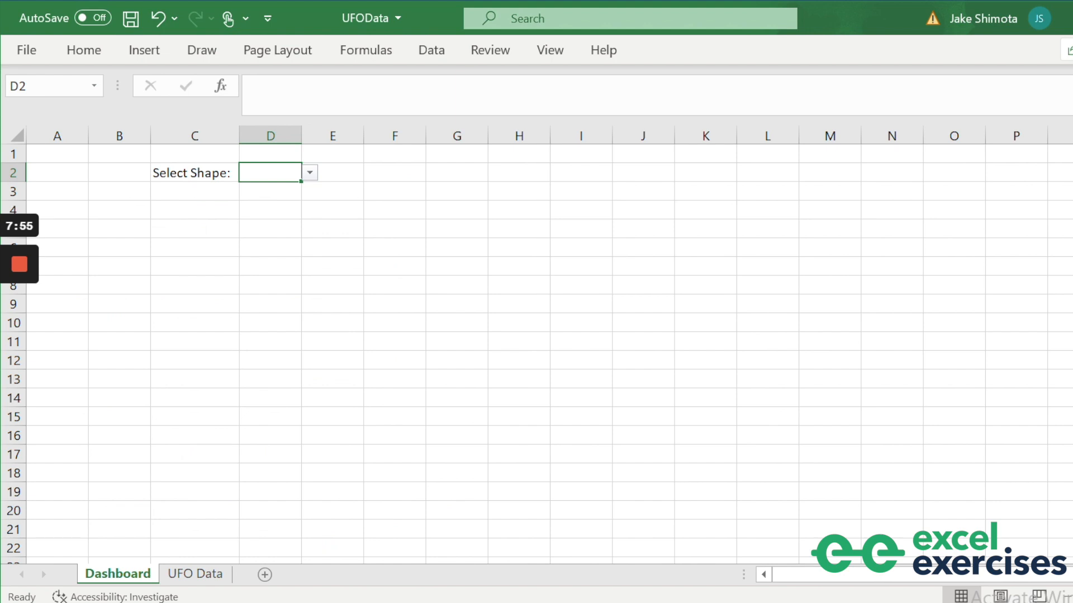
Choose Changing from the new shape dropdown in D2.
left_click(310, 173)
mouse_move(307, 218)
left_mouse_down()
mouse_move(307, 250)
mouse_move(305, 206)
left_mouse_up()
left_click(366, 197)
left_click(310, 172)
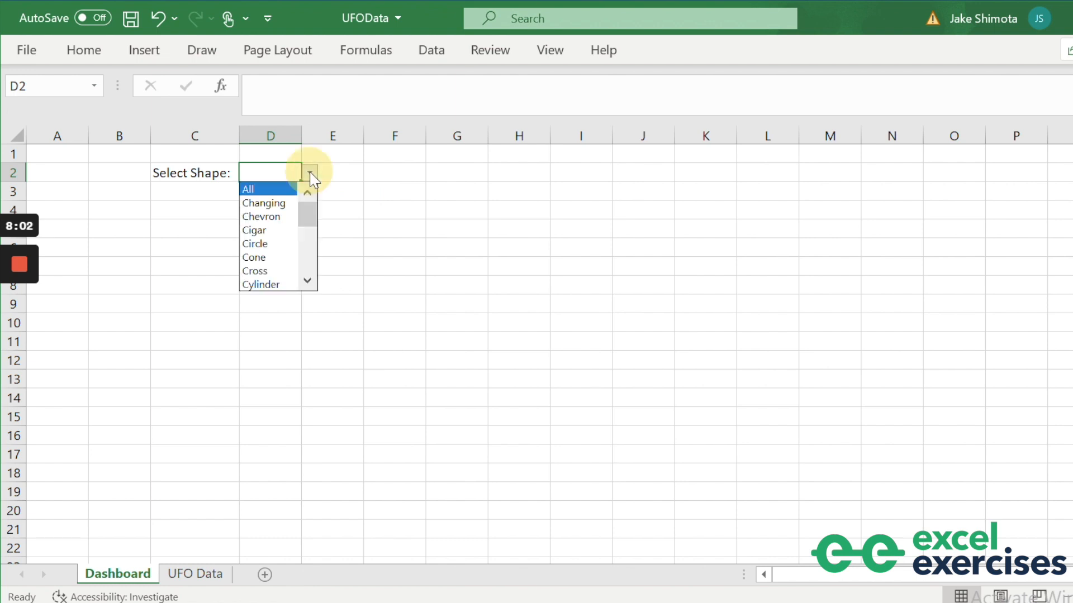
left_click(271, 206)
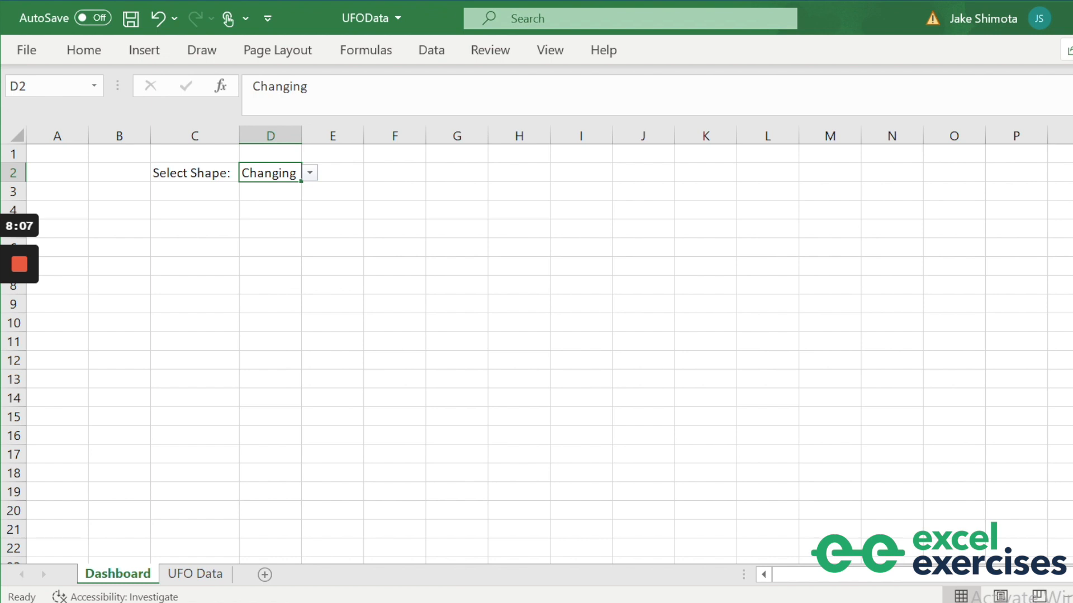
scroll(536, 351, "down", 5)
Start =COUNTIFS in D30 matching 'UFO Data'!C:C against the state in Dashboard!C30.
left_click(267, 417)
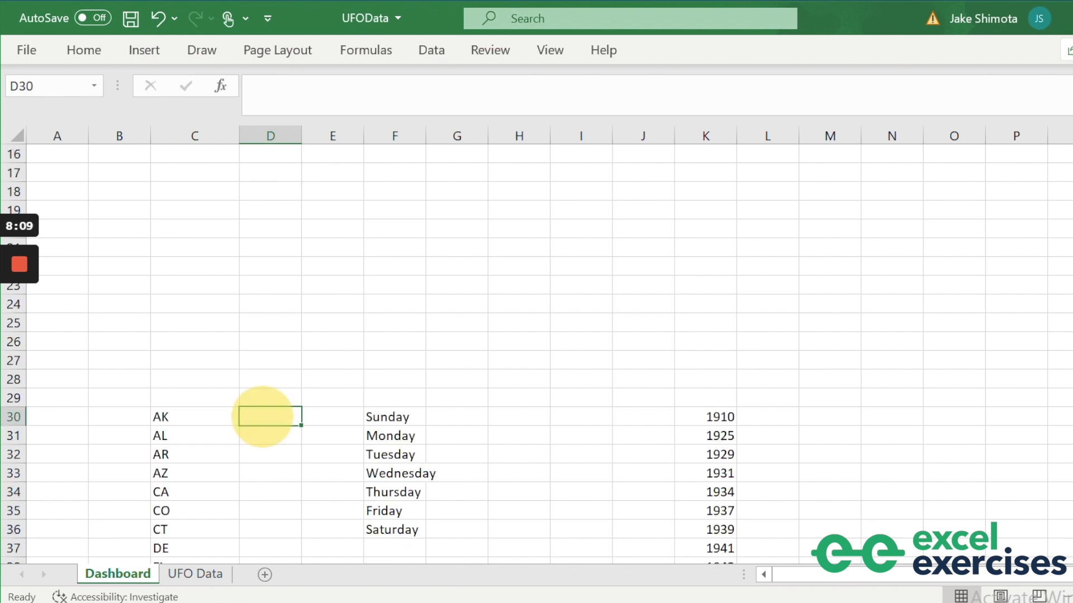
type("=")
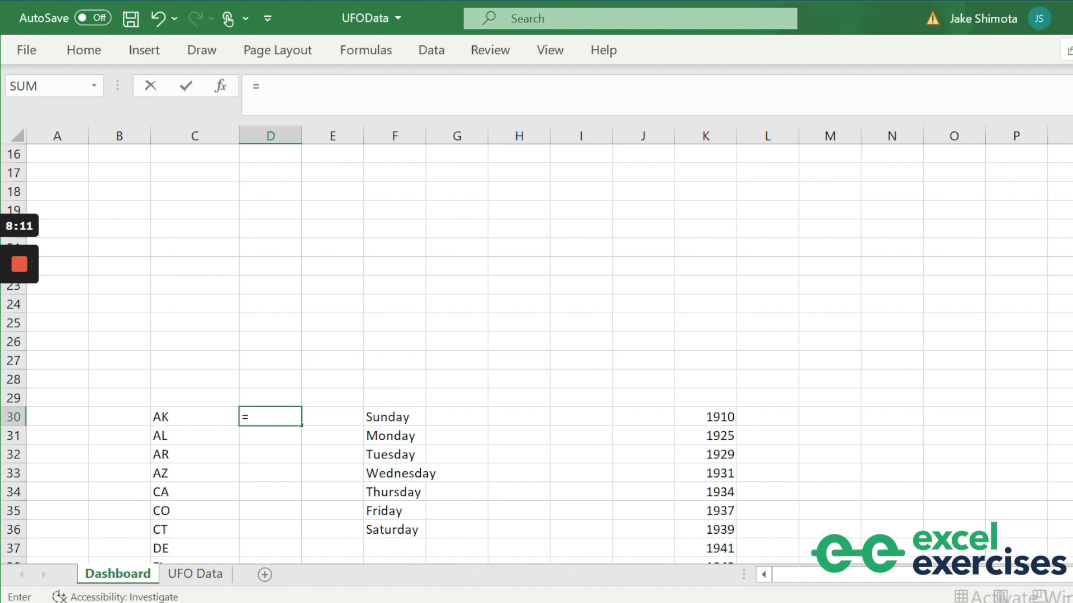
type("COUNTIFS")
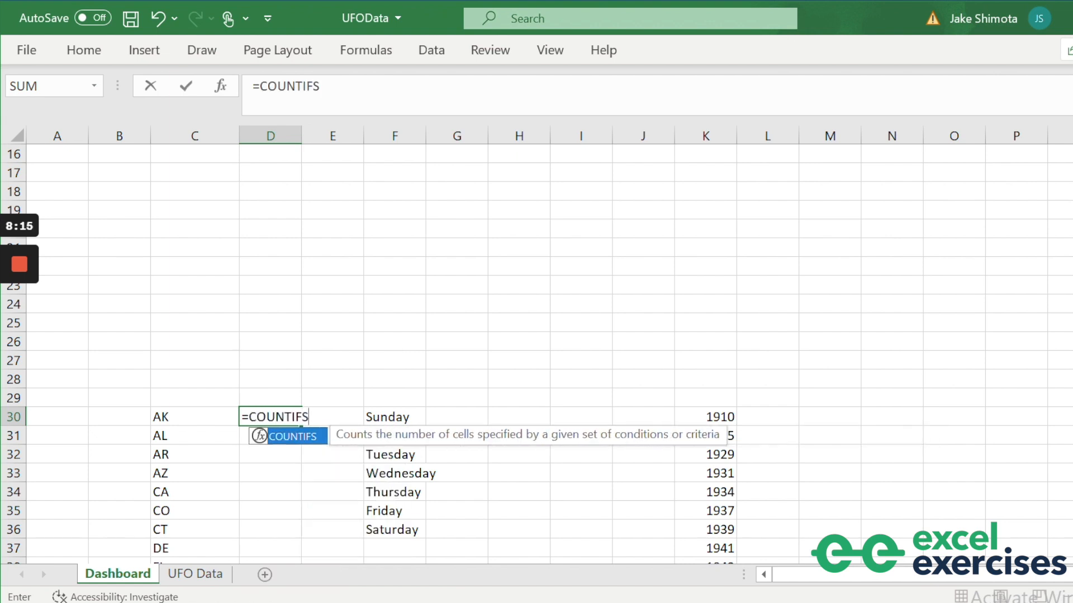
type("(")
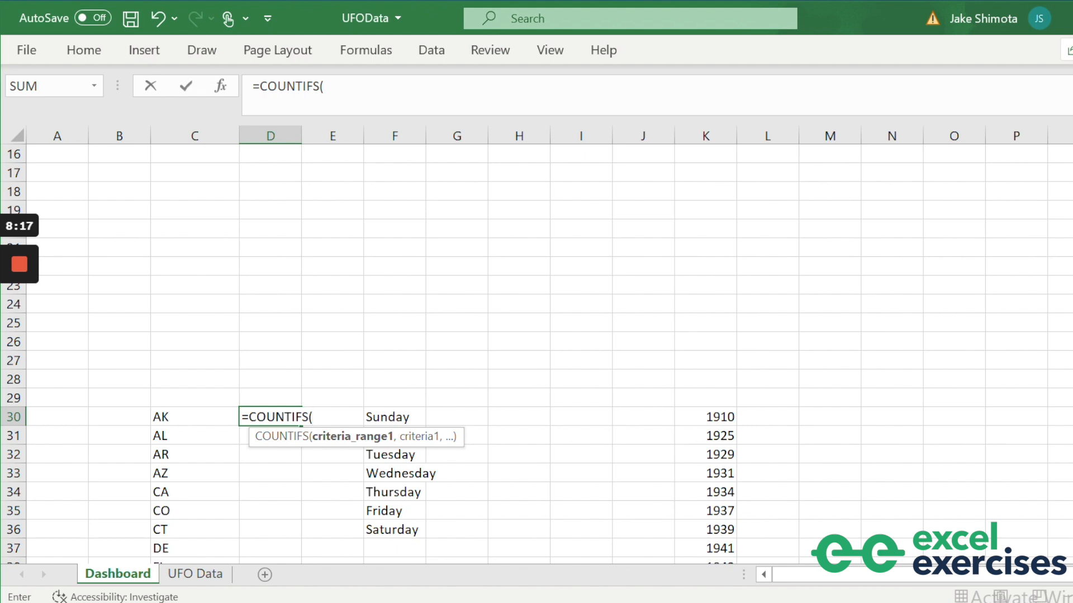
left_click(208, 575)
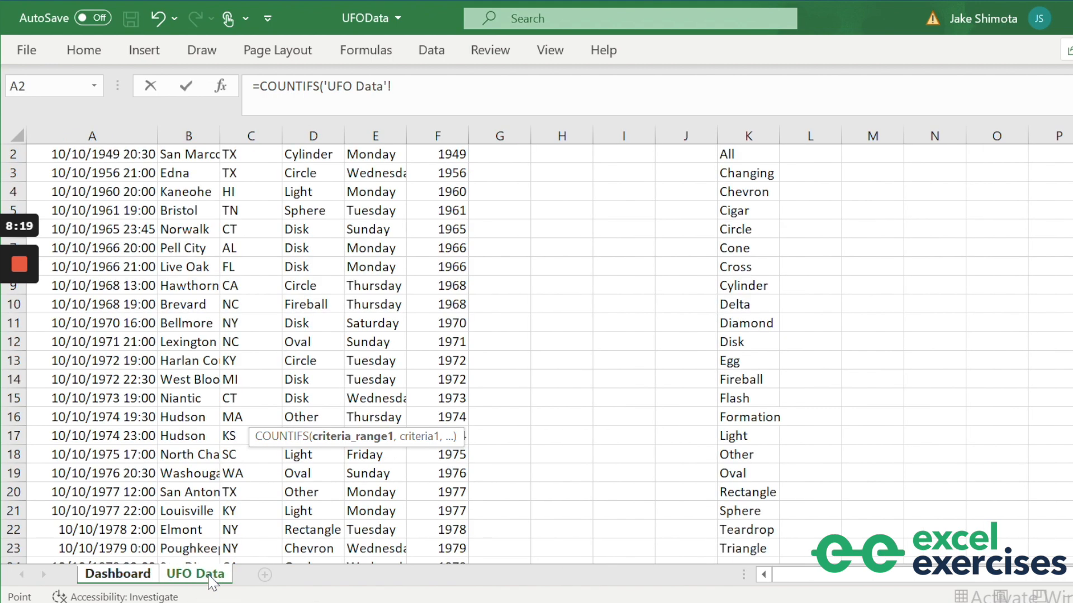
left_click(250, 135)
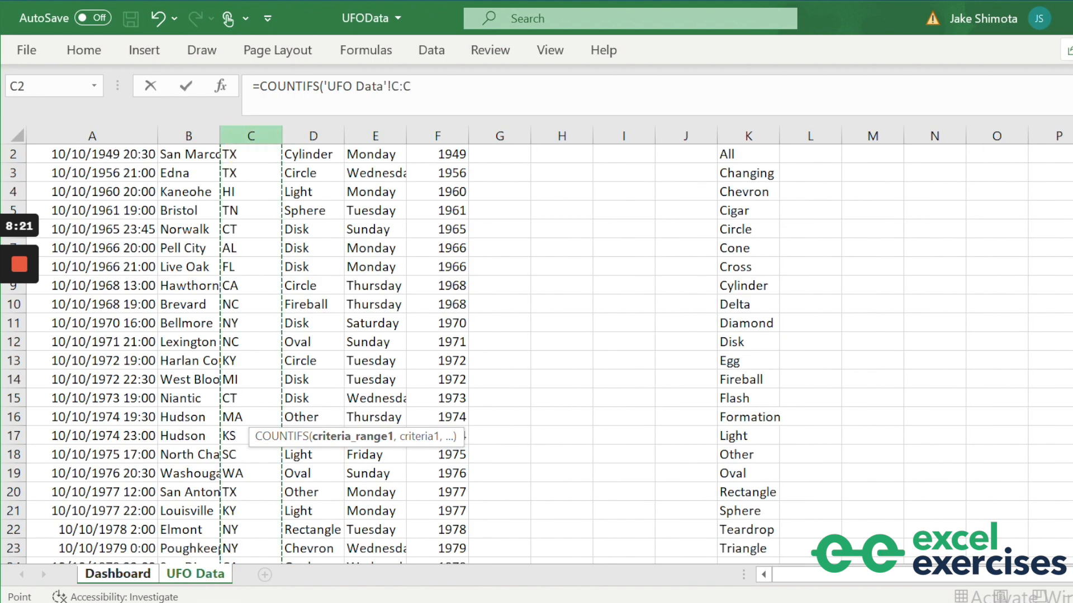
type(",")
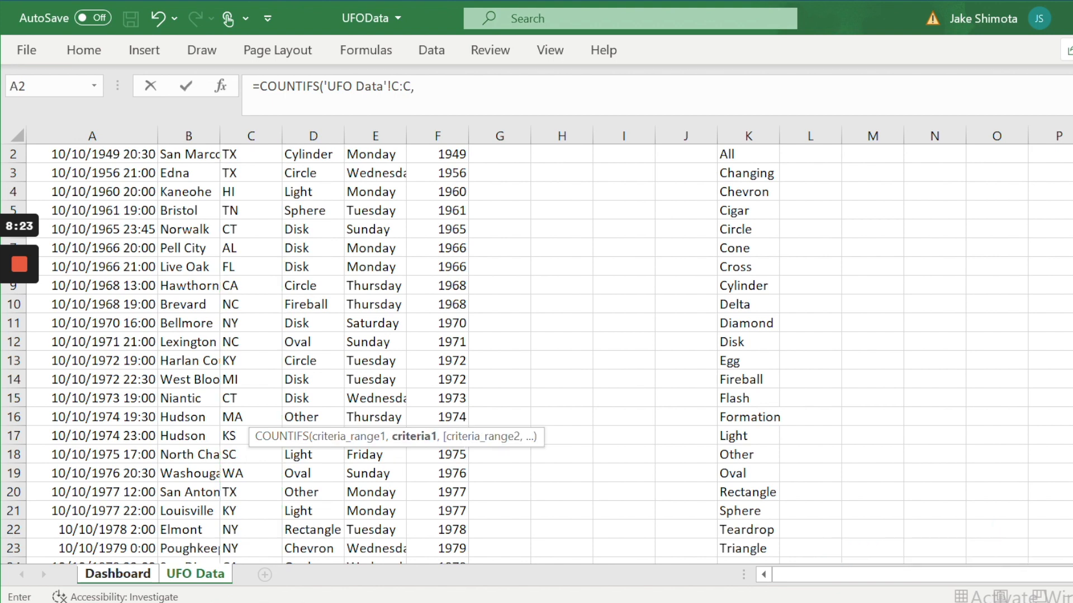
left_click(117, 574)
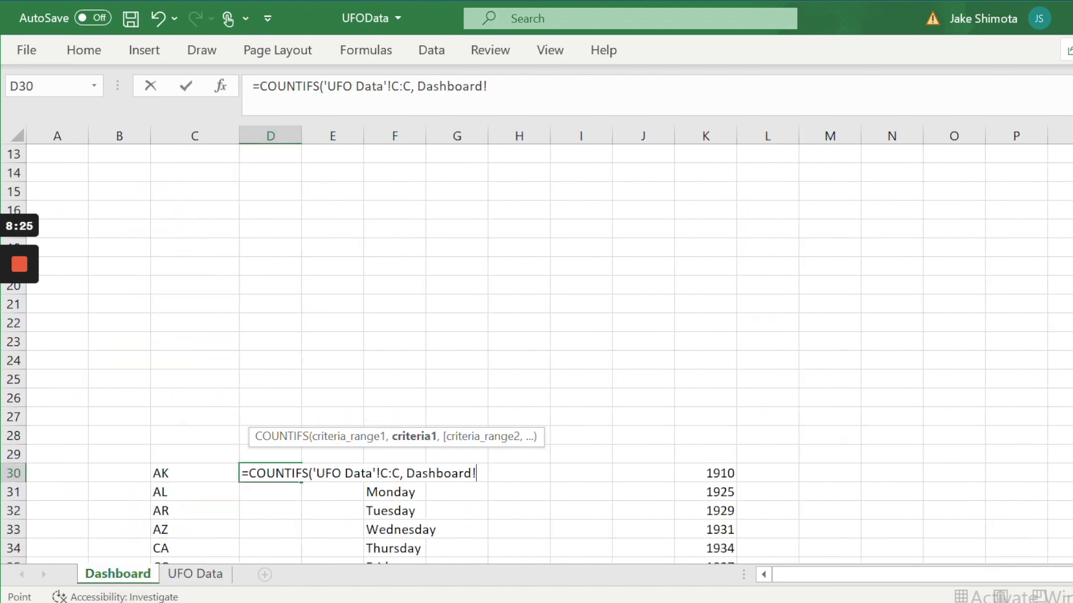
scroll(537, 347, "up", 5)
scroll(475, 491, "down", 4)
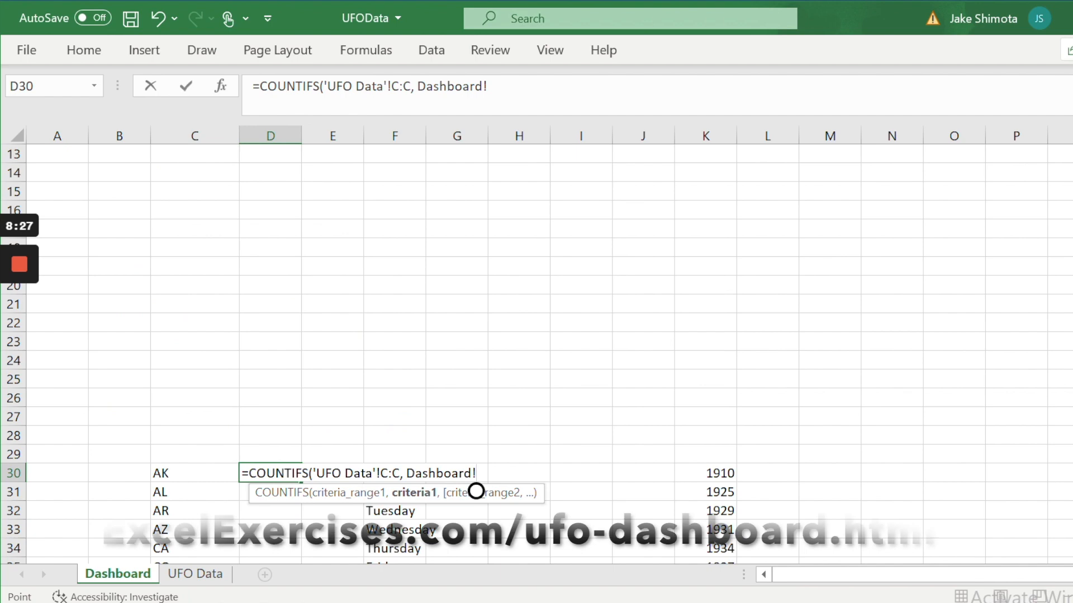
left_click(190, 473)
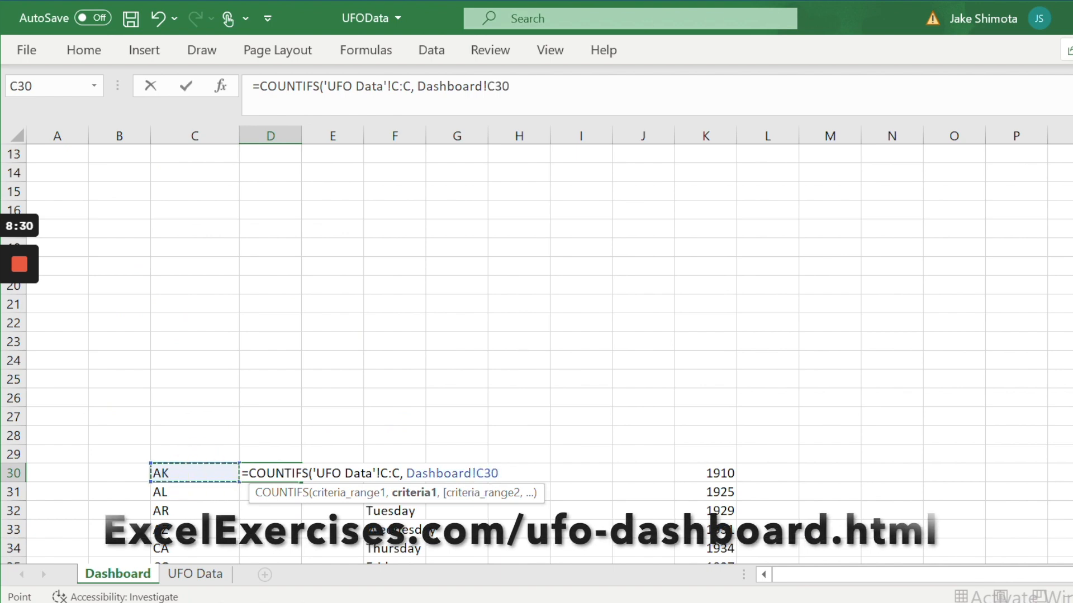
type(",")
Add the shape pair 'UFO Data'!D:D with Dashboard!D$2 and close the formula.
left_click(195, 574)
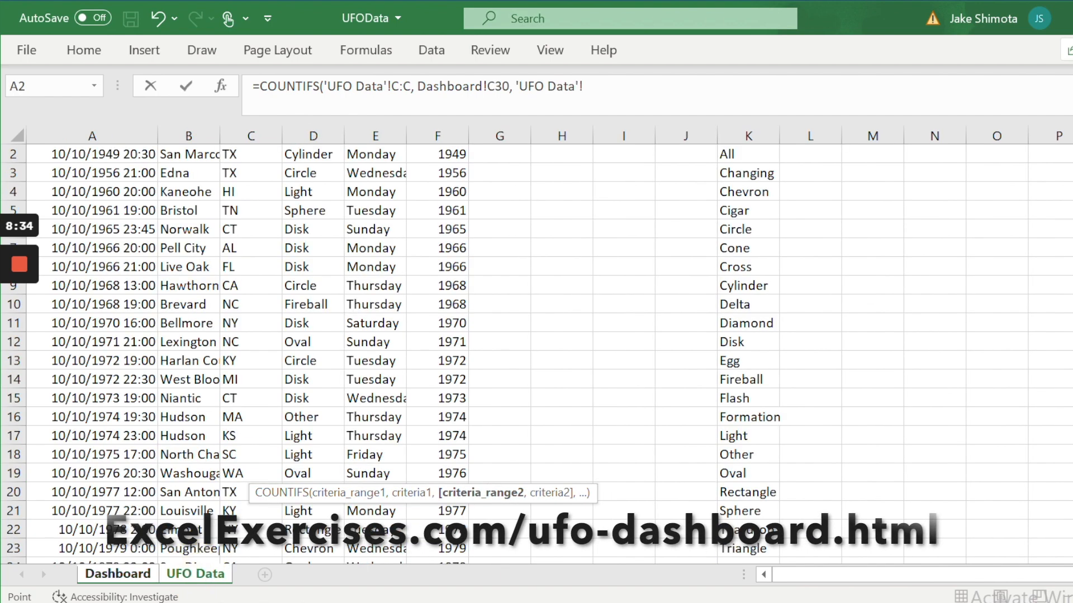
left_click(313, 136)
scroll(313, 279, "up", 1)
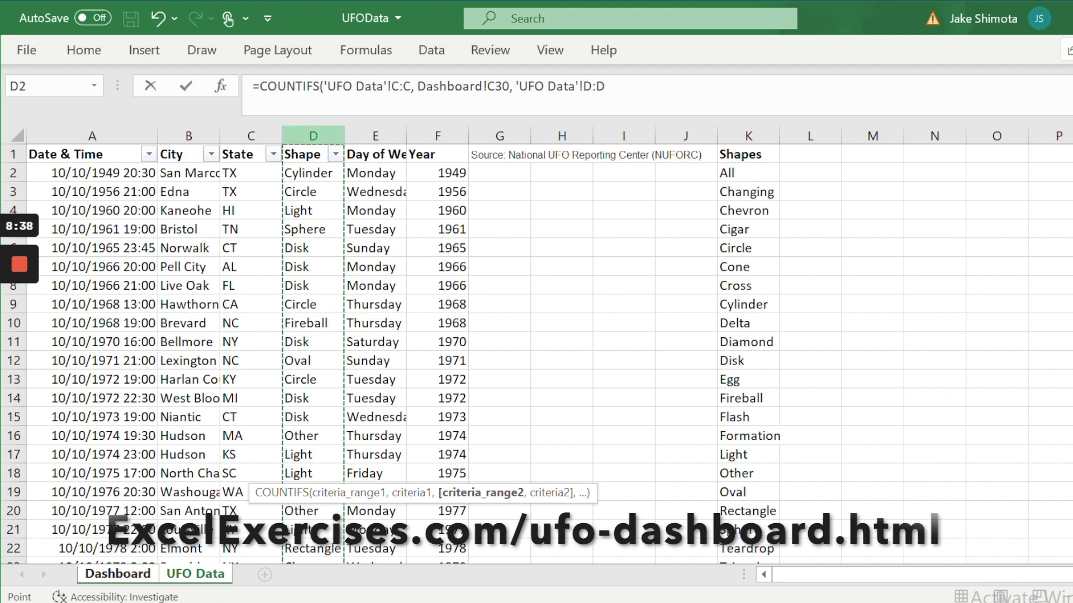
left_click(138, 574)
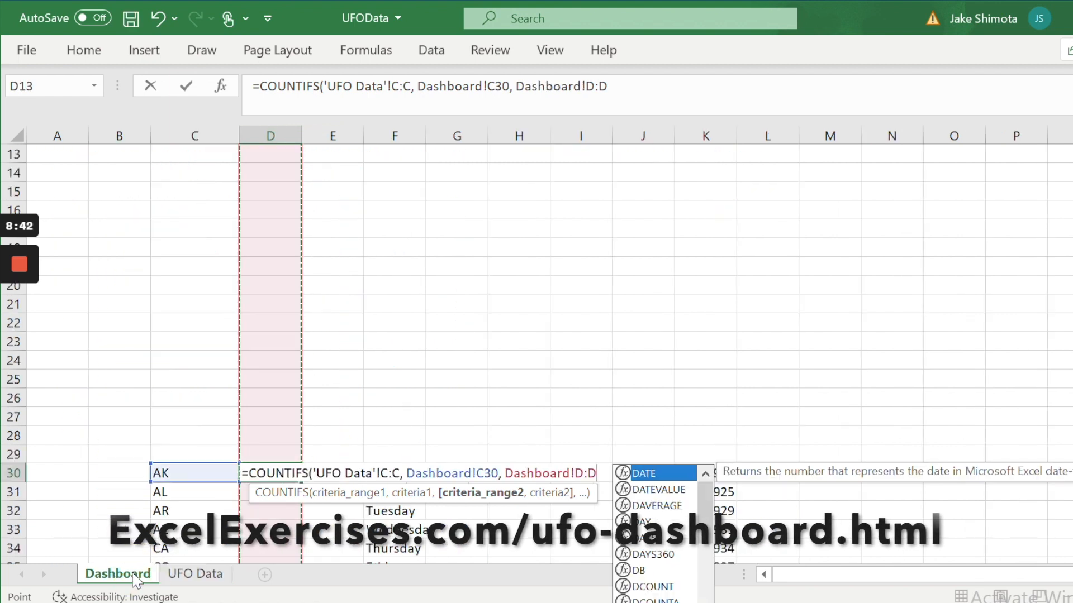
left_click(184, 573)
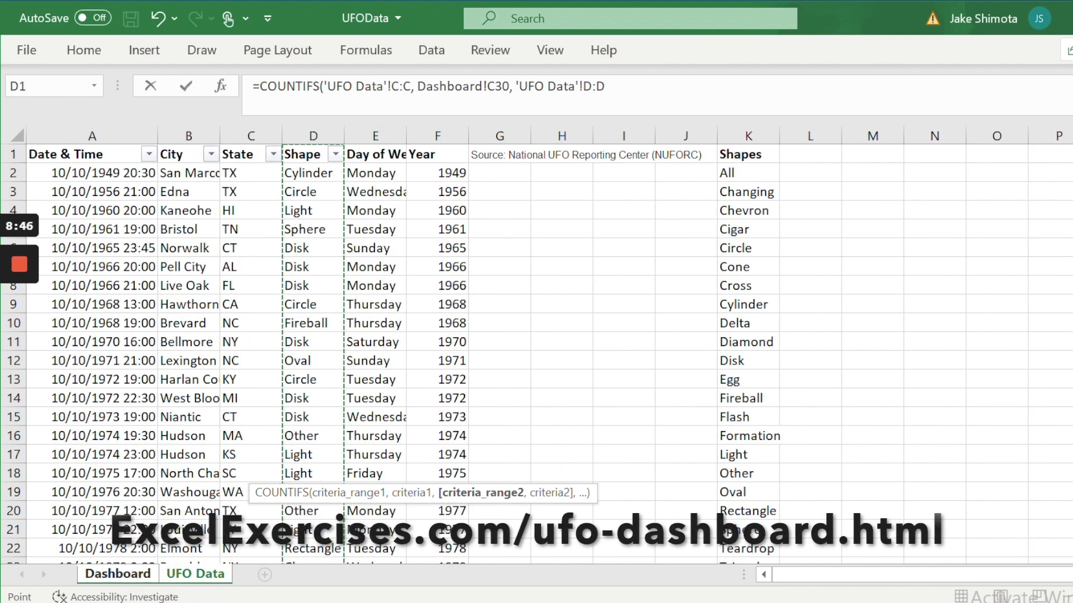
left_click(624, 88)
type(",")
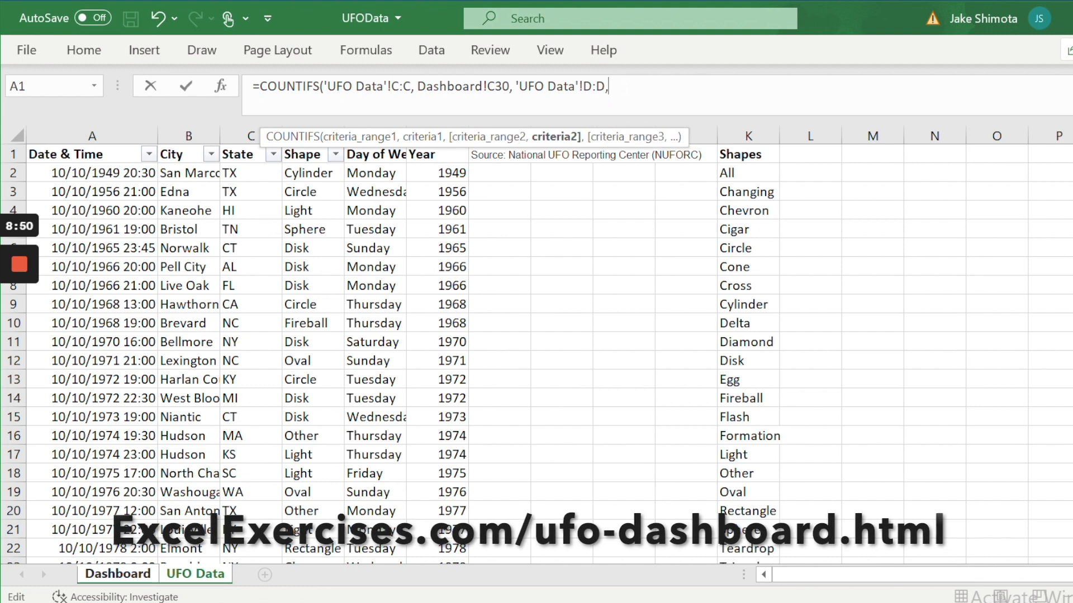
left_click(148, 574)
scroll(550, 354, "up", 4)
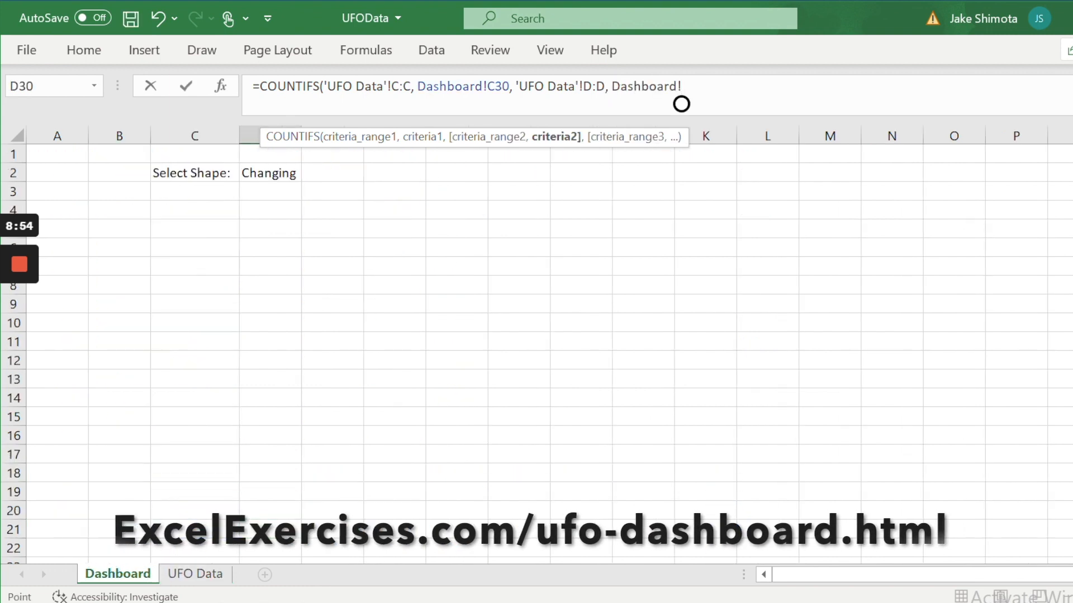
left_click(270, 174)
left_click(692, 87)
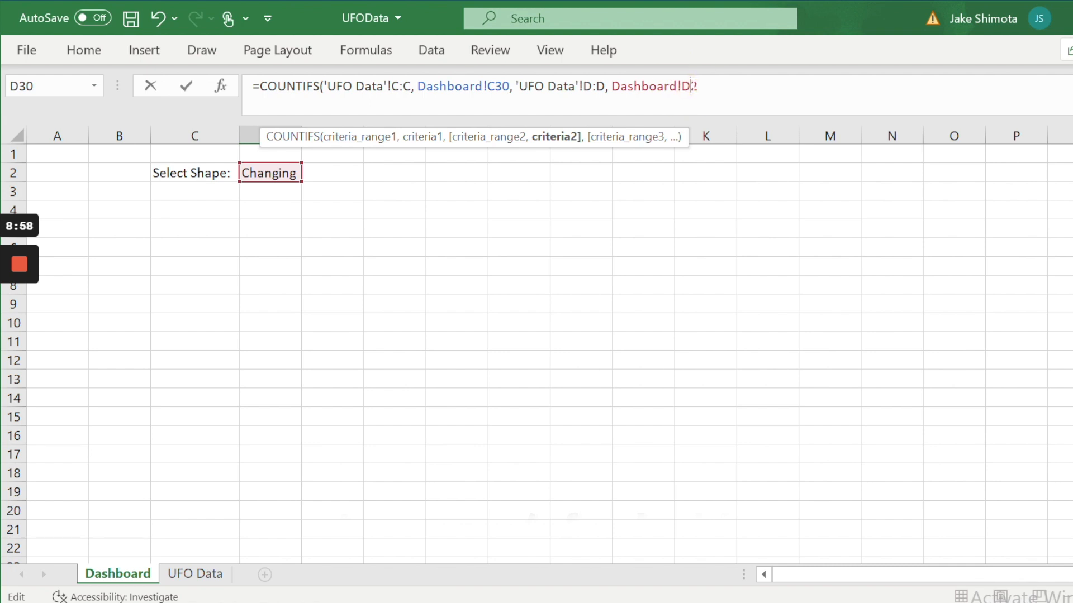
type("$")
key("End")
type(")")
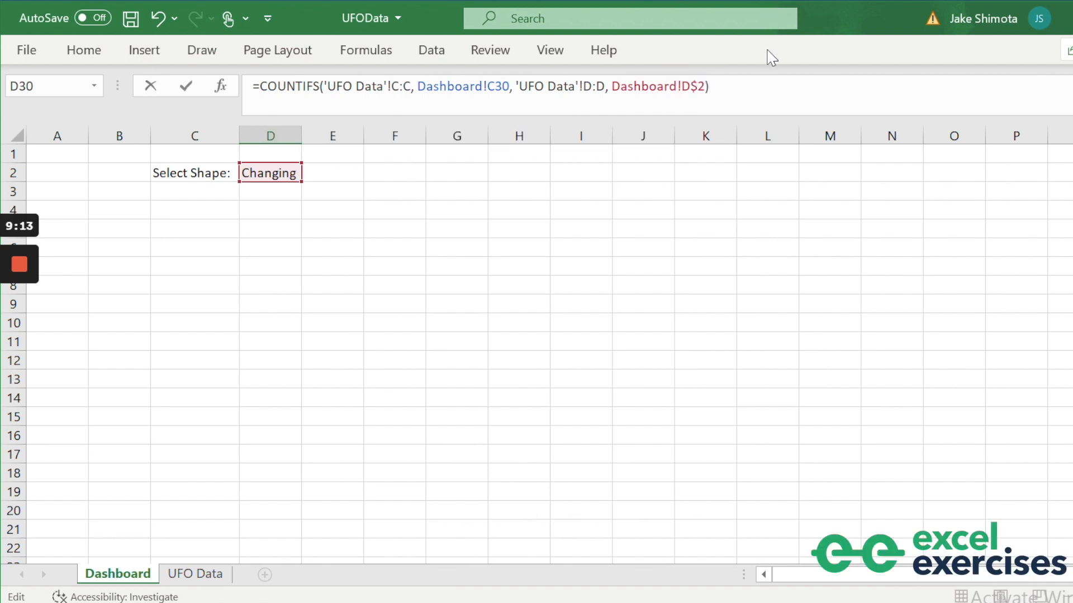
Commit the D30 COUNTIFS and check it against the shape choice in D2.
key("Return")
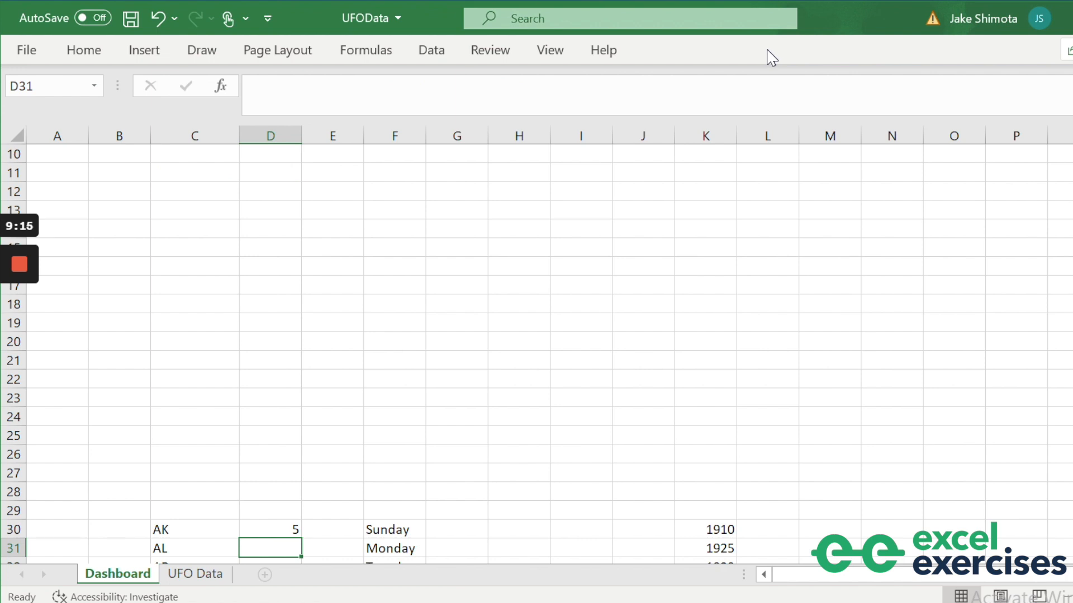
key("Down")
key("Down")
key("Down")
key("Up")
key("Up")
key("Up")
key("Up")
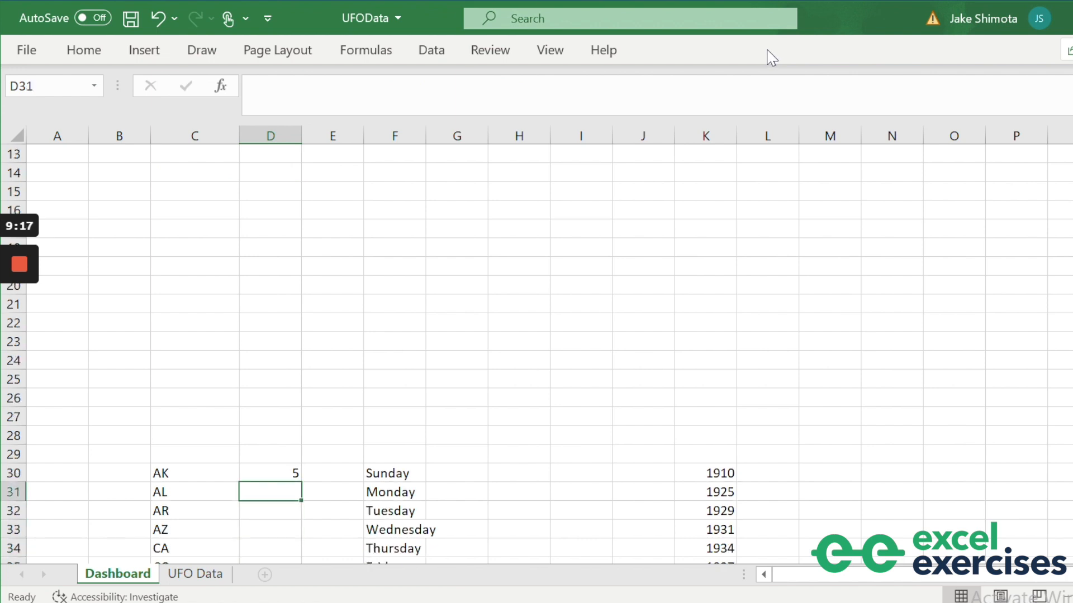
key("ctrl+Up")
key("Up")
key("Down")
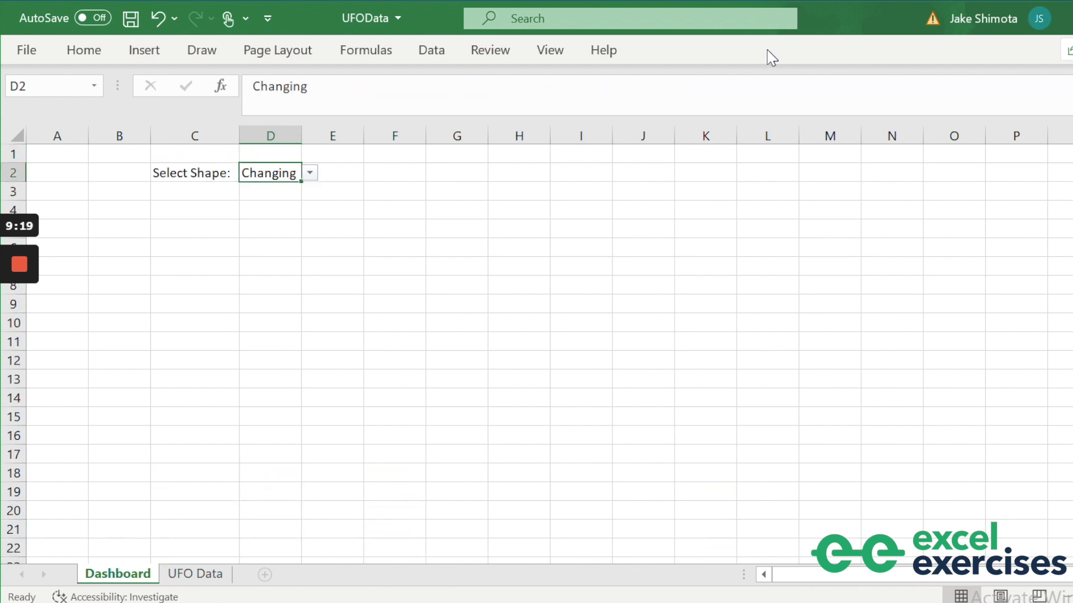
key("ctrl+Down")
key("Down")
key("Up")
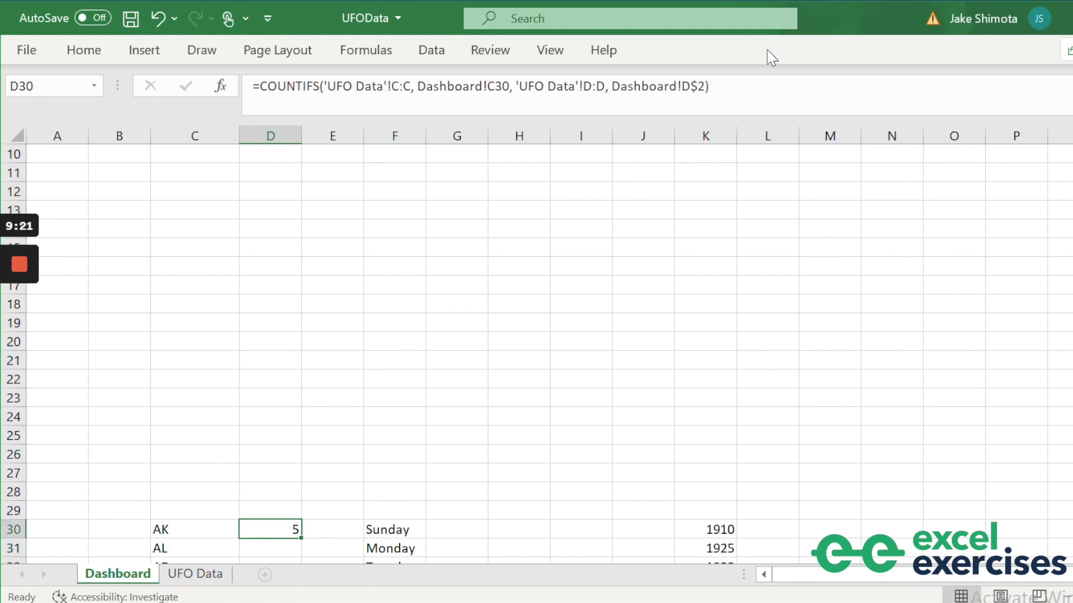
key("Down")
key("Down")
key("Up")
key("Up")
Put a placeholder x in D79 and paste the D30 formula into D30:D79.
key("Left")
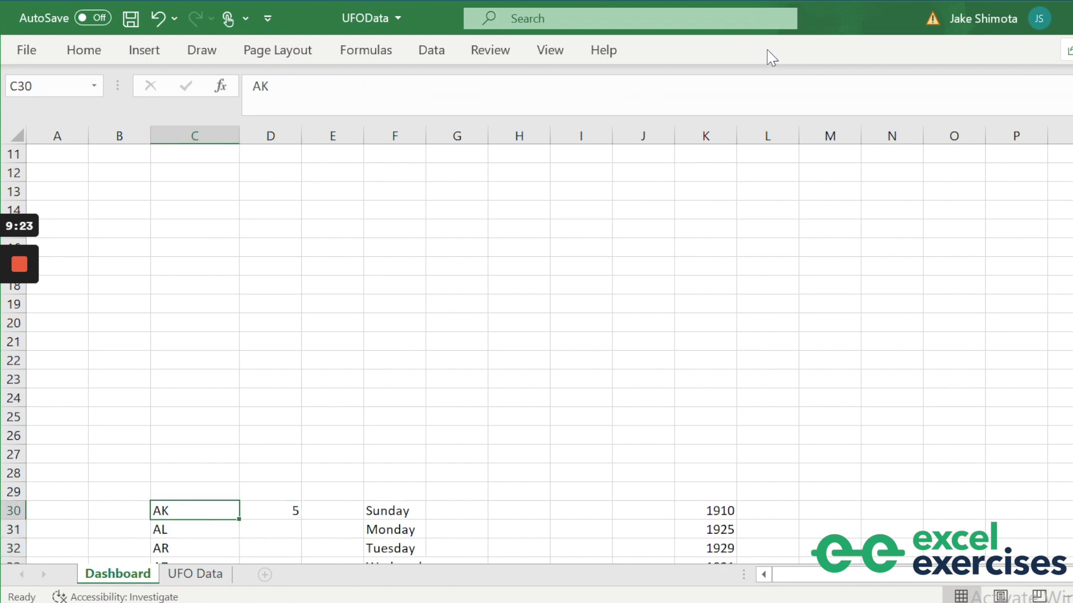
key("ctrl+Down")
key("Right")
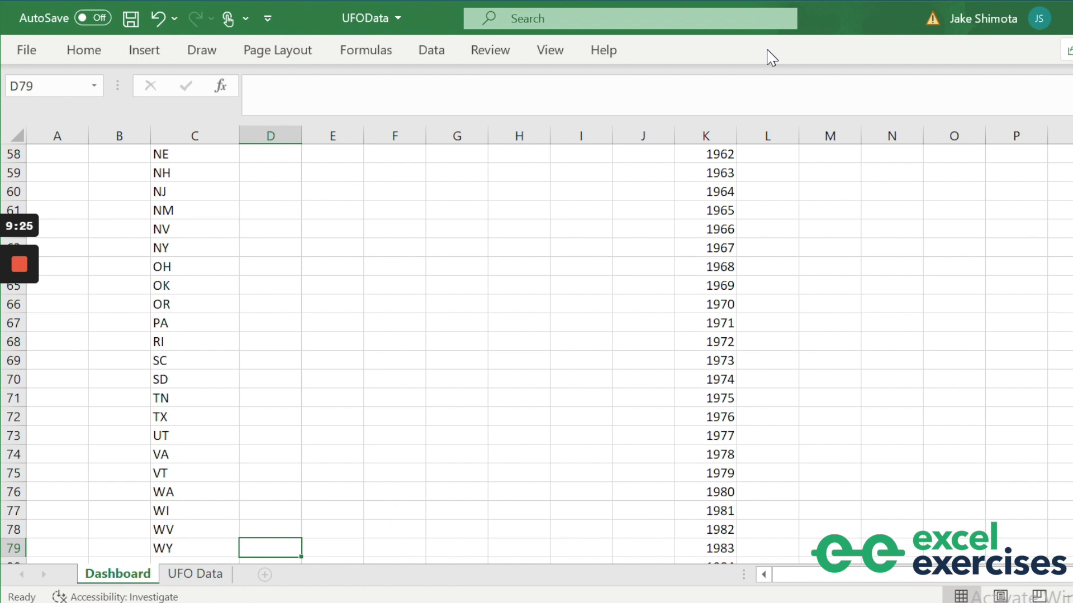
type("x")
key("Return")
key("Up")
key("Up")
key("ctrl+Up")
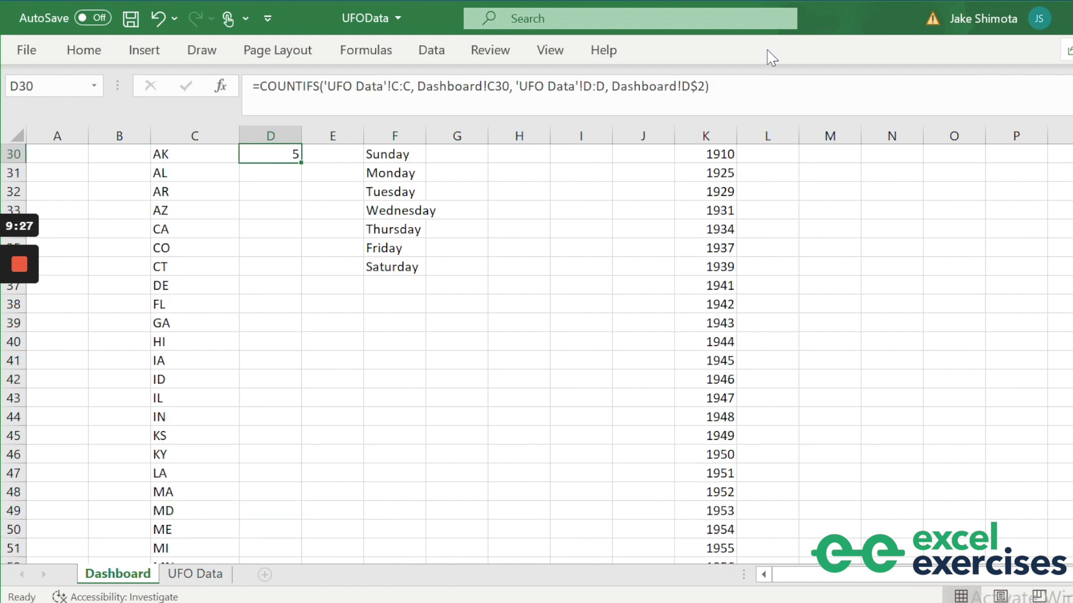
key("ctrl+c")
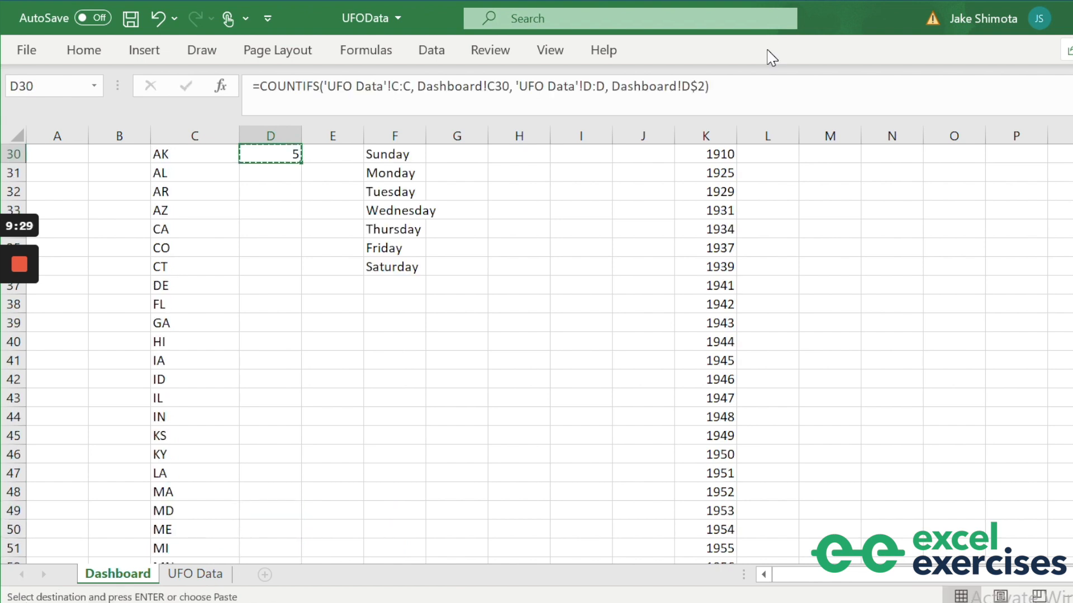
key("ctrl+shift+Down")
key("ctrl+v")
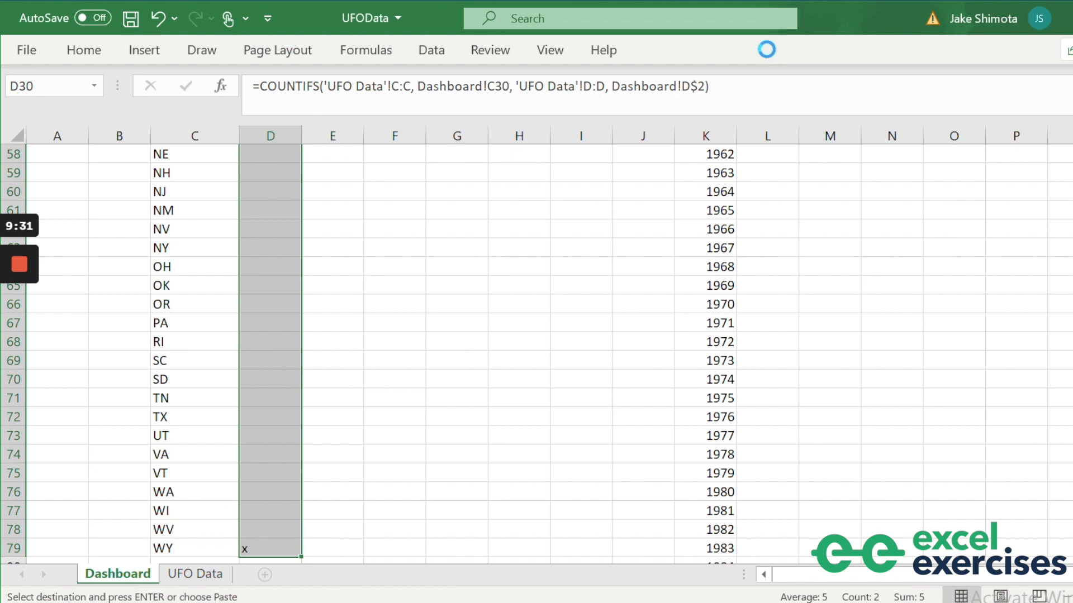
key("ctrl+BackSpace")
key("Escape")
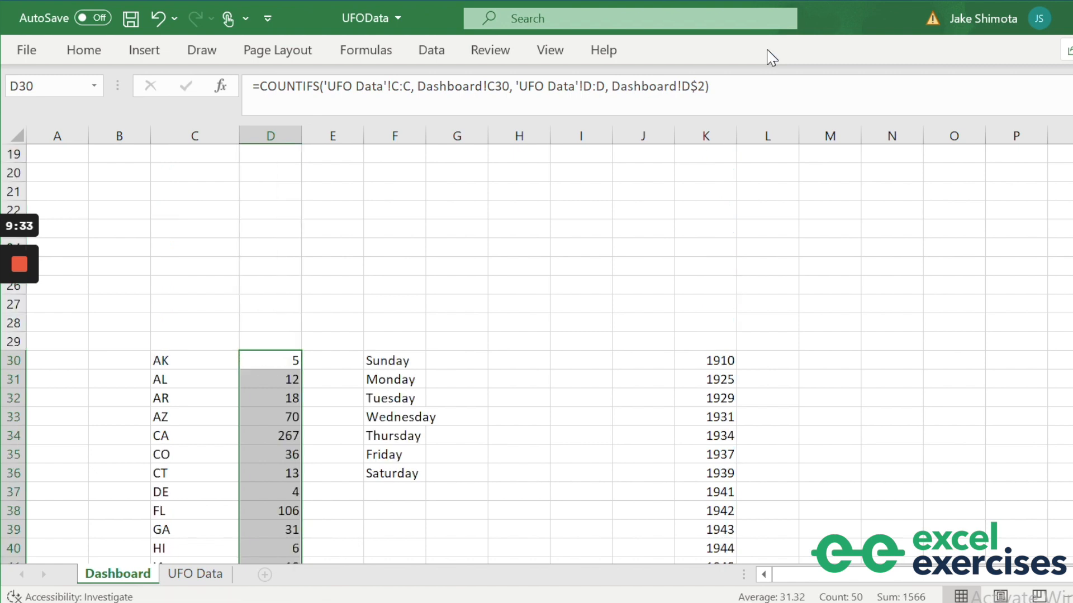
Review the new state counts and begin a =COUNTIFS( formula in G30.
key("Down")
key("Down")
key("Up")
key("Up")
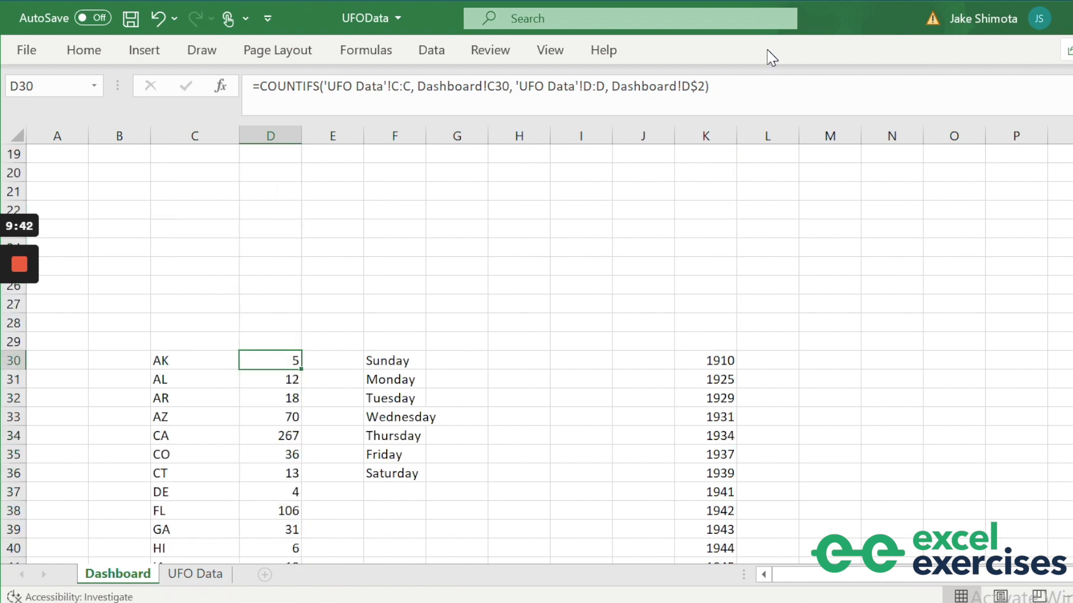
key("Right")
key("Right")
key("Right")
type("=COUNT")
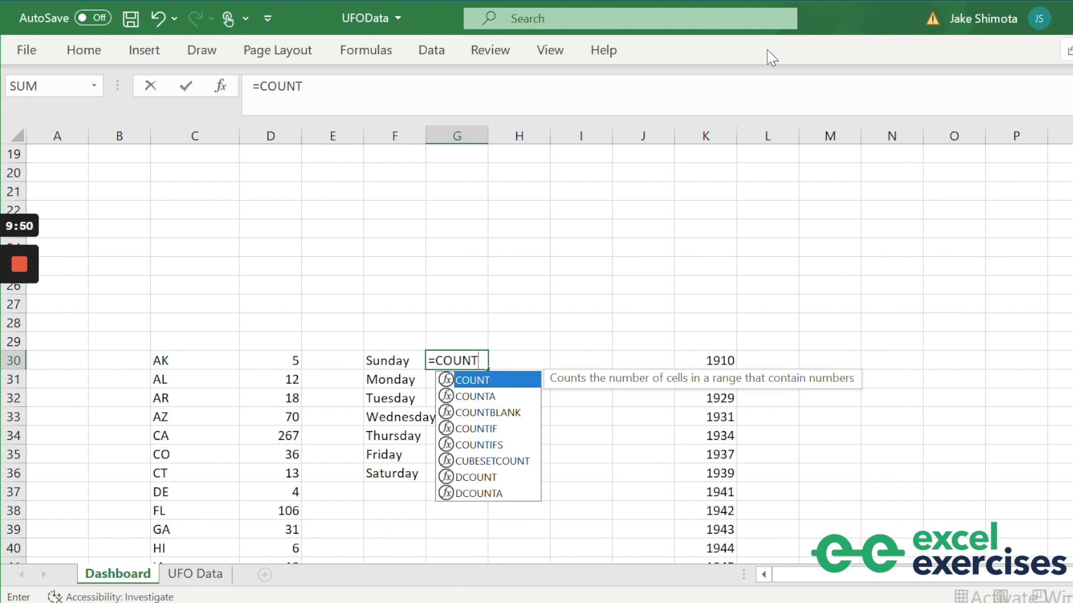
type("IFS")
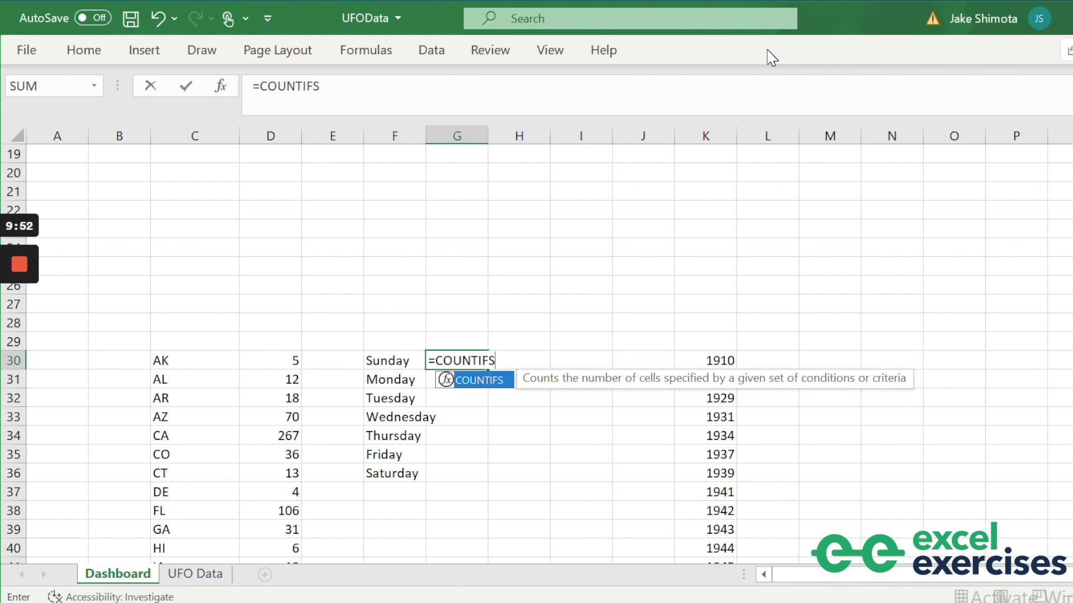
type("(")
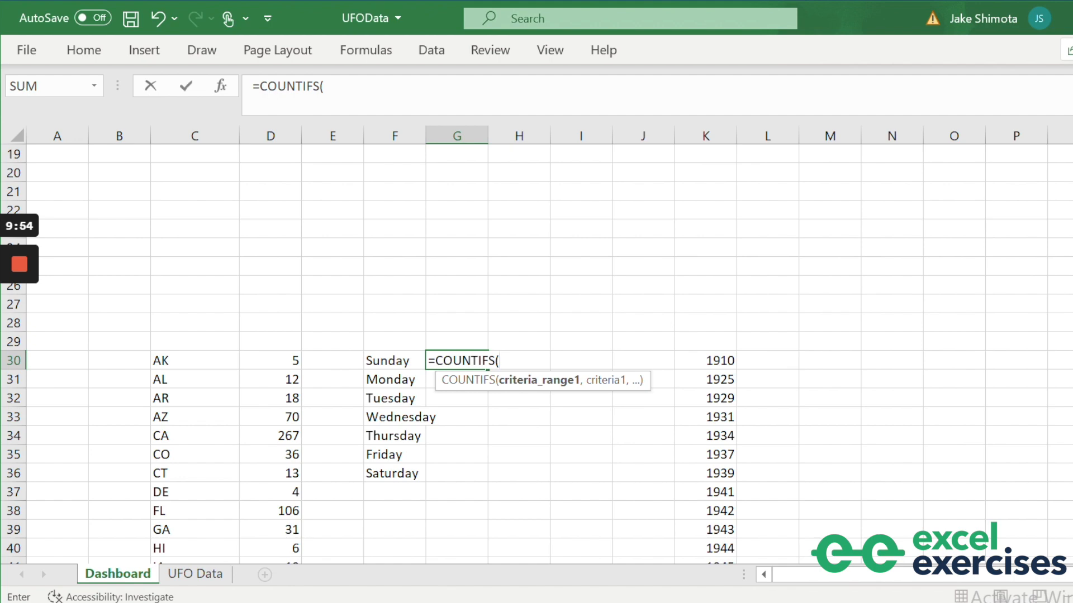
Use the UFO Data Day of Week column E:E with criterion Dashboard!F30 (Sunday).
left_click(199, 577)
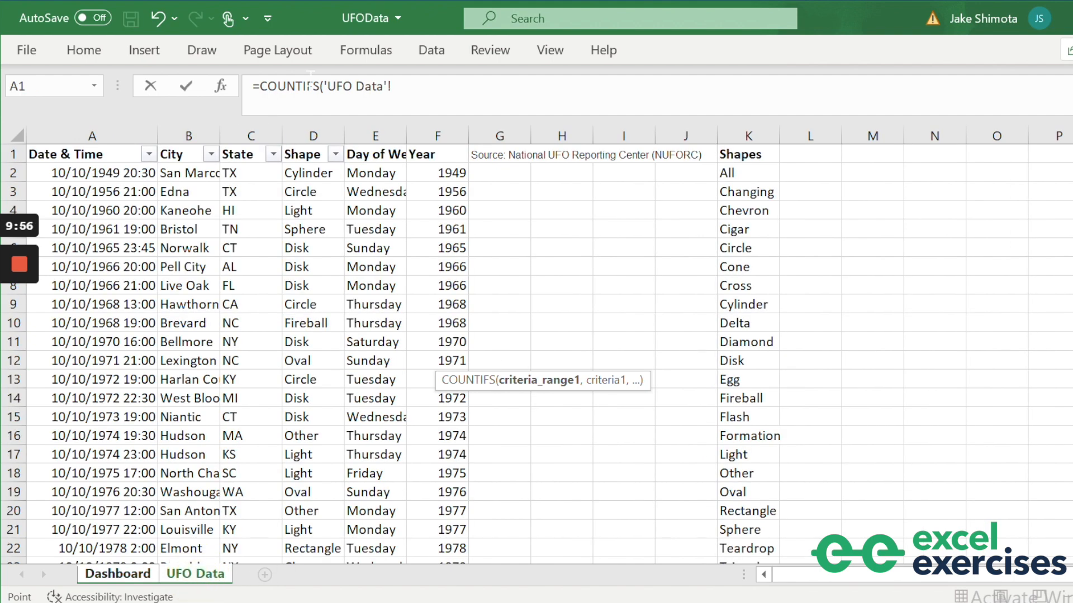
left_click(375, 136)
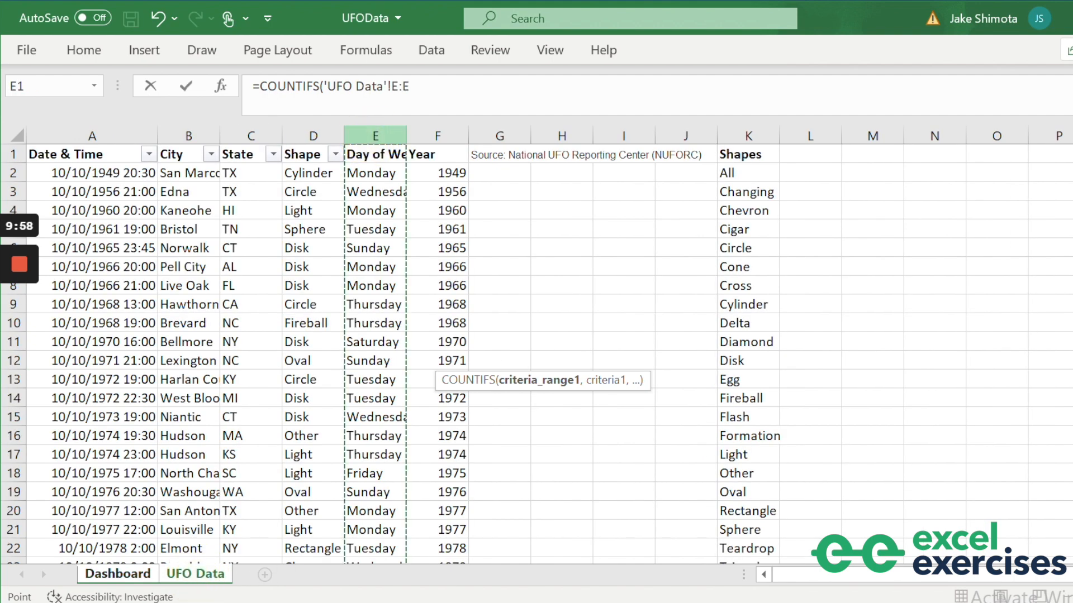
type(",")
left_click(106, 575)
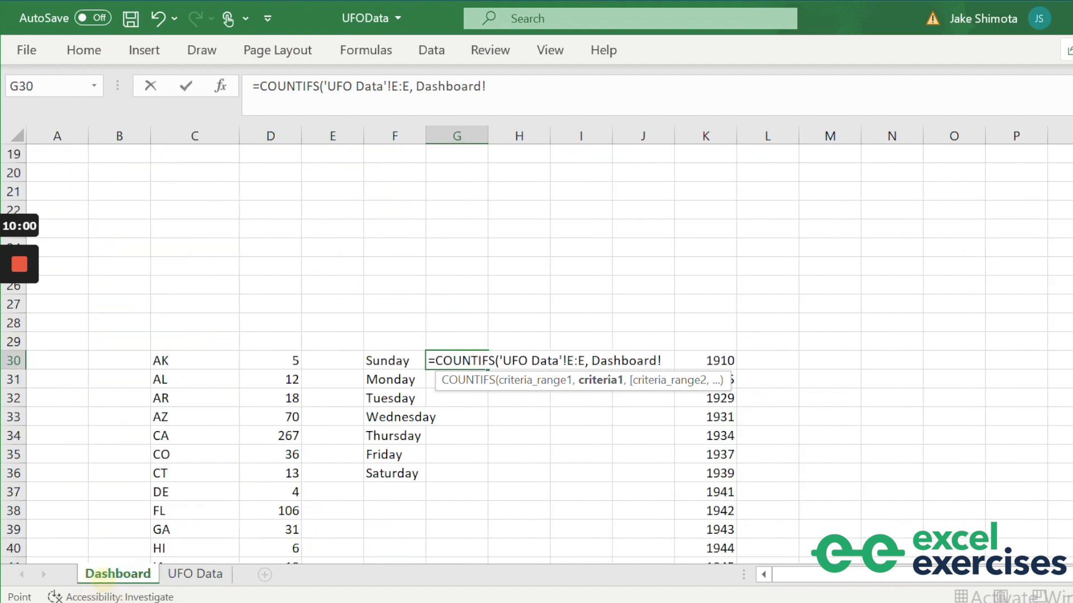
left_click(398, 362)
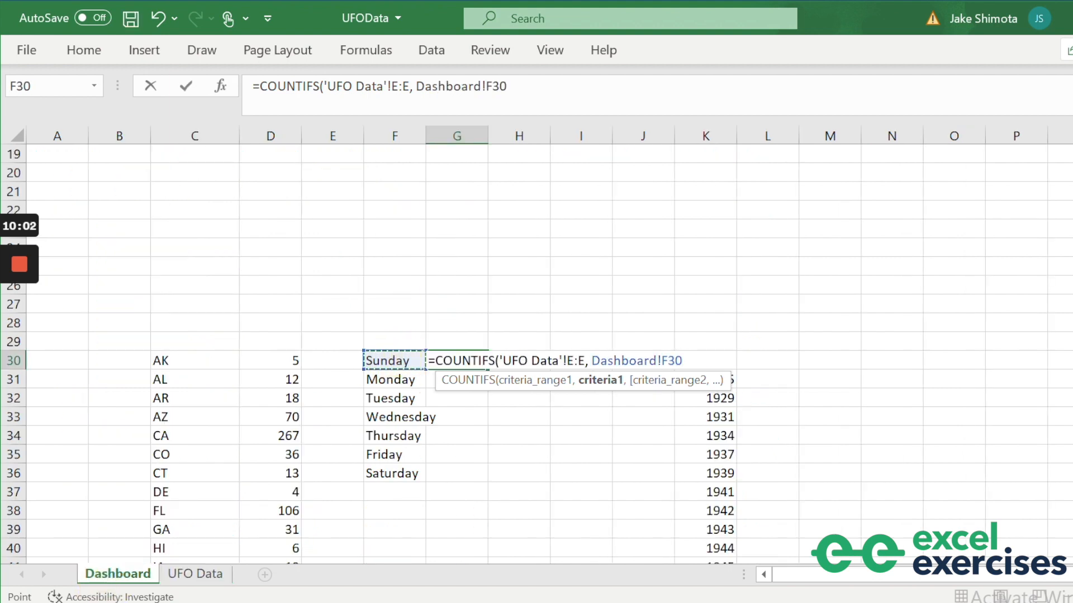
type(",")
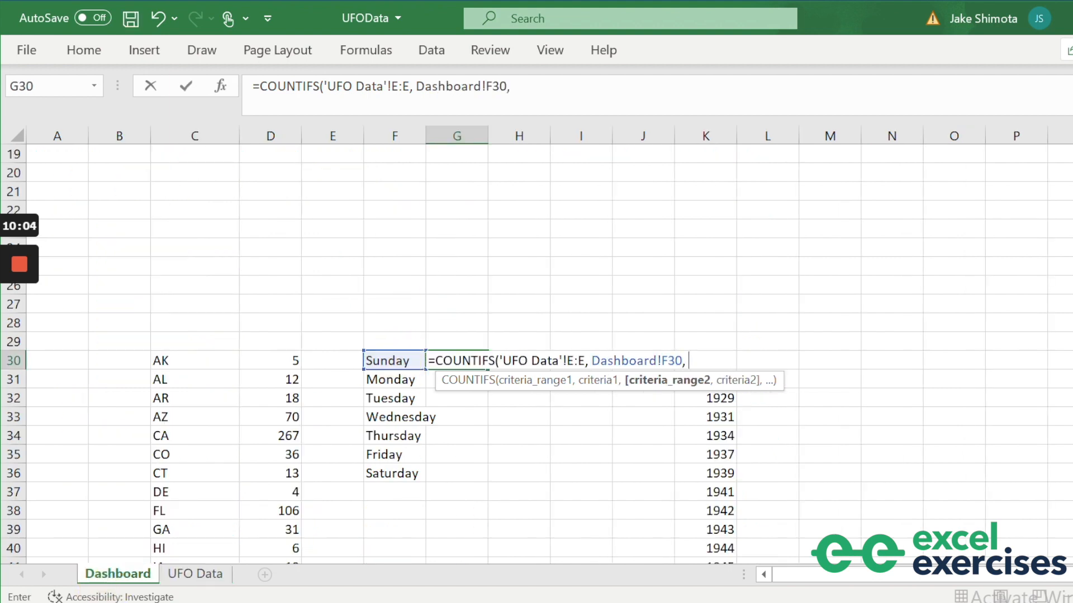
Add 'UFO Data'!D:D matched to Dashboard!D$2 and enter the Sunday count.
left_click(195, 574)
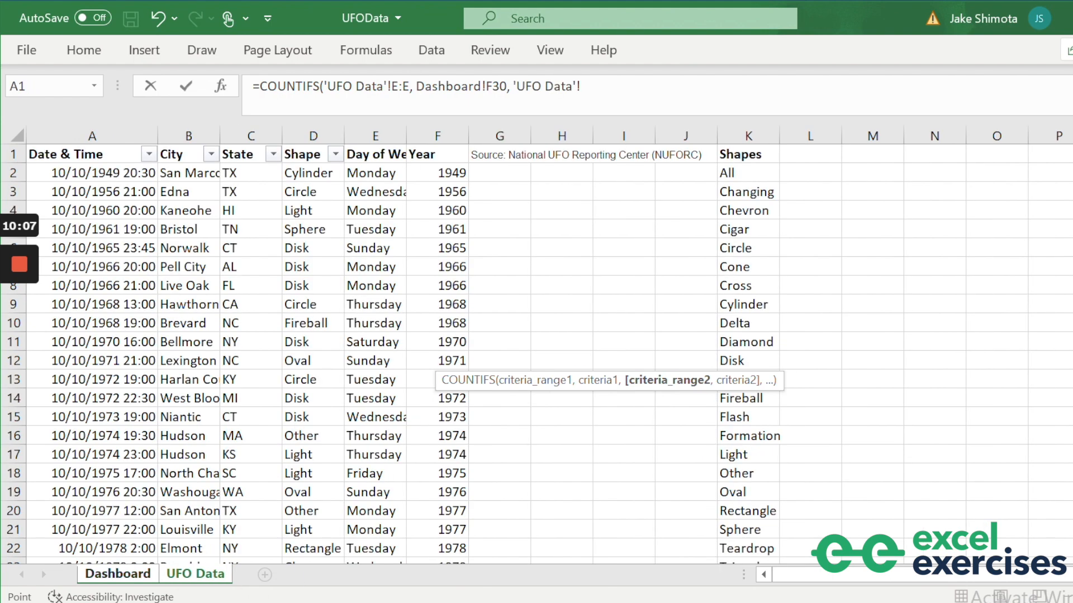
left_click(314, 136)
type(",")
left_click(118, 574)
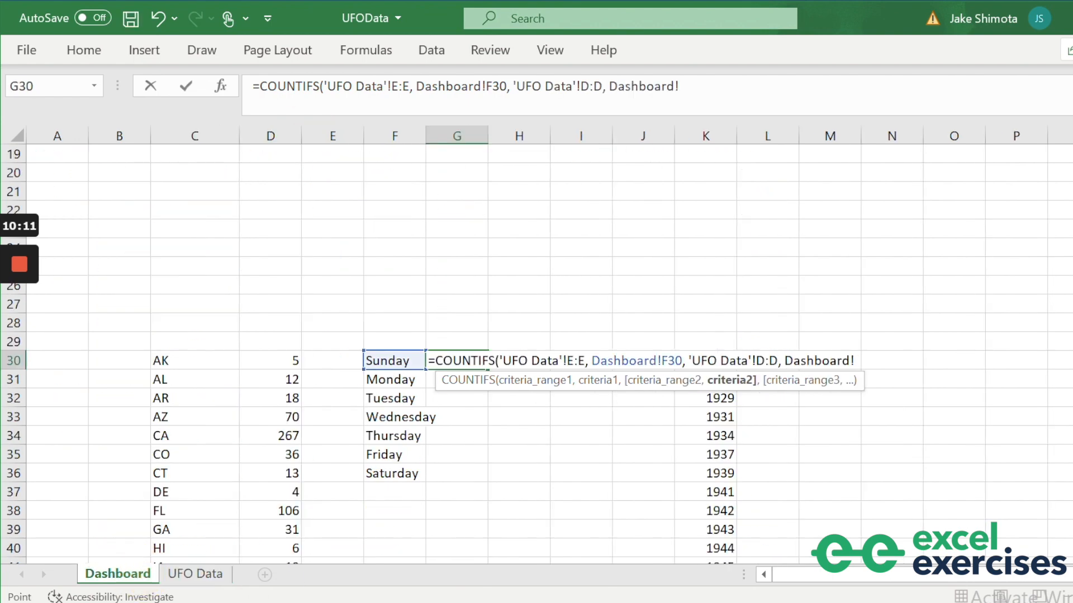
scroll(502, 336, "up", 10)
left_click(270, 172)
left_click(685, 86)
key("F4")
key("F4")
type(")")
key("Return")
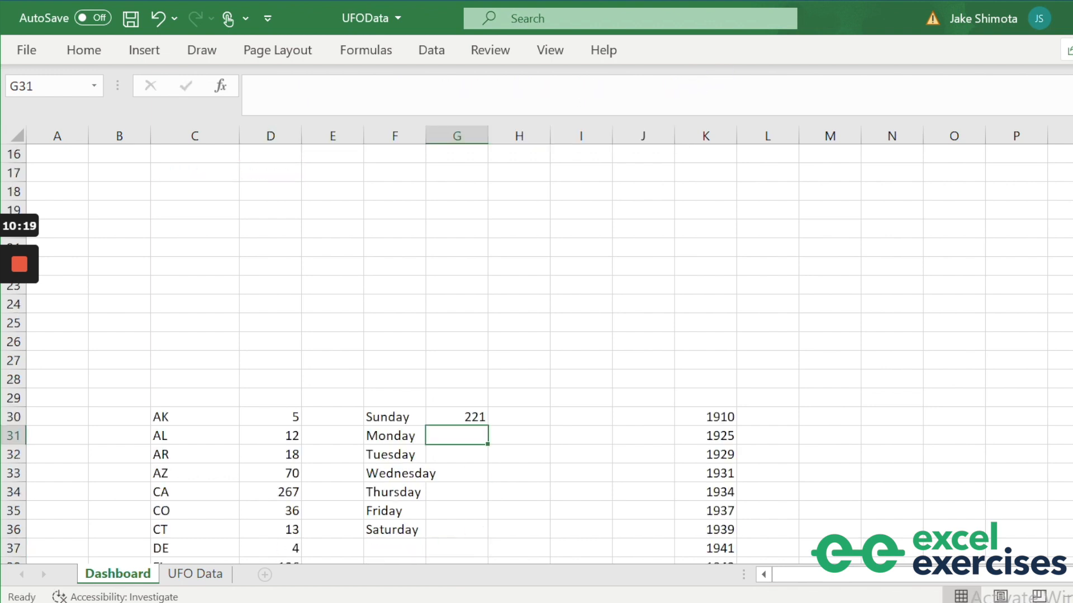
Fill the weekday count down G30:G36, from 221 for Sunday to 285 for Saturday.
scroll(503, 335, "up", 6)
scroll(503, 335, "down", 6)
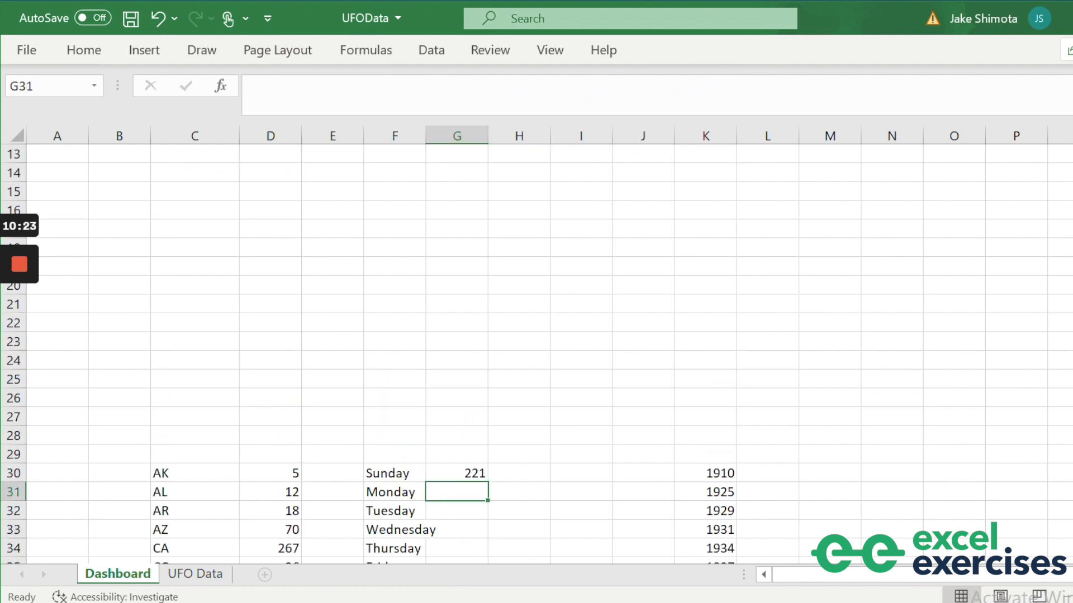
left_click(458, 360)
left_click_drag(487, 369, 481, 484)
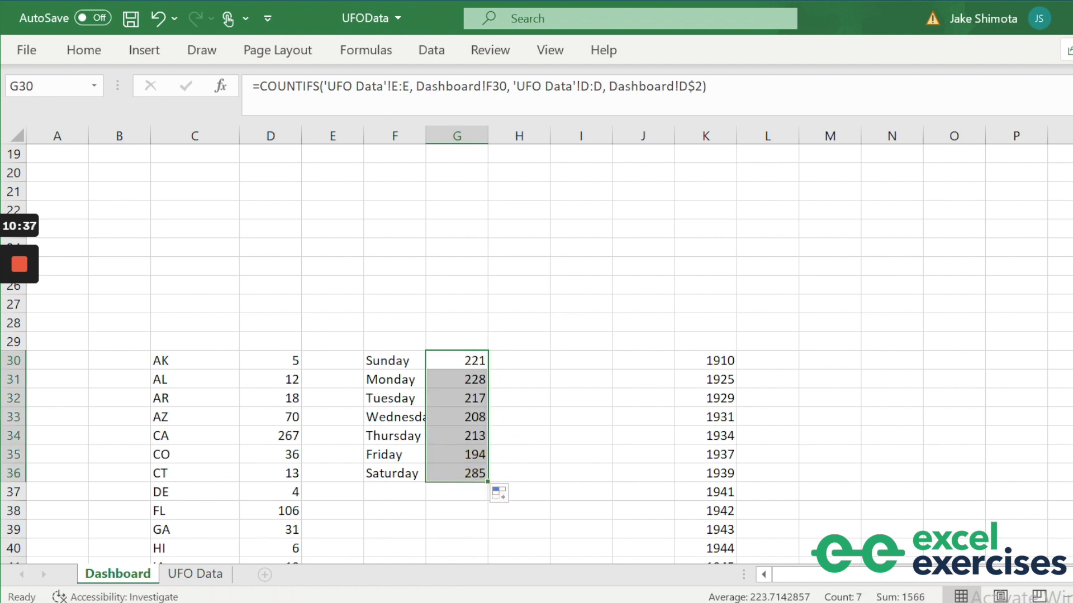
left_click(767, 358)
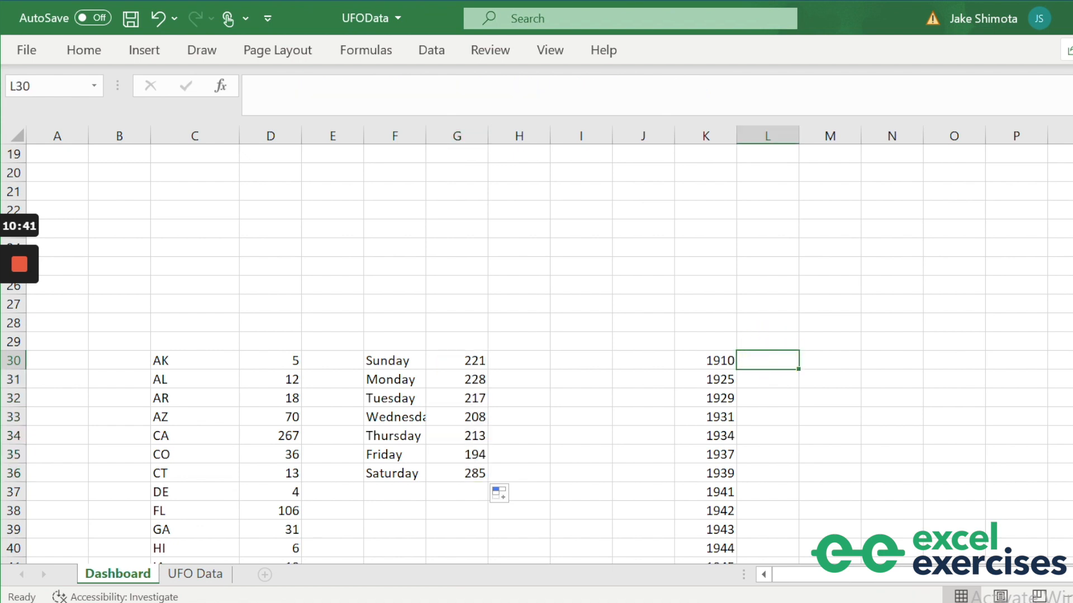
Start a COUNTIFS in L30 matching the UFO Data Year column F:F against 1910 in K30.
type("=CO")
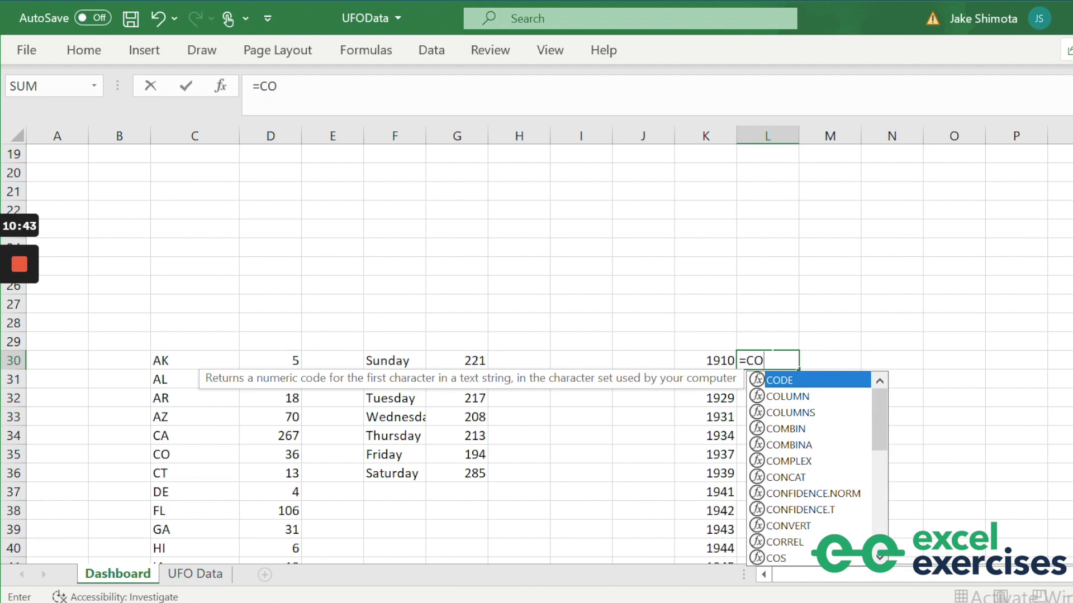
type("UNTIFS(")
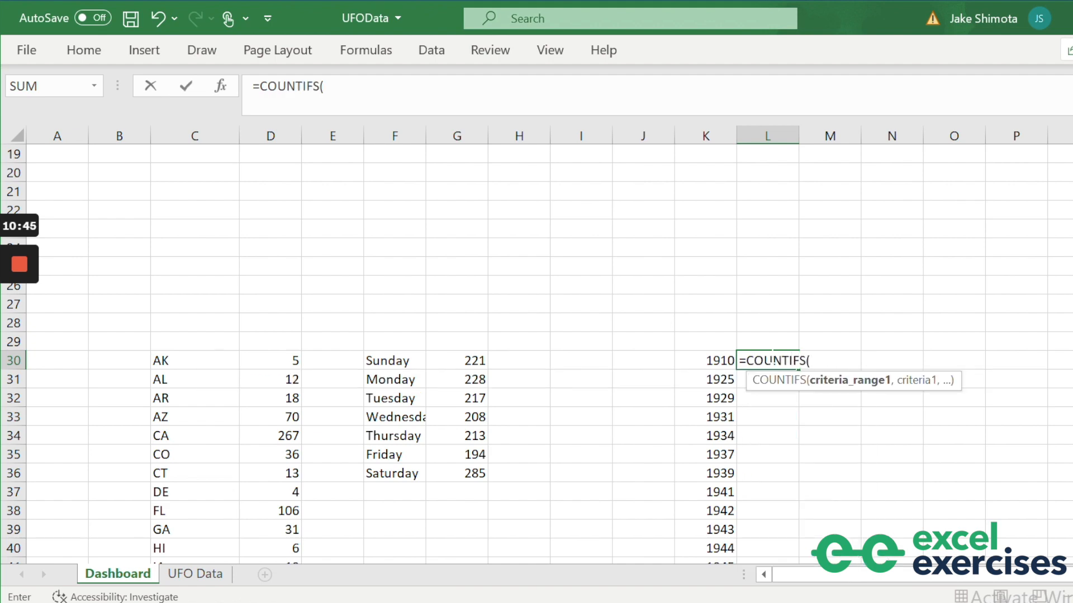
left_click(195, 574)
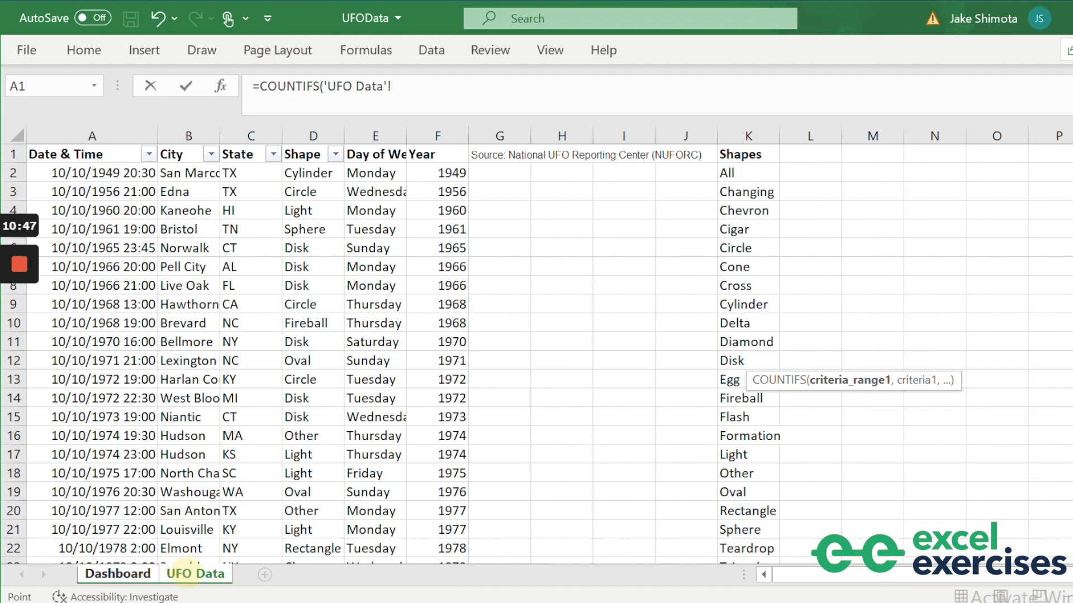
left_click(441, 137)
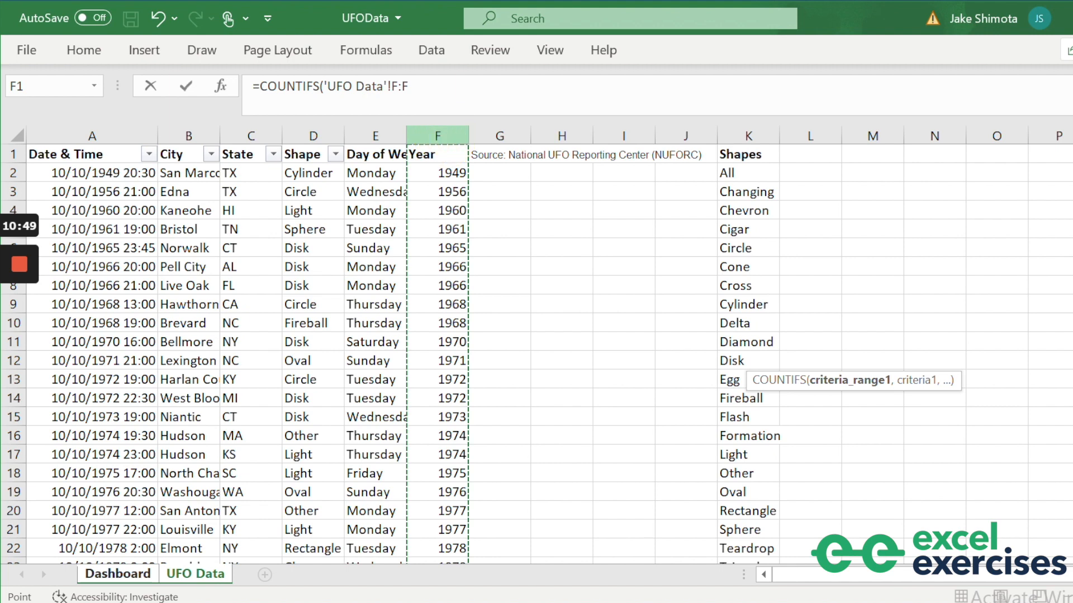
type(",")
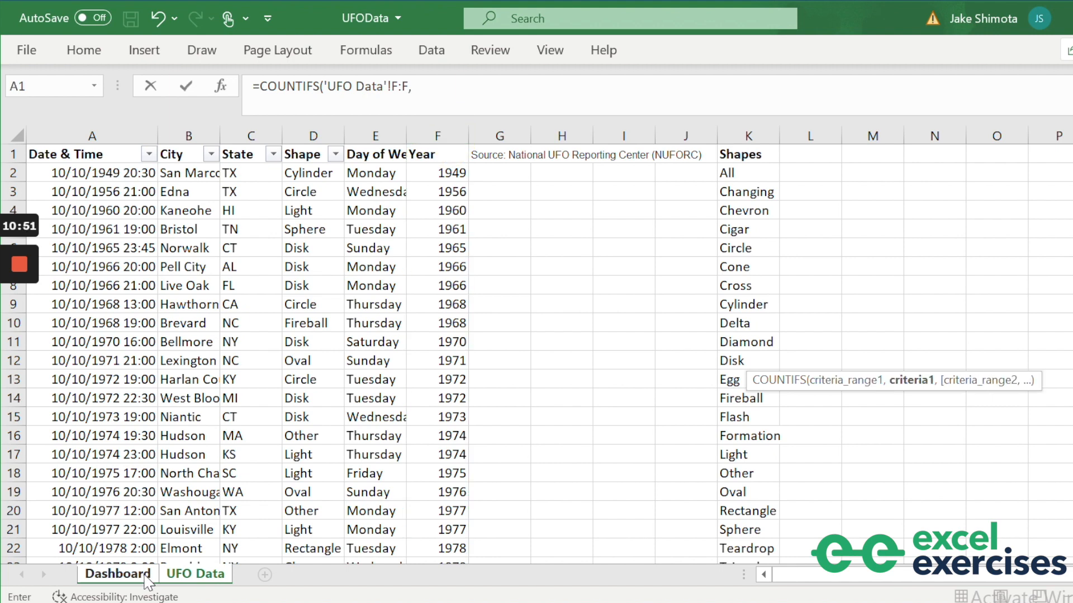
left_click(118, 574)
left_click(723, 360)
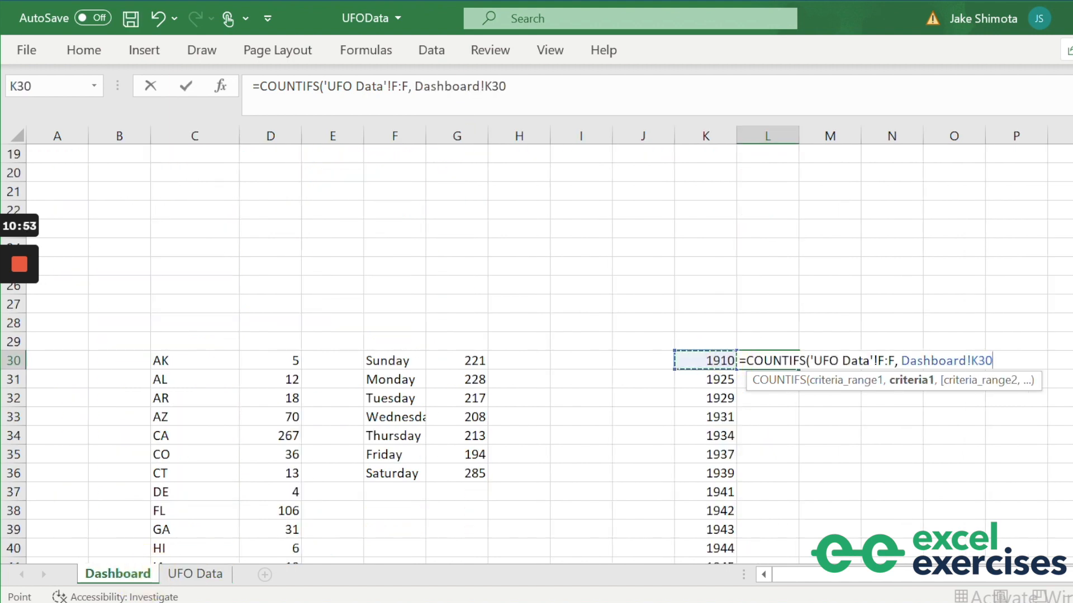
type(",")
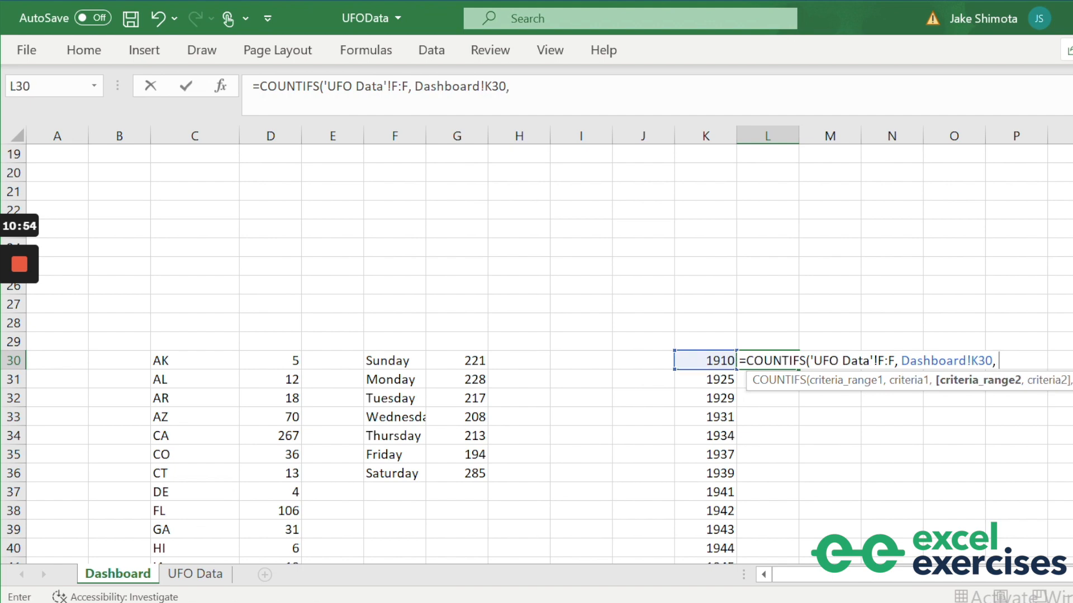
Add 'UFO Data'!D:D matched to Dashboard!D$2 and enter the formula in L30.
left_click(190, 575)
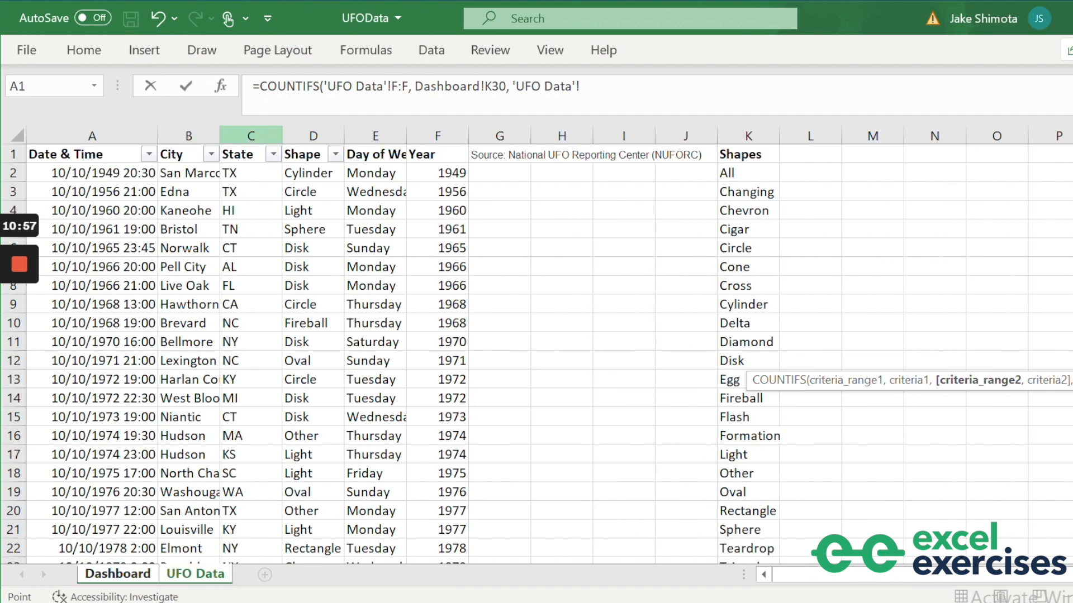
left_click(311, 135)
type(",")
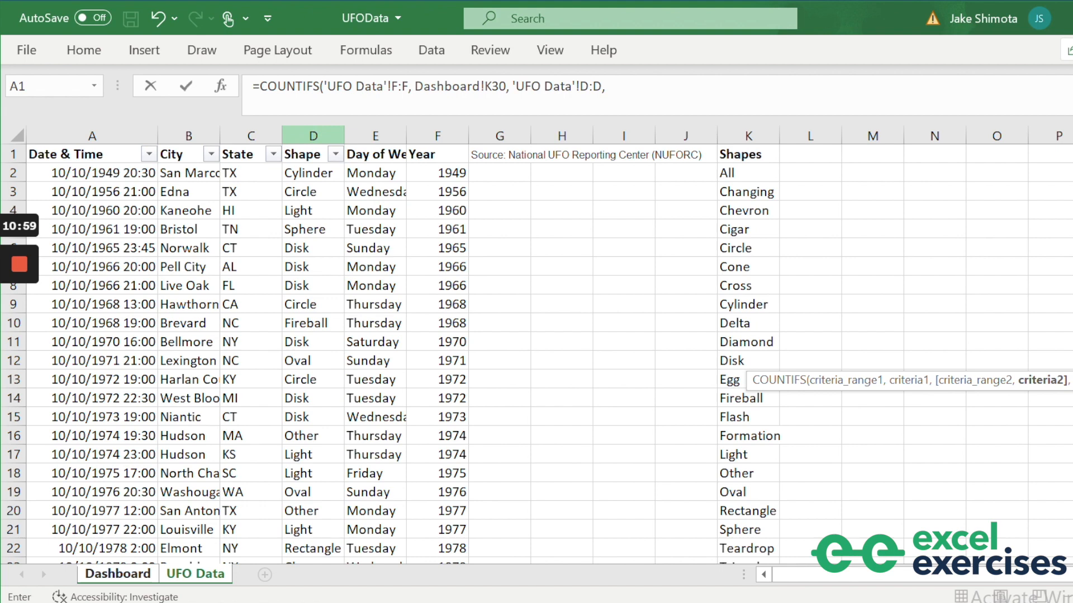
left_click(95, 575)
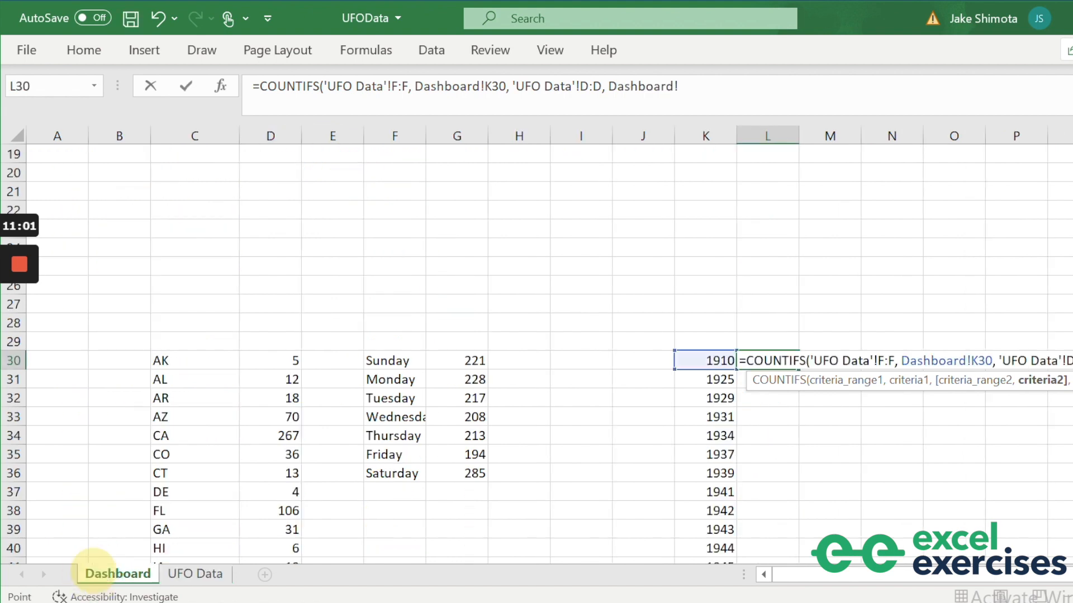
left_click(270, 172)
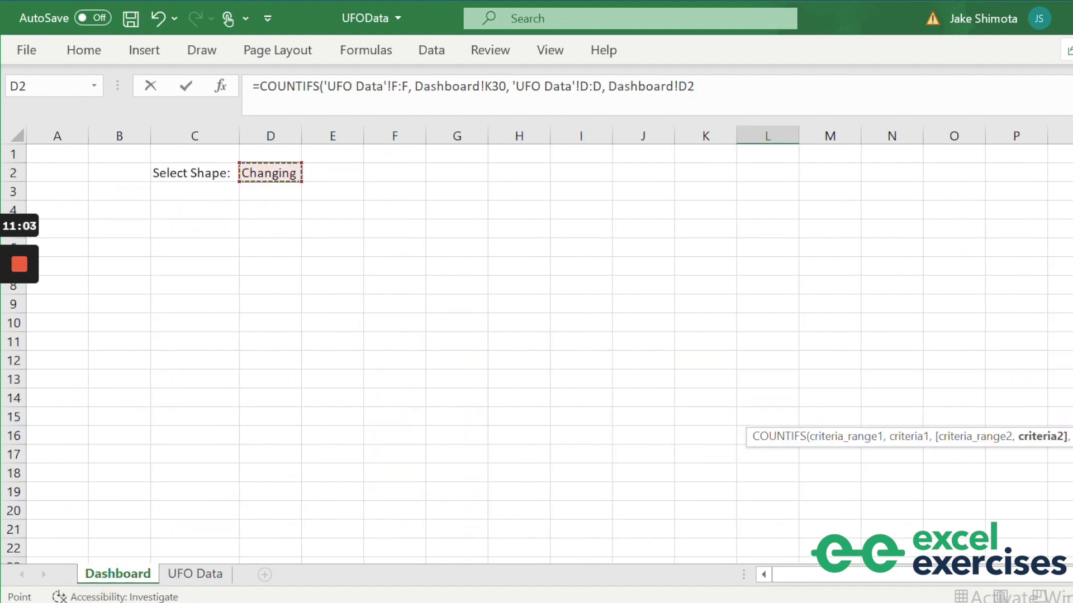
left_click(690, 85)
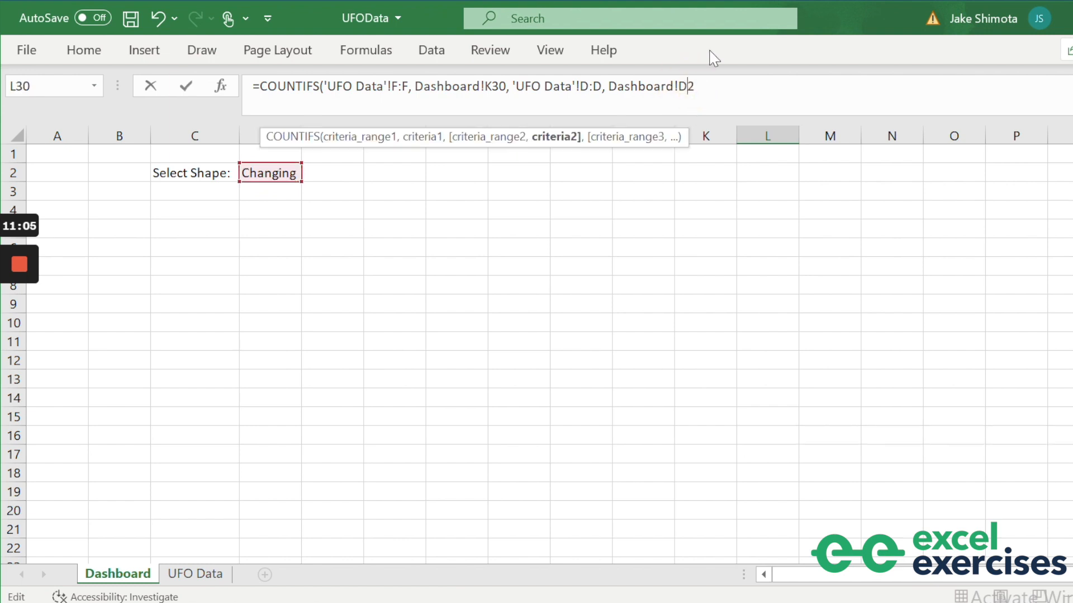
type("$2")
key("Return")
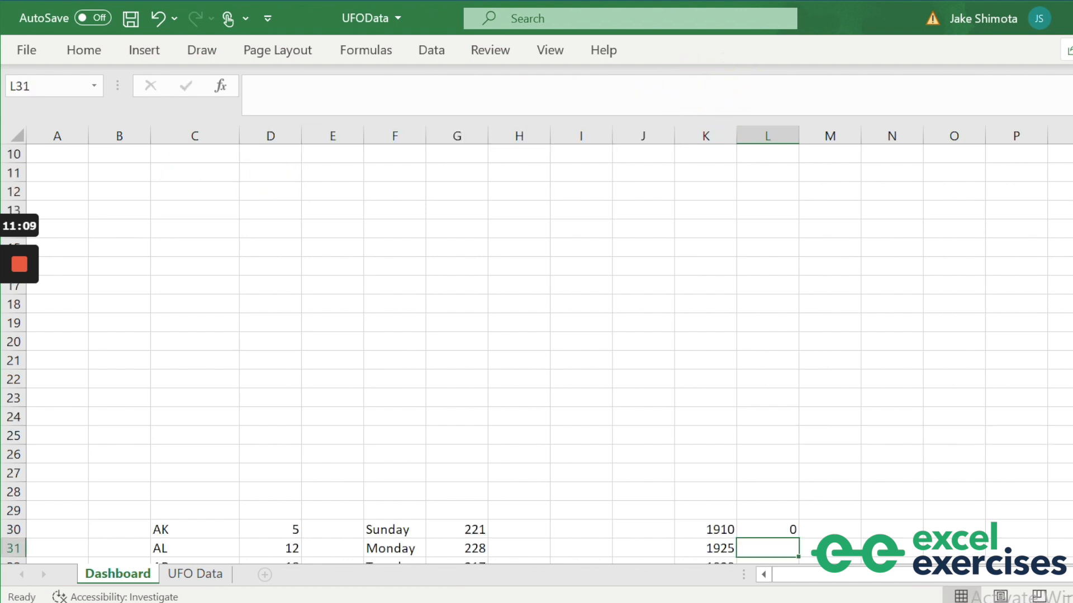
Mark the last year row, 2014, with a placeholder x in L110.
scroll(537, 352, "down", 2)
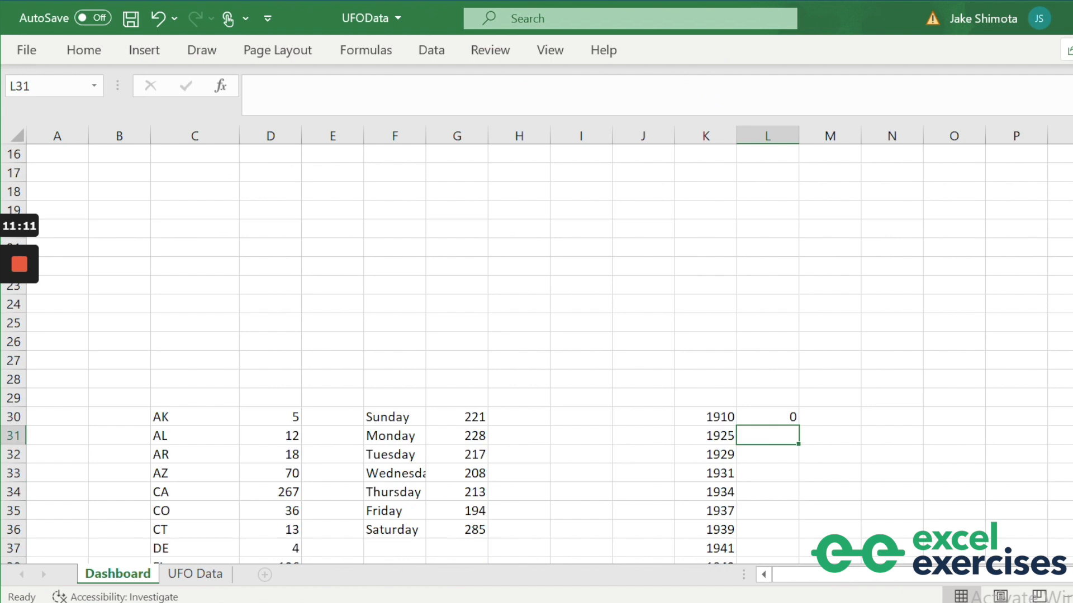
left_click(753, 416)
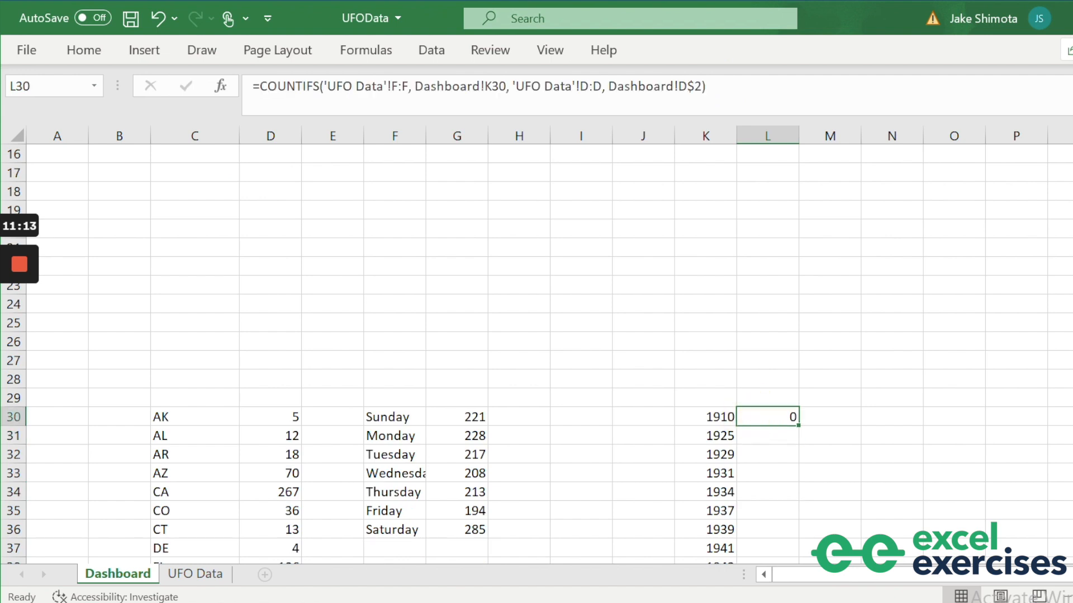
key("Left")
key("ctrl+Down")
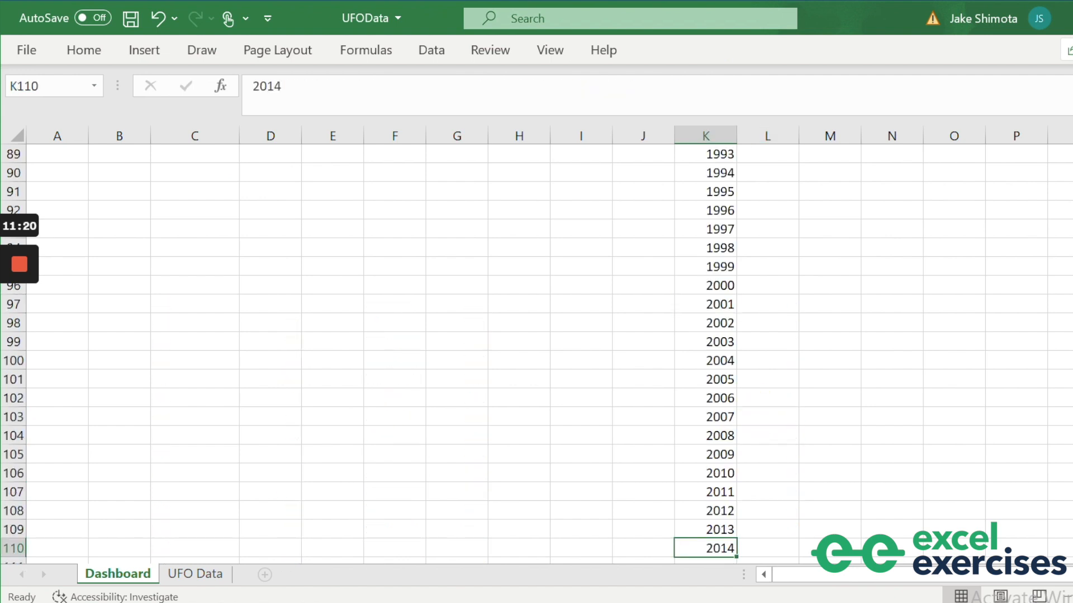
key("Right")
type("x")
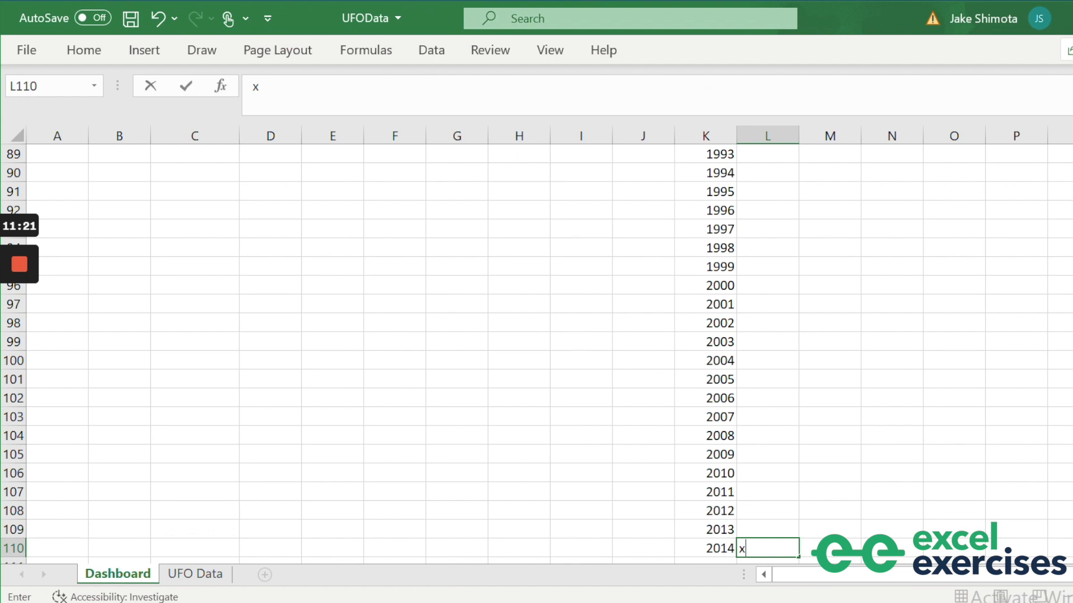
key("Return")
Paste the L42 count formula into L42:L110 so every year through 2014 has a count.
key("Up")
key("ctrl+Up")
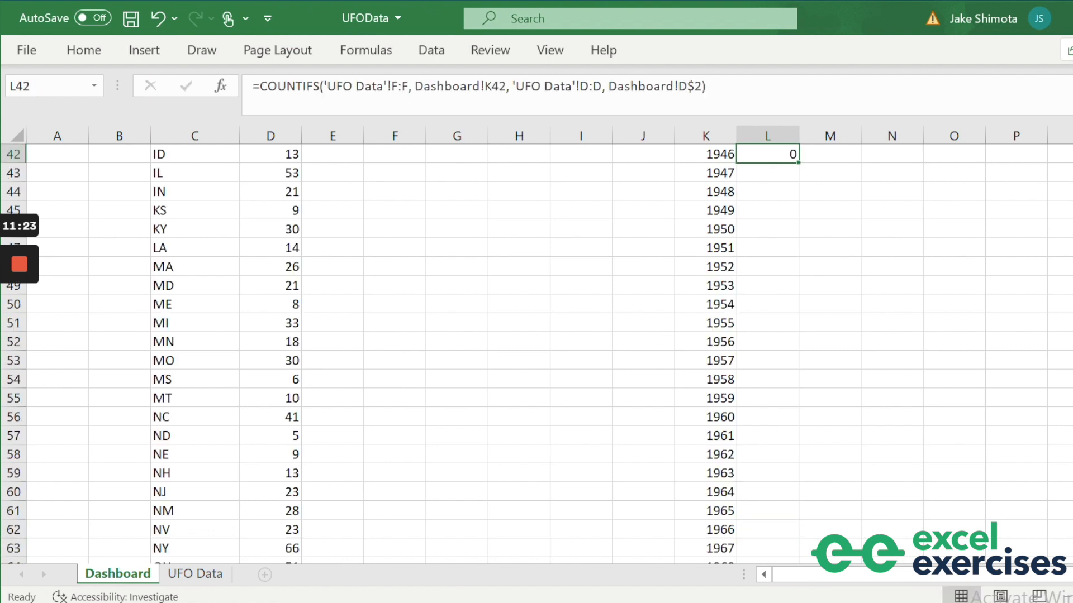
key("ctrl+c")
key("ctrl+shift+Down")
key("ctrl+v")
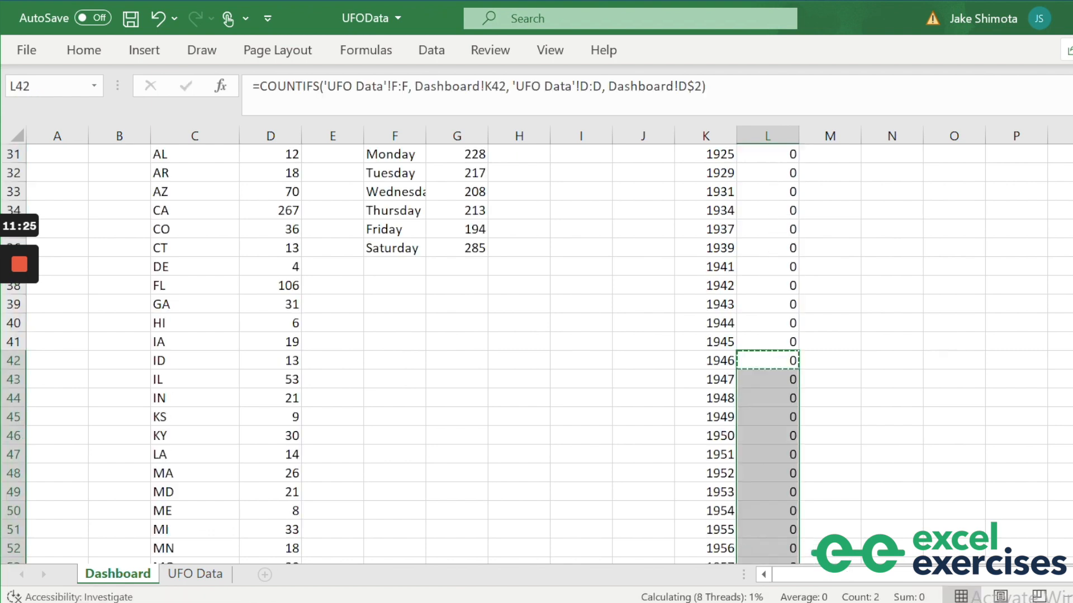
key("Down")
key("ctrl+Down")
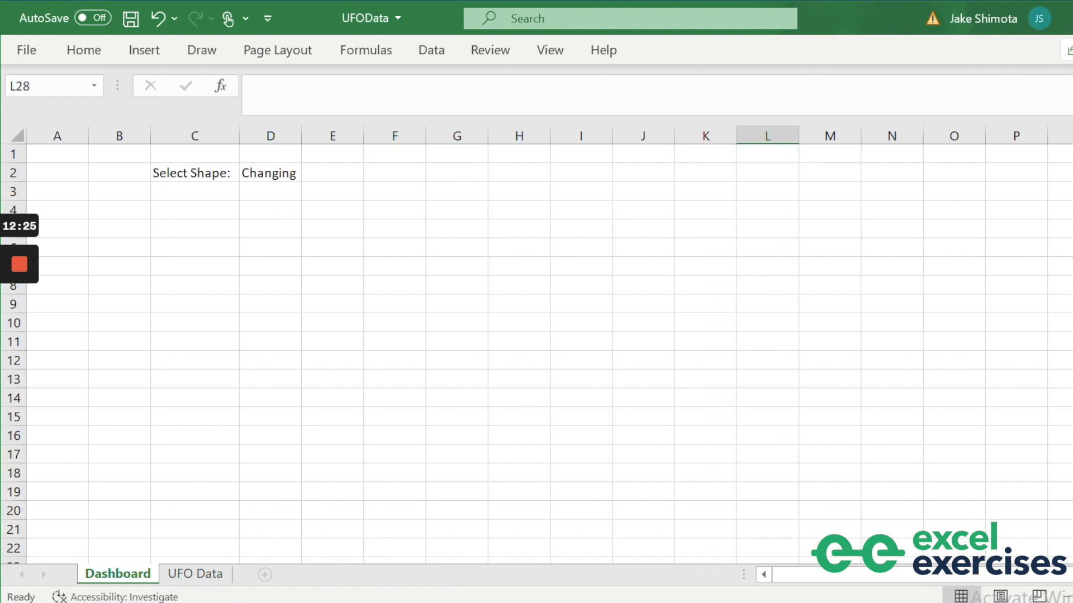
Narrow the spacer columns A, B, H, I, J and P to width 2.
left_click(57, 136)
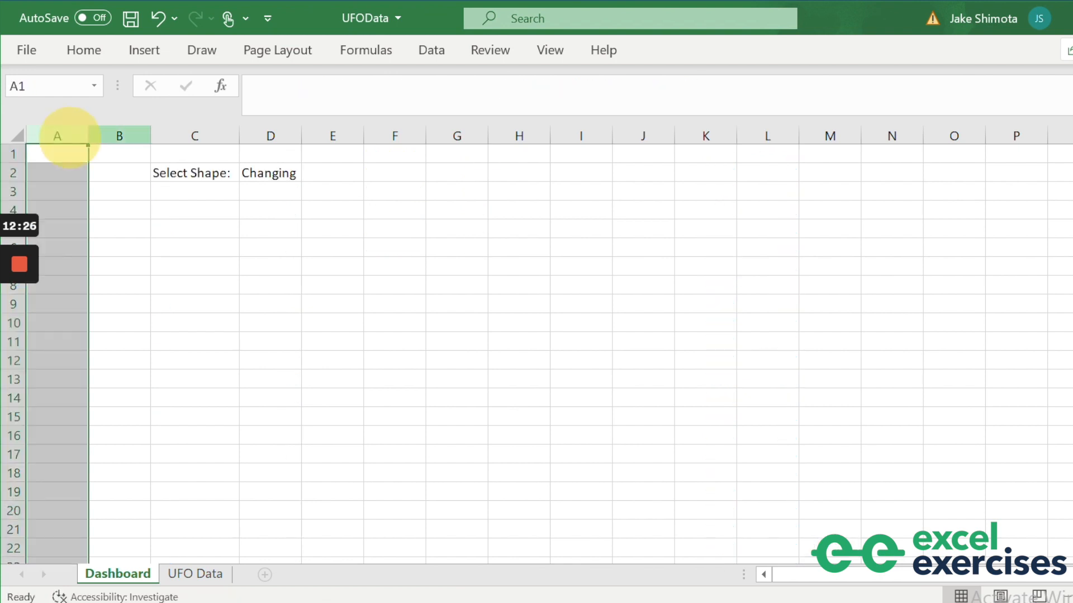
left_click(119, 136, "ctrl")
left_click(513, 138, "ctrl")
left_click(577, 138, "ctrl")
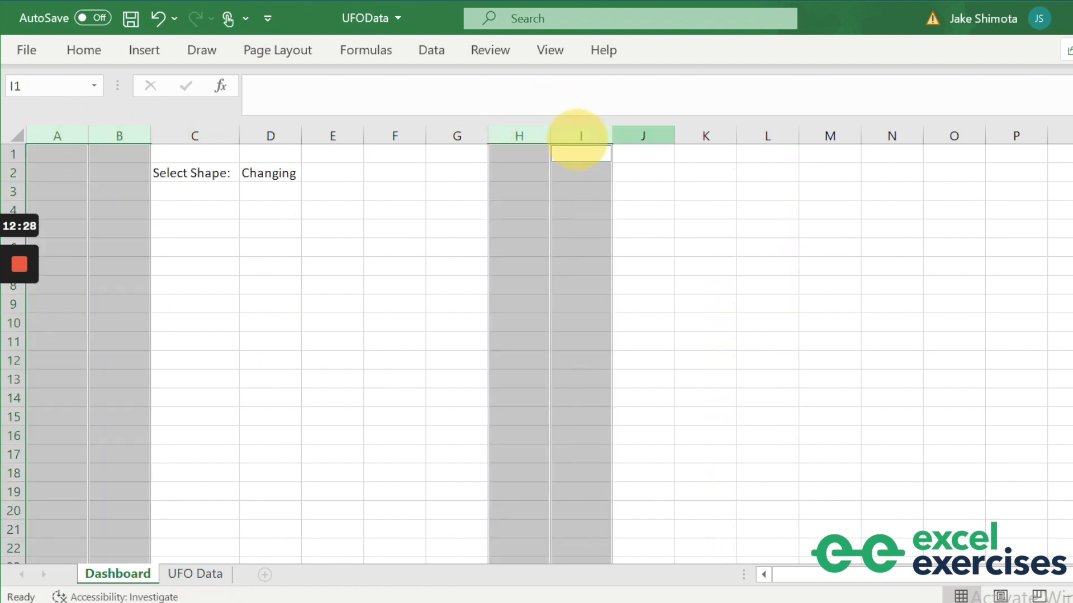
left_click(647, 137, "ctrl")
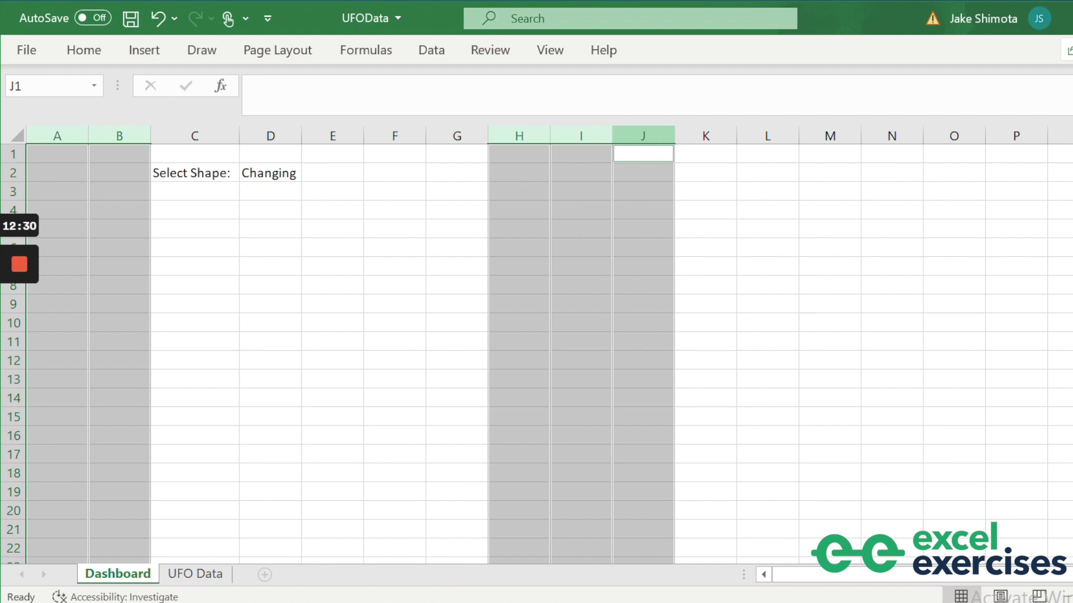
left_click(1001, 140, "ctrl")
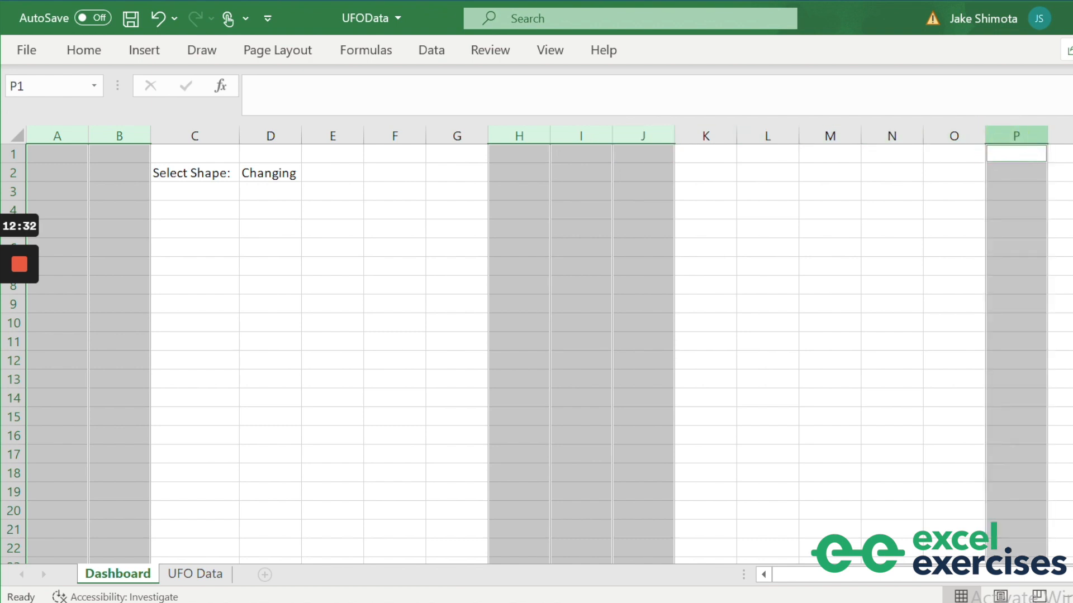
key("alt")
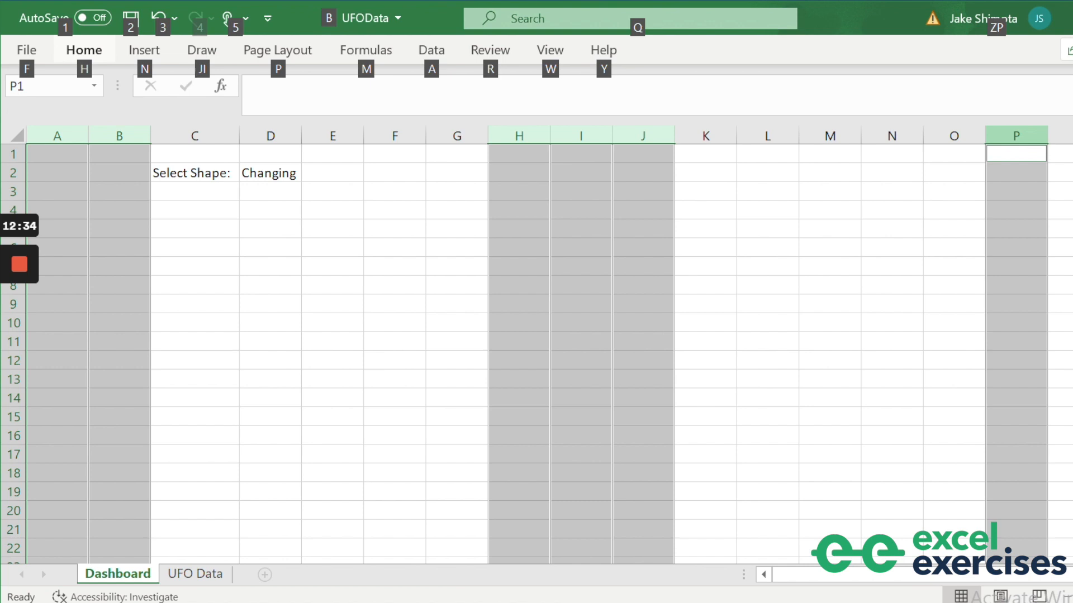
key("h")
key("o")
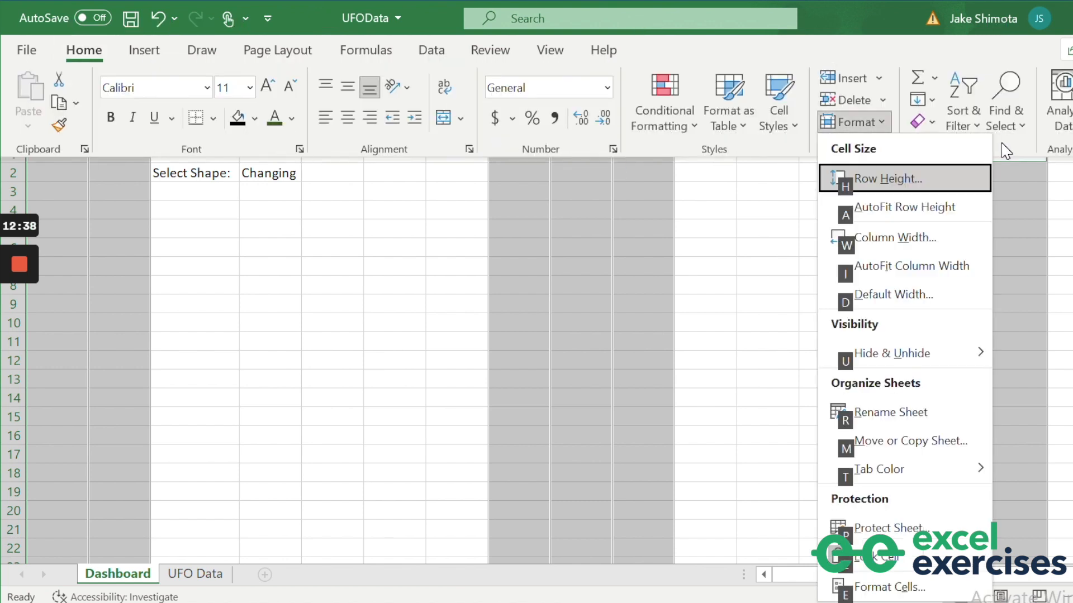
key("w")
type("2")
key("Return")
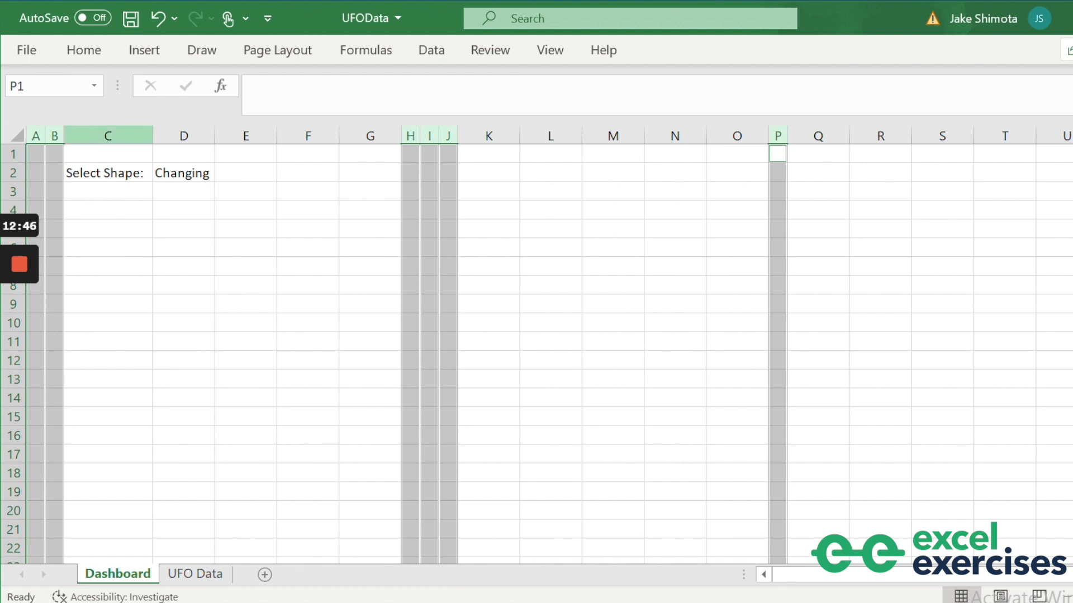
Set columns C:G and K:O to width 9, then widen column C to fit 'Select Shape:'.
left_click_drag(108, 136, 370, 136)
left_click_drag(488, 136, 737, 135)
key("alt")
key("h")
type("ow")
type("9")
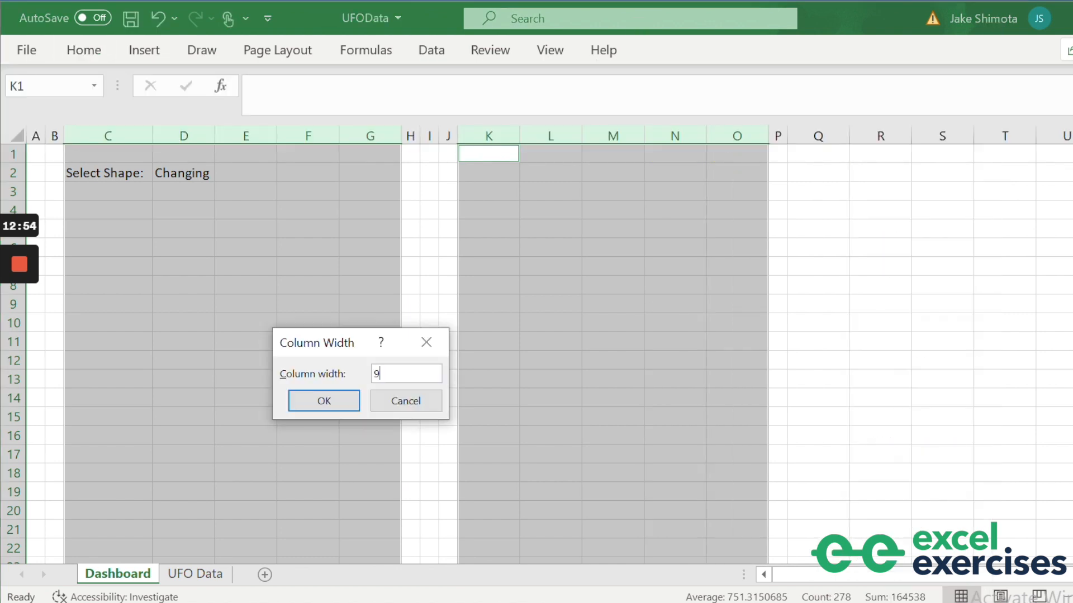
key("Return")
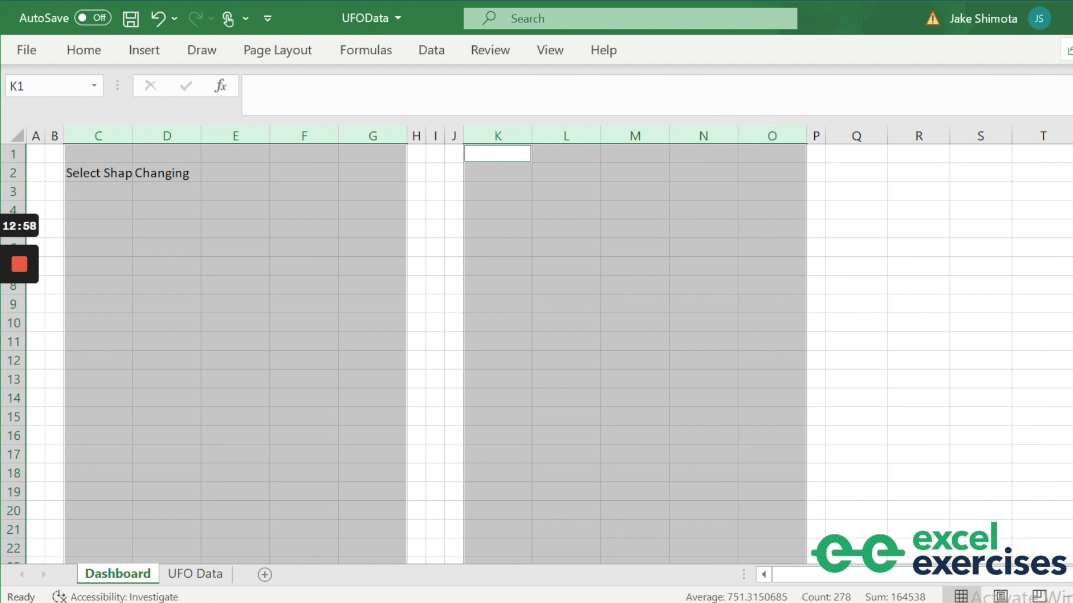
left_click(95, 168)
left_click_drag(132, 136, 149, 135)
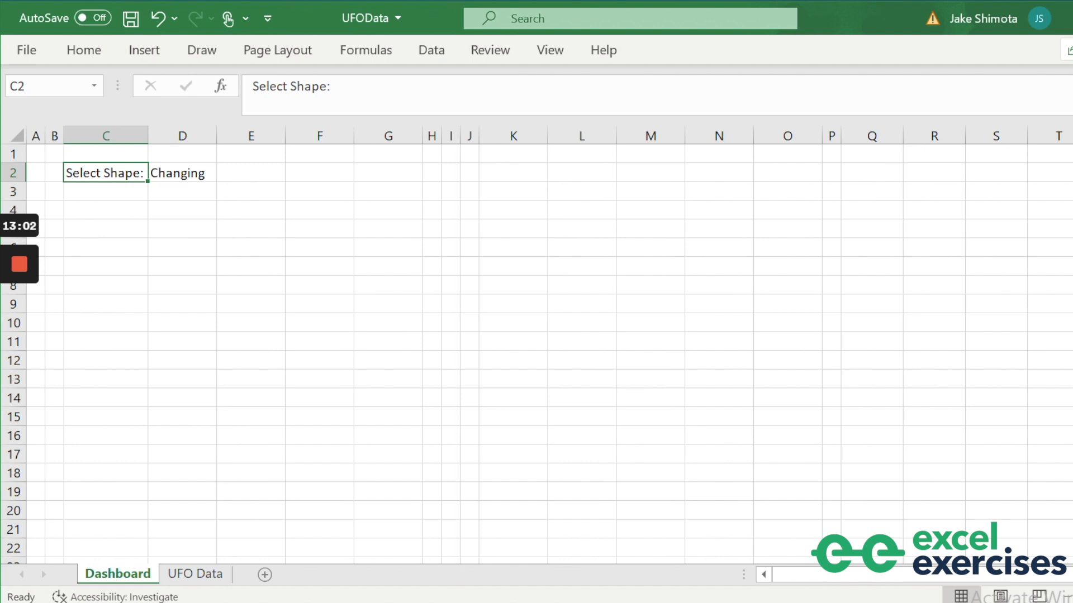
Enter 'UFO Sightings' in B1 and bold it along with the Select Shape: label in B1:C2.
left_click(54, 153)
type("U")
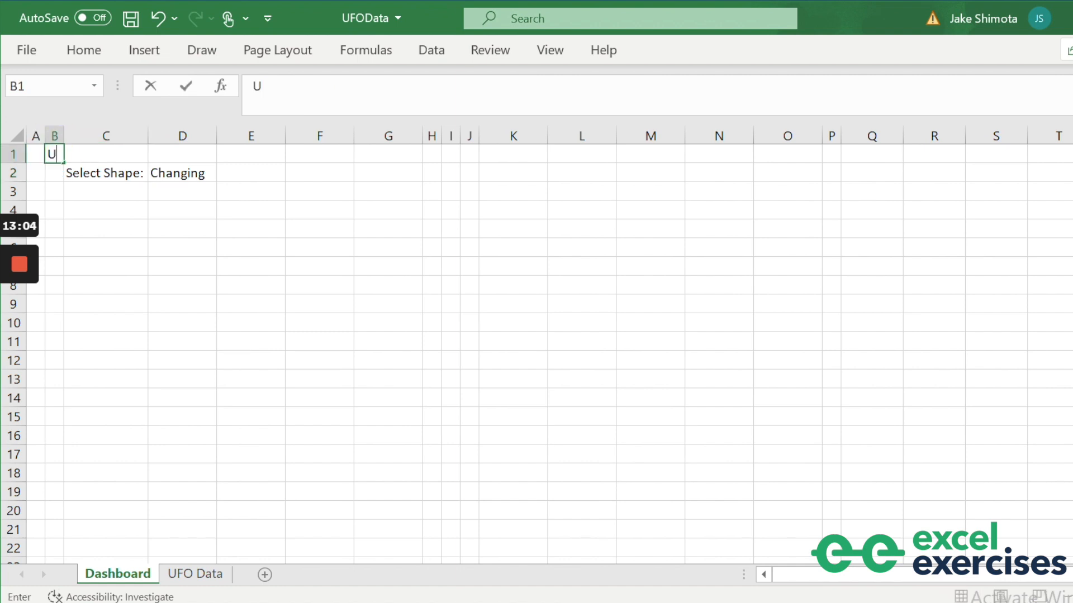
type("FO Sightings")
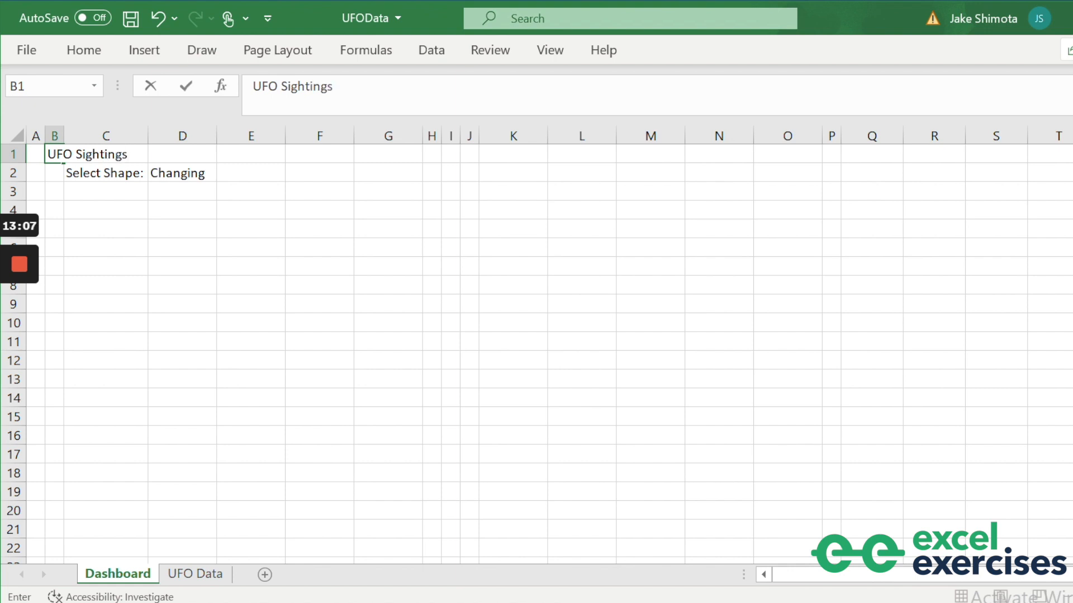
key("Return")
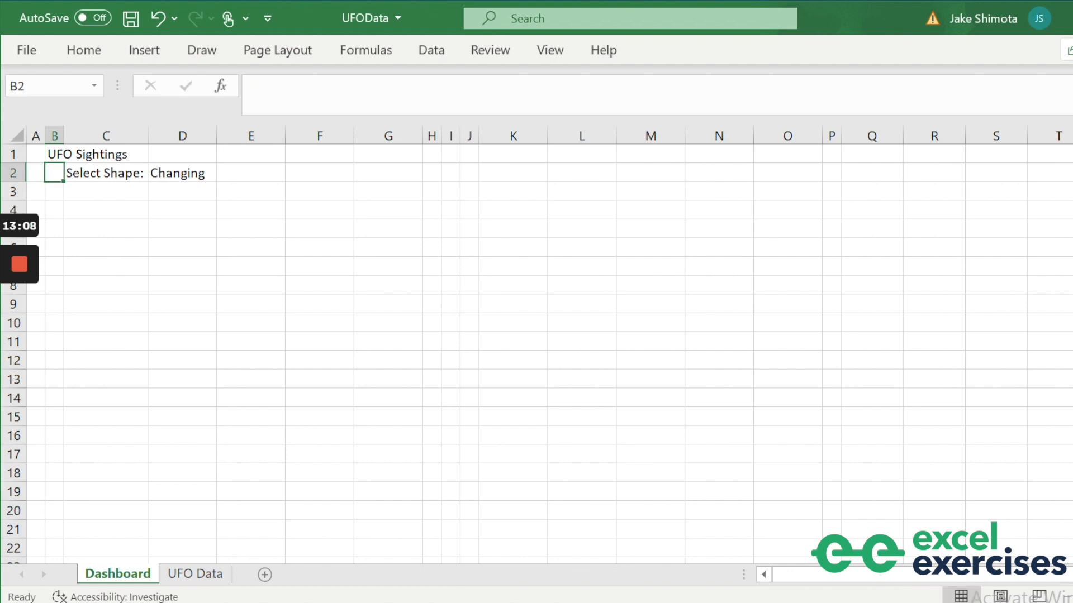
left_click_drag(56, 153, 87, 163)
key("ctrl+b")
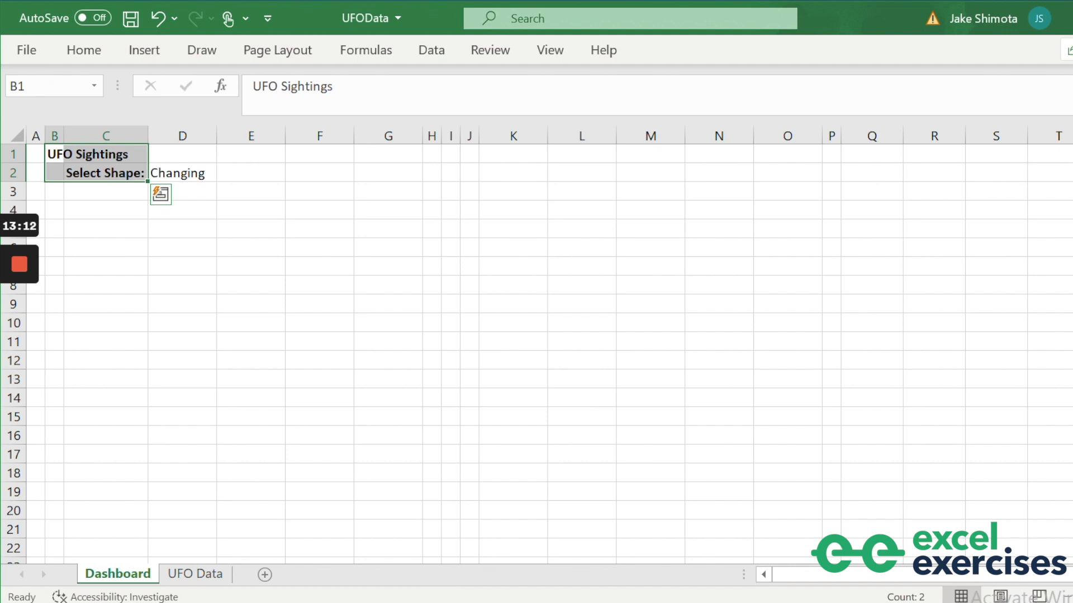
Make the UFO Sightings title in B1 20-point and light green.
left_click(55, 154)
left_click(84, 49)
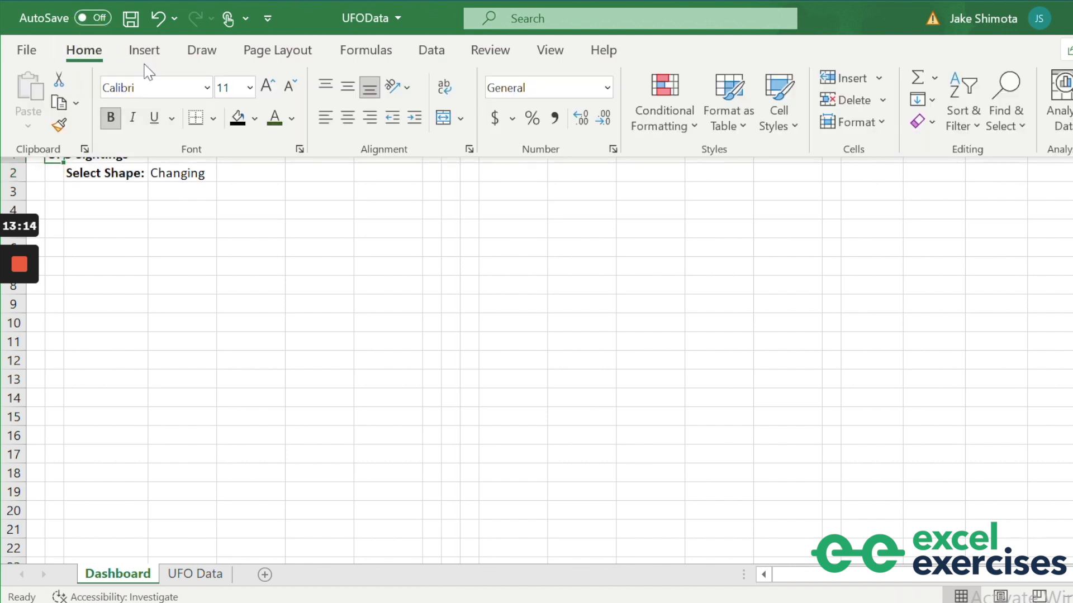
left_click(266, 86)
left_click(266, 85)
left_click(266, 85)
left_click(266, 85)
left_click(266, 86)
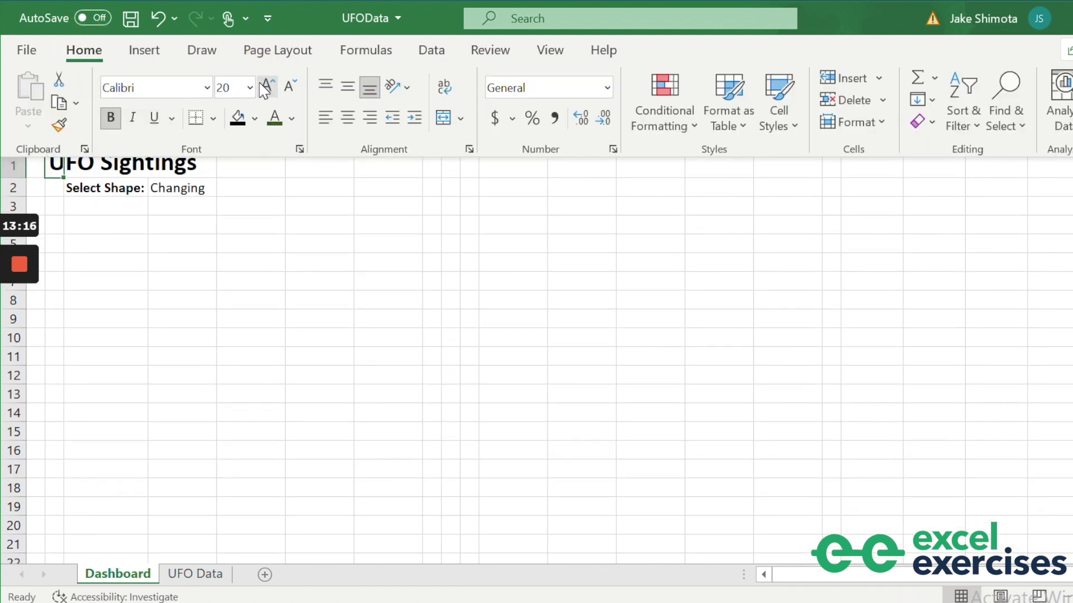
left_click(286, 117)
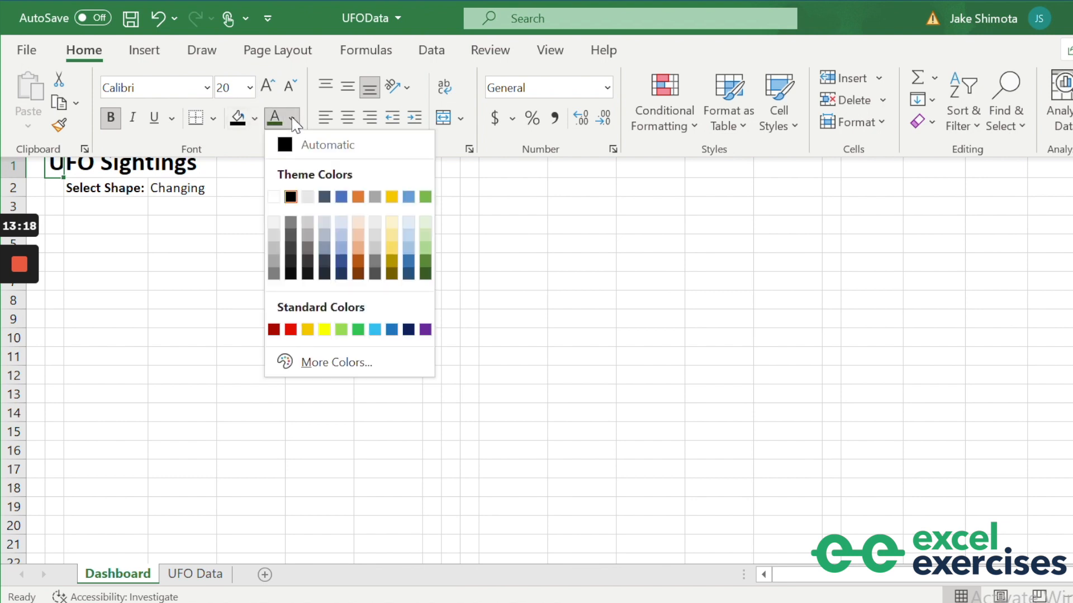
left_click(428, 240)
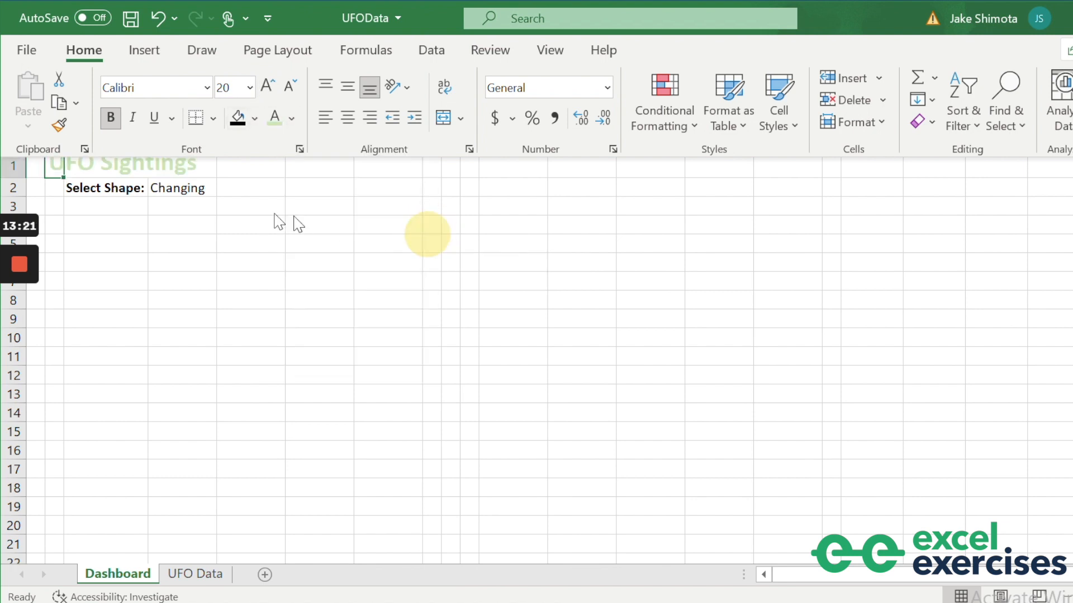
Colour the Select Shape: label and its value in C2:D2 light green.
left_click(150, 193)
left_click_drag(143, 188, 154, 190)
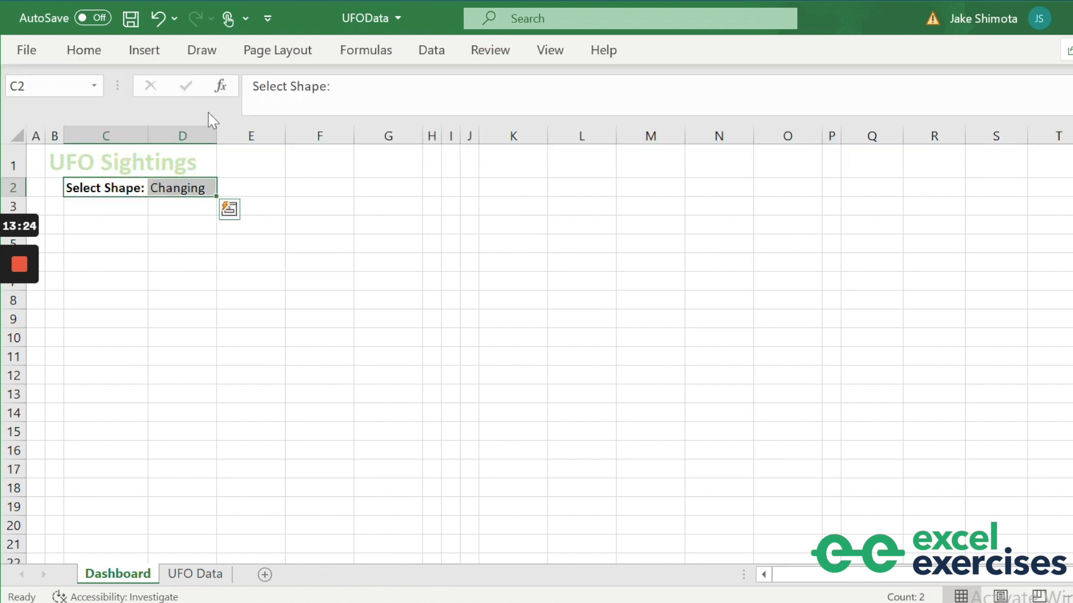
left_click(89, 51)
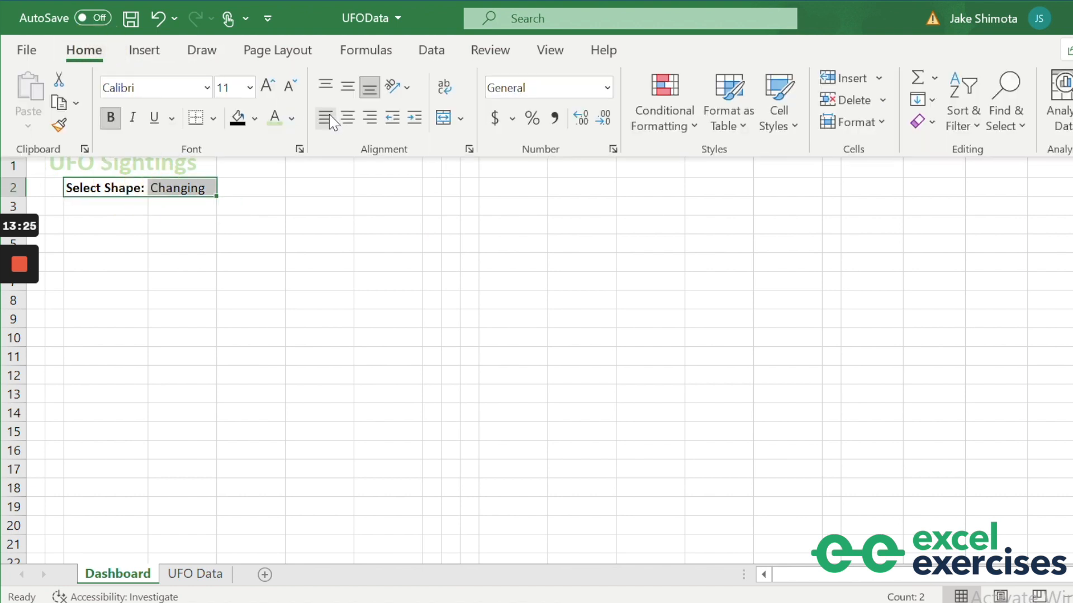
left_click(292, 119)
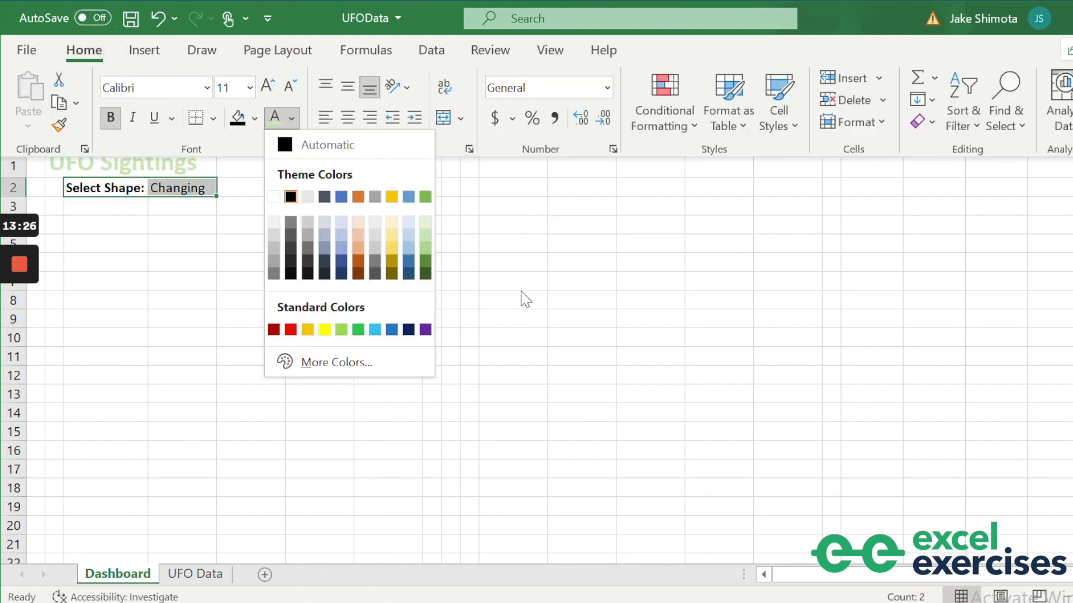
left_click(428, 255)
left_click(89, 222)
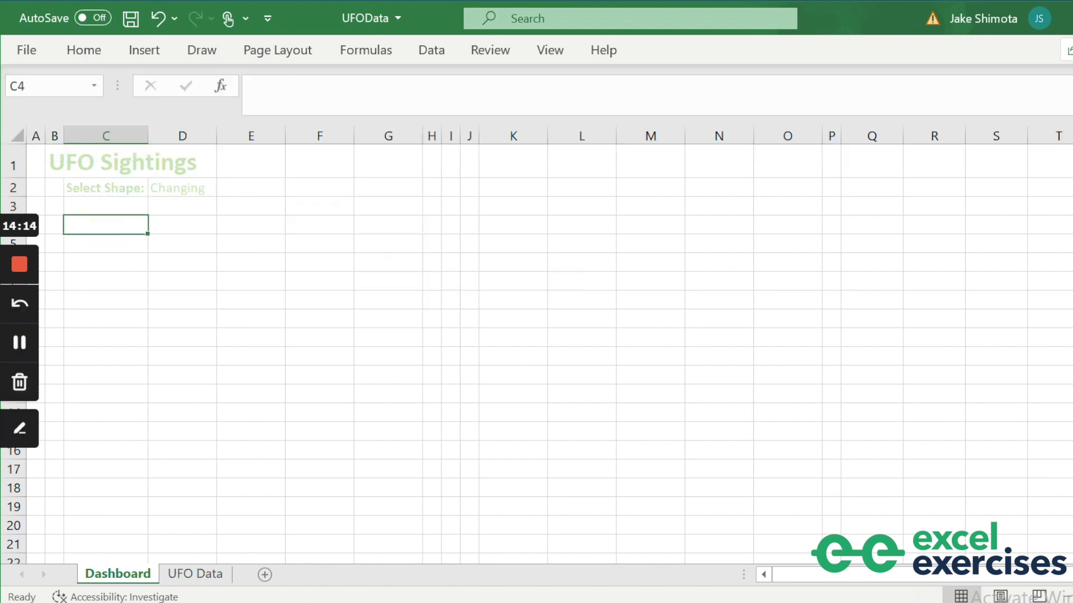
left_click(14, 204)
Set row 3 to a height of 4.
key("alt+h")
key("o")
key("h")
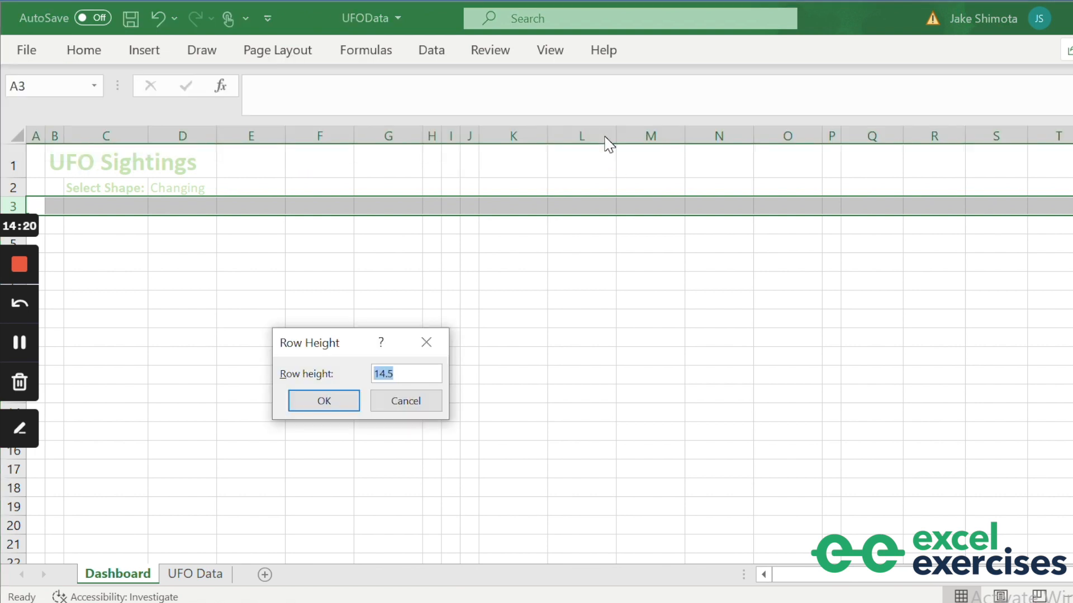
type("4")
key("Return")
Select the narrow strips B4:B15, B17:B25 and J4:J15.
left_click_drag(52, 211, 52, 416)
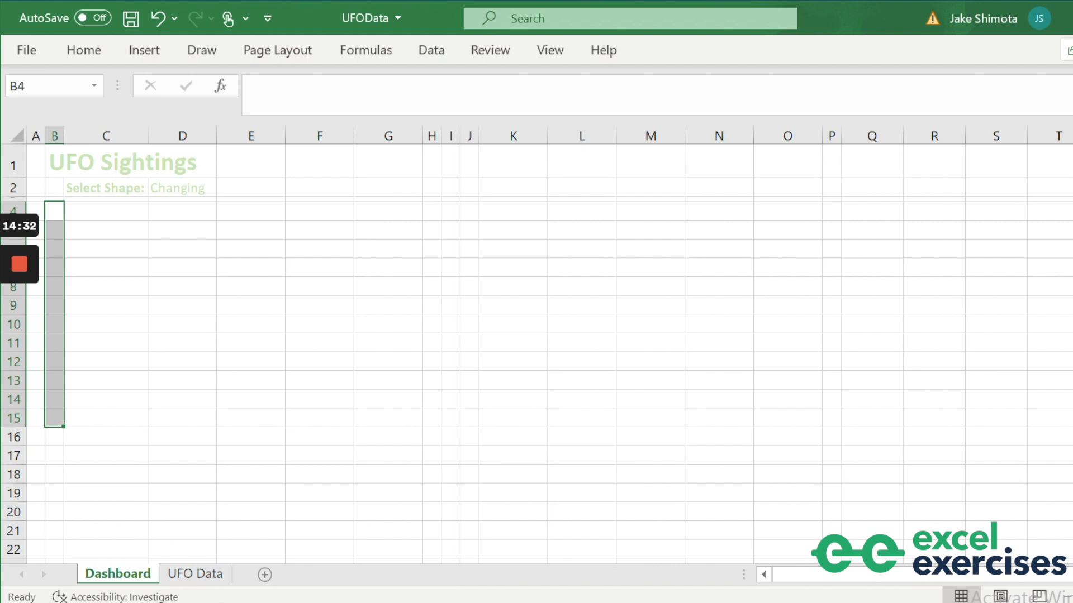
scroll(536, 352, "down", 1)
left_click_drag(54, 397, 53, 546)
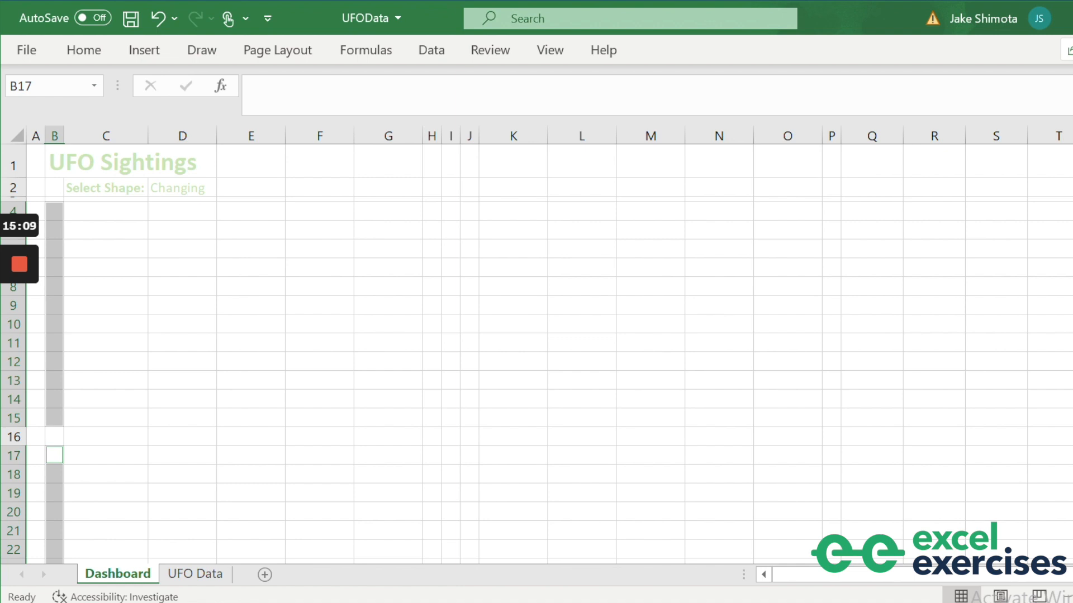
left_click_drag(469, 211, 463, 415)
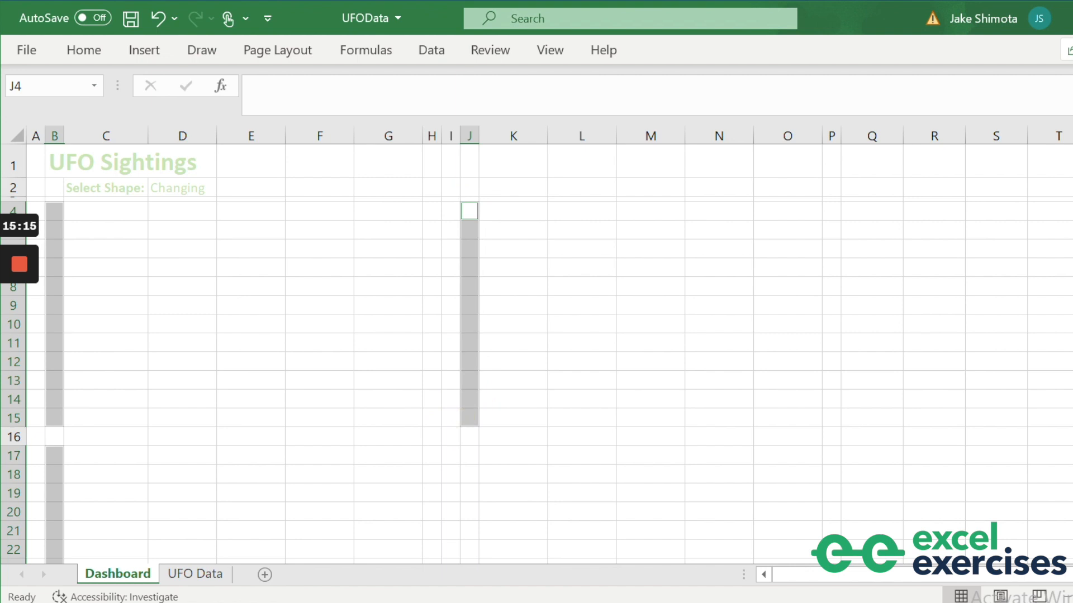
Fill the selected strips with a vertical black-to-dark-green two-colour gradient via Format Cells.
left_click(550, 18)
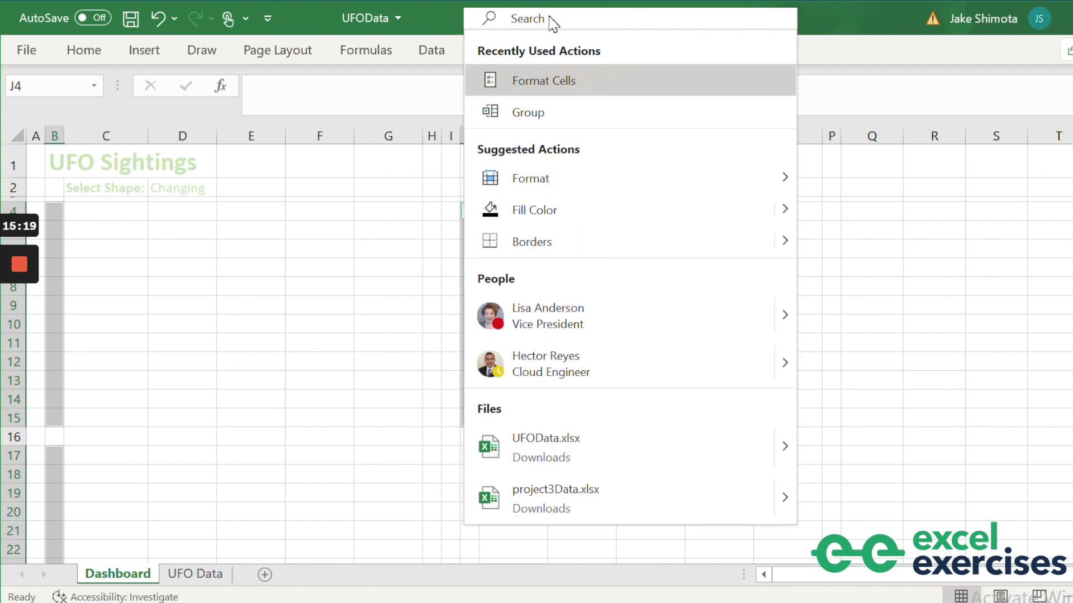
left_click(565, 79)
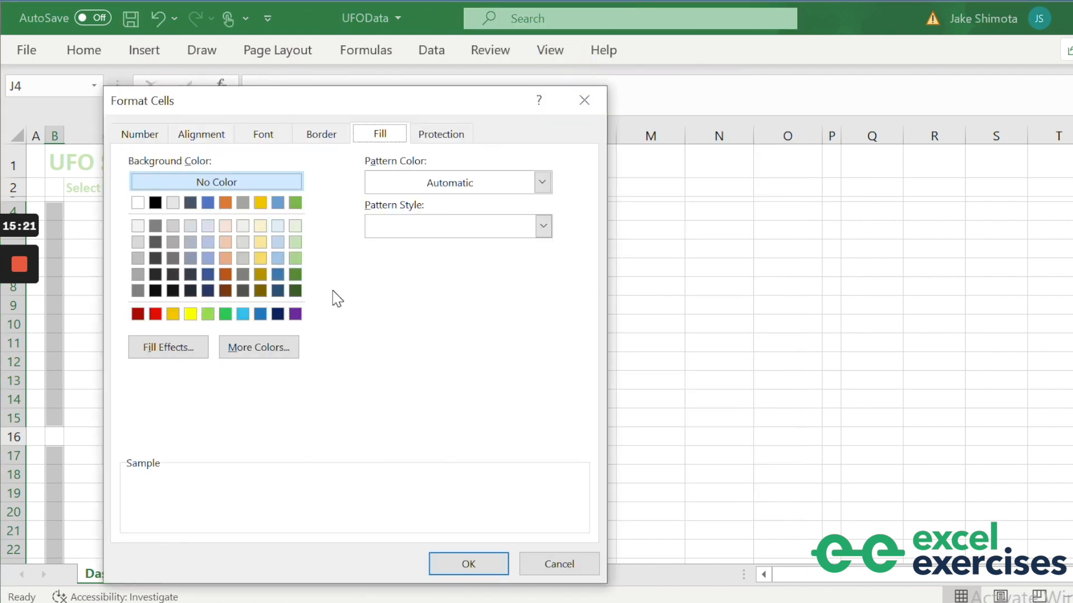
left_click(168, 351)
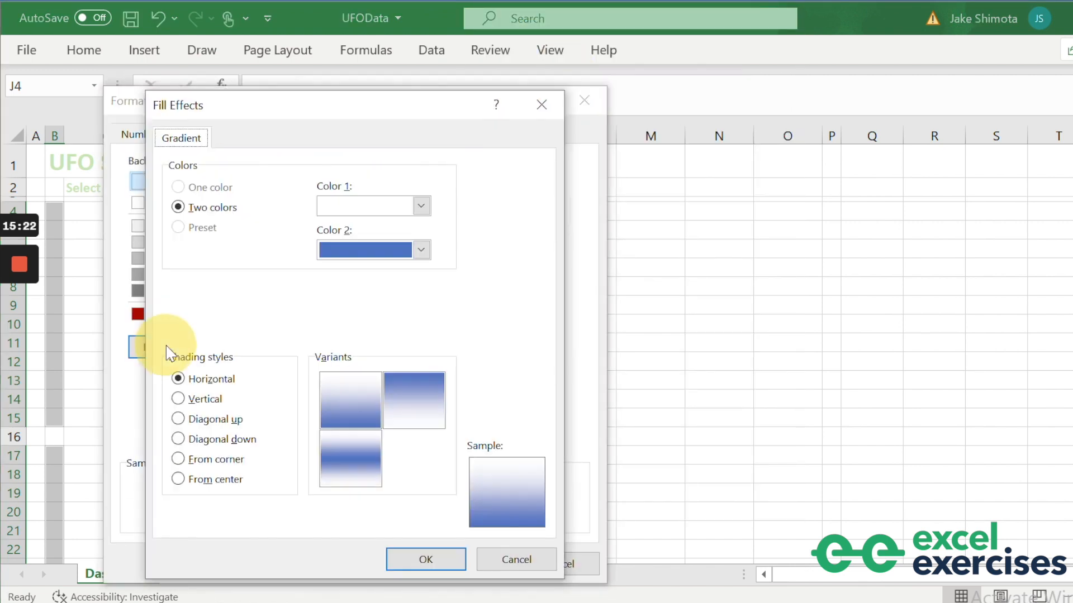
left_click(178, 399)
left_click(421, 207)
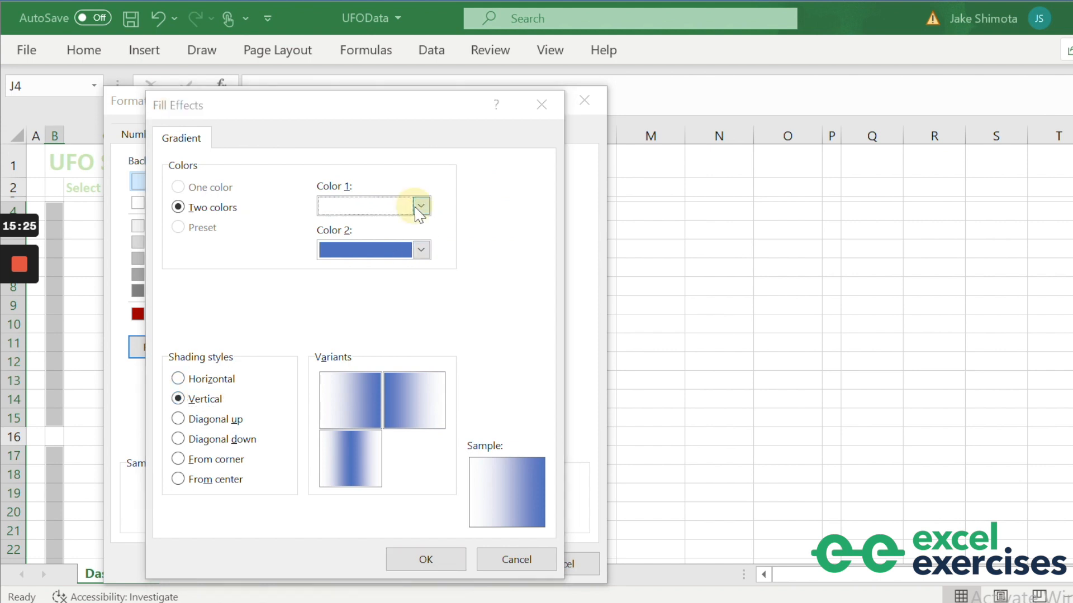
left_click(343, 251)
left_click(421, 249)
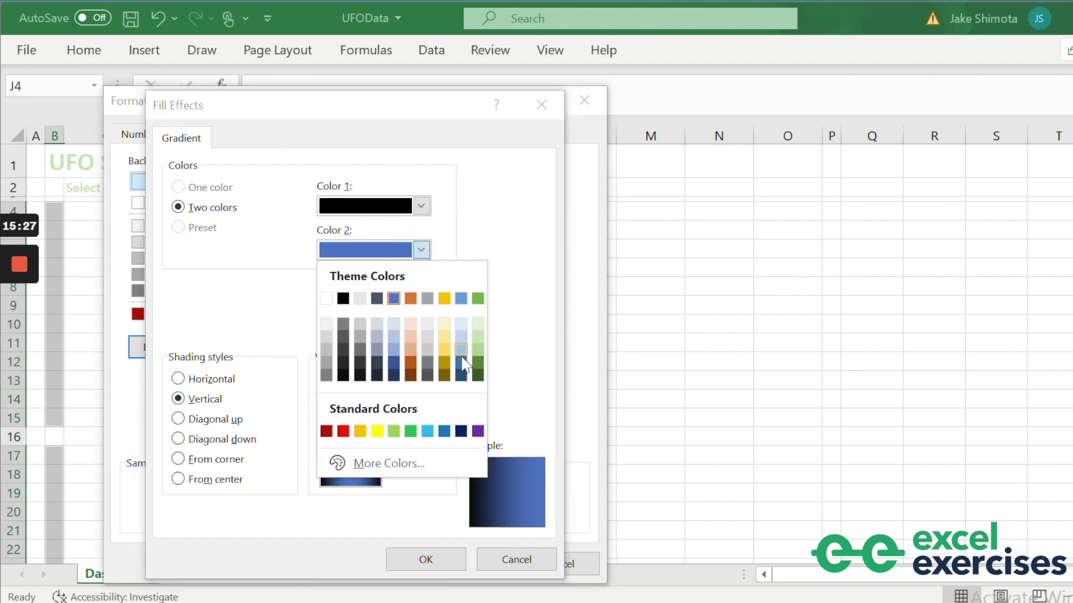
left_click(478, 376)
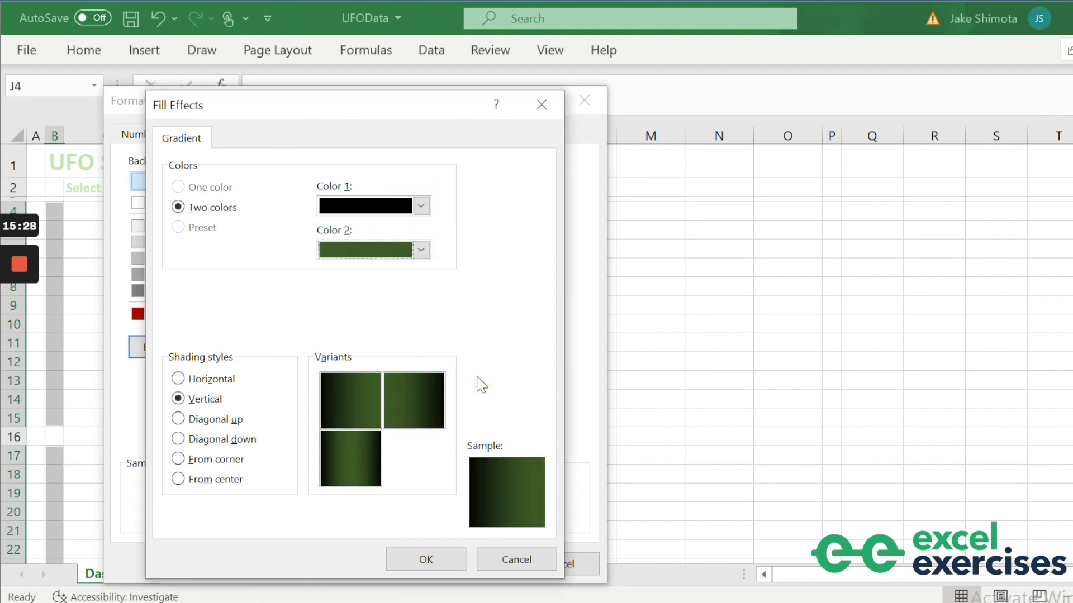
left_click(452, 565)
left_click(447, 562)
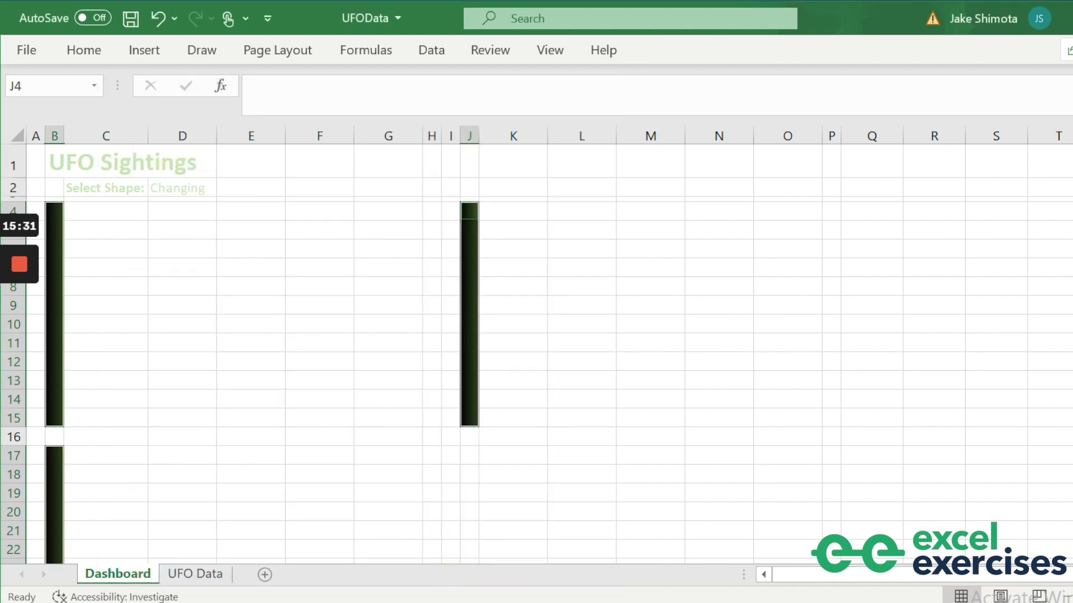
left_click(598, 363)
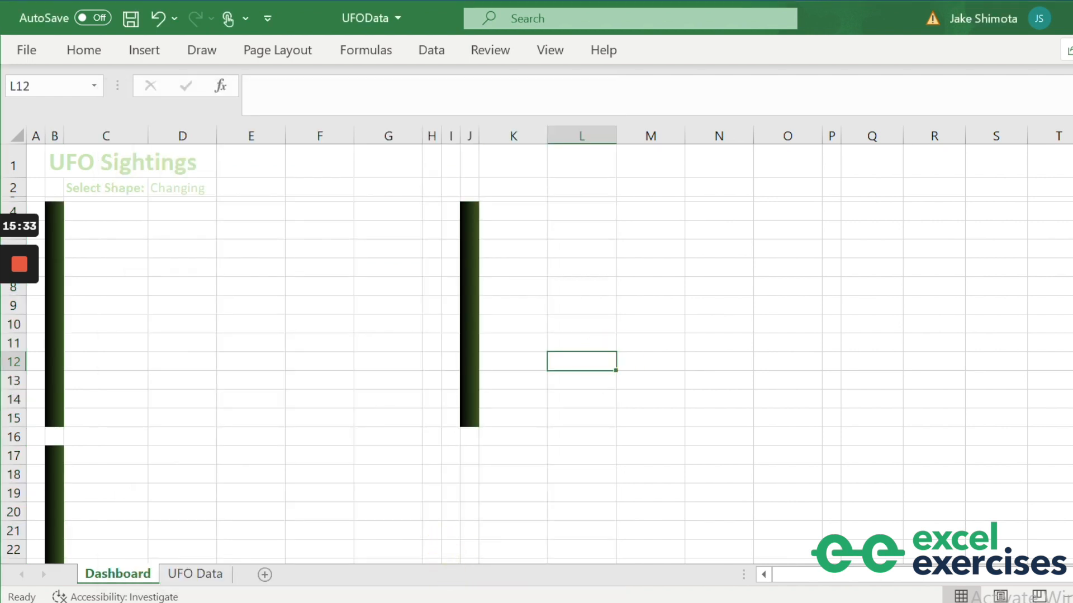
Select the strips H4:H15, P4:P15 and P17:P25.
left_click(432, 211)
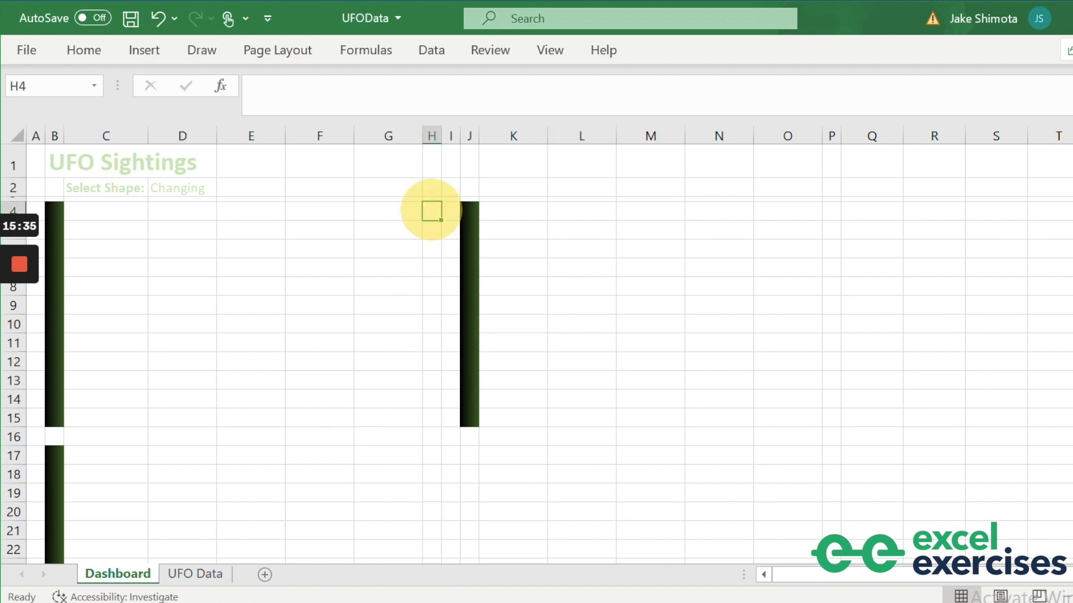
left_click_drag(431, 211, 428, 420)
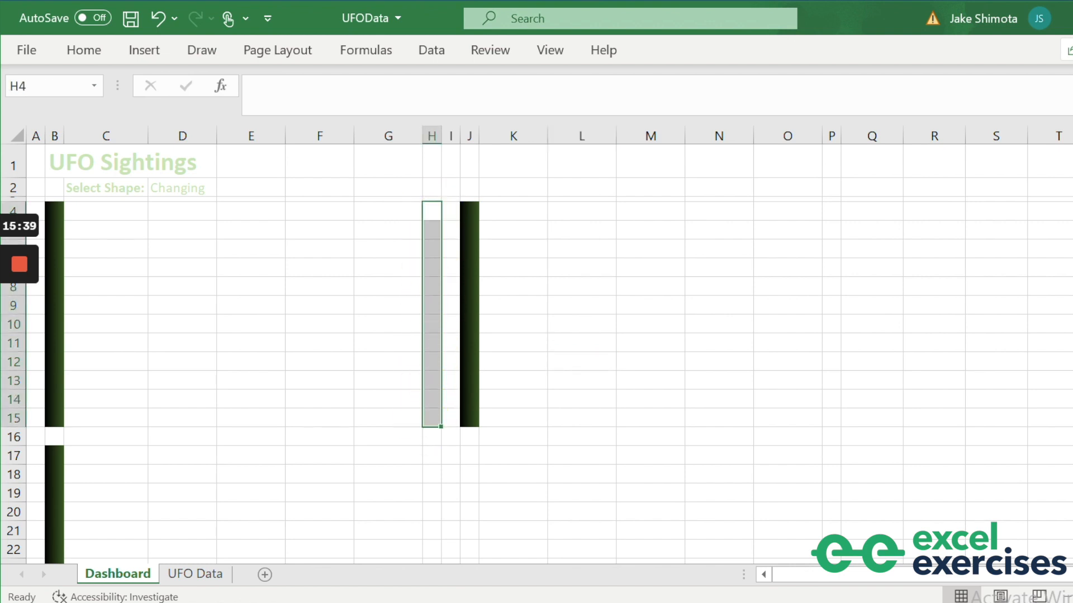
left_click_drag(832, 211, 837, 419)
scroll(837, 419, "down", 1)
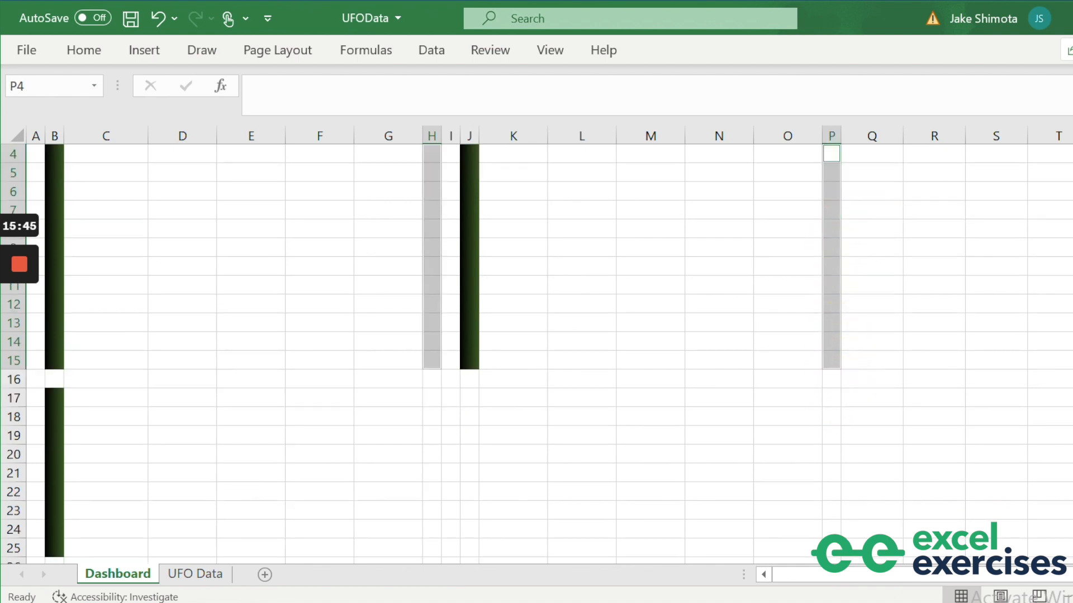
left_click_drag(831, 397, 832, 547)
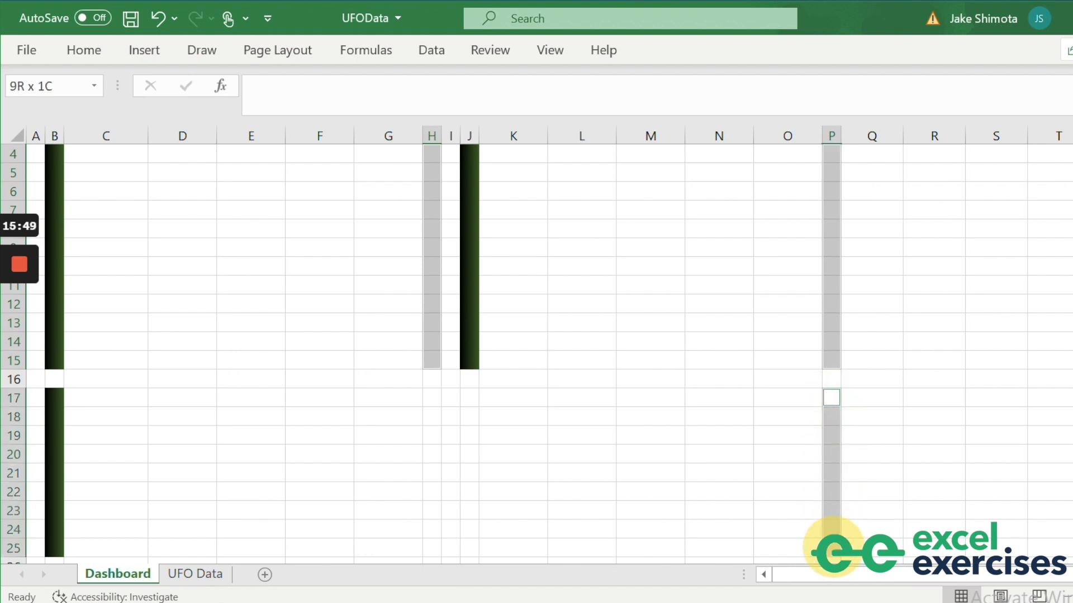
left_click_drag(833, 546, 832, 547)
Apply a vertical dark-green-to-black gradient fill to those strips through Format Cells.
left_click(550, 18)
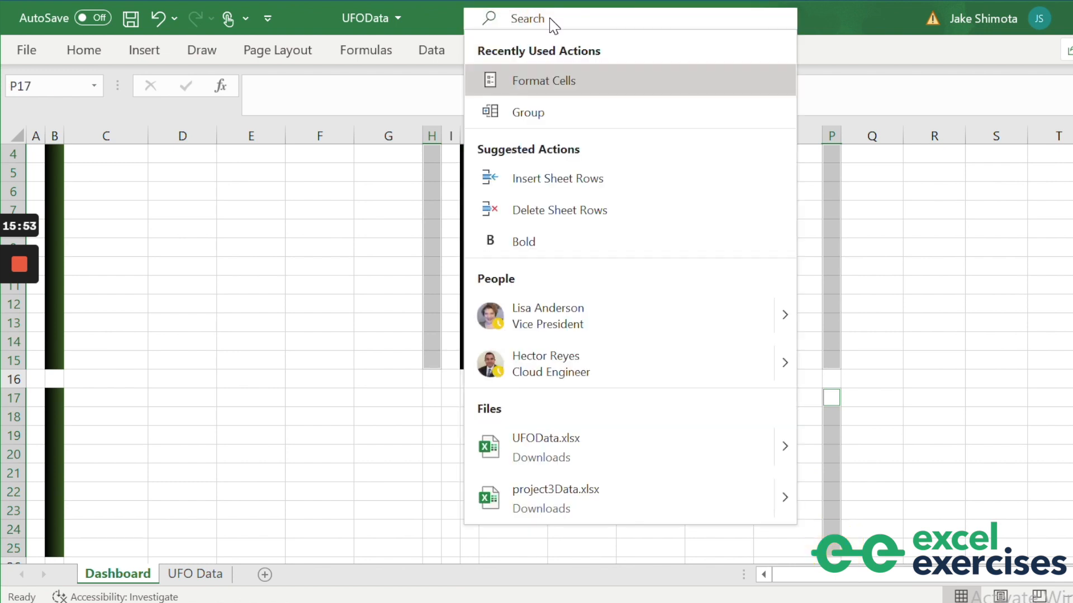
type("format cells")
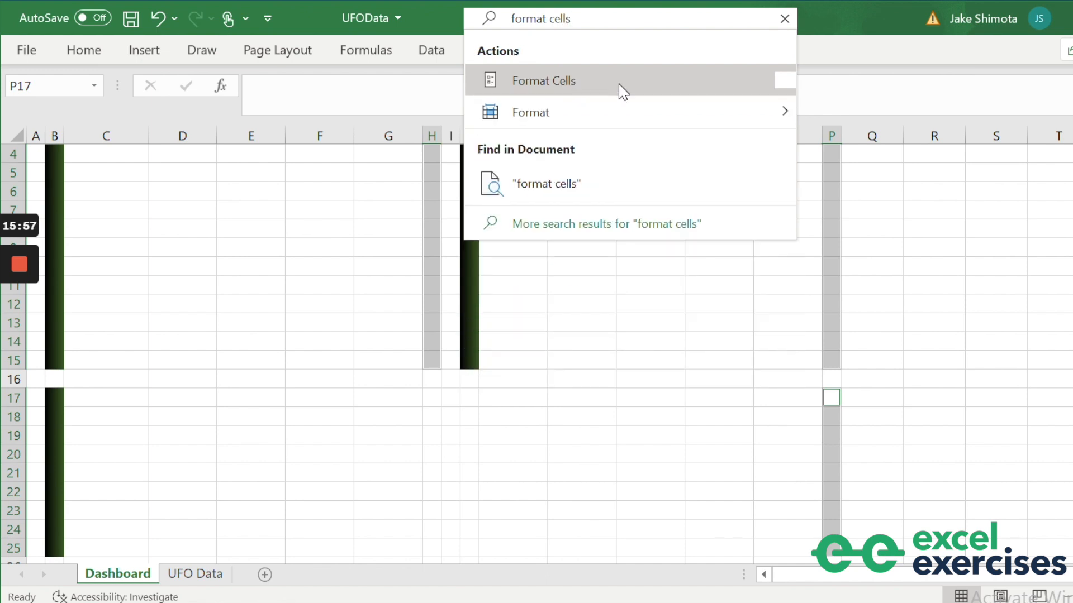
left_click(614, 90)
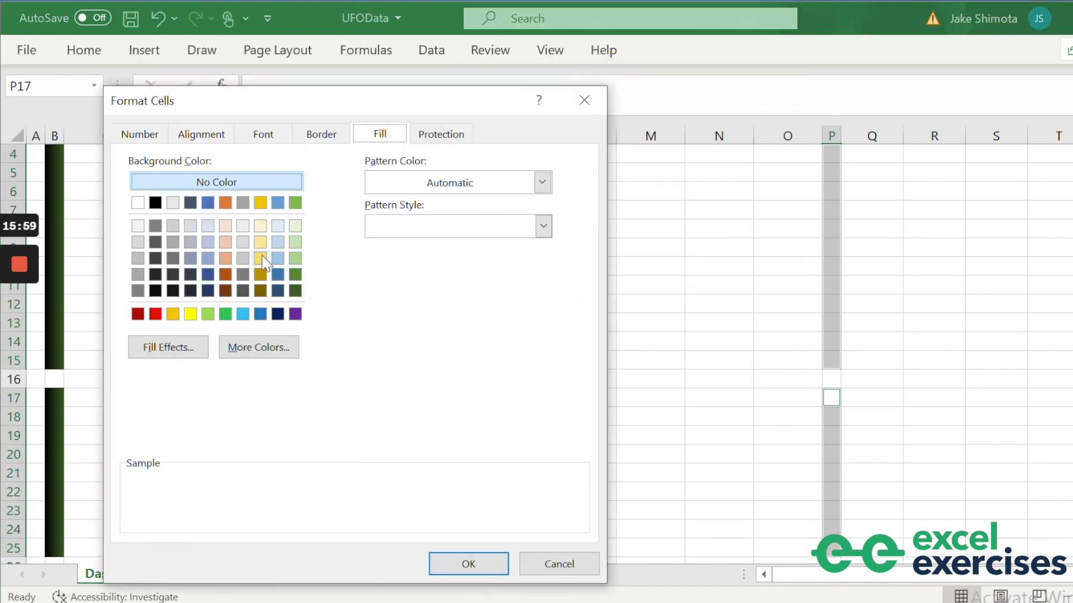
left_click(187, 351)
left_click(218, 398)
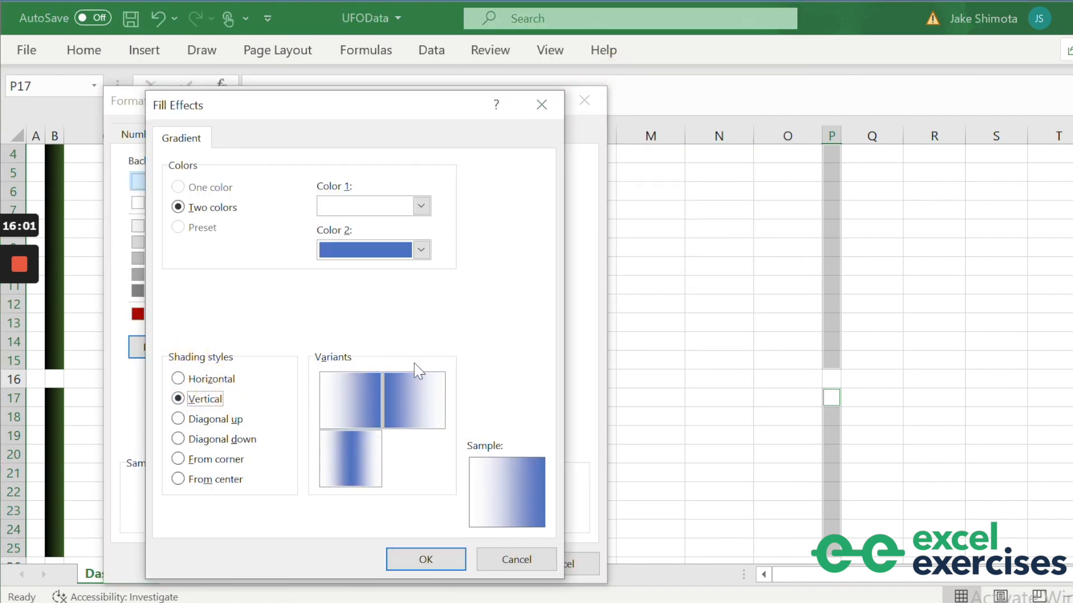
left_click(420, 205)
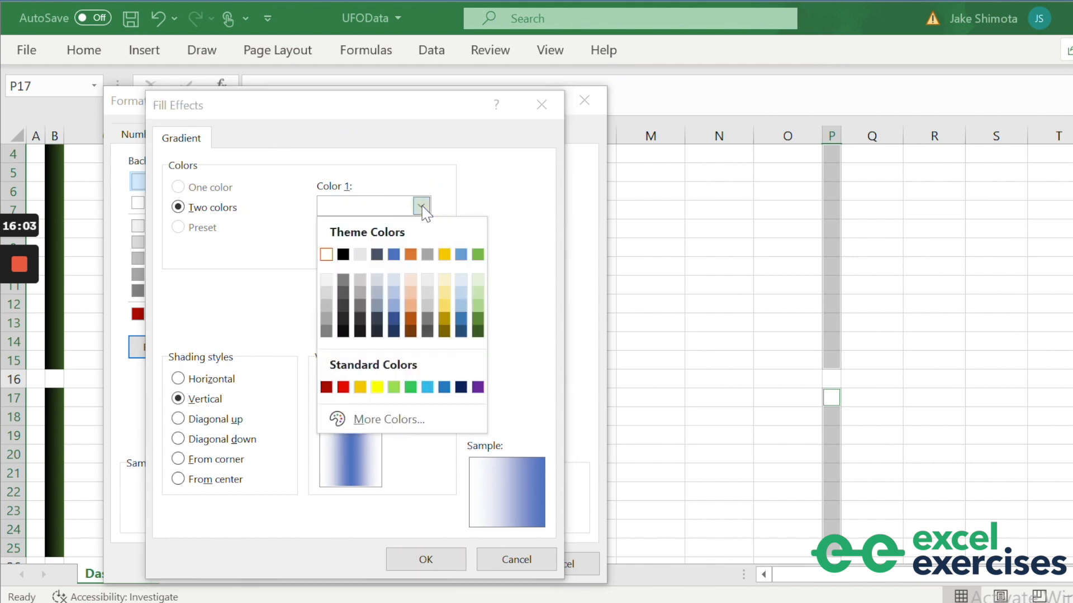
left_click(478, 332)
left_click(421, 249)
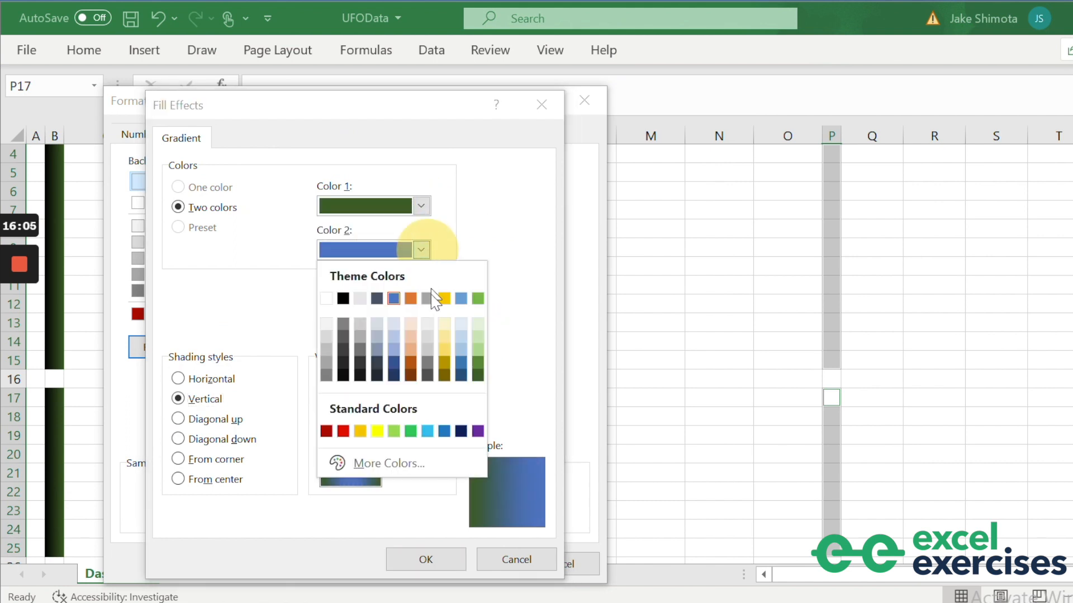
left_click(343, 298)
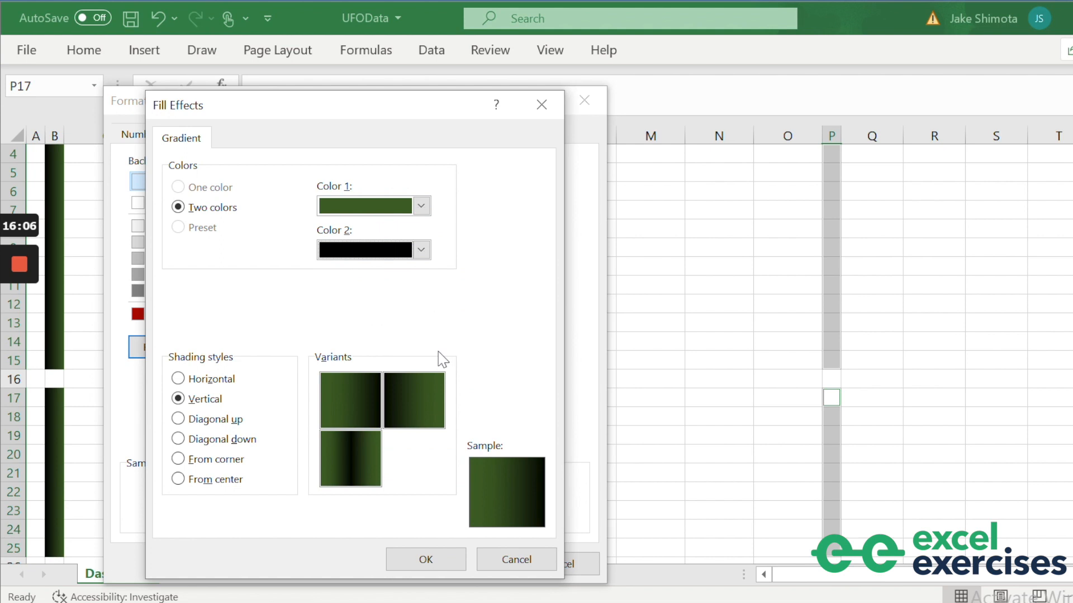
left_click(453, 559)
left_click(458, 563)
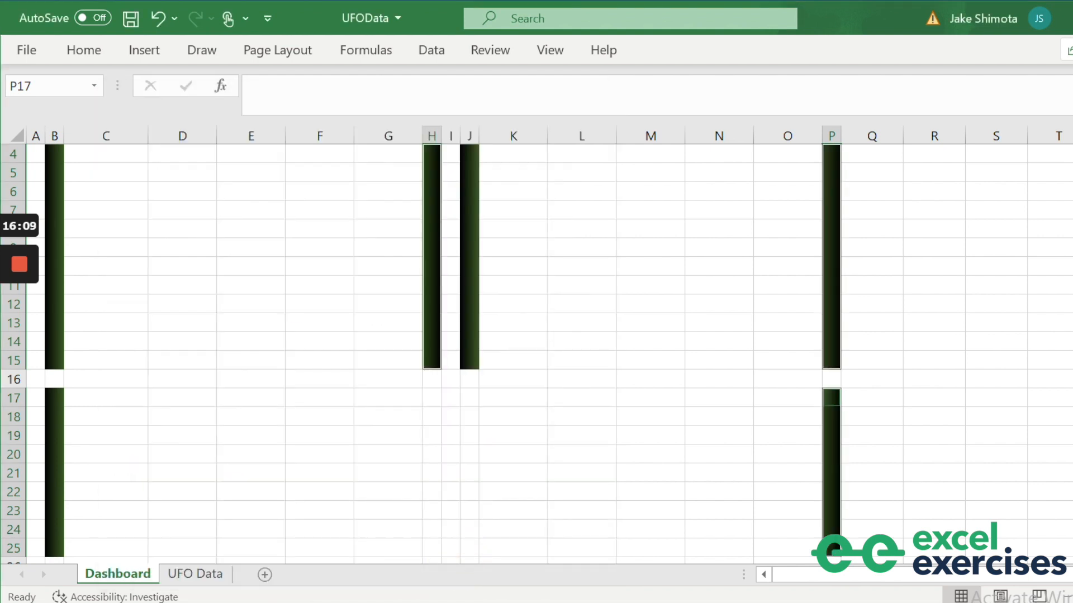
left_click(512, 509)
scroll(511, 510, "up", 1)
Give C4:G15, K4:O15 and C17:O25 a solid dark-green fill colour.
left_click_drag(84, 210, 383, 408)
left_click_drag(513, 211, 786, 413)
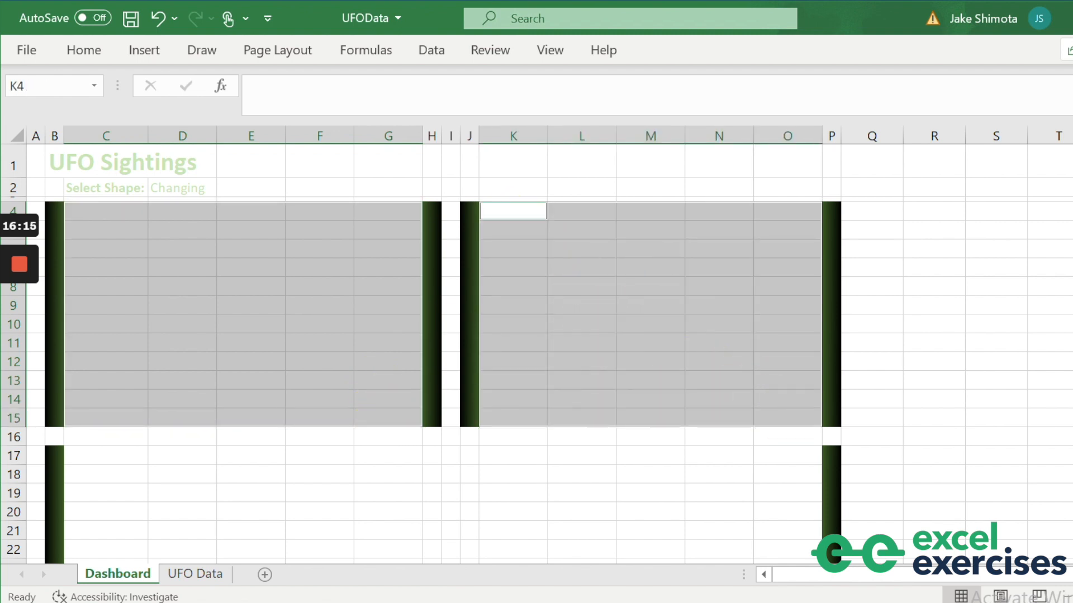
scroll(787, 414, "down", 3)
left_click_drag(106, 285, 776, 426)
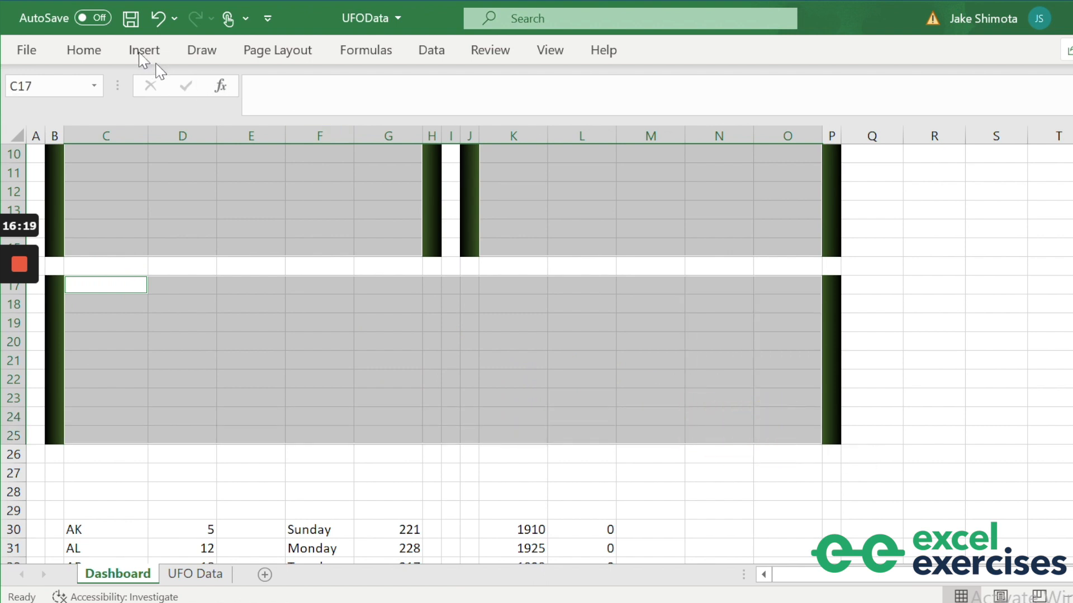
left_click(84, 50)
left_click(255, 119)
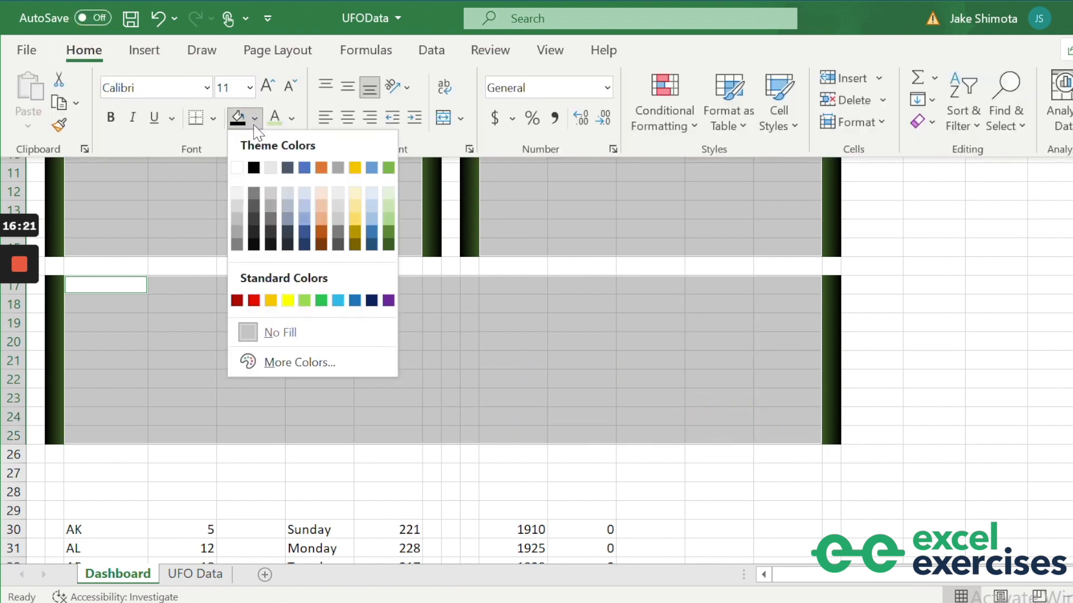
left_click(388, 244)
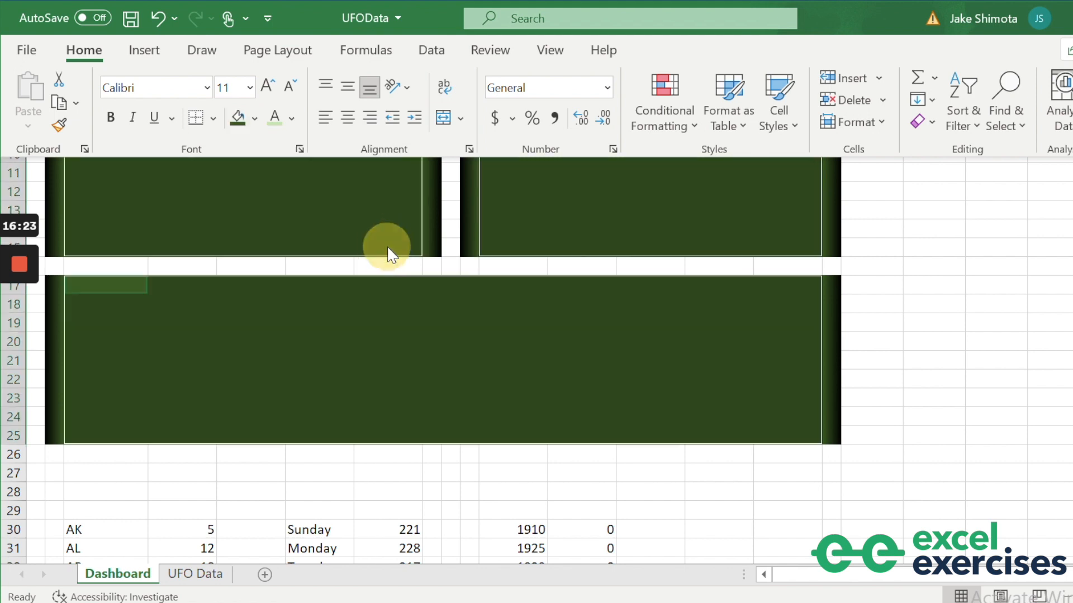
left_click(921, 364)
left_click(874, 290)
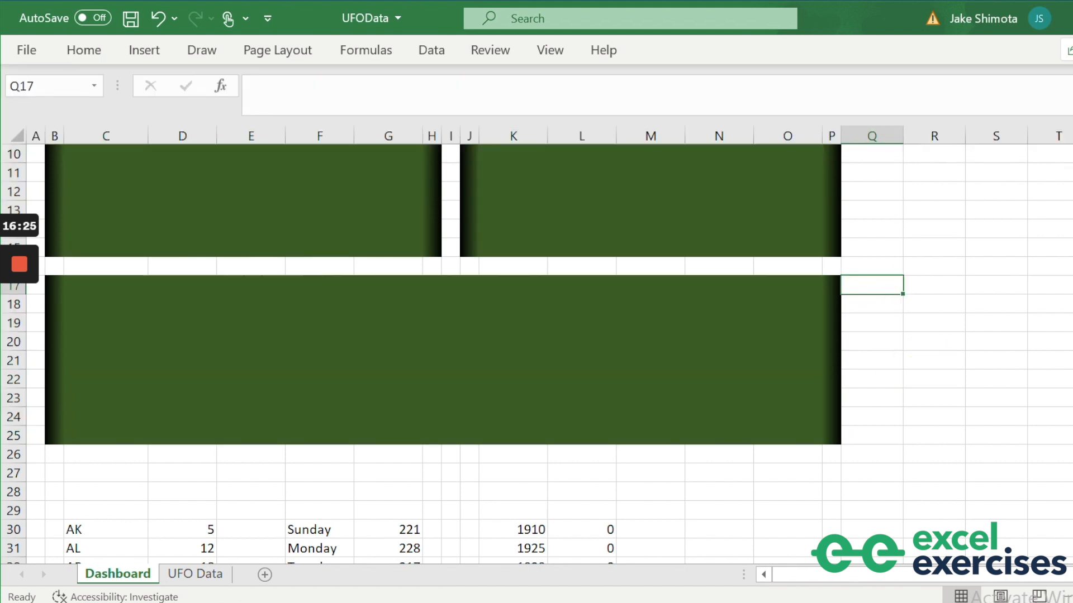
scroll(537, 352, "up", 3)
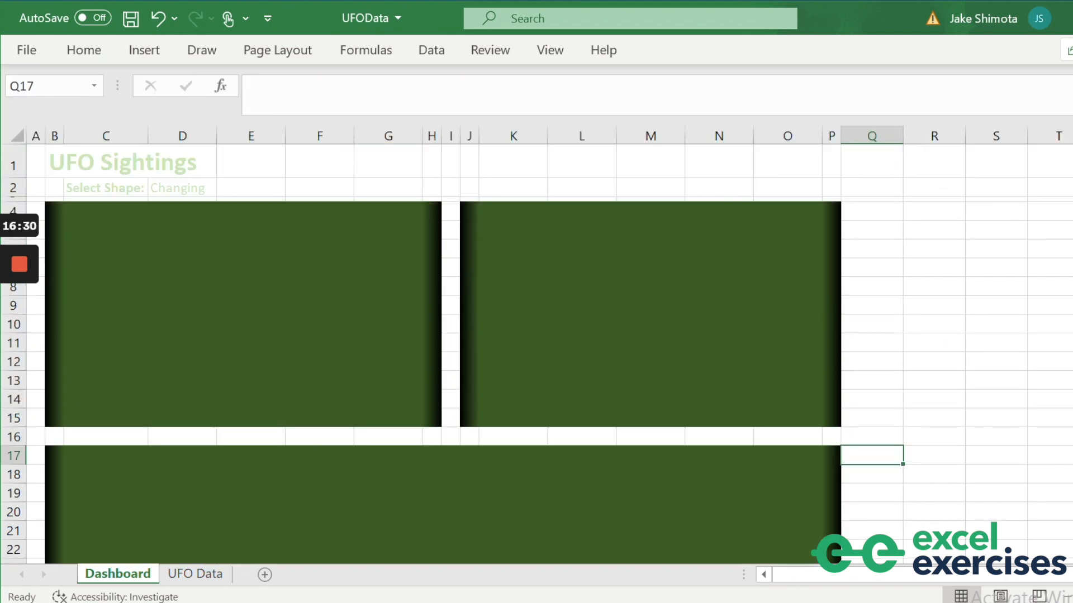
scroll(537, 352, "down", 8)
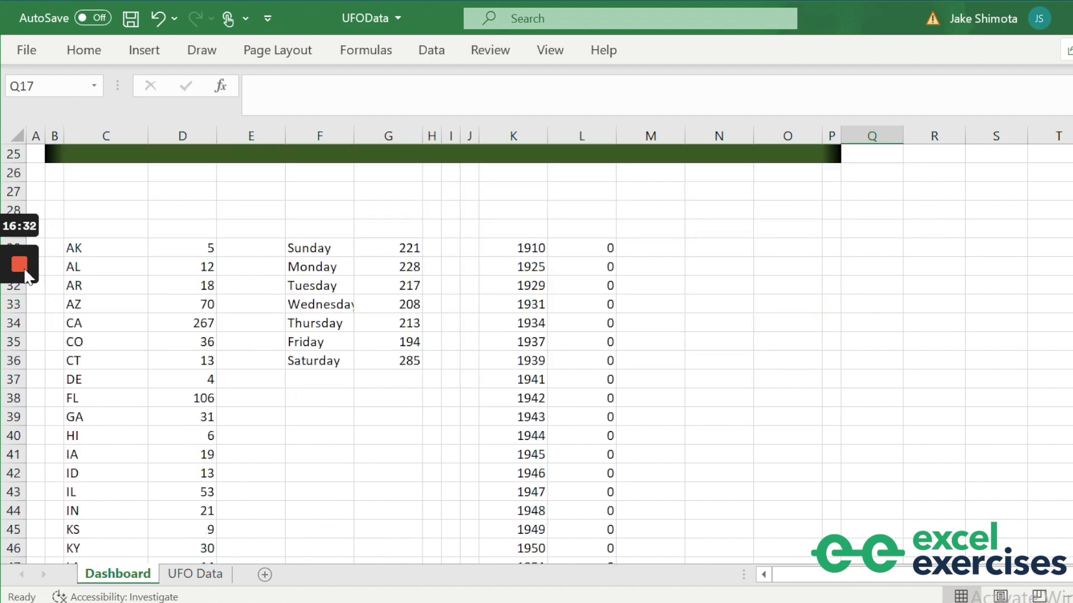
Select the state codes and sighting counts in C30:D79 and bring up the Insert tab.
left_click(80, 247)
key("ctrl+shift+Down")
key("shift+Right")
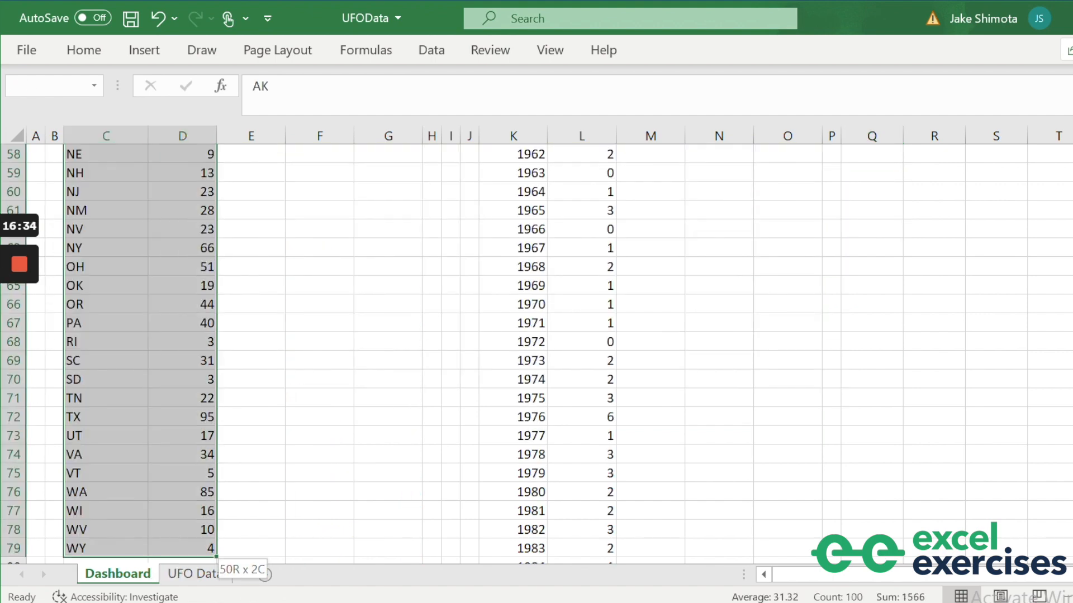
left_click(147, 54)
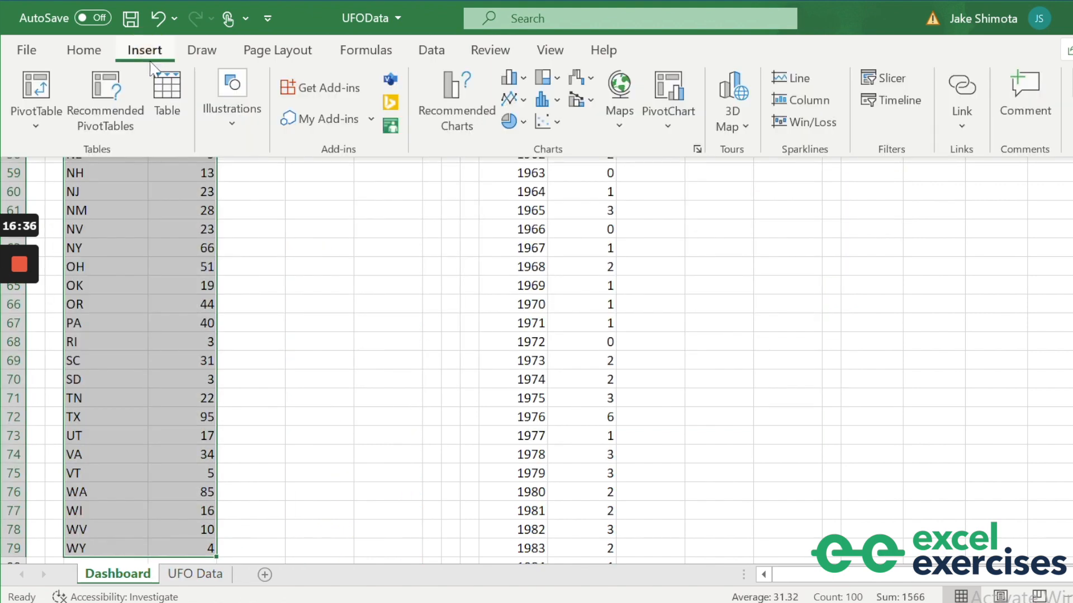
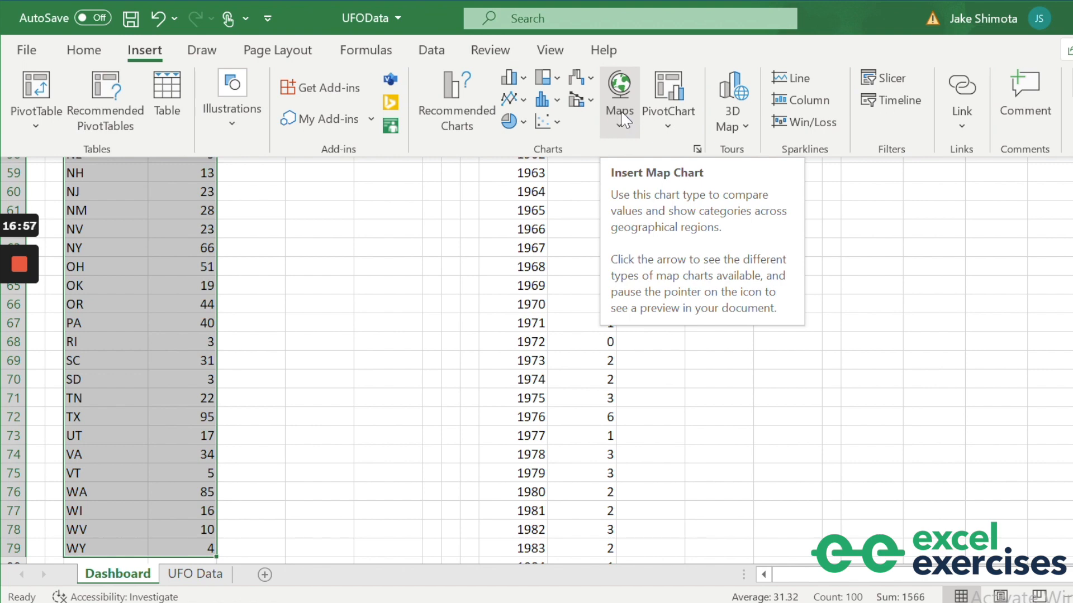
Insert a filled map of sightings by state and shrink it.
left_click(622, 104)
left_click(628, 193)
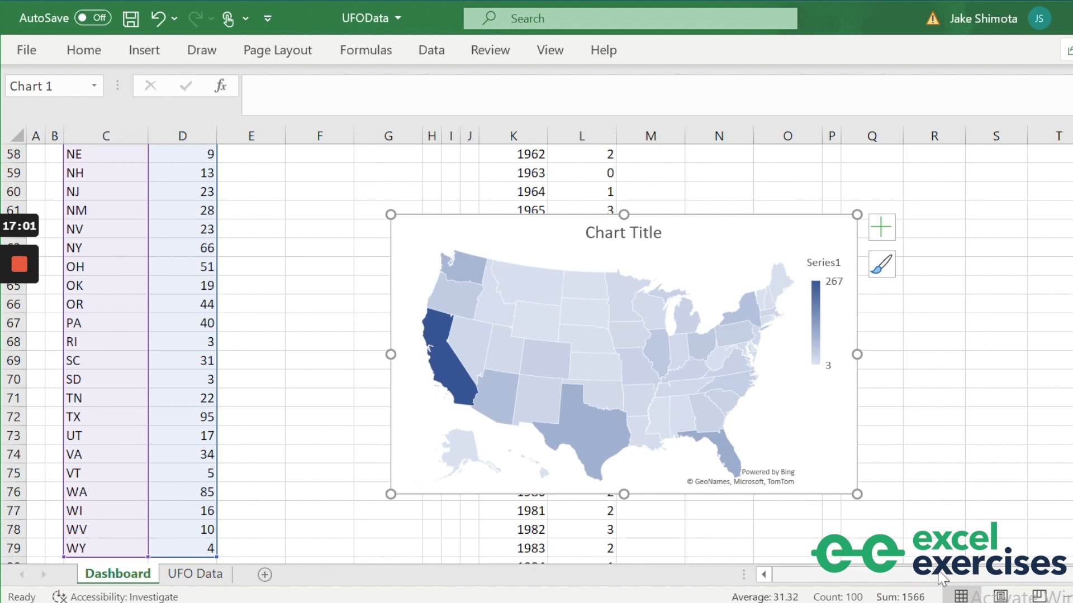
left_click_drag(857, 494, 777, 455)
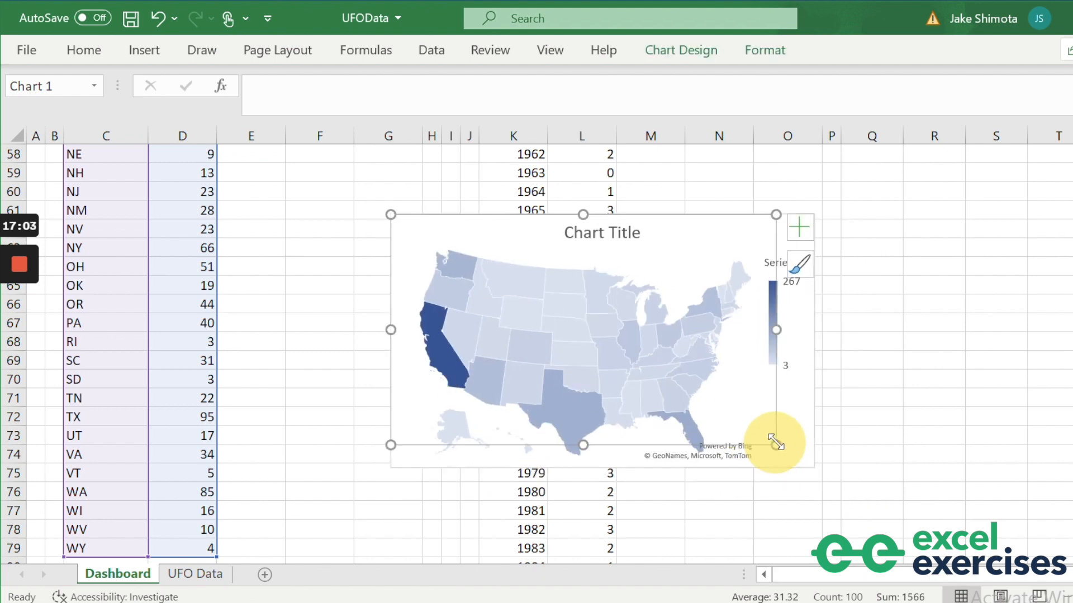
Move the map onto the top-left green panel and resize it to fit inside.
scroll(435, 202, "up", 3)
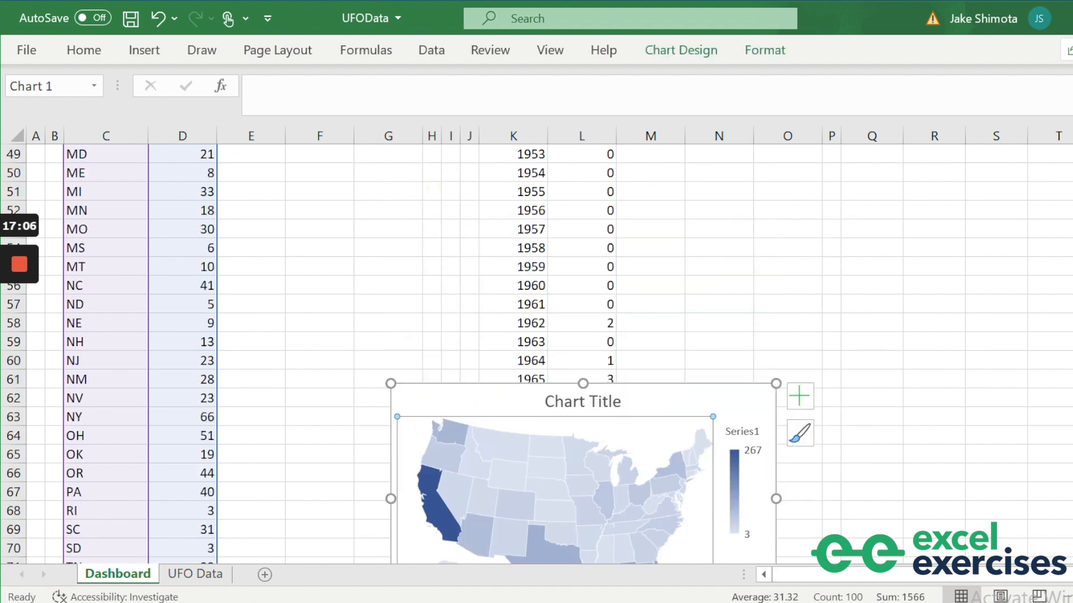
left_click_drag(465, 385, 383, 137)
scroll(383, 167, "up", 5)
scroll(383, 168, "down", 3)
left_click_drag(498, 517, 385, 174)
scroll(373, 240, "up", 3)
left_click_drag(399, 337, 335, 182)
scroll(335, 190, "up", 5)
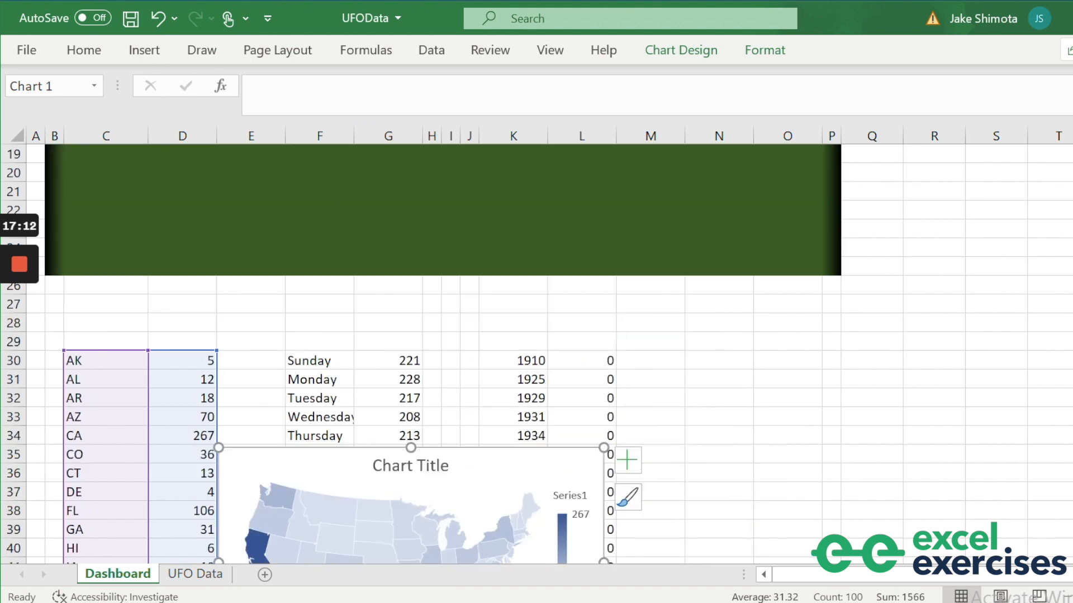
left_click_drag(347, 469, 282, 194)
scroll(282, 195, "up", 5)
left_click_drag(280, 474, 231, 250)
scroll(231, 251, "up", 1)
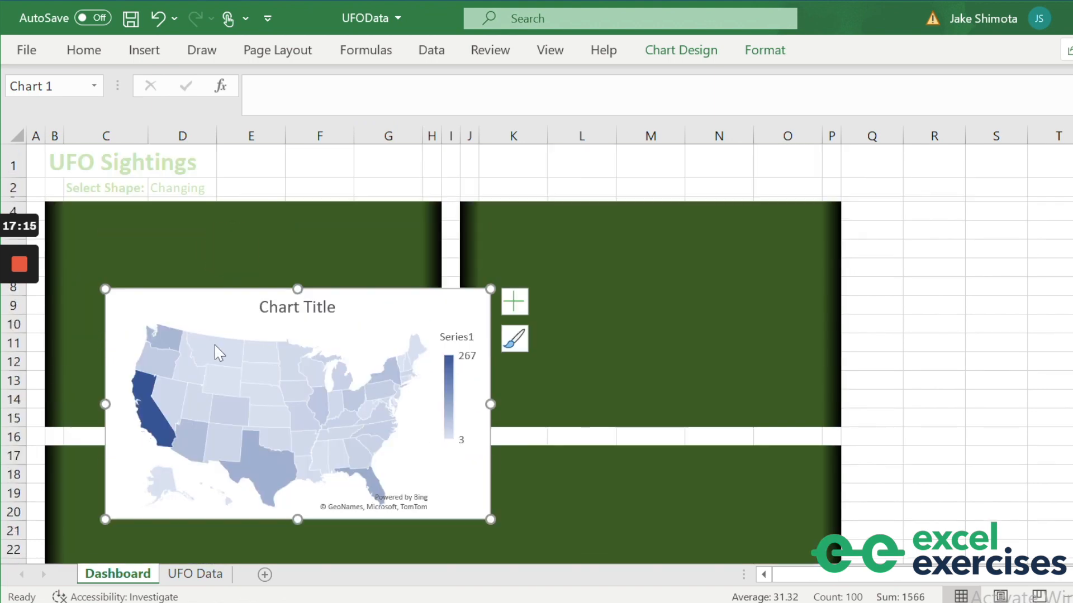
left_click_drag(211, 306, 173, 227)
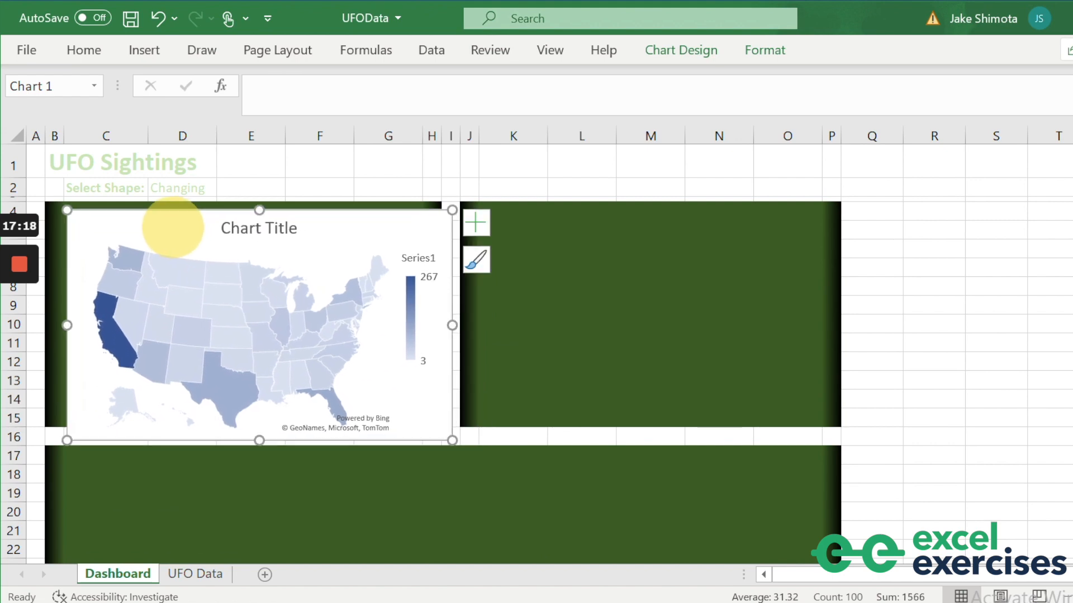
left_click_drag(452, 441, 411, 404)
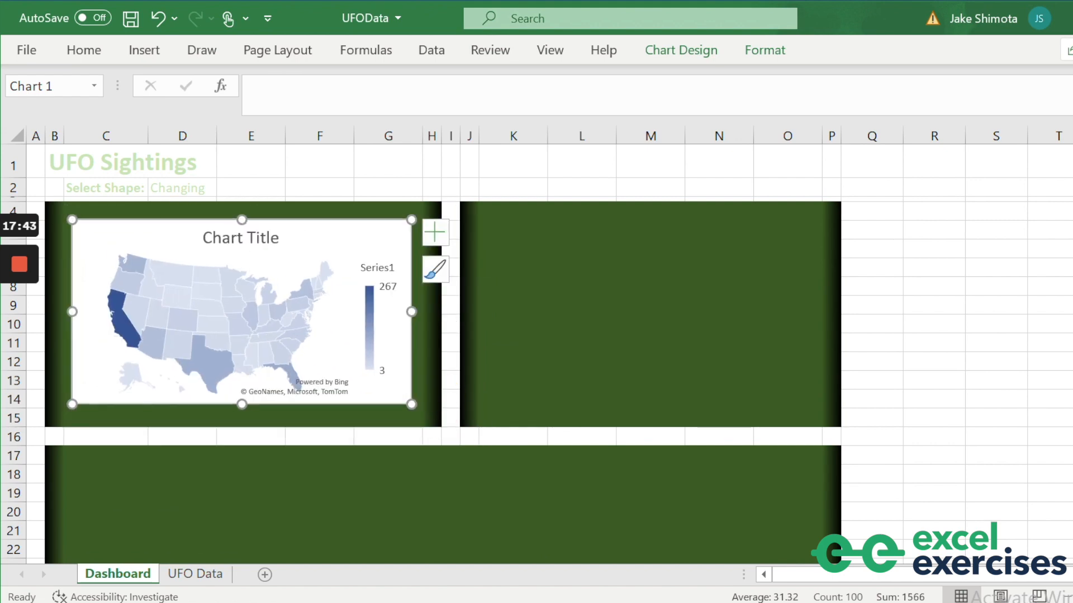
left_click(328, 208)
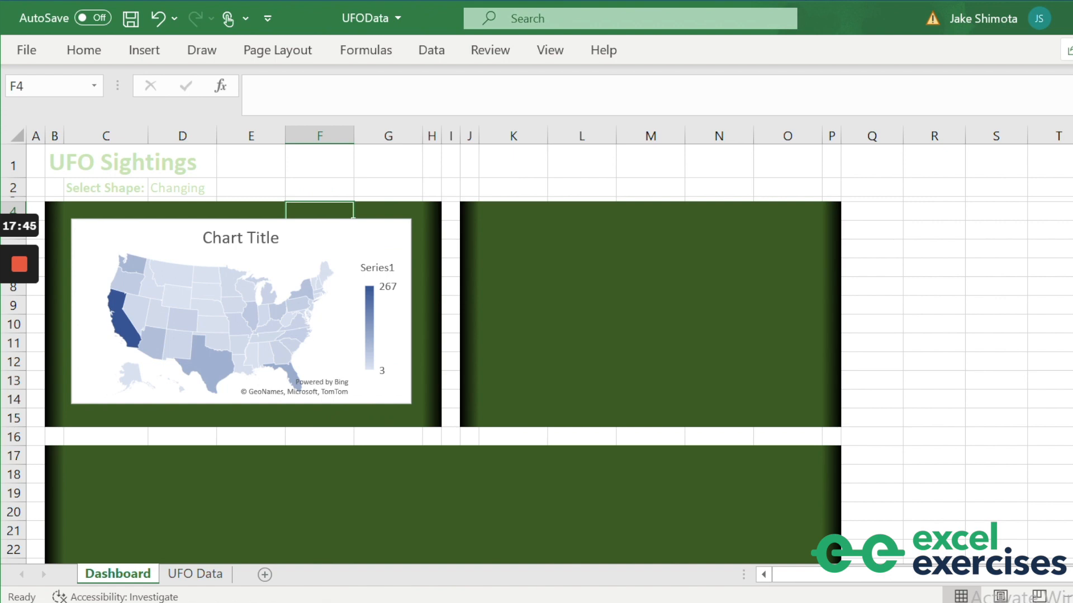
Insert a clustered bar chart from the weekday counts in F30:G36.
scroll(354, 216, "down", 6)
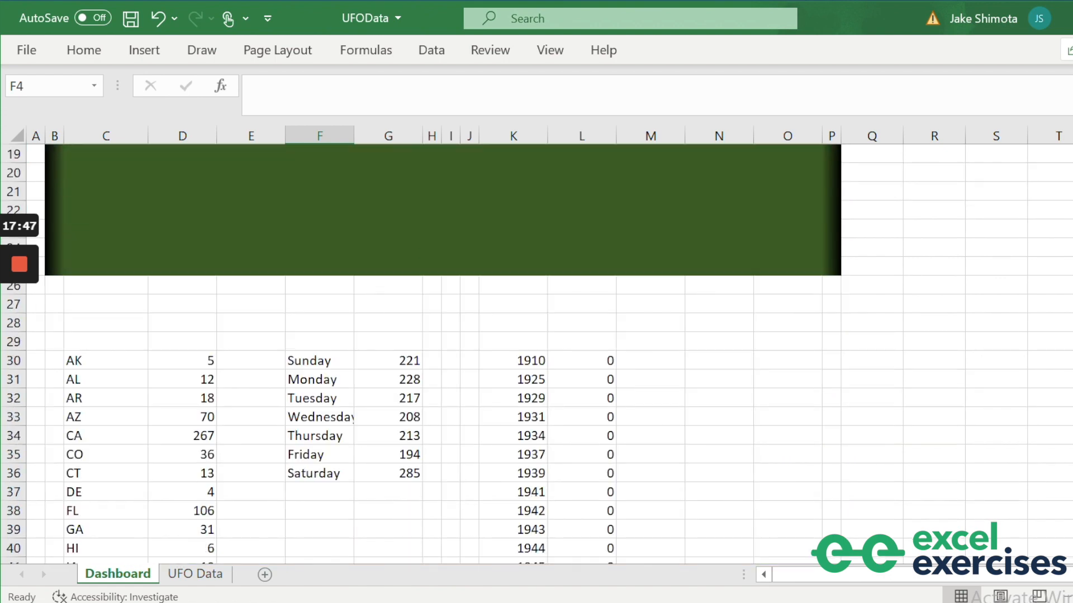
left_click_drag(313, 360, 394, 474)
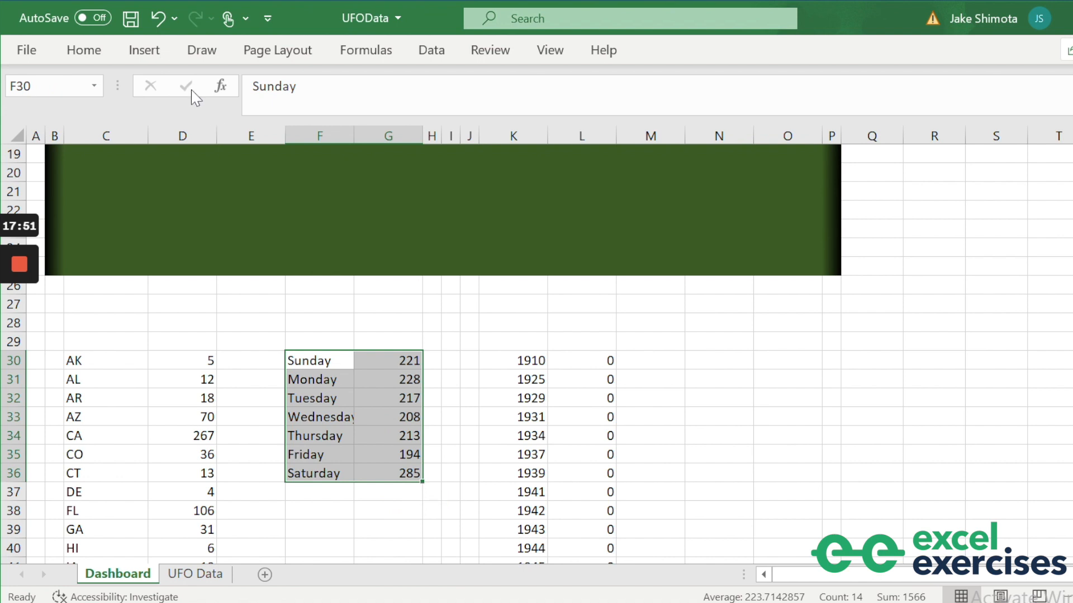
left_click(144, 49)
left_click(513, 84)
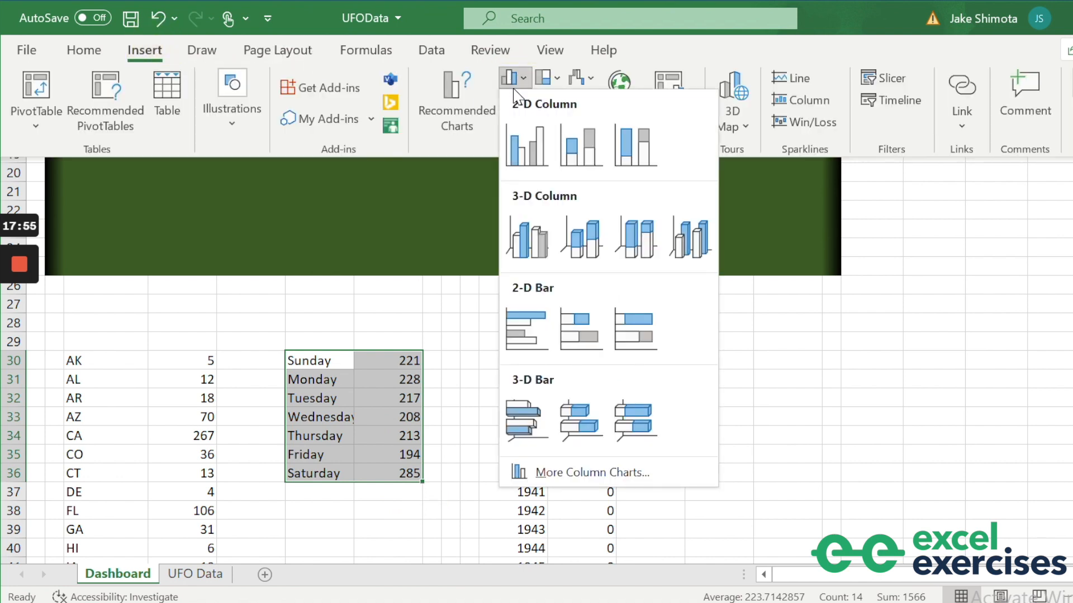
left_click(537, 333)
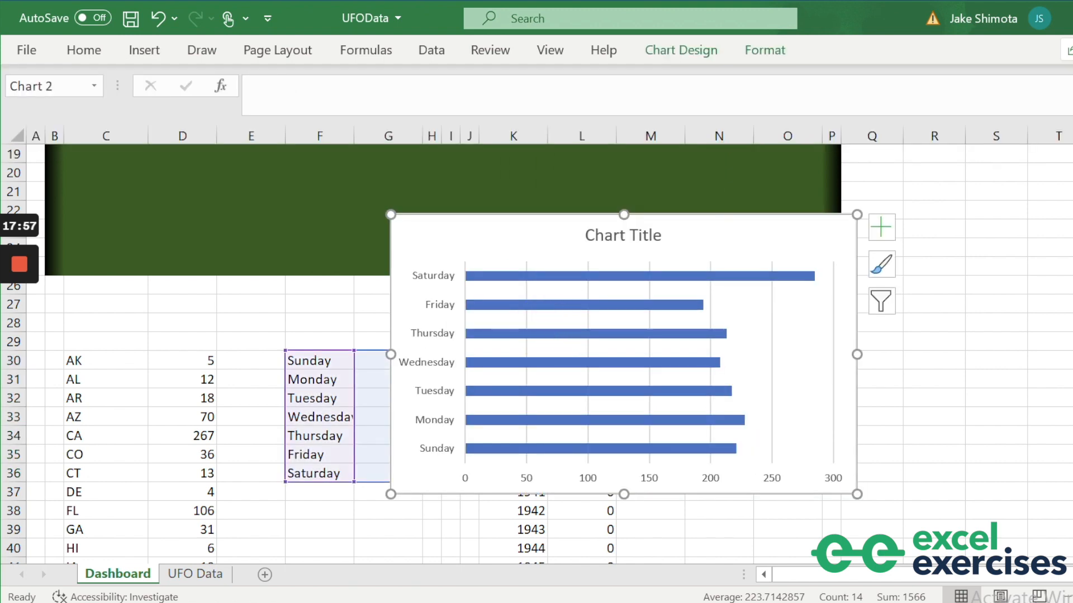
Shrink the bar chart and position it on the top-right green panel.
left_click_drag(857, 494, 692, 404)
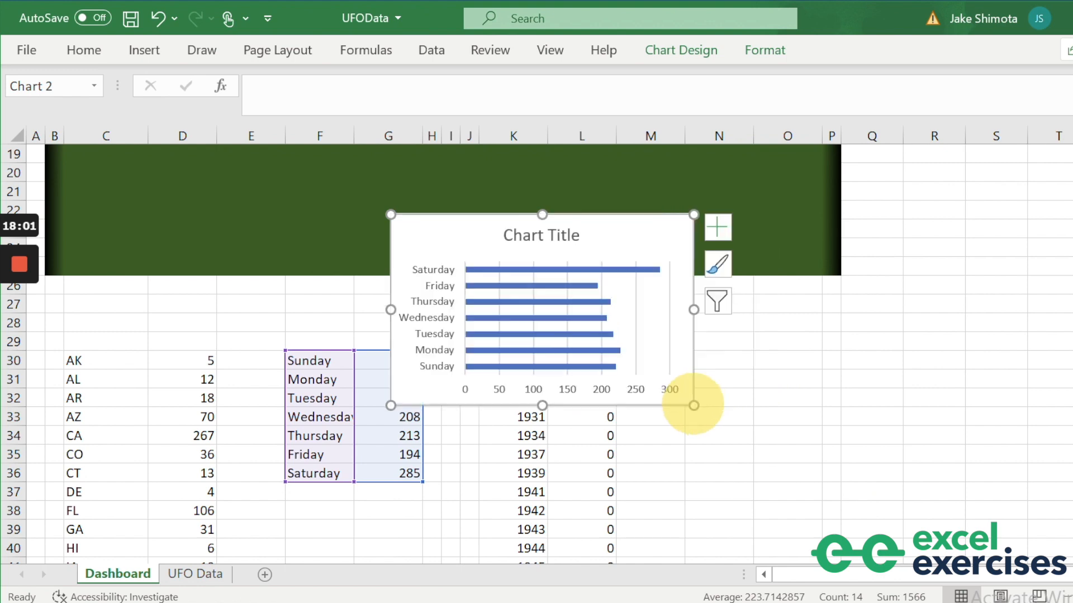
scroll(692, 404, "up", 3)
left_click_drag(587, 400, 628, 203)
scroll(628, 204, "up", 3)
left_click_drag(655, 378, 728, 235)
right_click(873, 302)
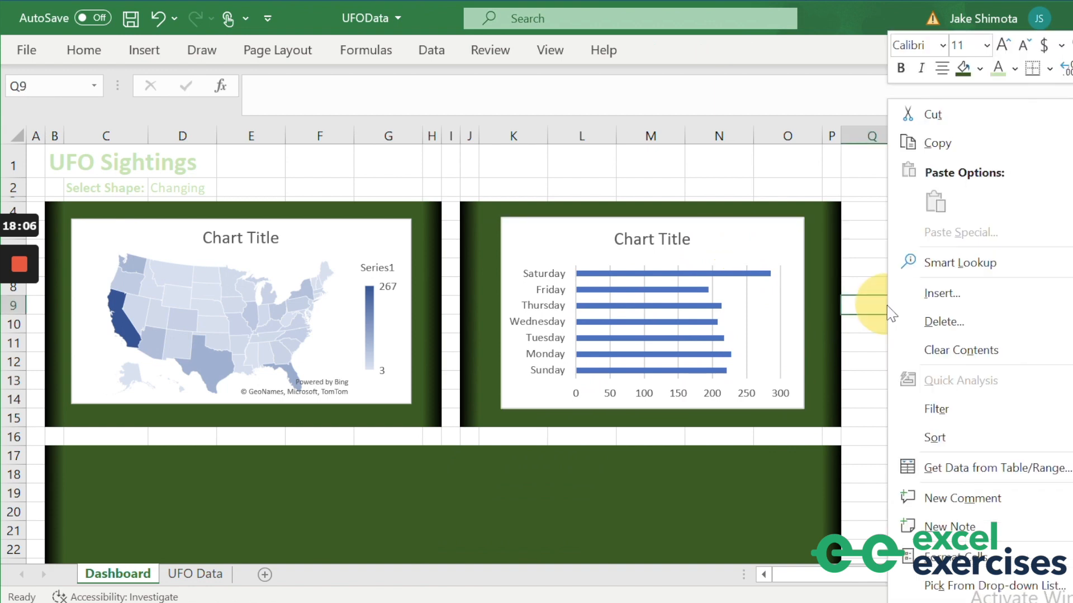
left_click(864, 385)
scroll(863, 384, "down", 2)
scroll(863, 384, "down", 7)
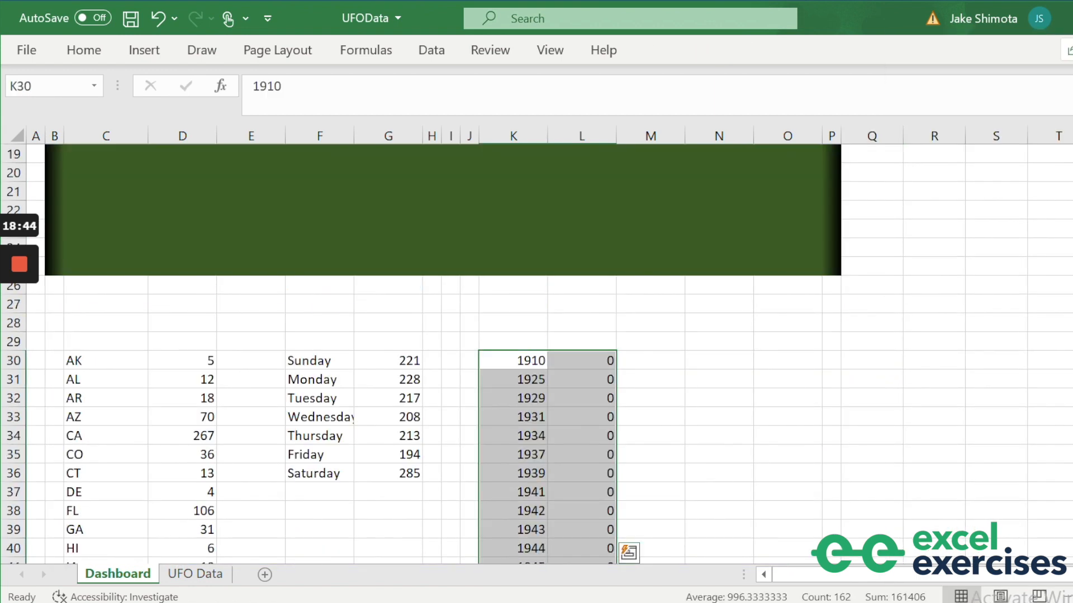
Insert a scatter chart from the years and counts in K30:L110.
left_click(664, 341)
left_click(528, 361)
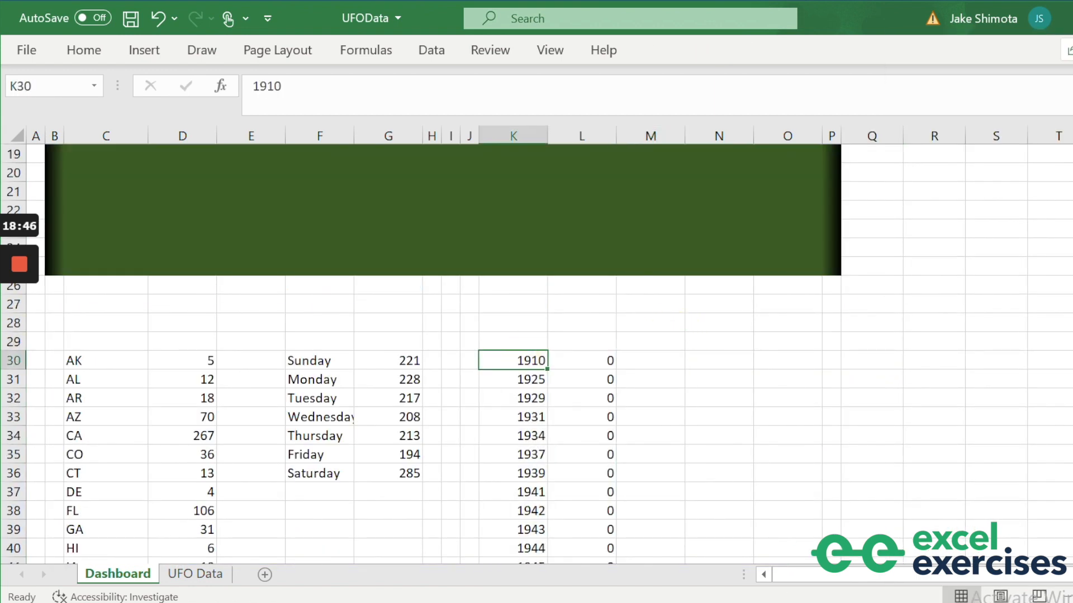
key("ctrl+shift+Down")
key("ctrl+shift+Right")
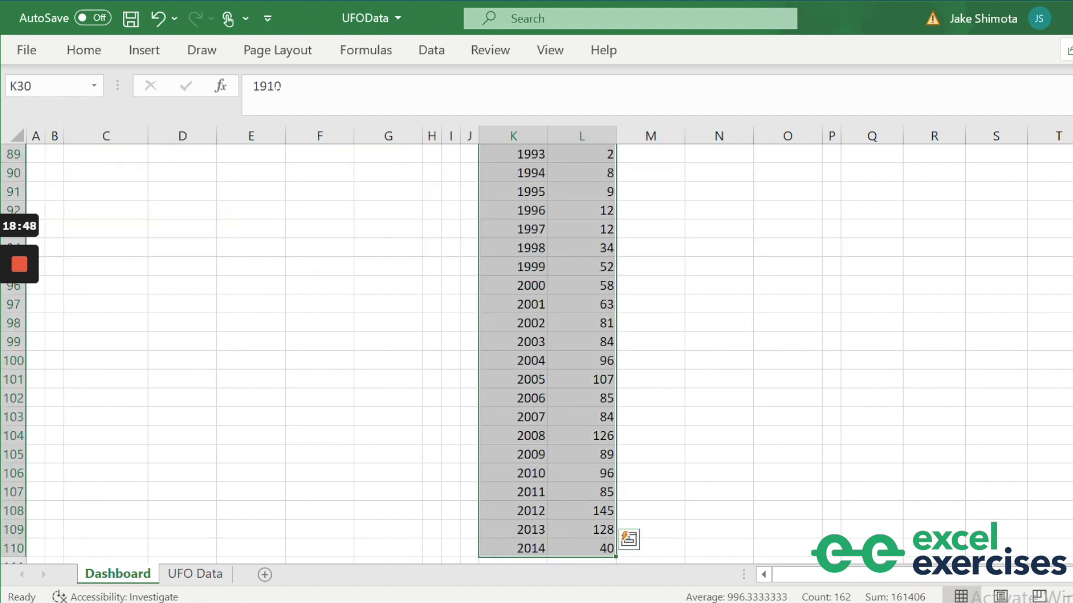
left_click(143, 51)
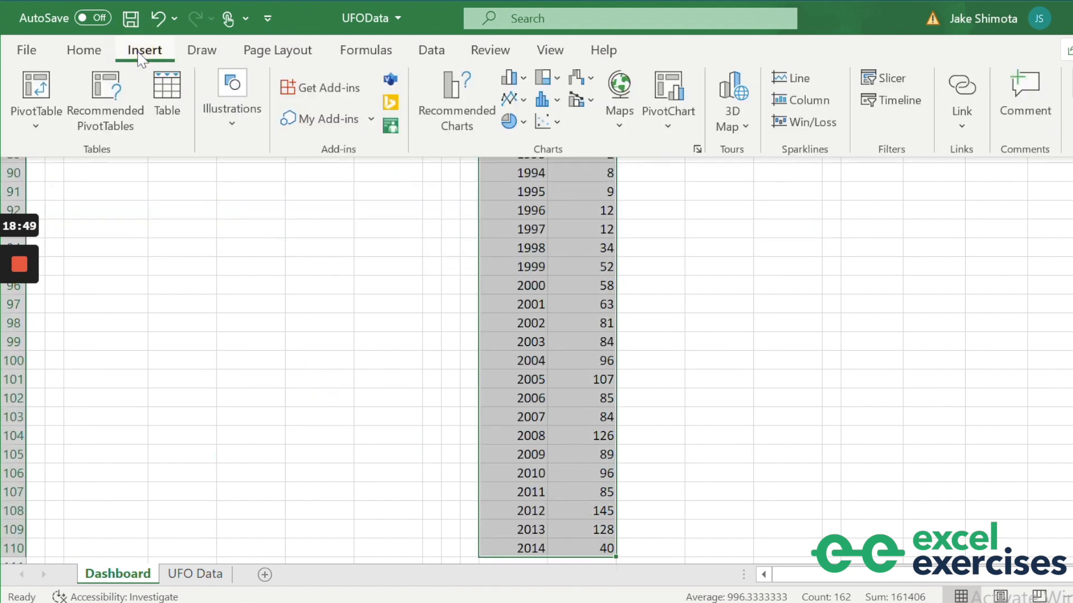
left_click(541, 124)
left_click(546, 180)
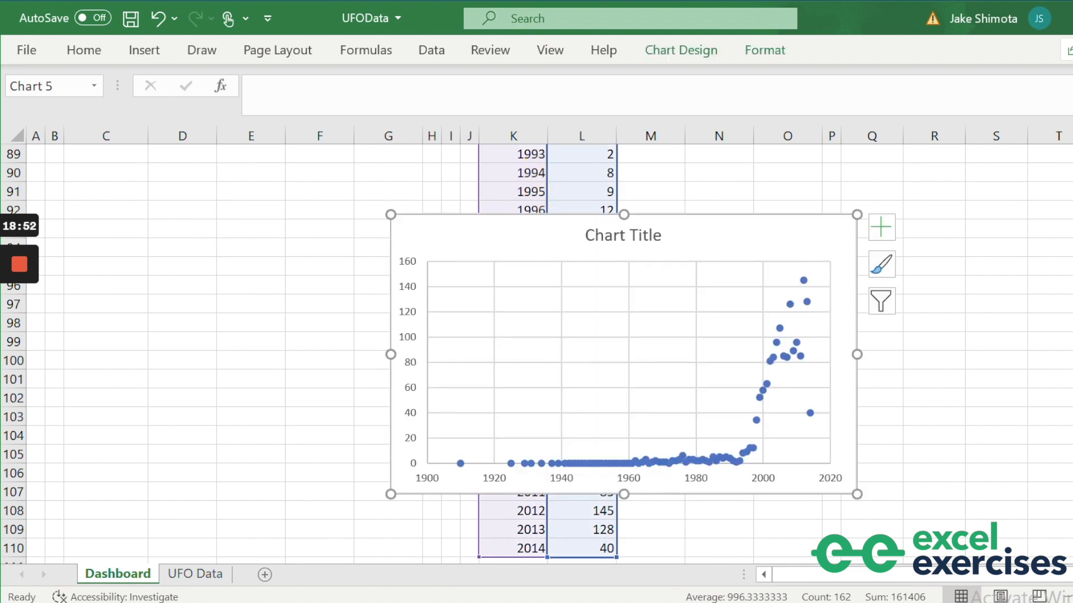
Shorten the scatter chart and move it into the bottom green panel.
left_click_drag(624, 494, 609, 354)
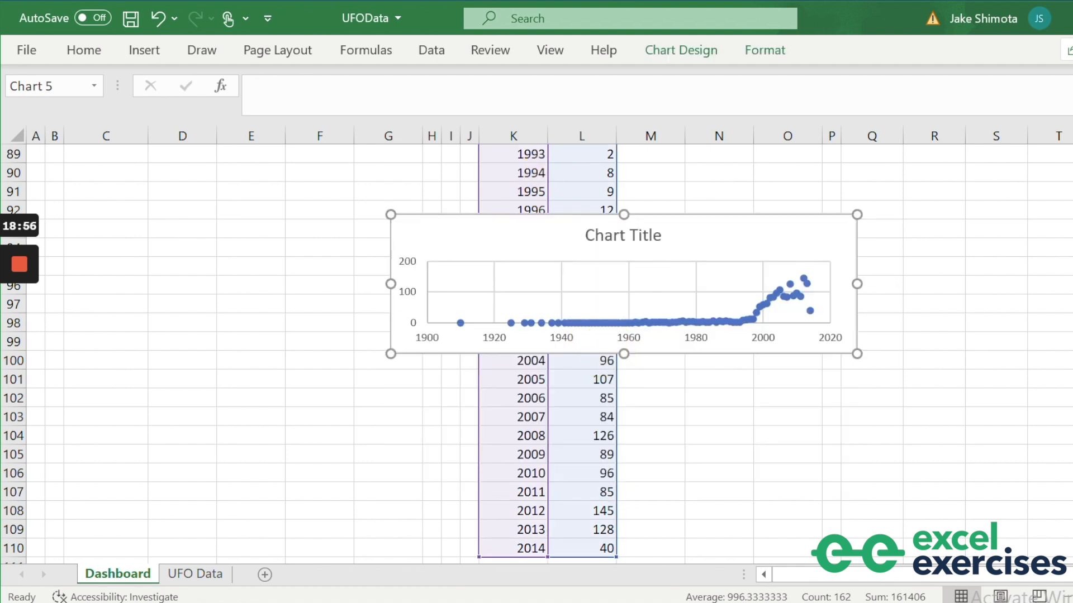
scroll(687, 402, "up", 3)
left_click_drag(687, 402, 627, 207)
scroll(627, 206, "up", 4)
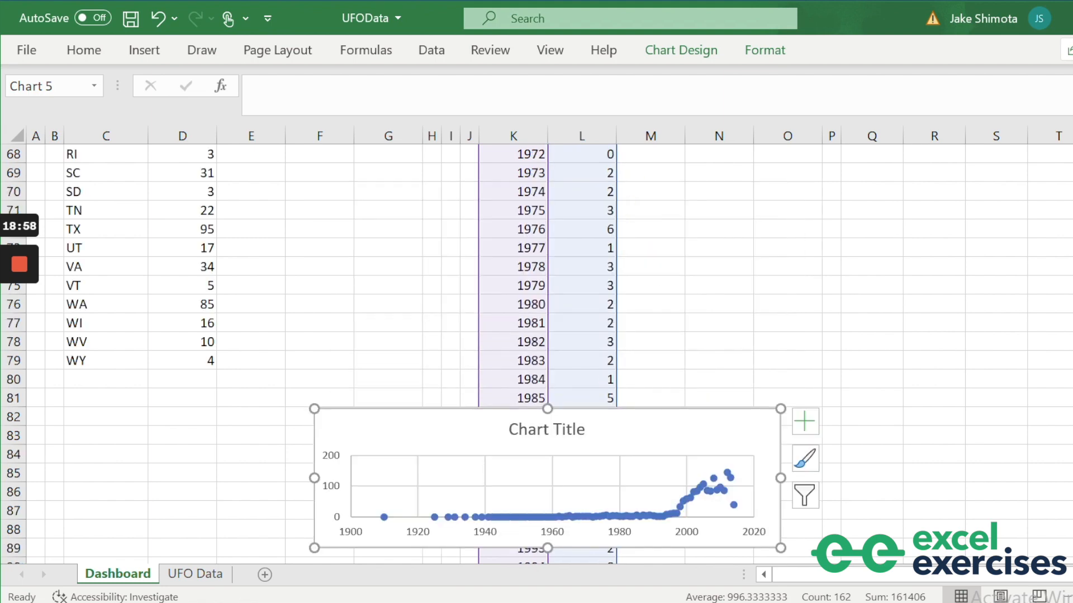
scroll(536, 346, "up", 2)
left_click_drag(618, 536, 606, 164)
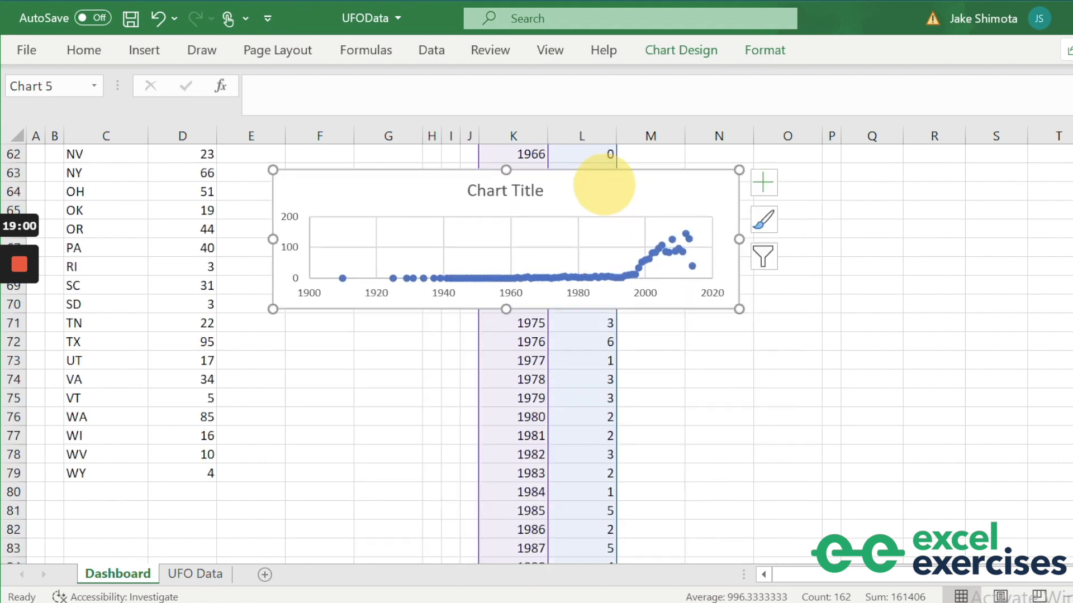
scroll(607, 164, "up", 5)
left_click_drag(596, 468, 553, 170)
scroll(554, 170, "up", 4)
left_click_drag(573, 384, 567, 179)
scroll(566, 190, "up", 5)
left_click_drag(569, 477, 511, 221)
scroll(511, 221, "up", 2)
left_click_drag(505, 333, 414, 234)
Widen the scatter chart across the full bottom panel.
left_click_drag(534, 282, 804, 284)
left_click(872, 296)
scroll(441, 340, "up", 3)
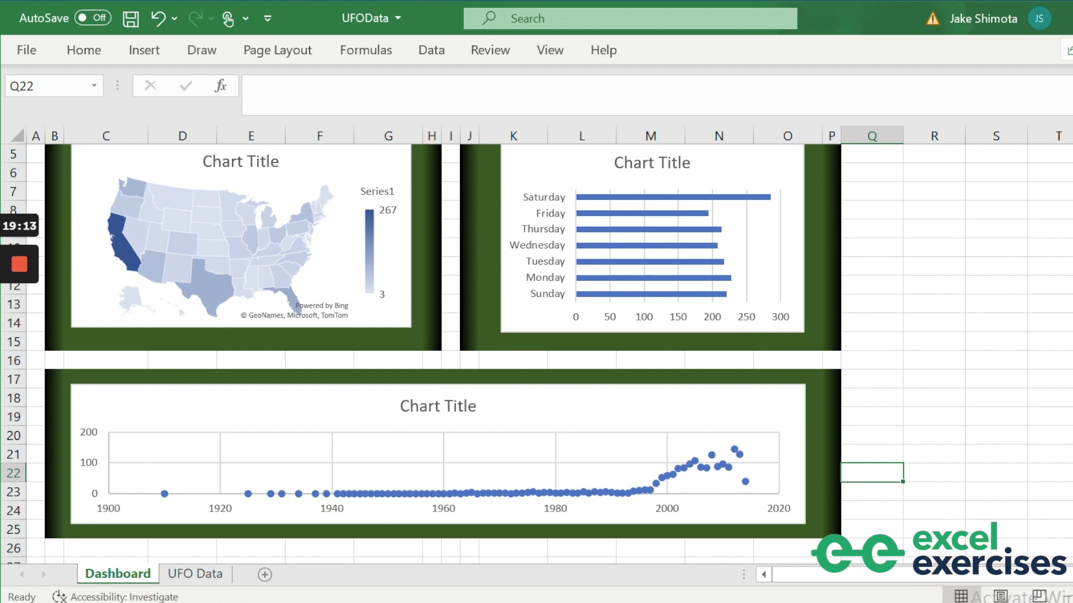
scroll(442, 341, "up", 2)
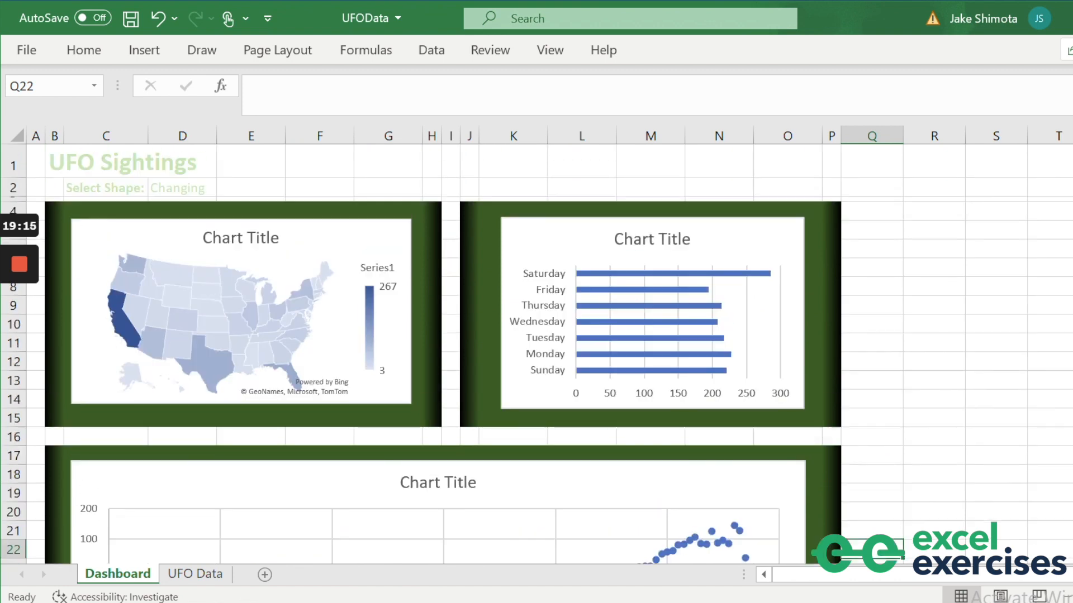
scroll(441, 341, "down", 5)
Filter the dashboard to Chevron, then Cross, using the D2 shape dropdown.
scroll(442, 341, "up", 5)
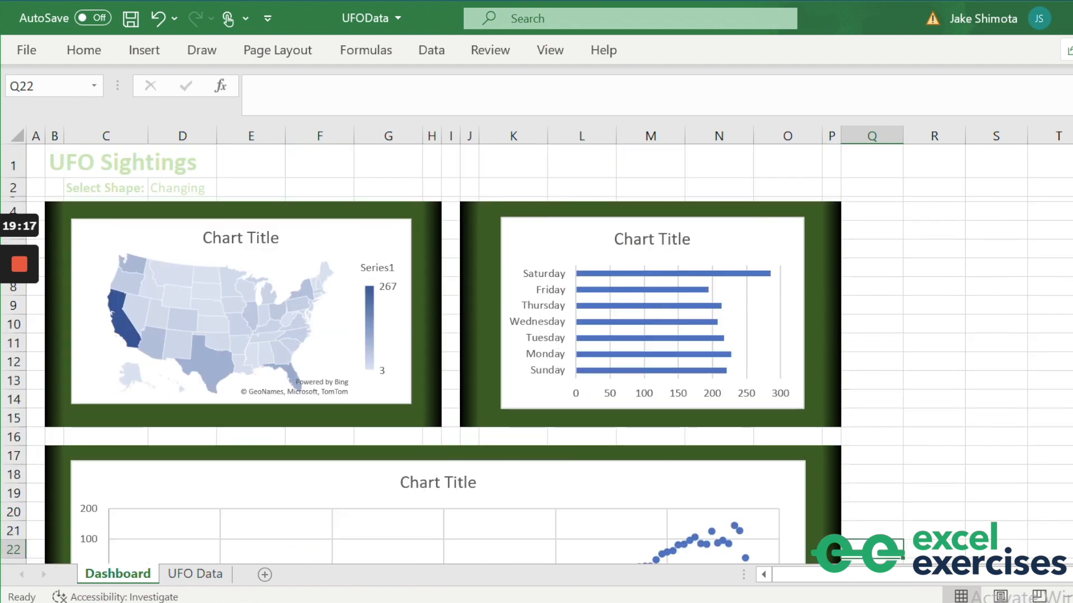
left_click(180, 188)
left_click(225, 188)
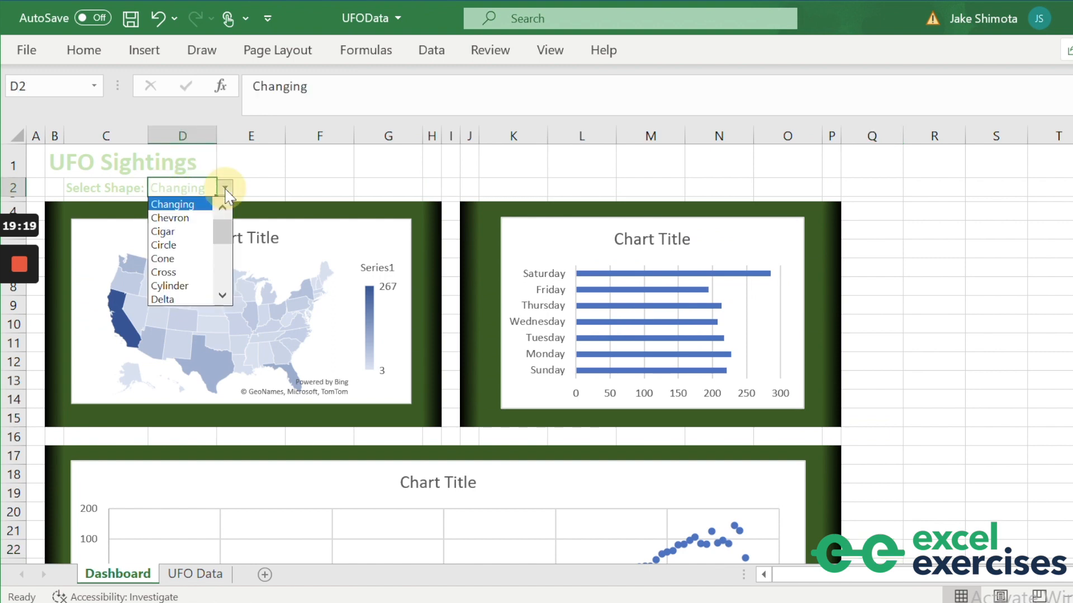
left_click(190, 218)
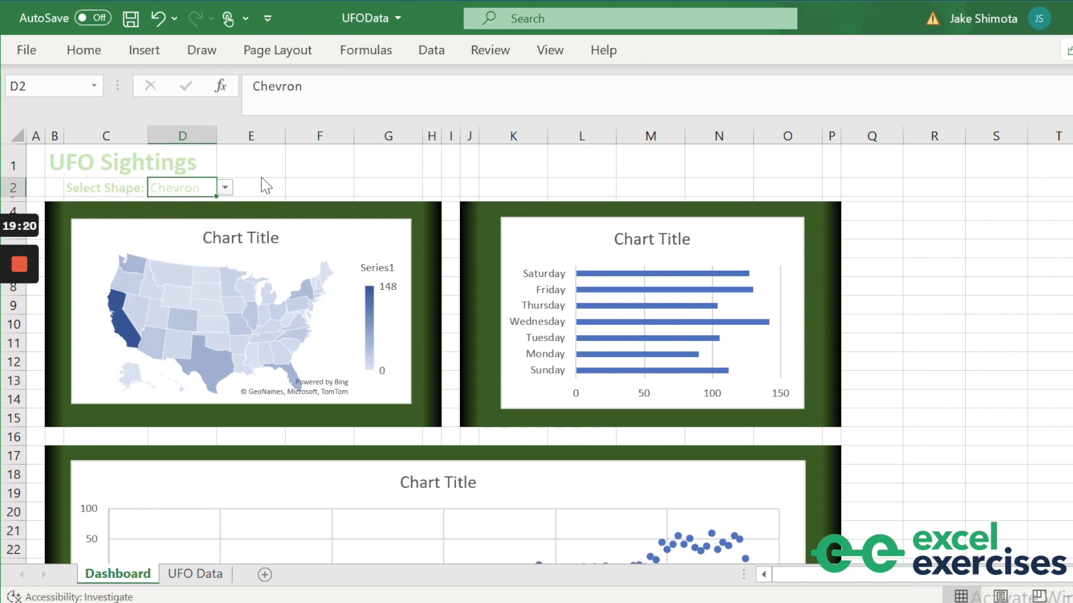
left_click(225, 188)
left_click(177, 255)
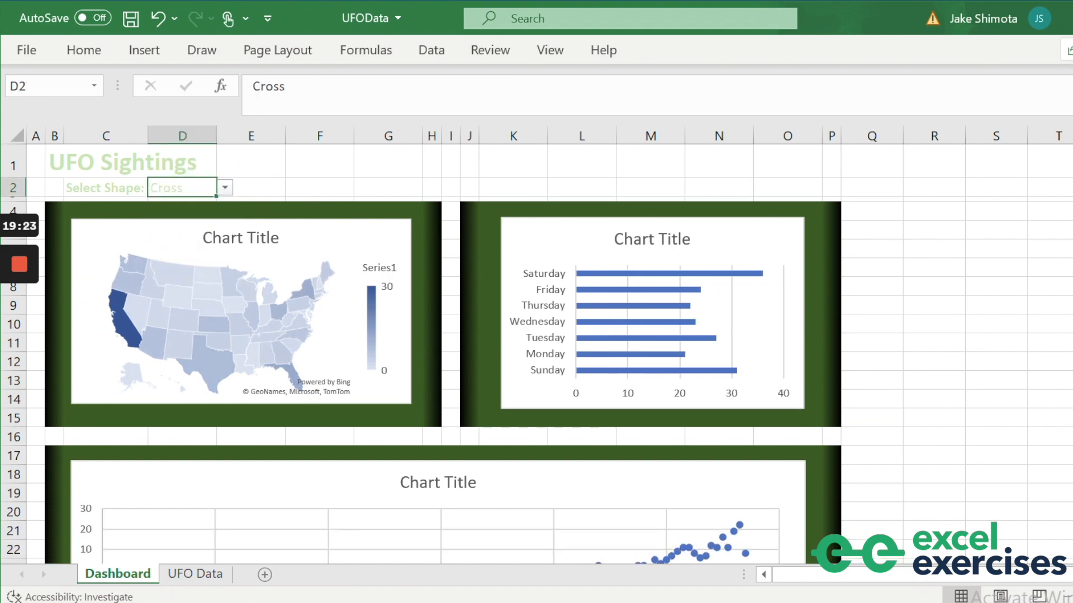
Set the D2 shape filter to All.
left_click(224, 188)
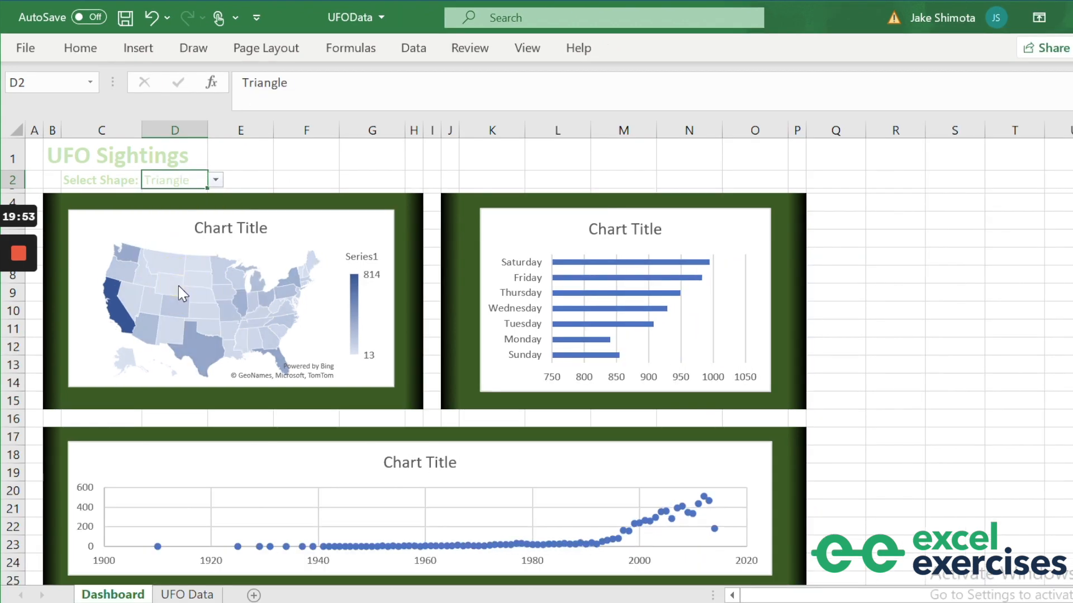
left_click(216, 180)
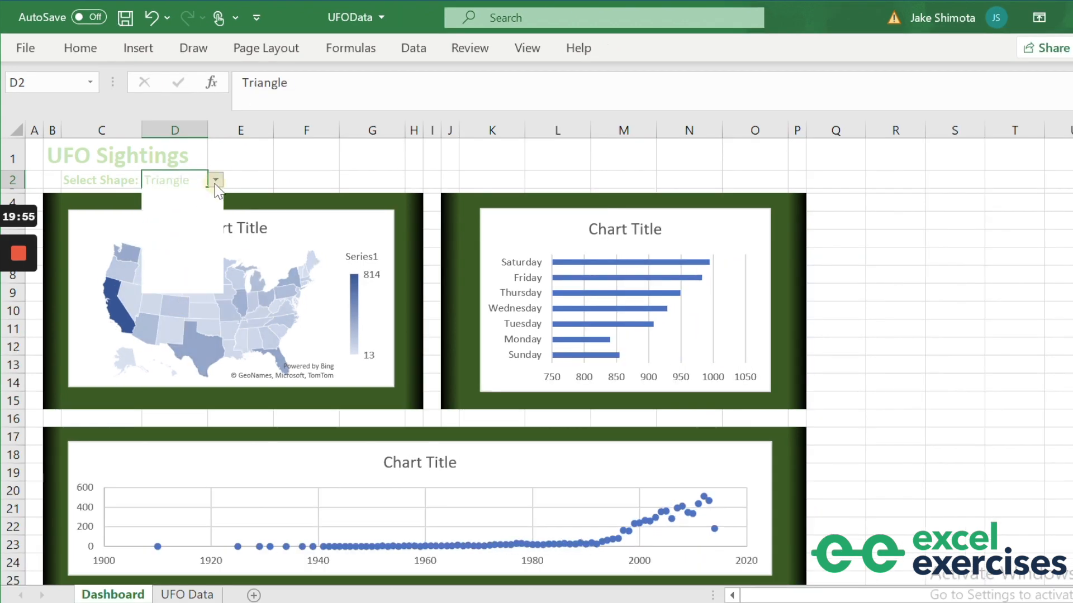
scroll(213, 233, "up", 5)
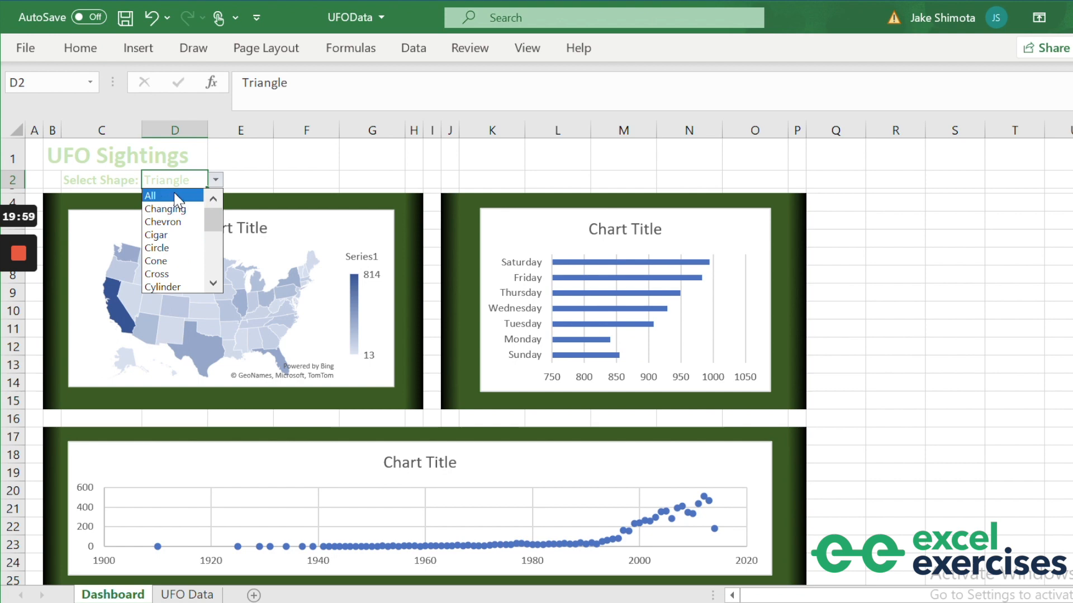
left_click(178, 197)
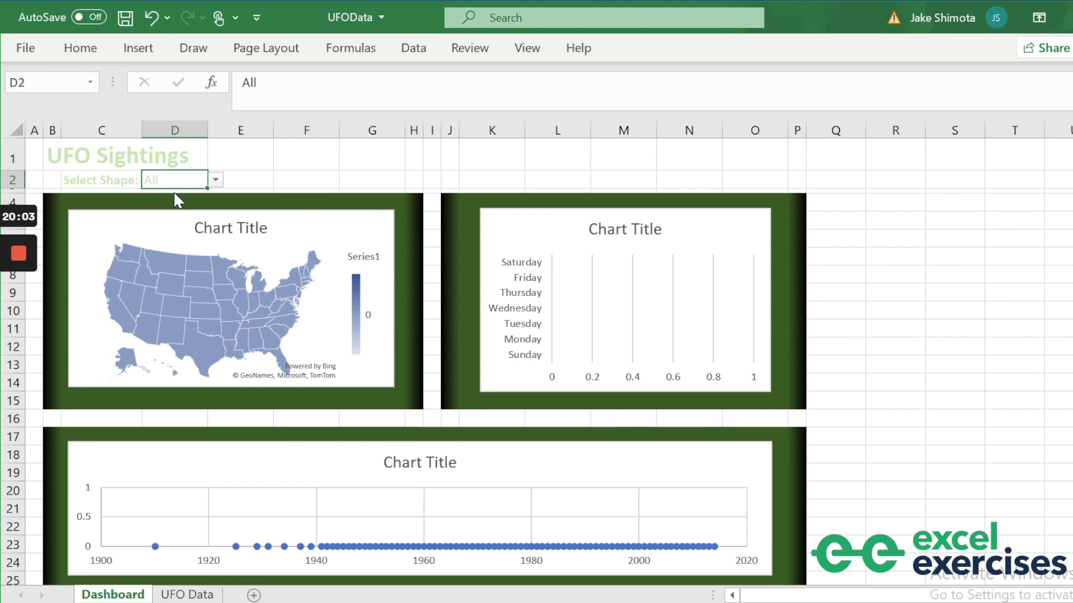
scroll(536, 335, "down", 2)
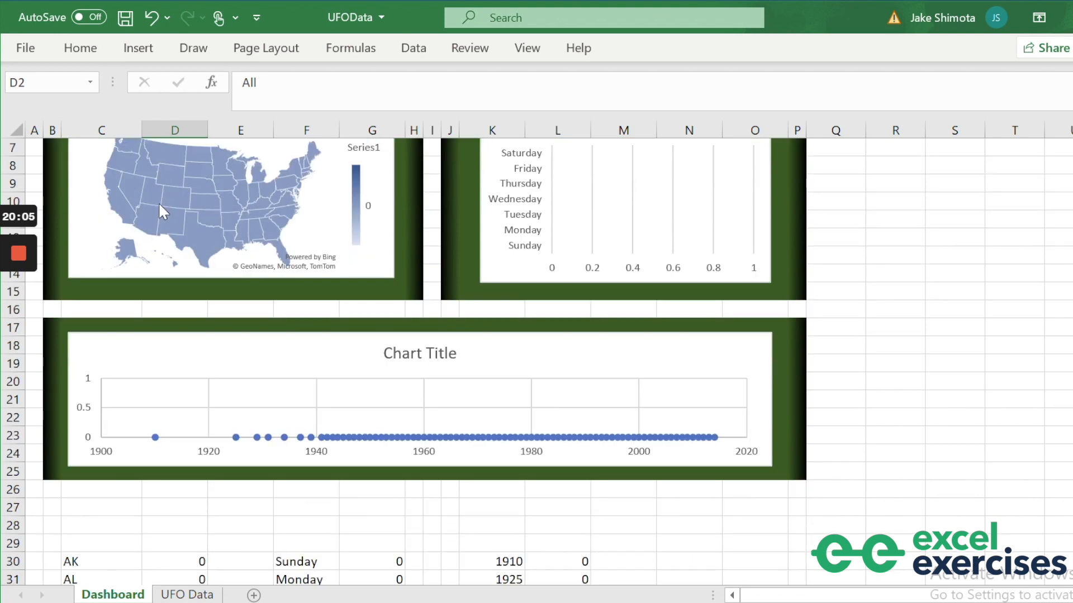
Wrap the D30 COUNTIFS in IF(D2="All", COUNTIFS(...), COUNTIFS(...)).
left_click(179, 564)
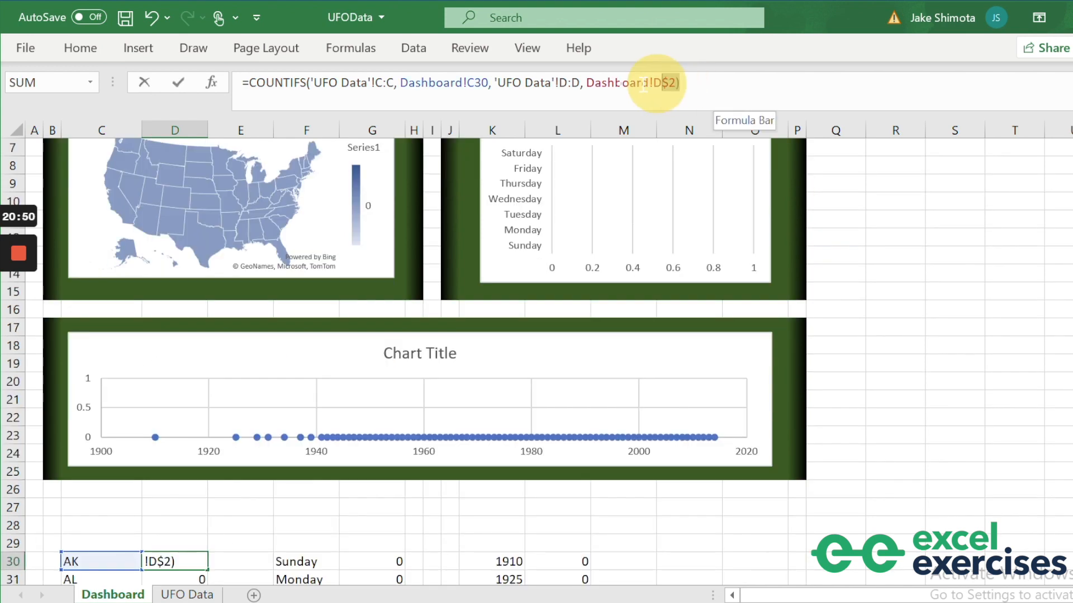
left_click_drag(598, 82, 249, 84)
key("ctrl+c")
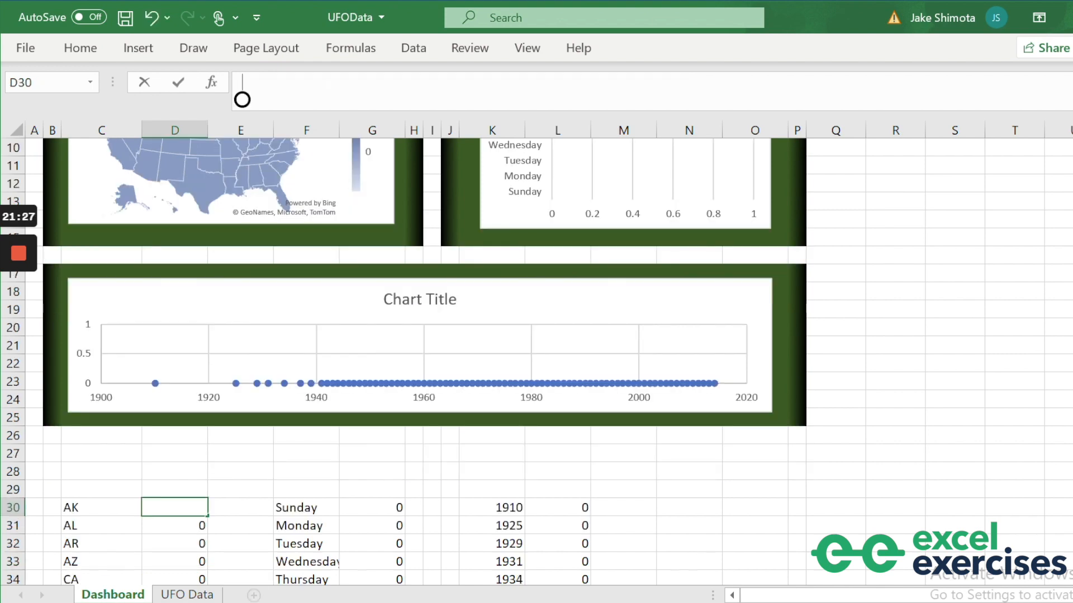
type("=IF")
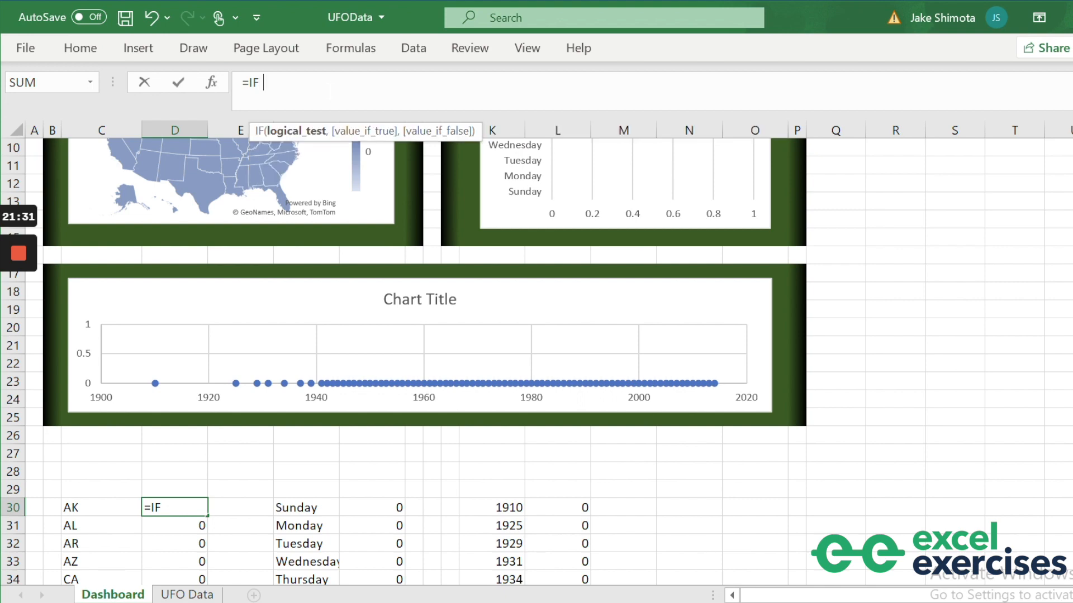
type(" D2=\"Al")
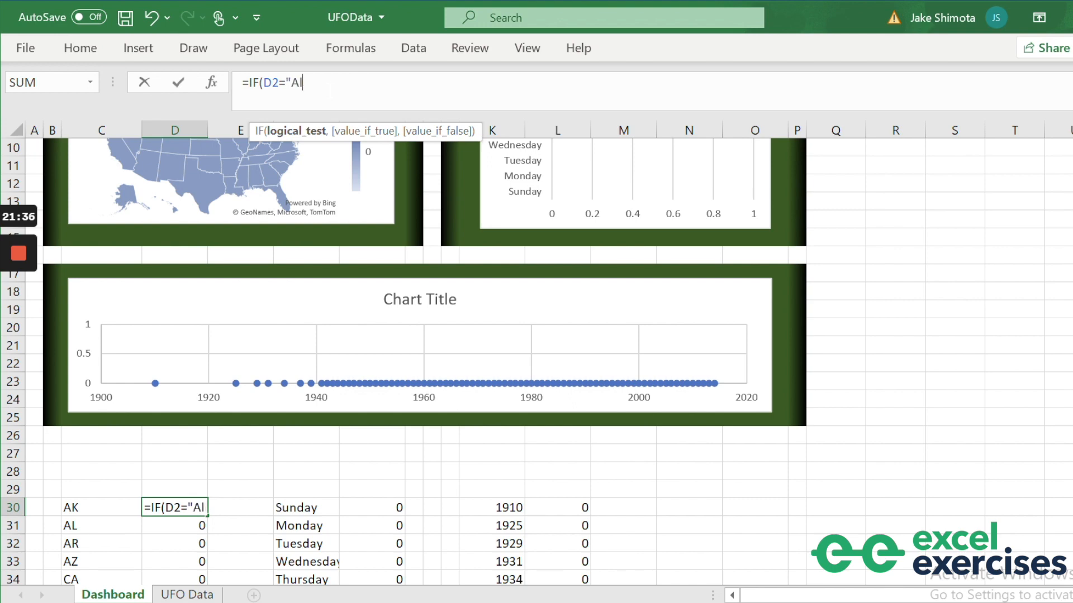
type("l\",")
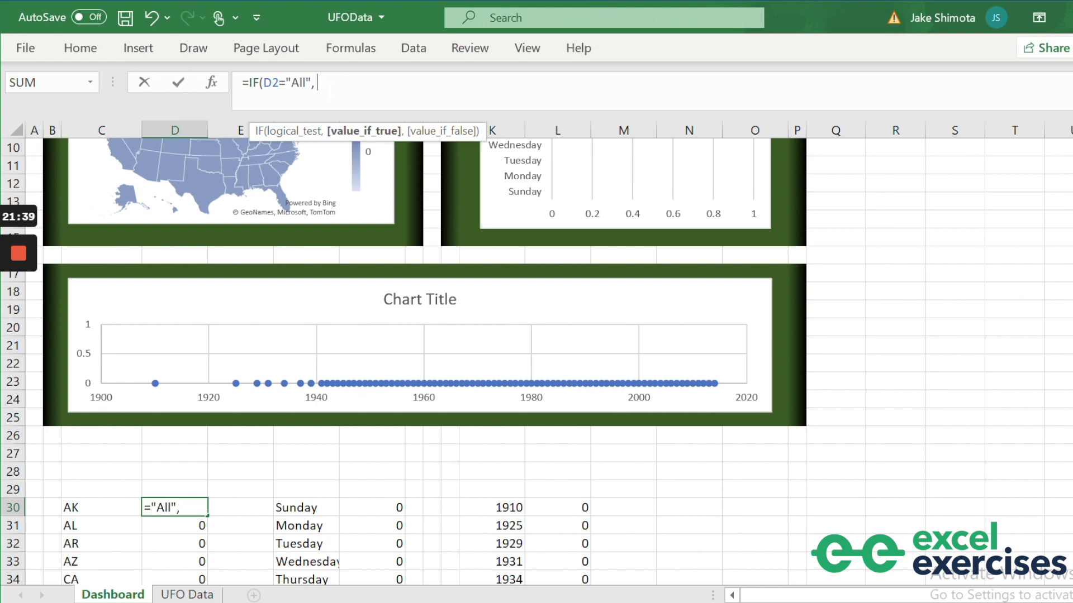
key("ctrl+v")
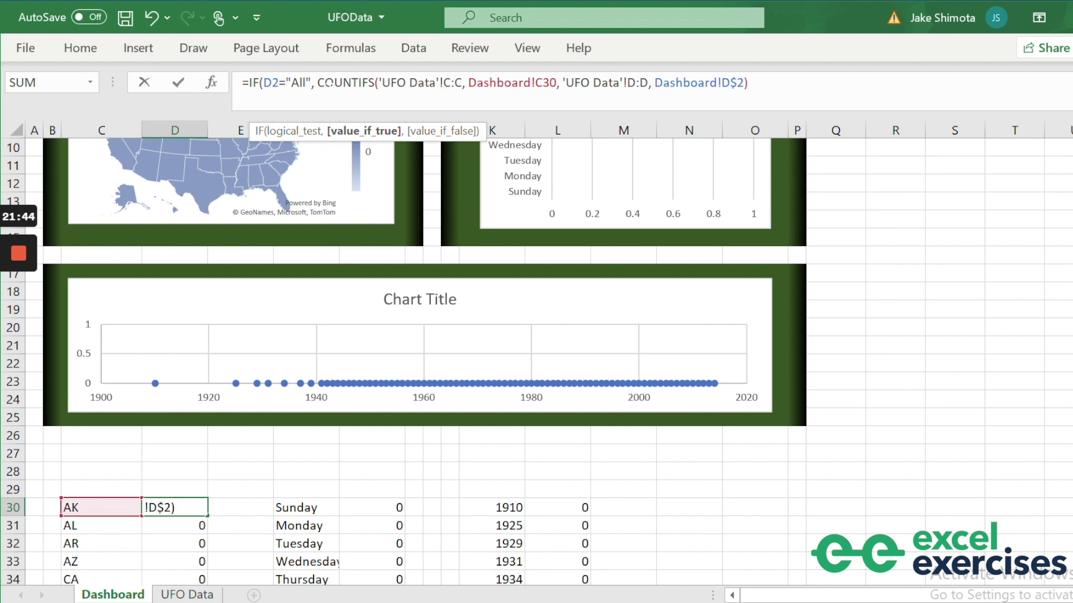
type(",")
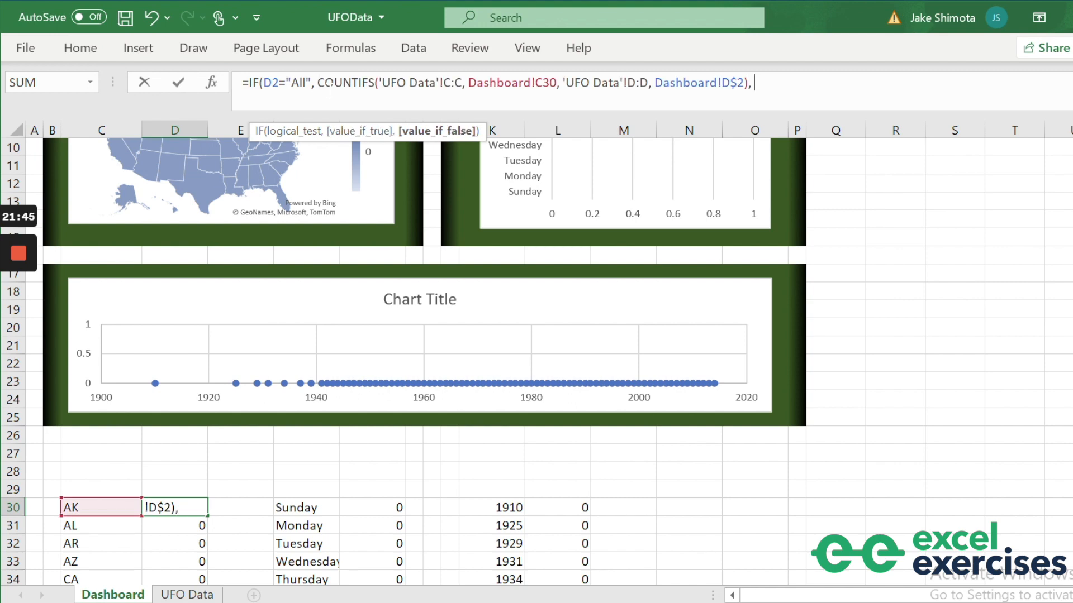
key("ctrl+v")
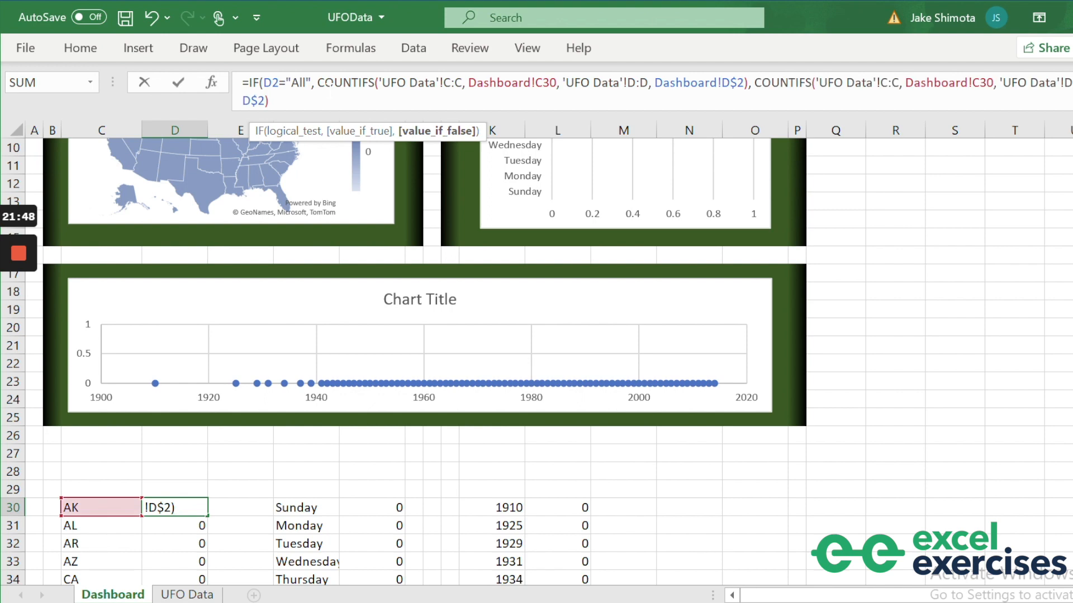
type(")")
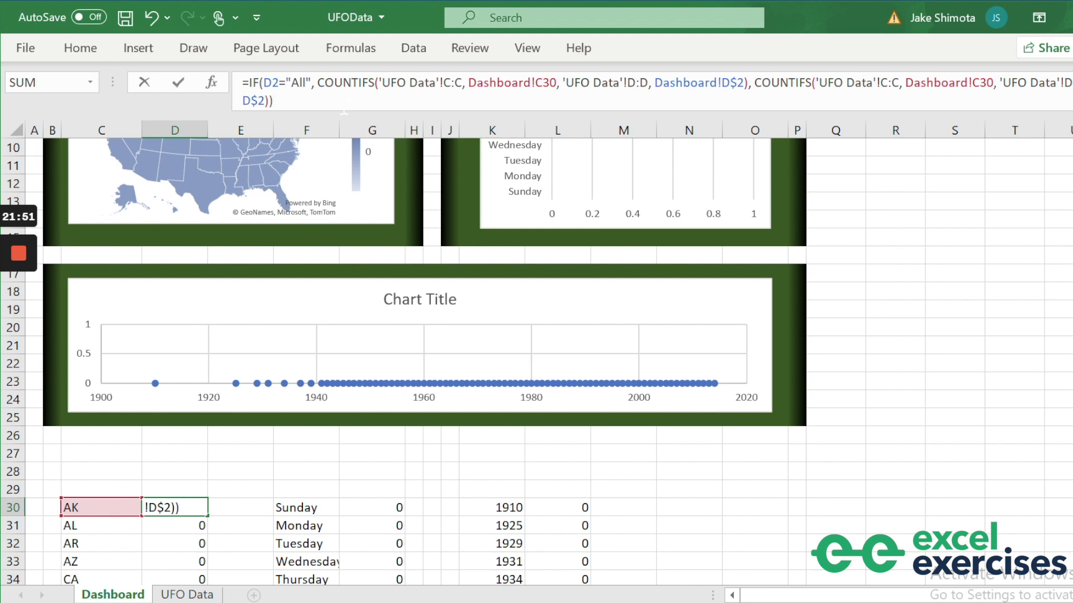
Change the first COUNTIFS shape criterion to "*".
double_click(302, 83)
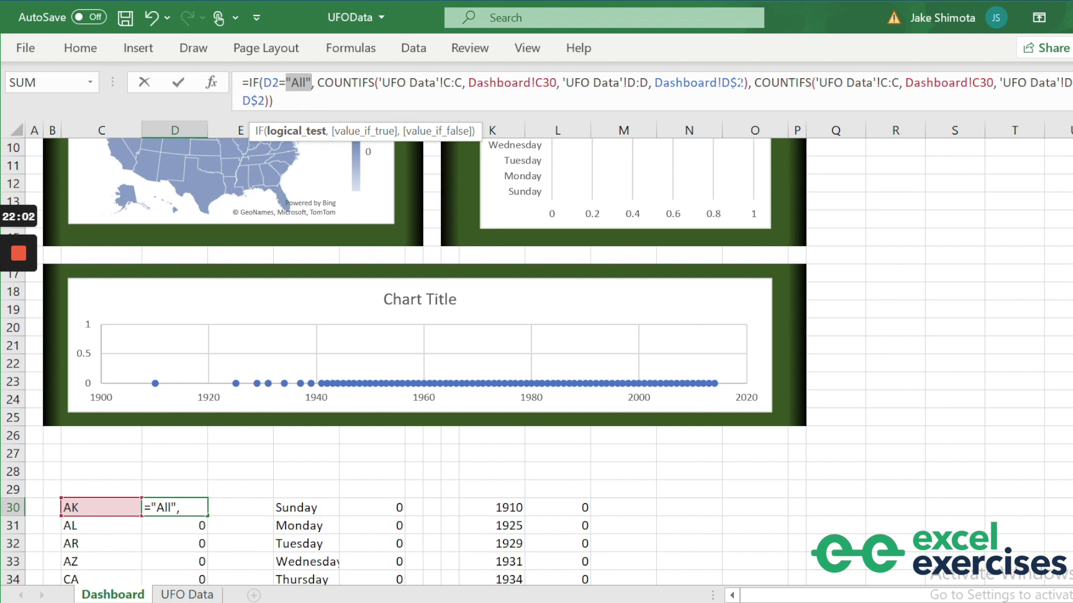
left_click_drag(745, 83, 654, 84)
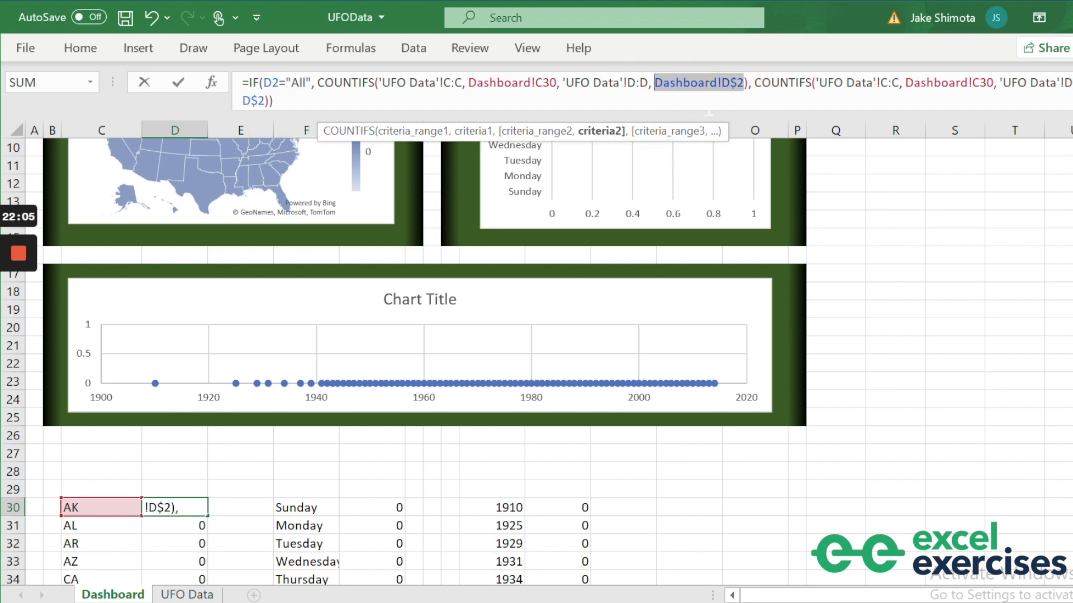
type("\"")
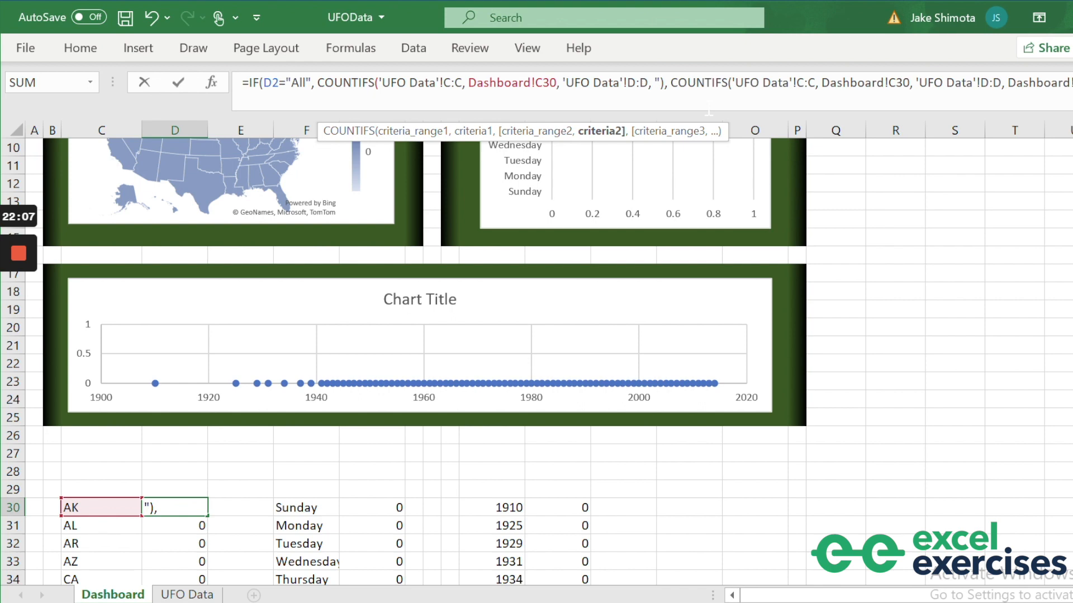
type("*")
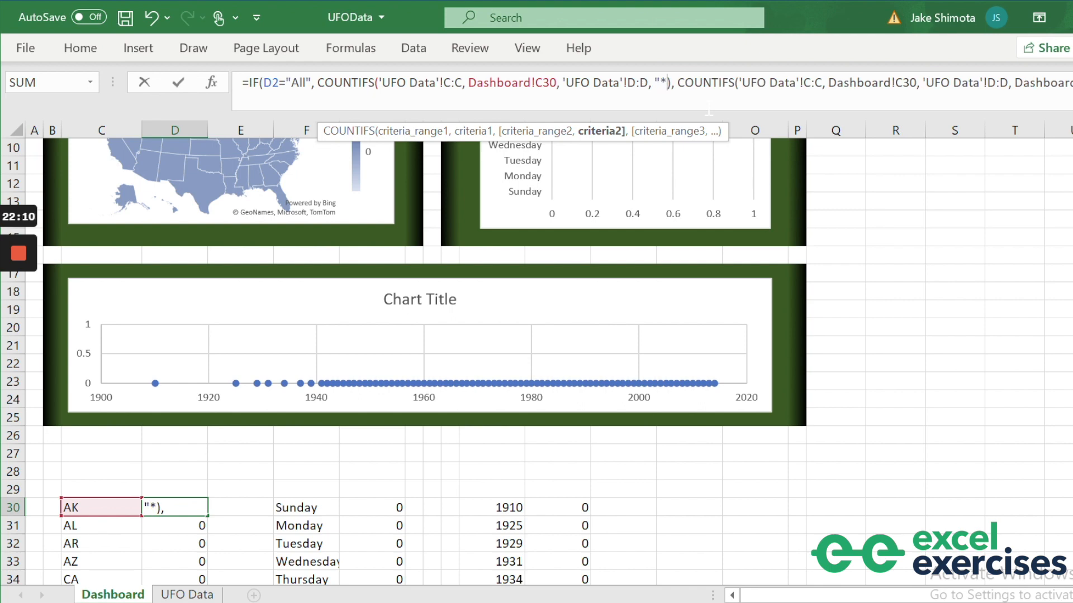
type("\"")
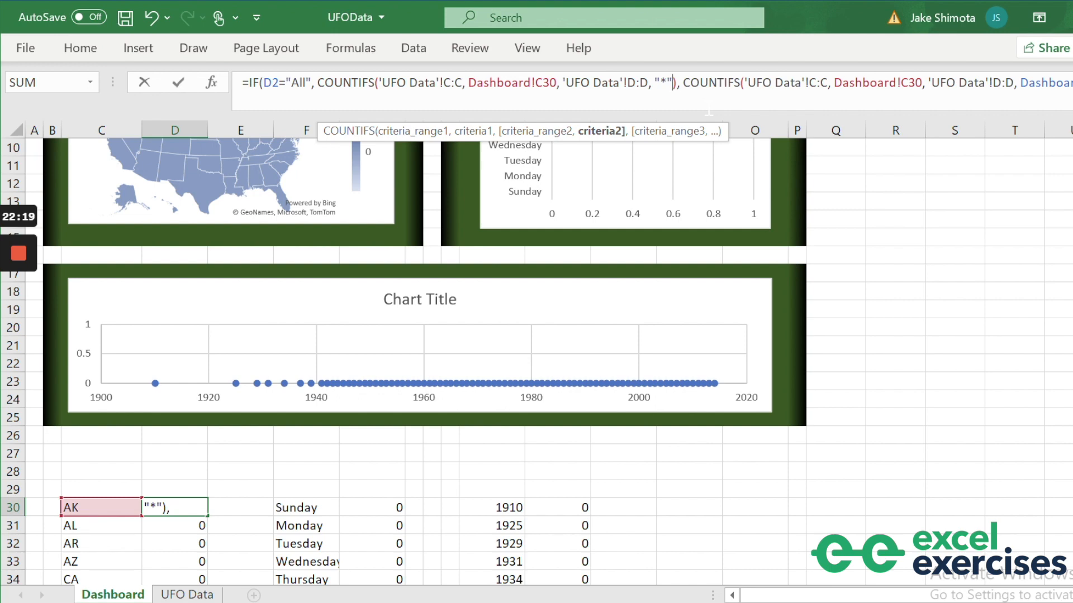
key("Return")
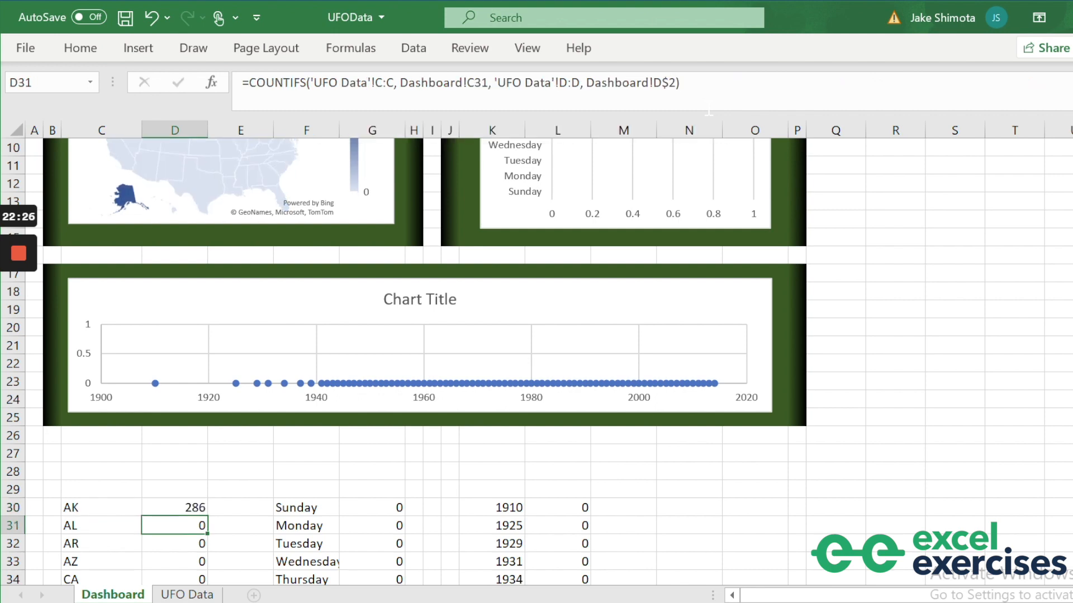
key("Up")
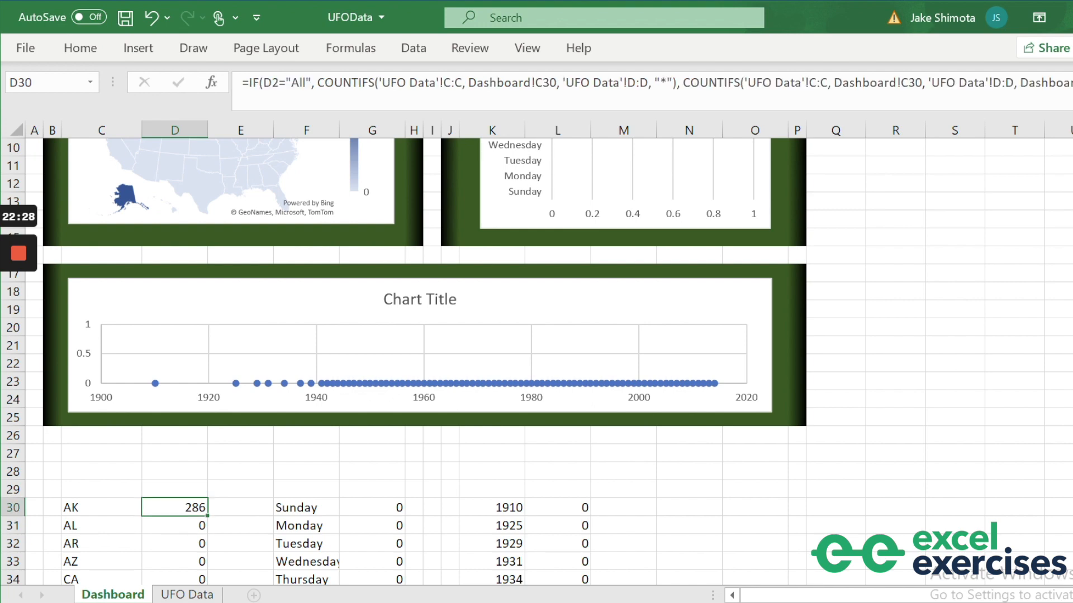
key("ctrl+shift+Down")
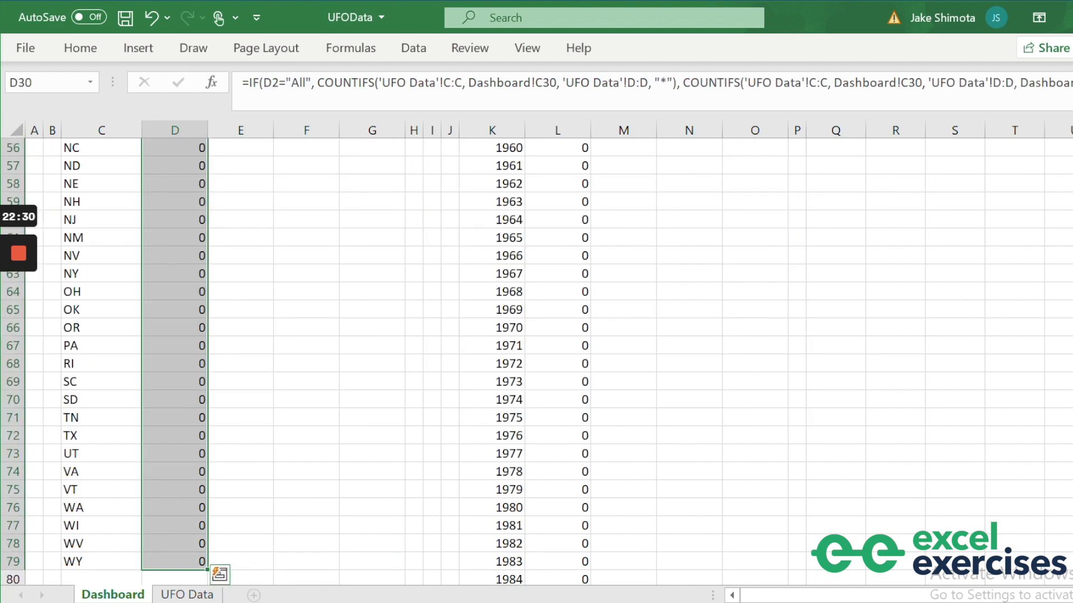
key("ctrl+v")
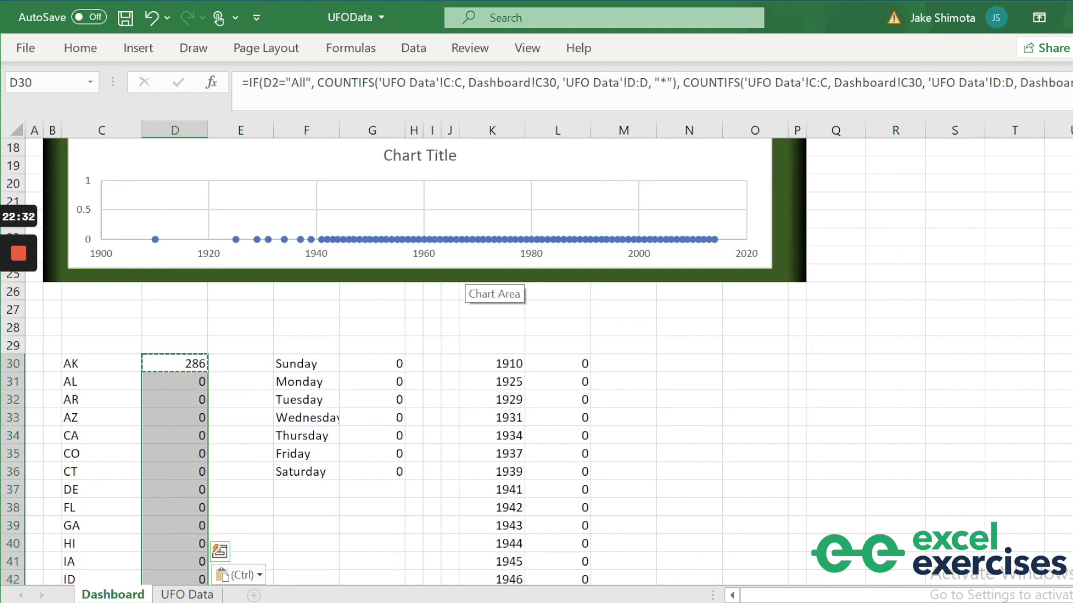
key("Escape")
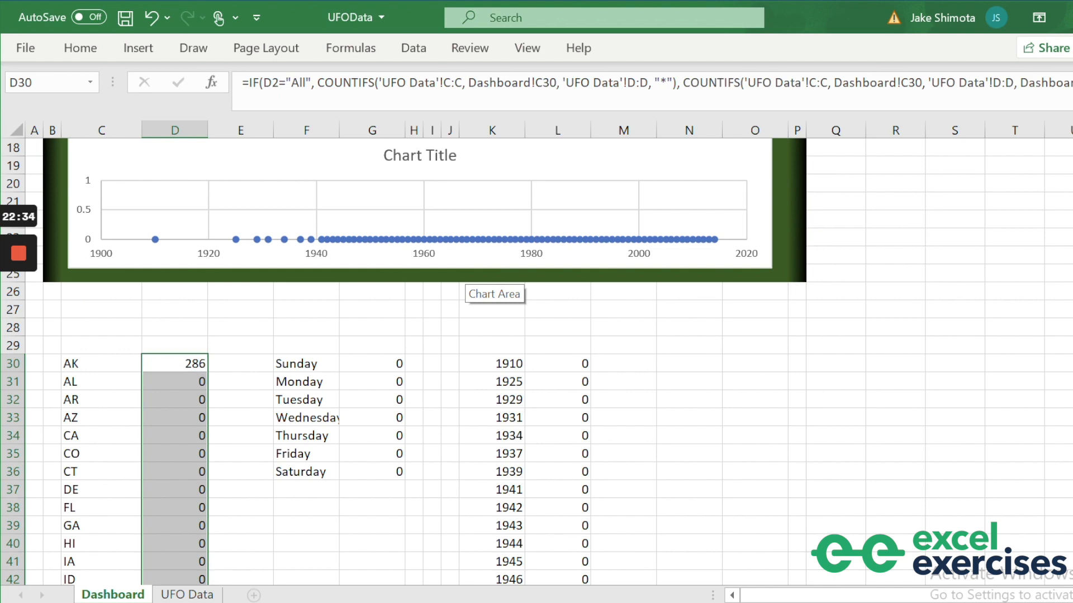
key("Up")
key("Down")
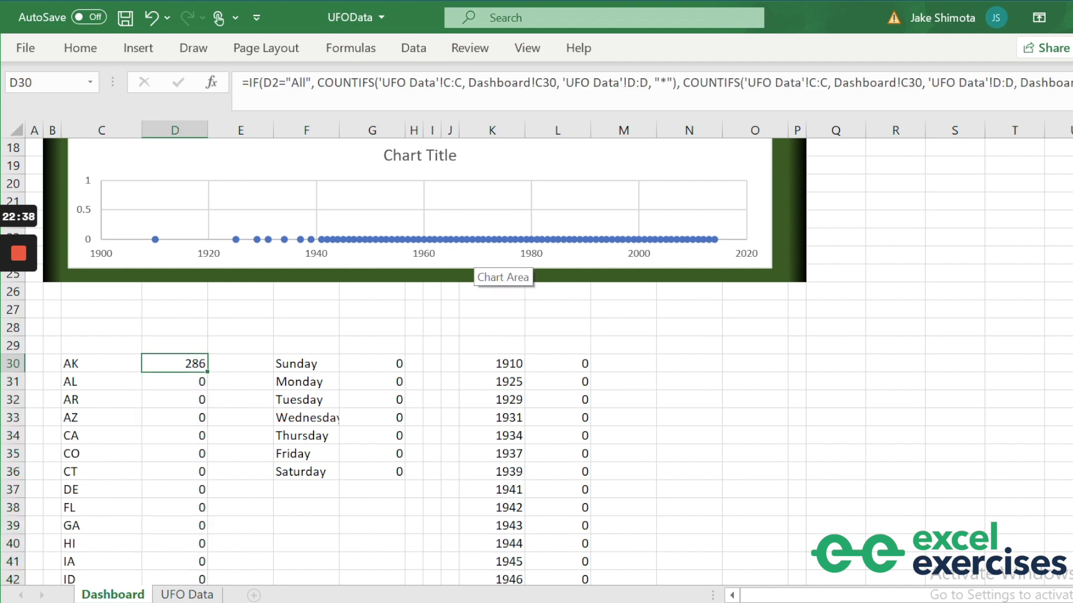
left_click(269, 83)
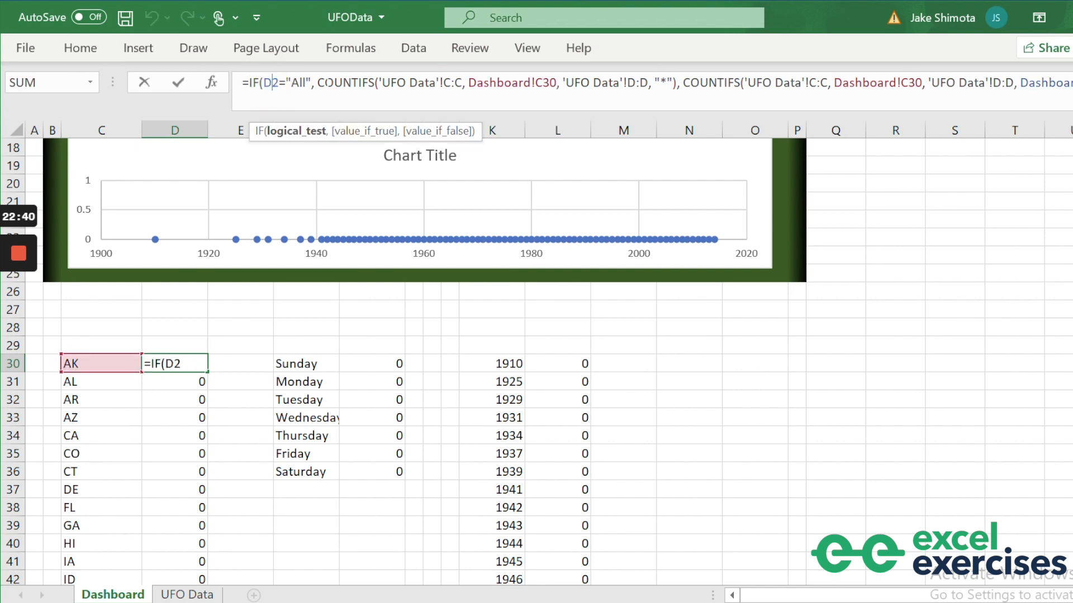
type("$")
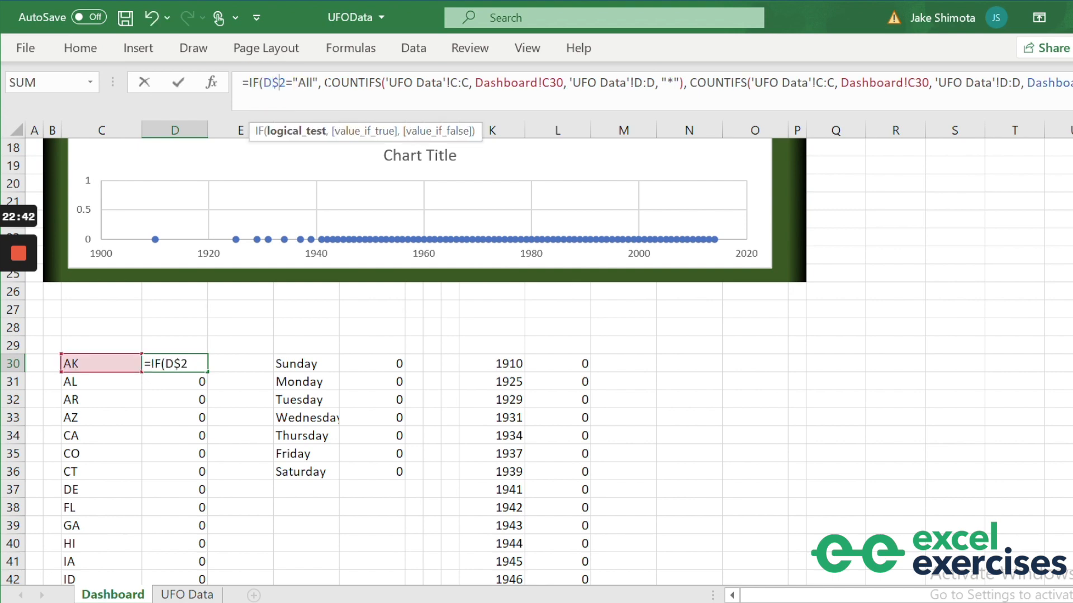
key("Return")
key("Up")
key("ctrl+c")
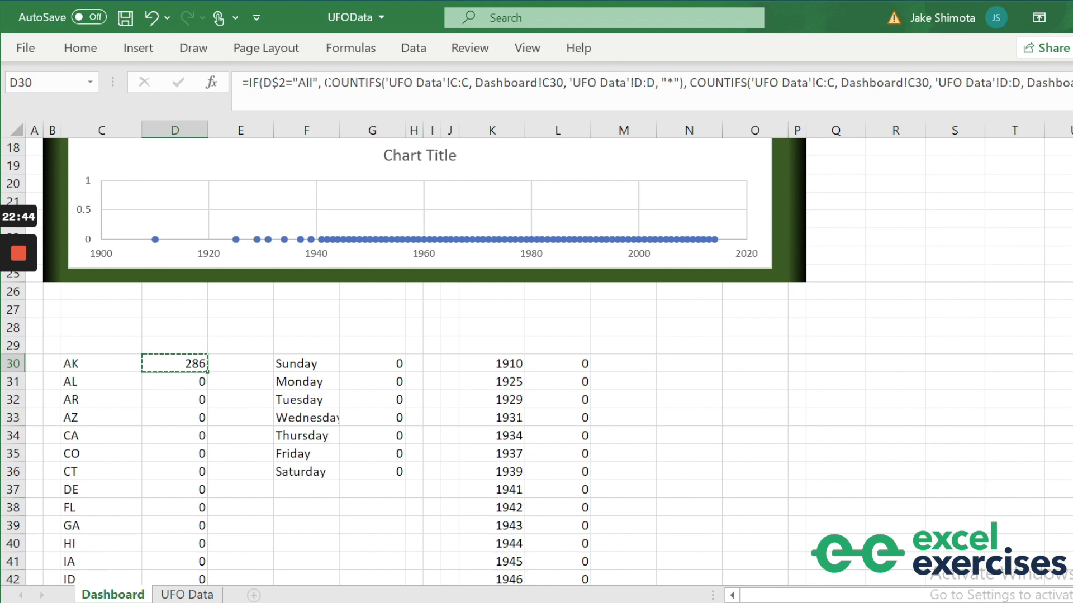
key("ctrl+shift+Down")
key("ctrl+v")
key("ctrl+BackSpace")
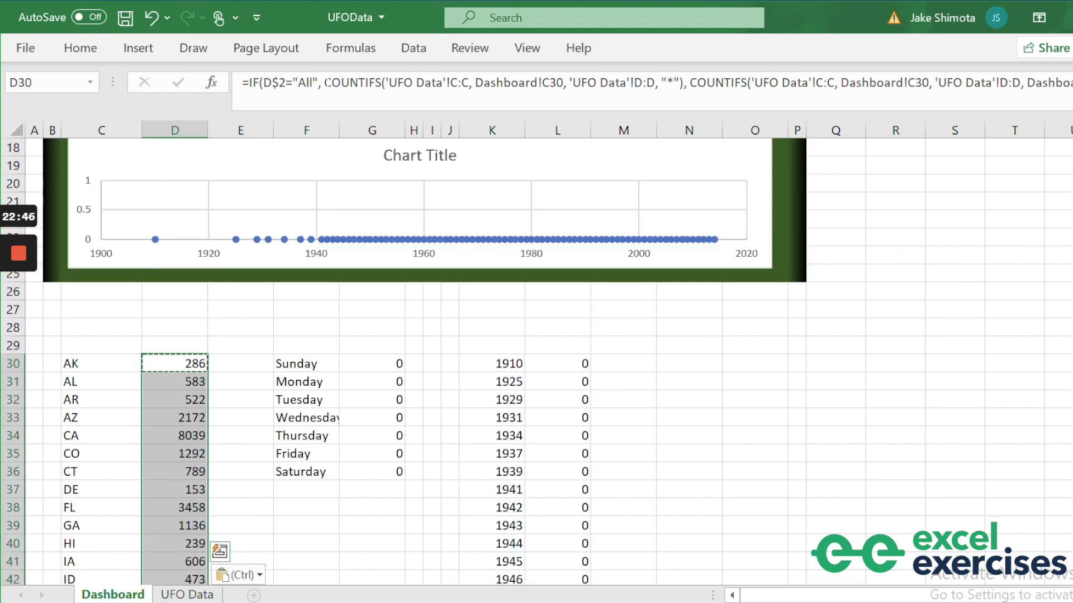
key("Escape")
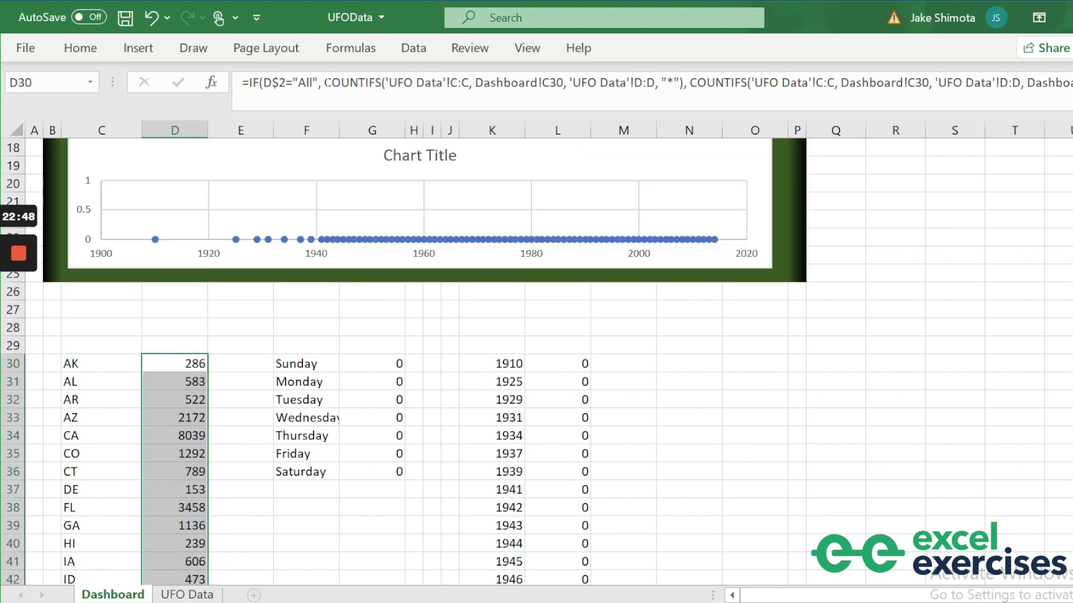
scroll(536, 335, "up", 6)
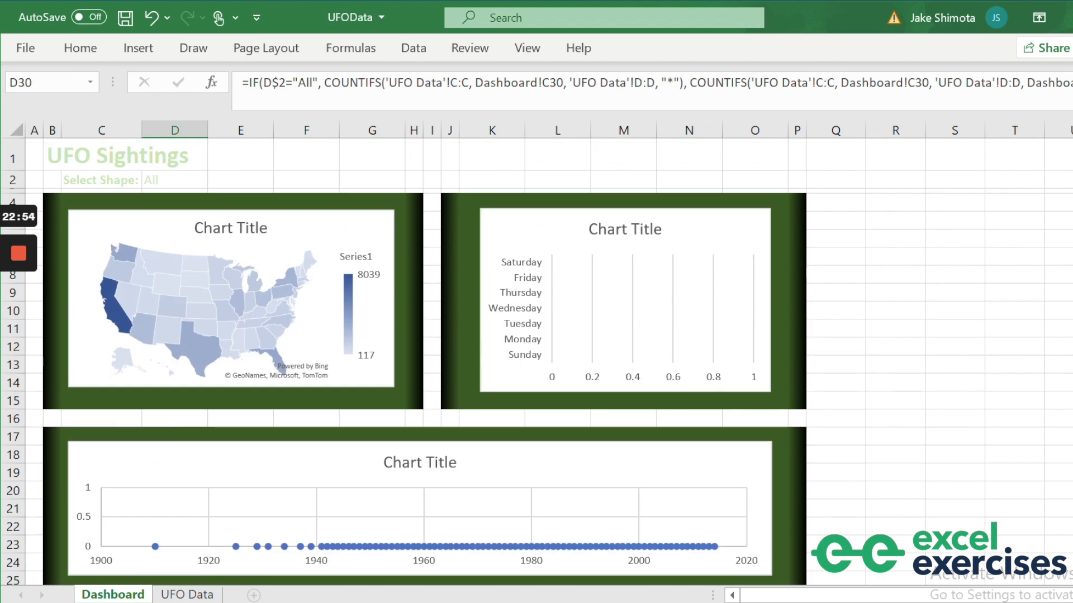
scroll(537, 357, "down", 4)
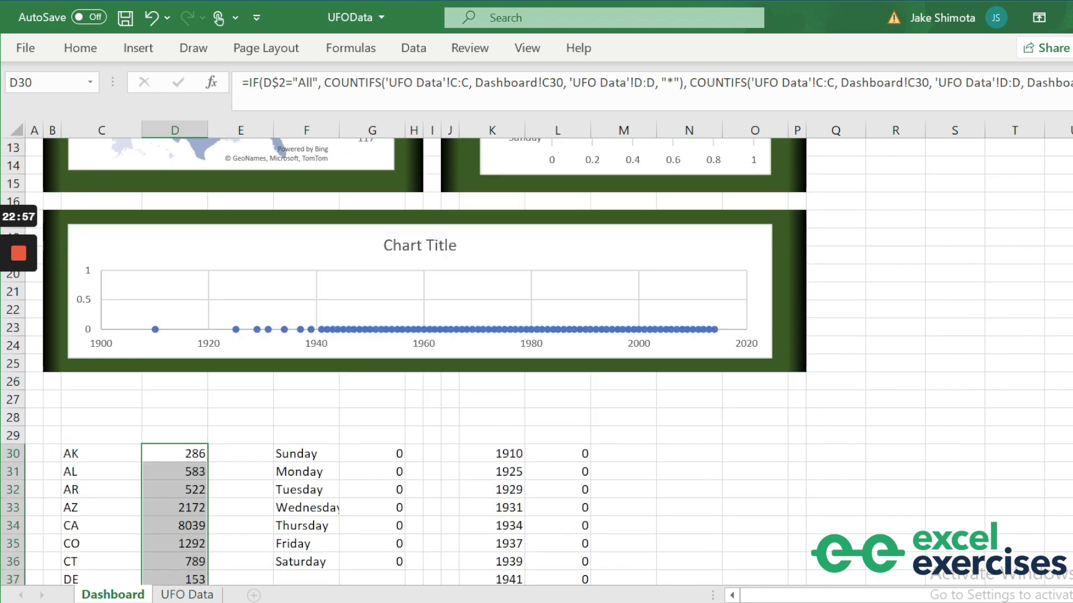
Rewrite G30 as IF(D$2="All", COUNTIFS(...,"*"), COUNTIFS(...,D$2)).
left_click(368, 454)
left_click_drag(676, 82, 249, 82)
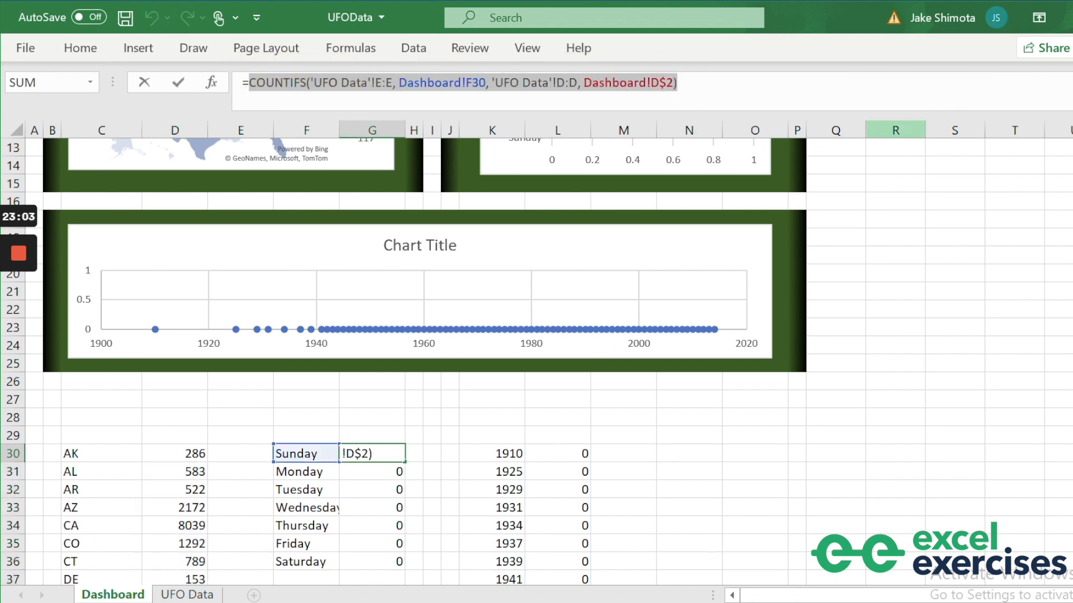
type("IF(")
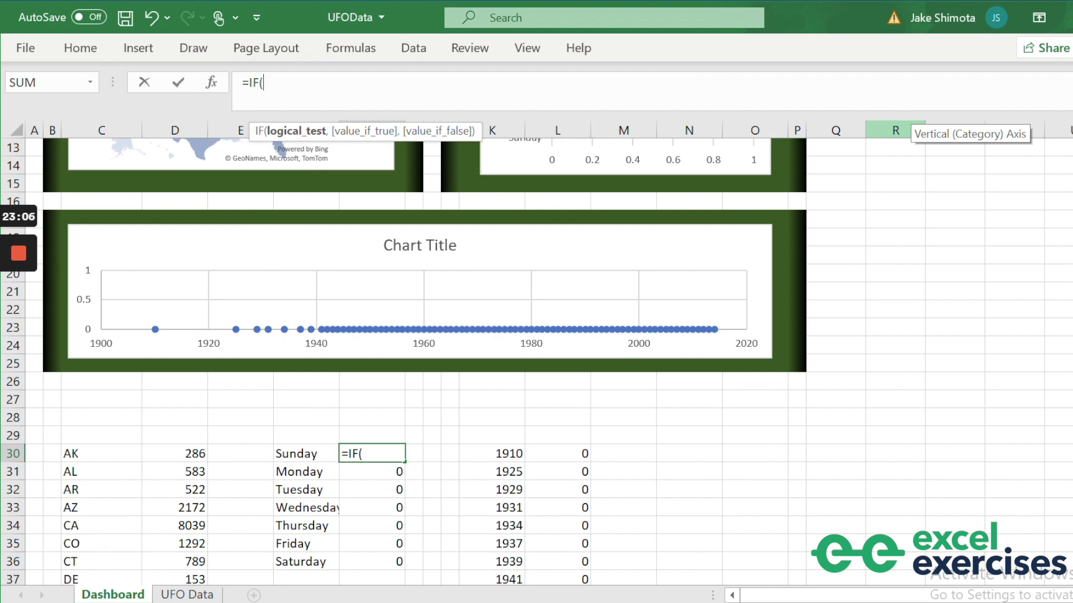
type("D$2=")
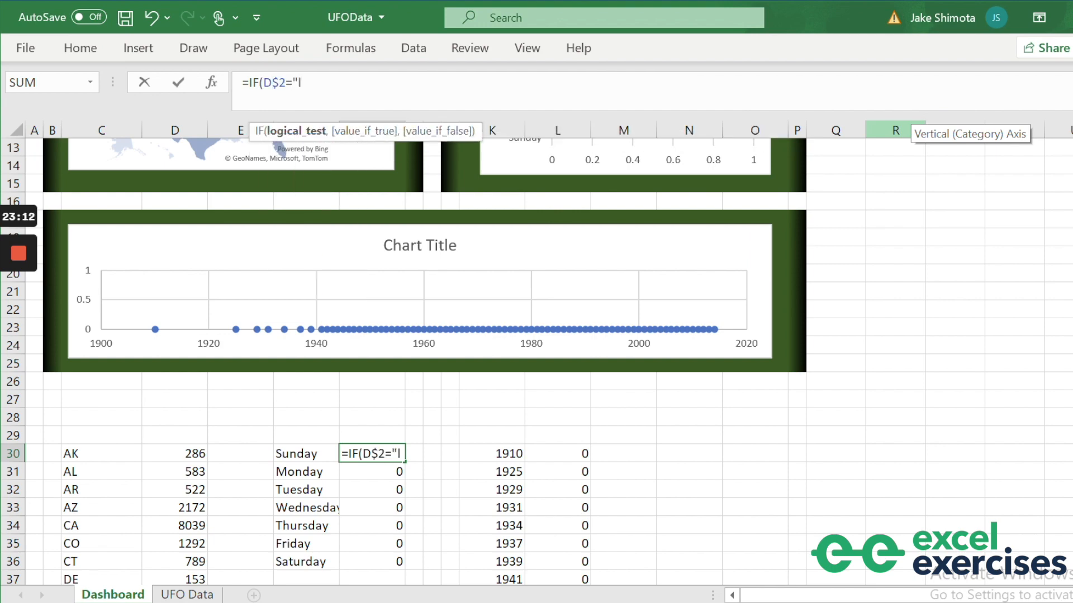
type("\"All\",")
key("ctrl+v")
type(",")
key("ctrl+v")
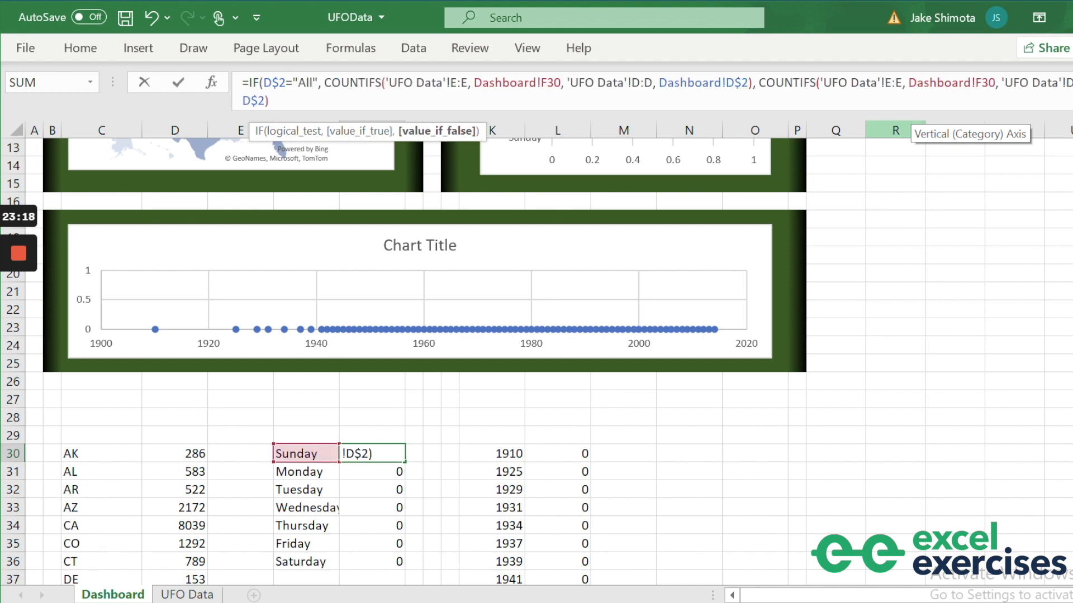
type(")")
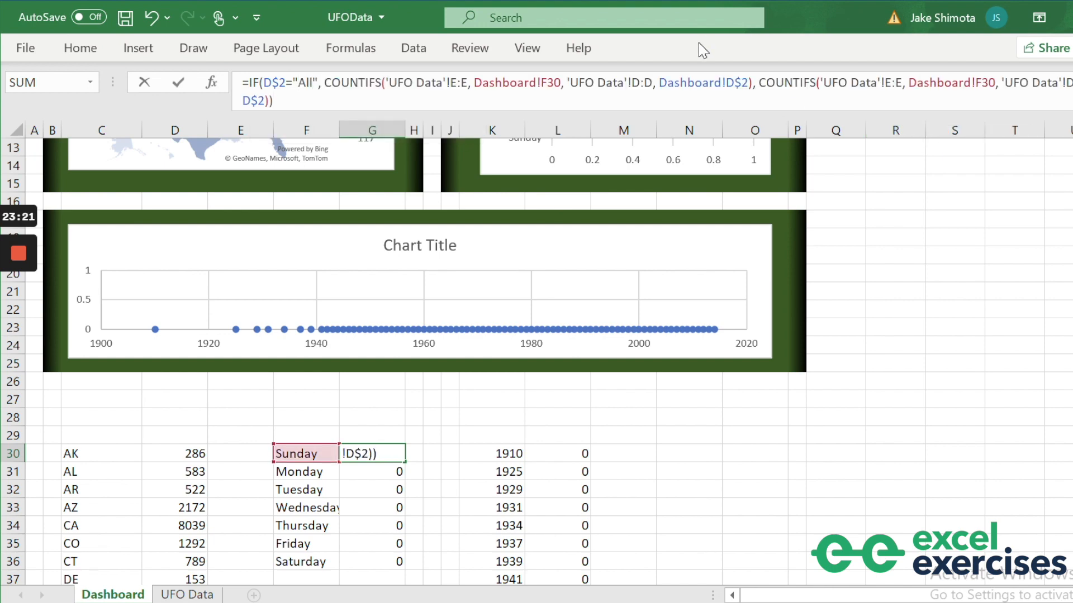
left_click_drag(749, 83, 660, 83)
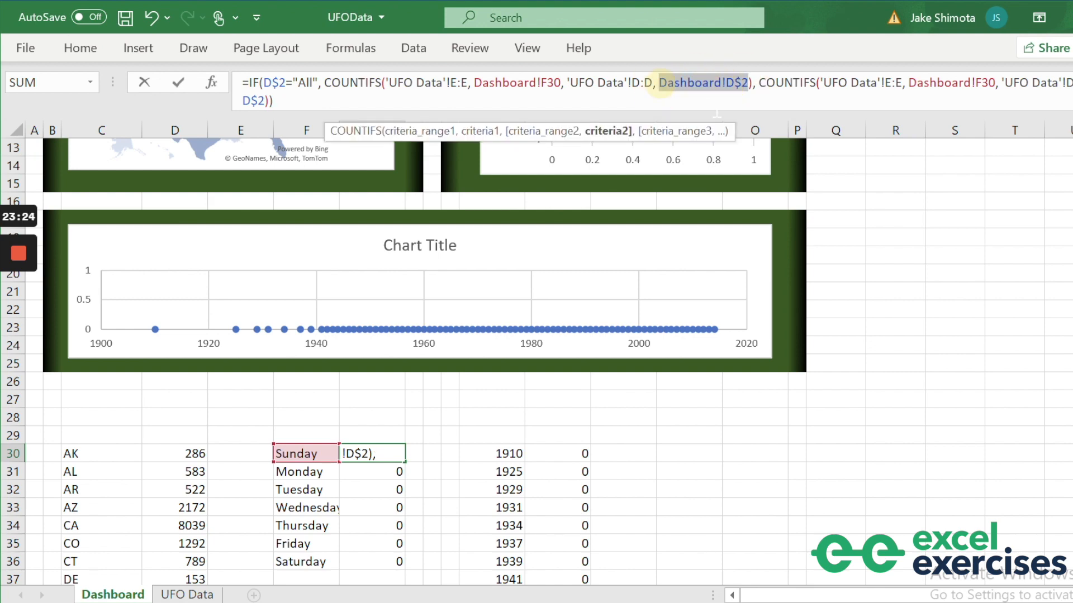
type("\"*\"")
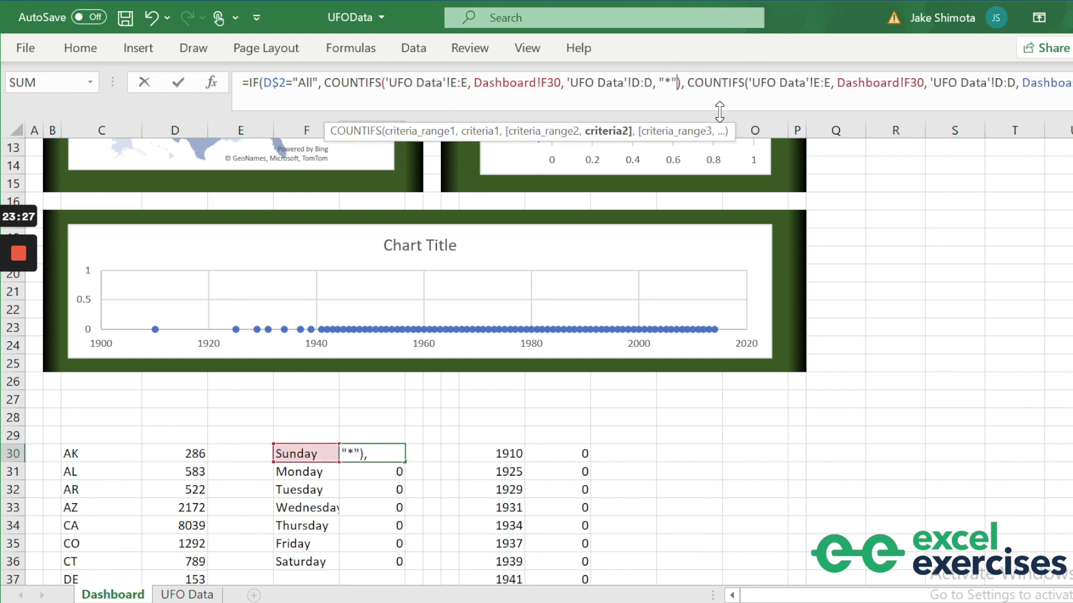
key("Return")
Fill the G30 formula down to G36, then select the 1910 count formula in L30.
left_click(373, 454)
left_click_drag(404, 461, 402, 567)
left_click(556, 454)
left_click_drag(677, 83, 250, 83)
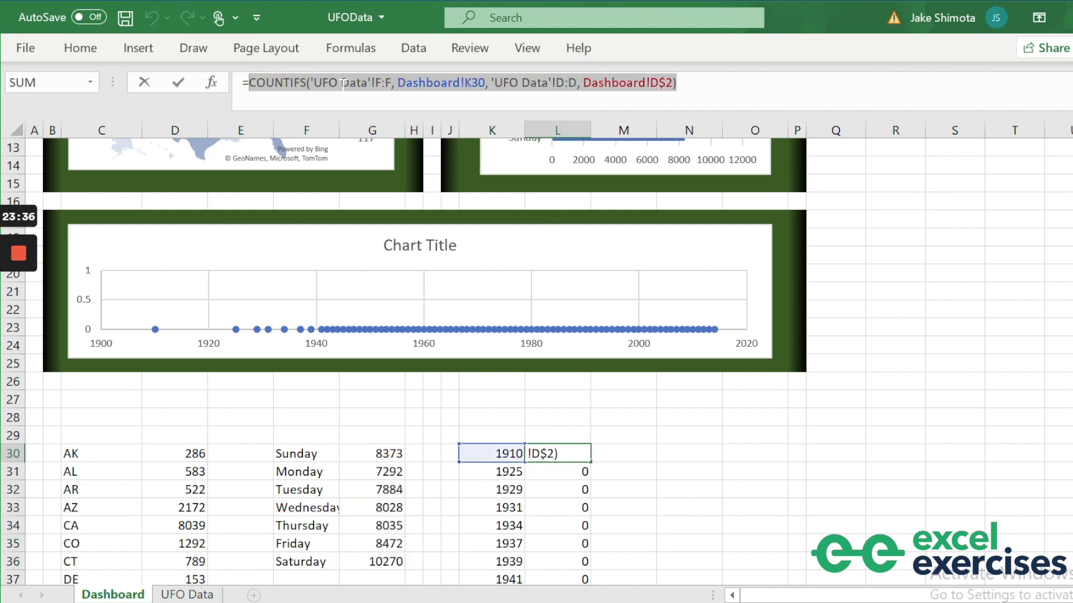
Rewrite L30 as IF(D$2="All", COUNTIFS(...,"*"), COUNTIFS(...,D$2)).
key("Escape")
left_click_drag(676, 82, 249, 83)
type("IF")
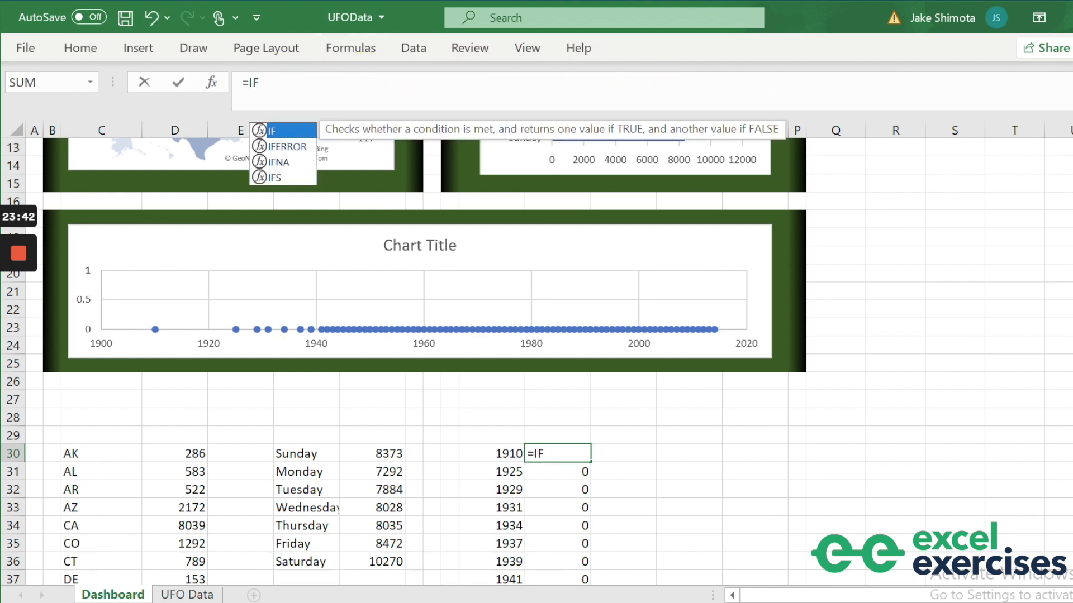
type("(D$2=\"All\"")
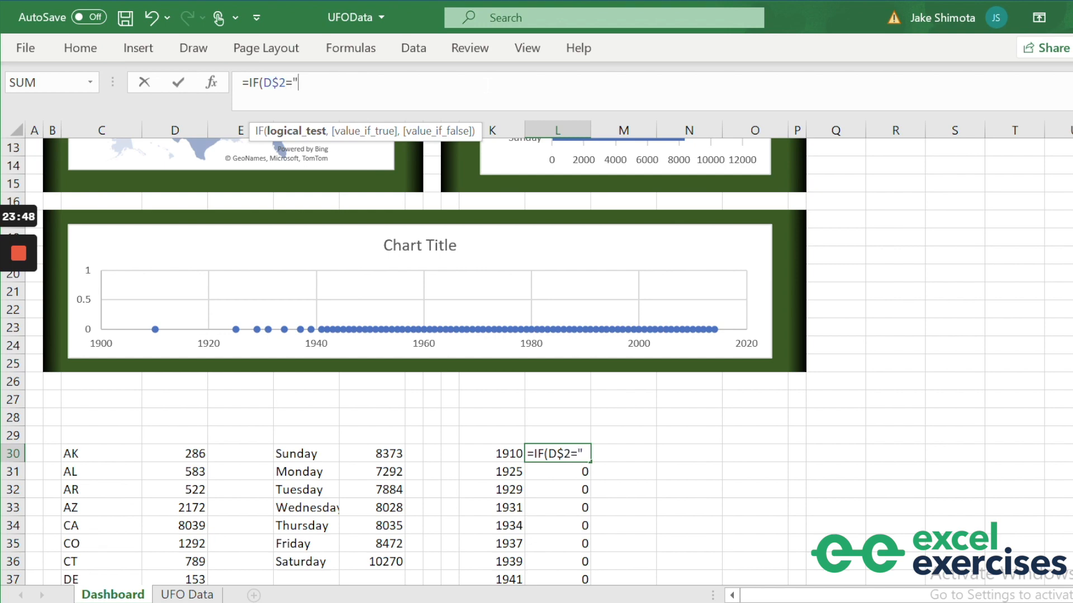
type(",")
key("ctrl+v")
type(",")
key("ctrl+v")
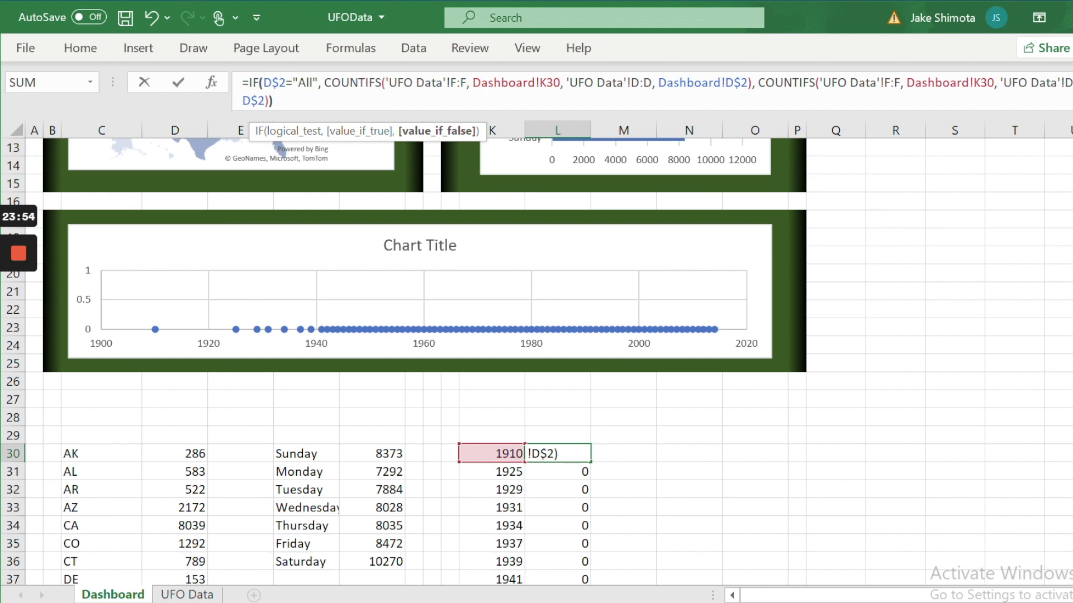
type(")")
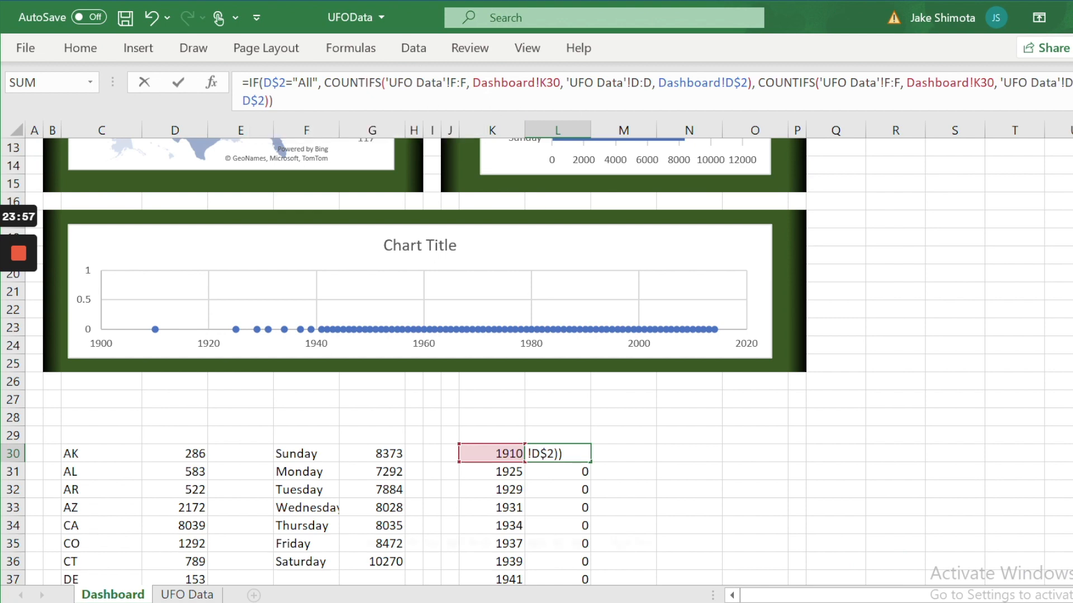
left_click_drag(747, 84, 659, 84)
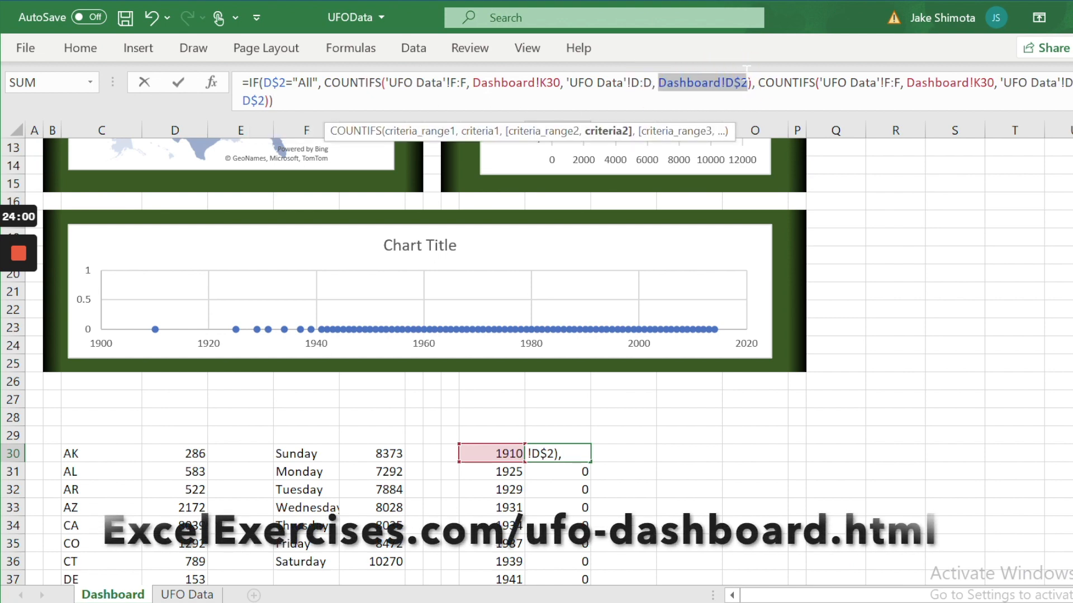
type("\"*\"")
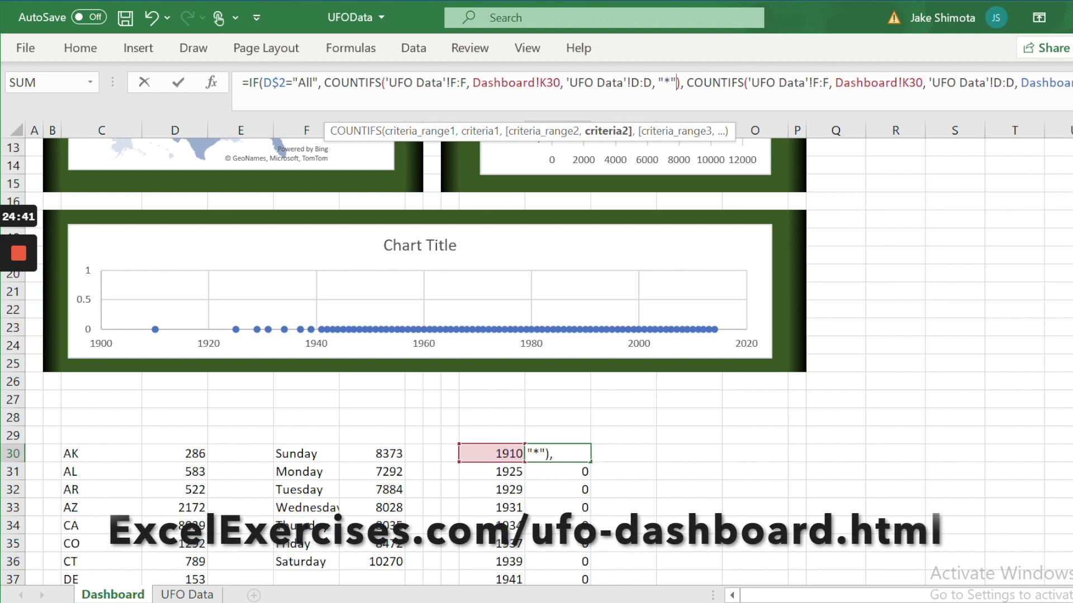
key("Return")
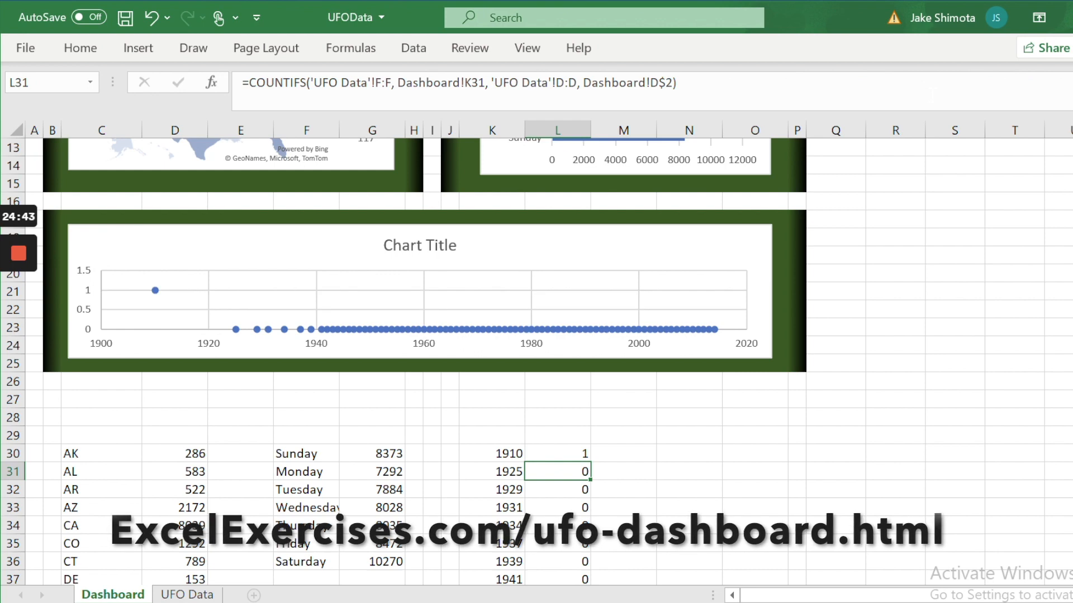
Copy the L30 formula down through L110 for every year to 2014.
key("Up")
key("ctrl+c")
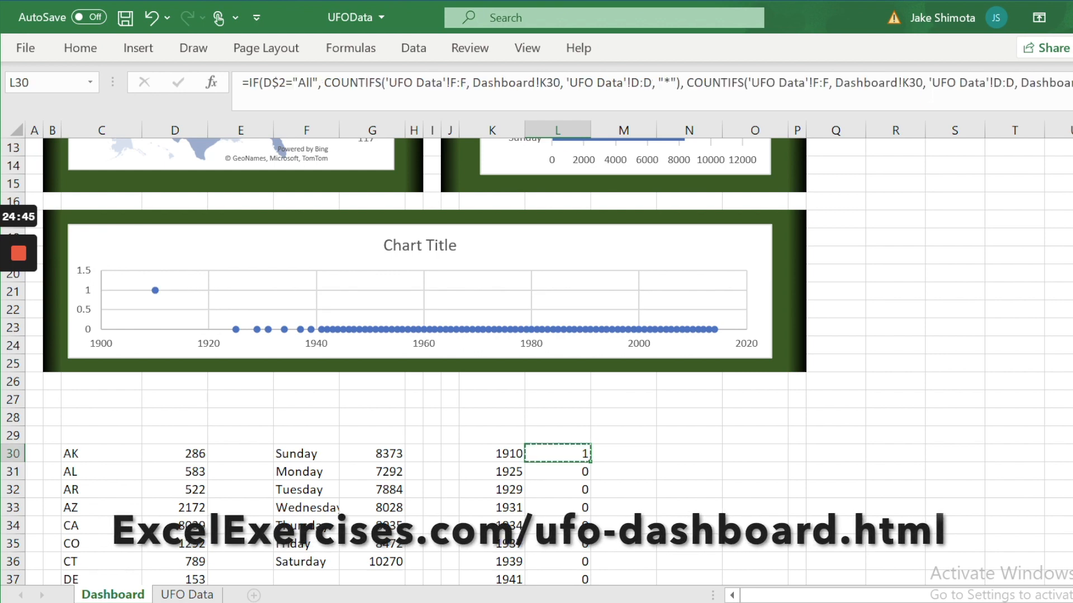
key("ctrl+shift+Down")
key("ctrl+v")
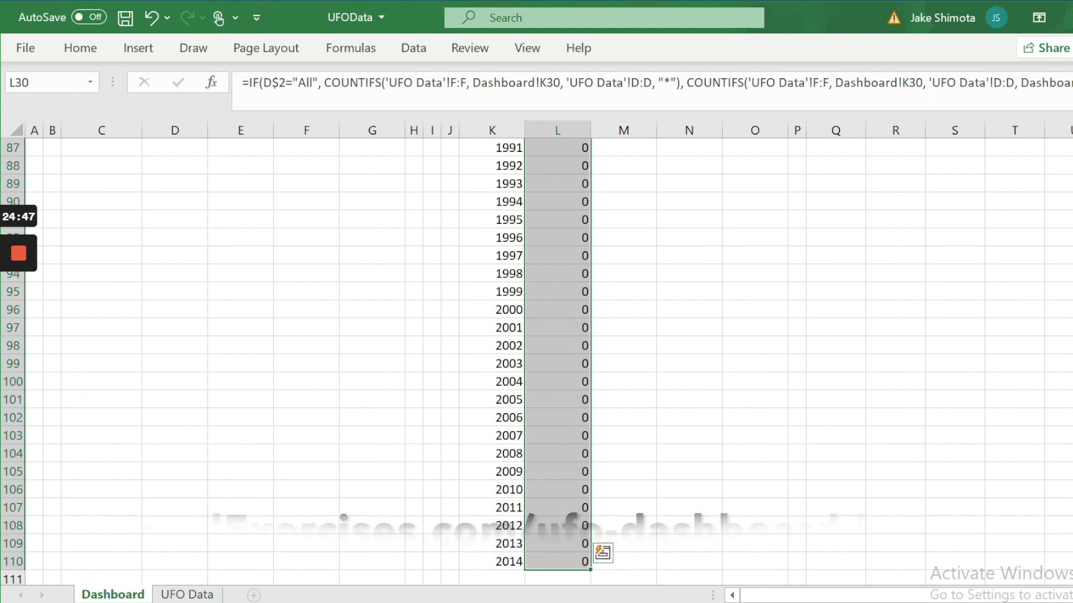
key("ctrl+v")
key("Escape")
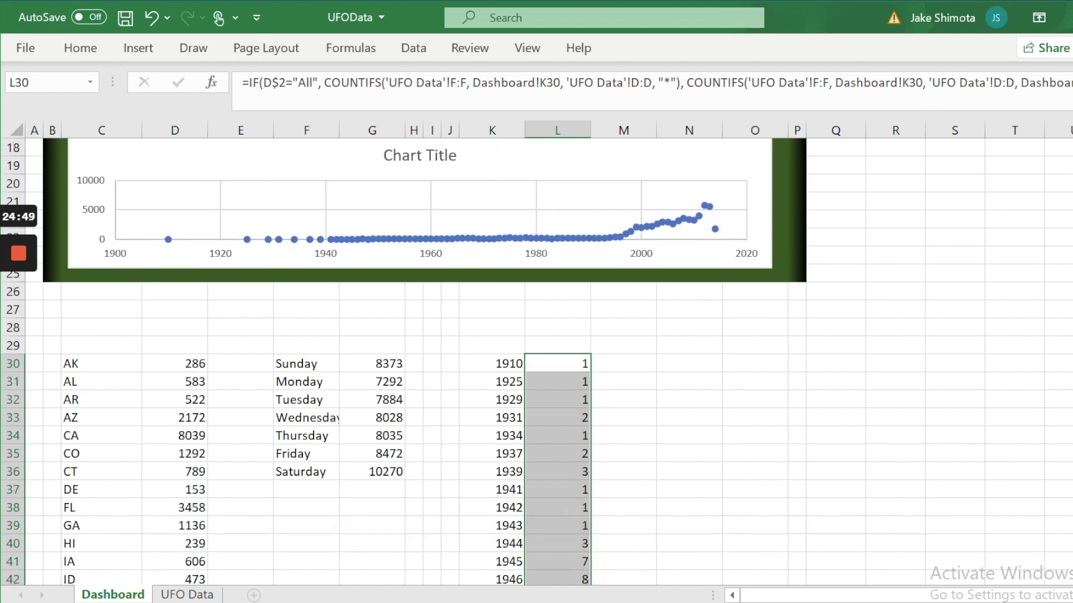
scroll(424, 335, "up", 3)
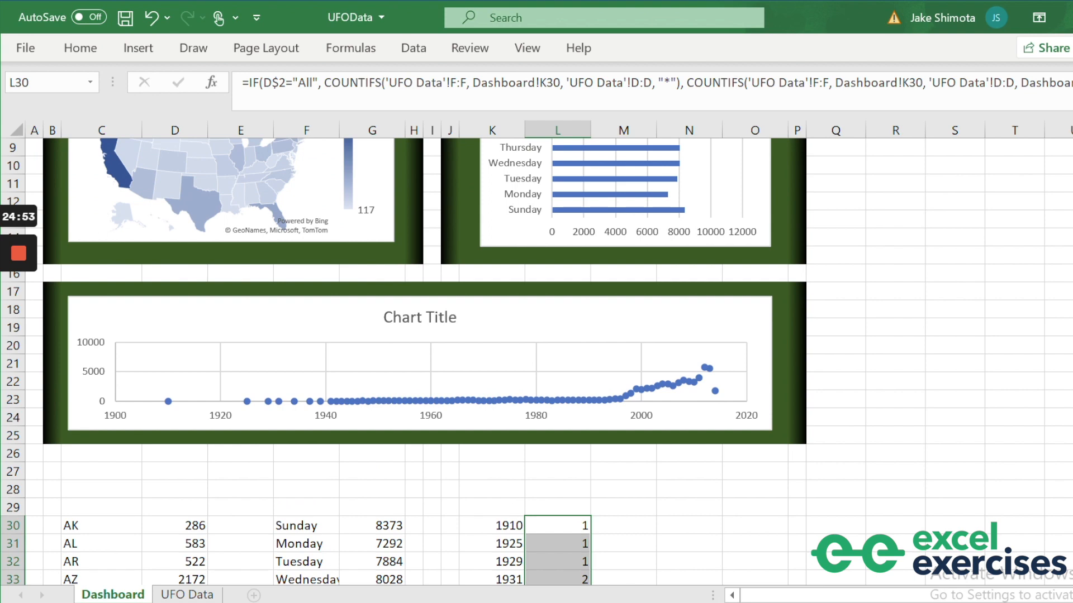
scroll(537, 363, "up", 3)
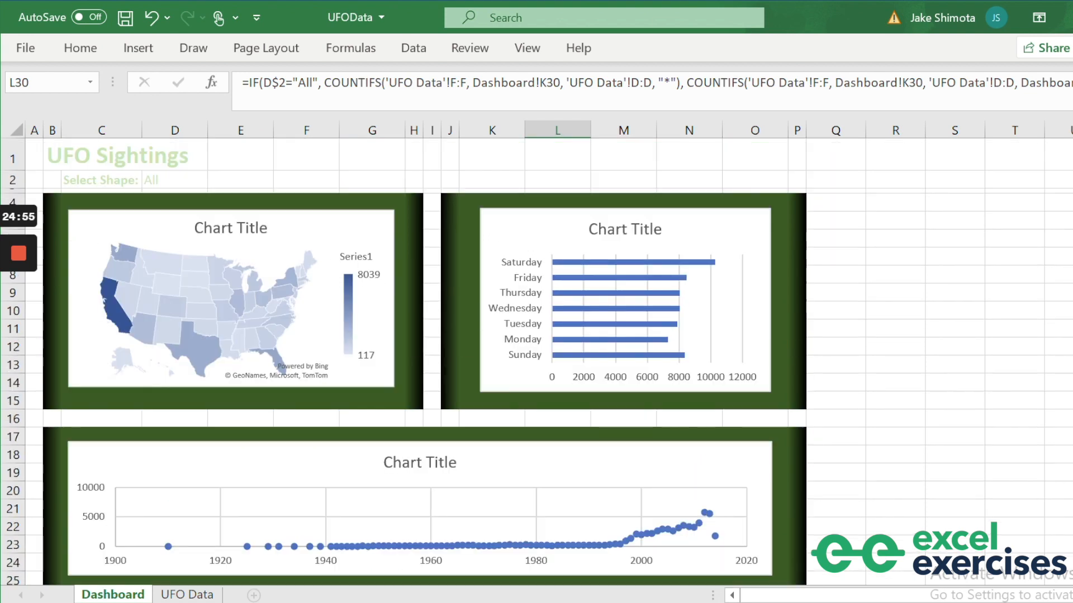
Delete the 'Chart Title' placeholders from the map, weekday bar and yearly scatter charts.
left_click(250, 227)
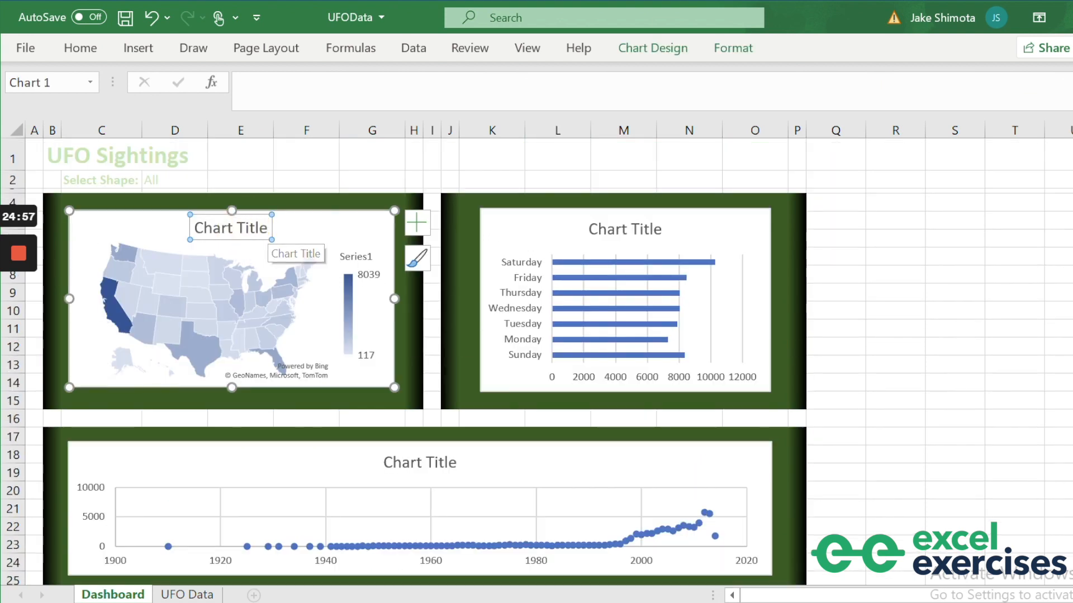
left_click(258, 227)
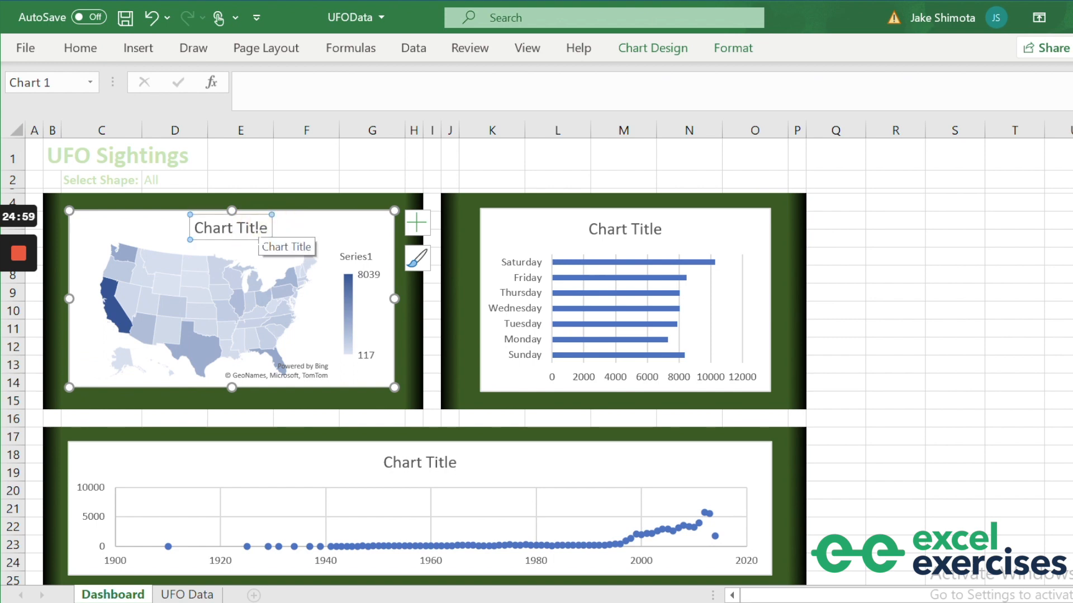
left_click(258, 231)
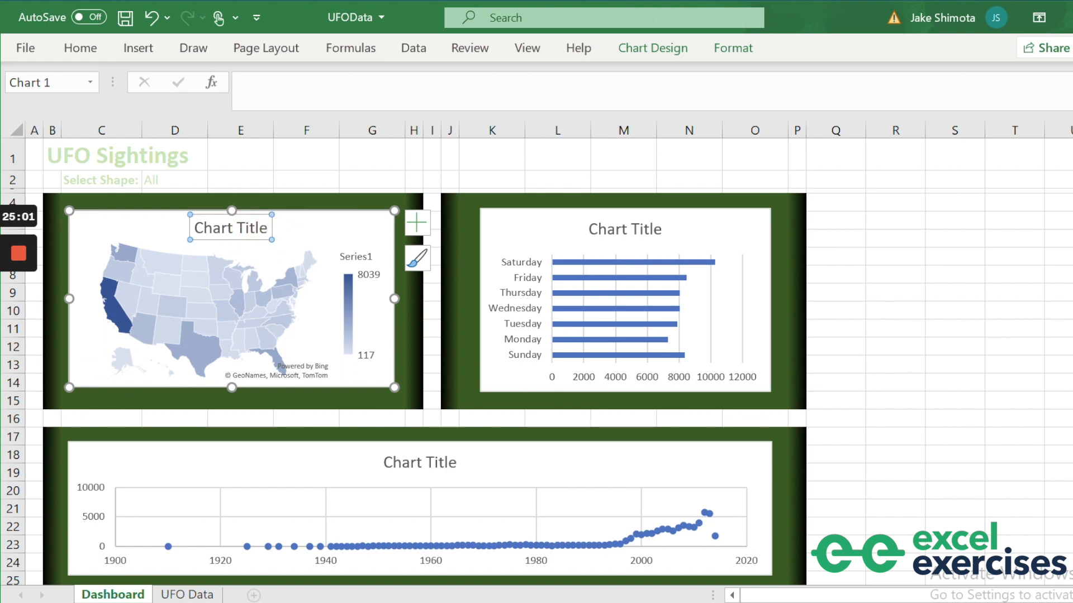
key("Delete")
left_click(641, 230)
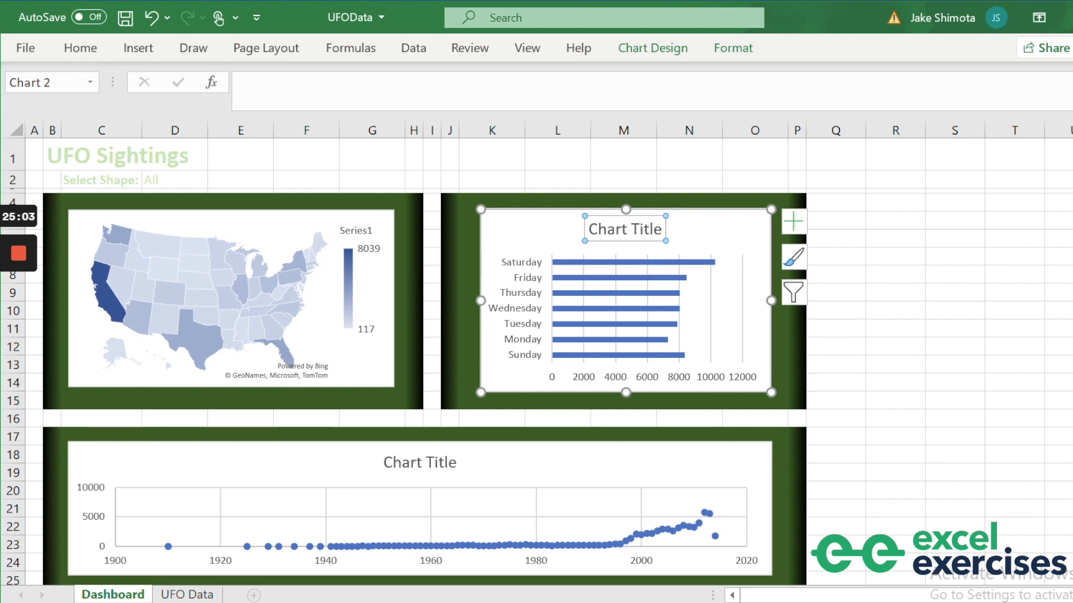
key("Delete")
left_click(430, 462)
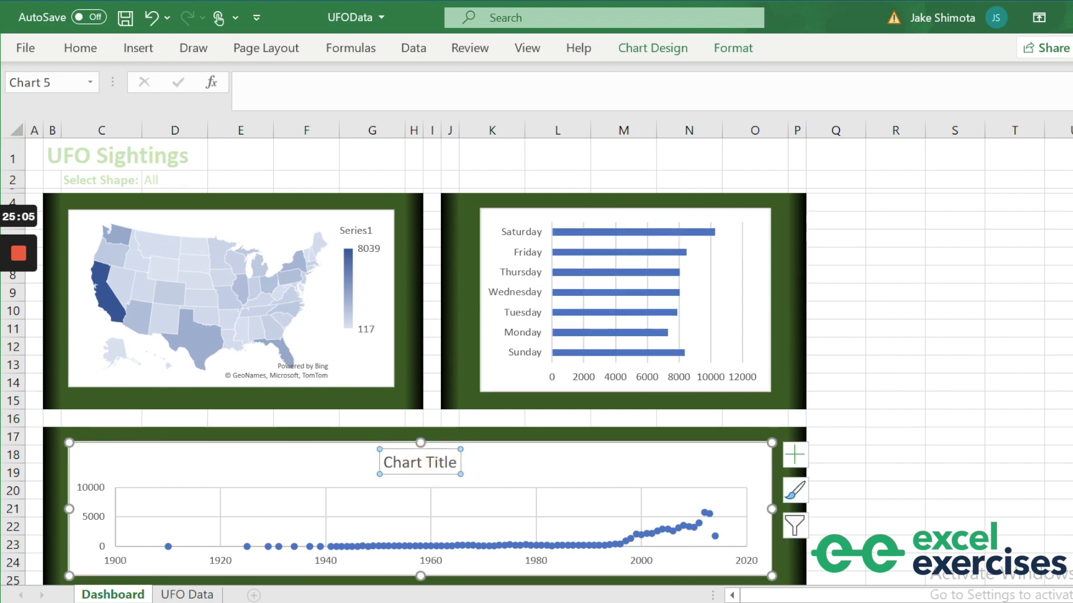
key("Delete")
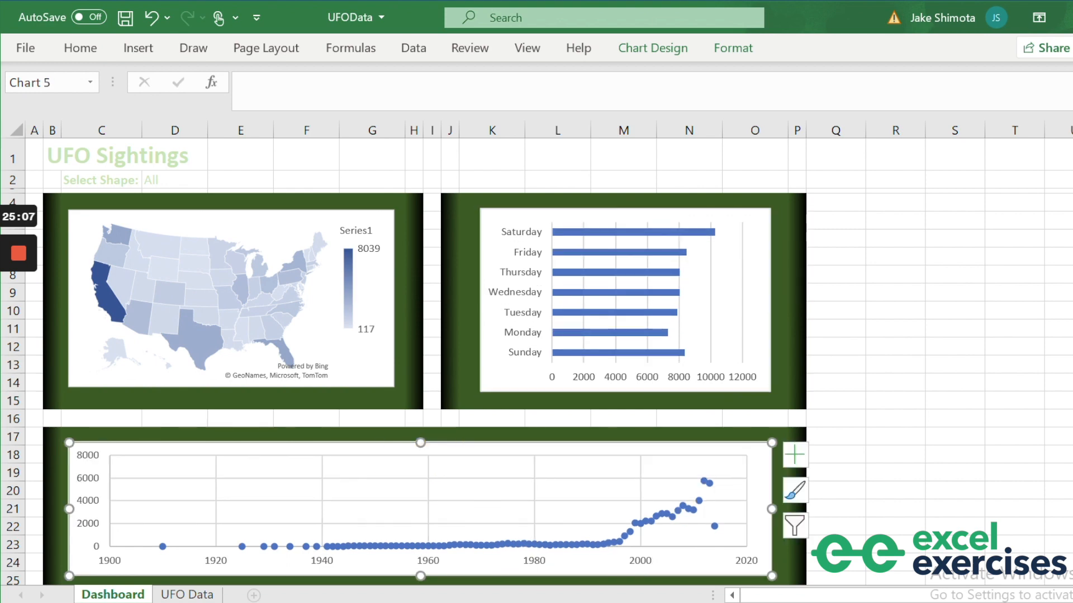
left_click(869, 447)
scroll(869, 447, "down", 2)
scroll(870, 448, "up", 2)
left_click(273, 237)
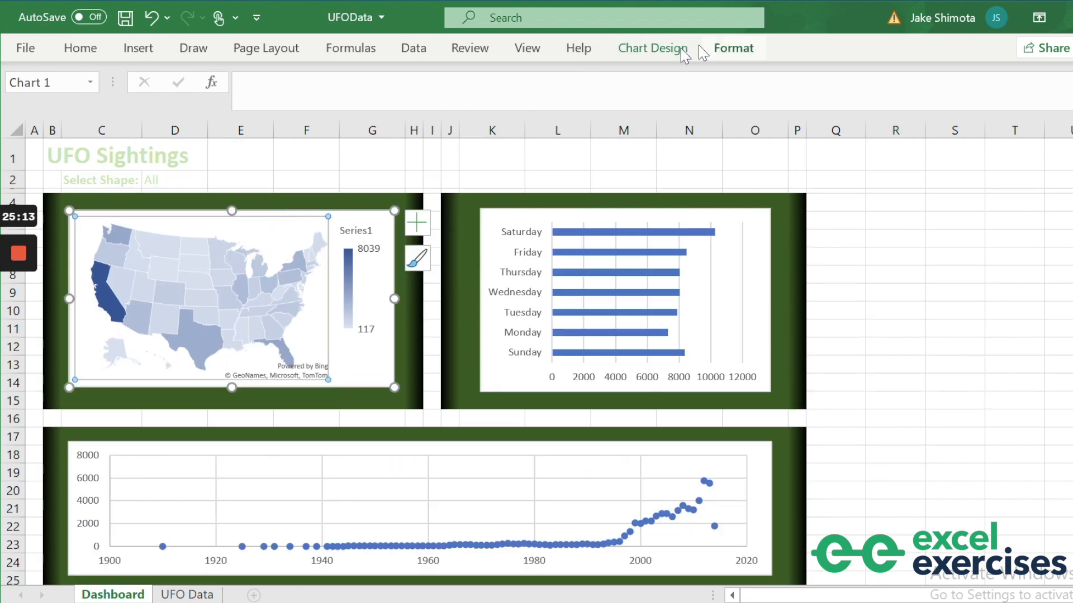
Apply the orange Colorful palette to the map chart.
left_click(667, 54)
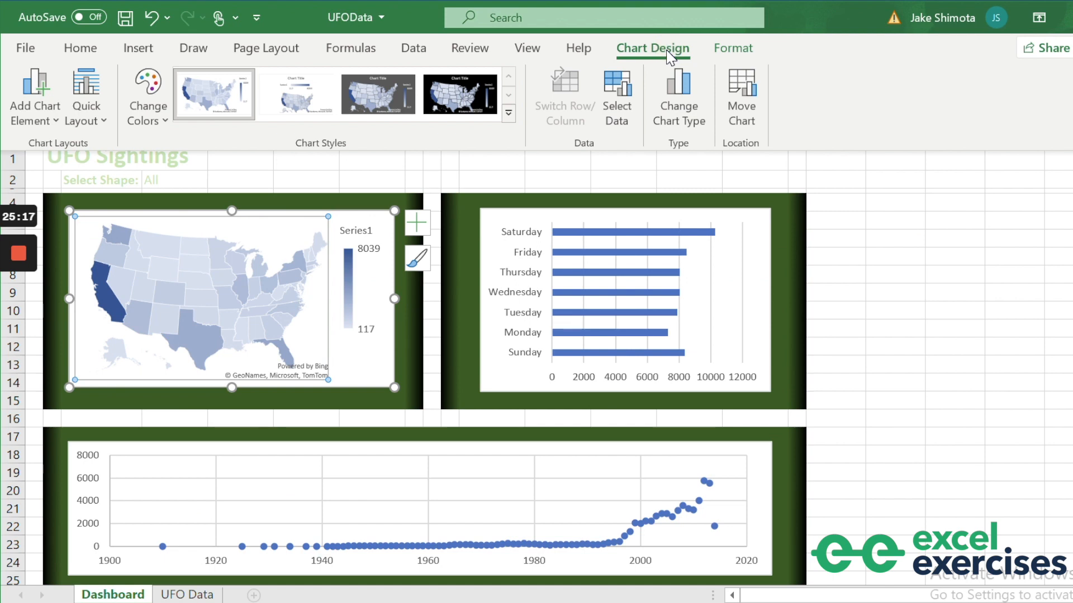
left_click(163, 115)
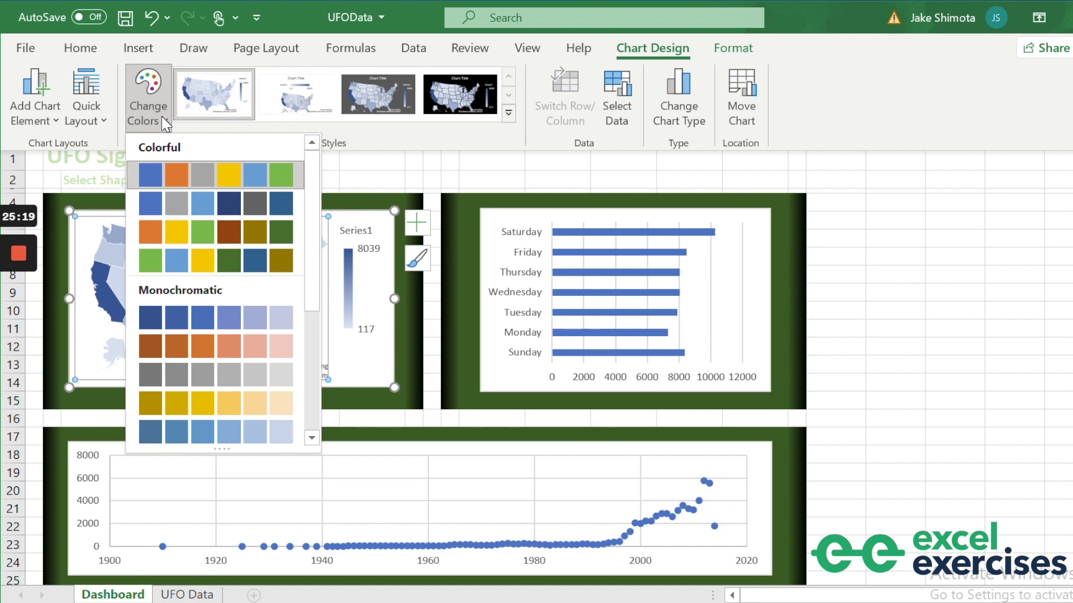
left_click(166, 232)
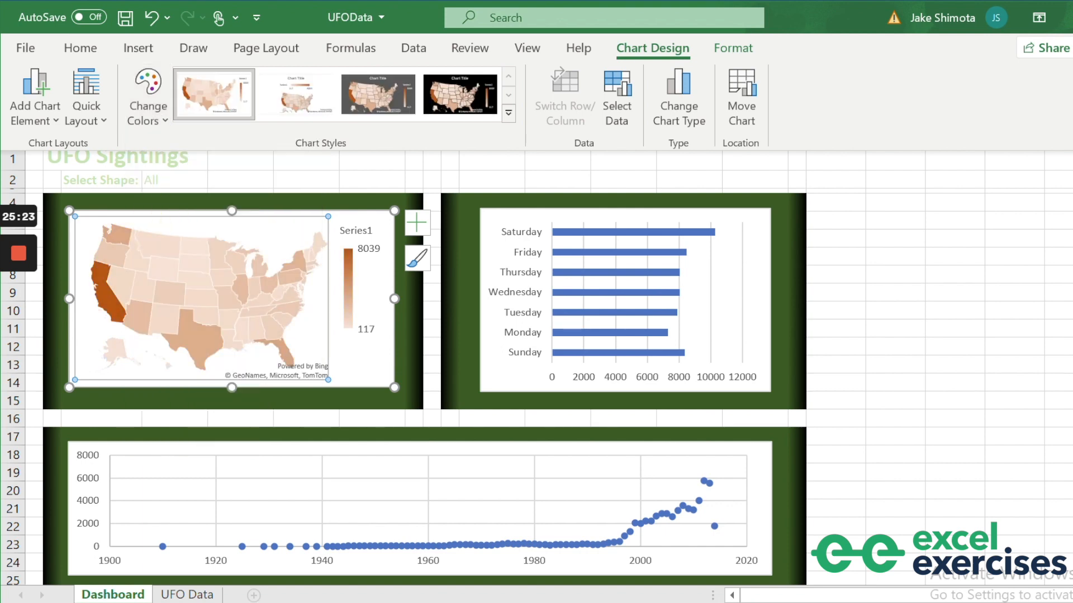
Give the weekday bar and yearly scatter charts the same orange palette.
left_click(503, 241)
left_click(500, 246)
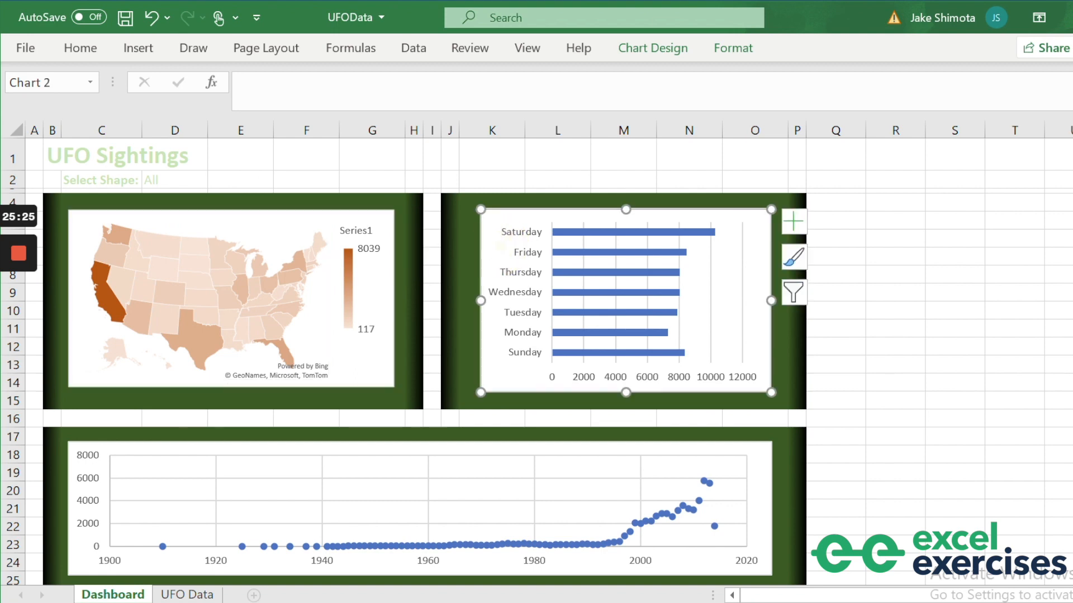
left_click(648, 48)
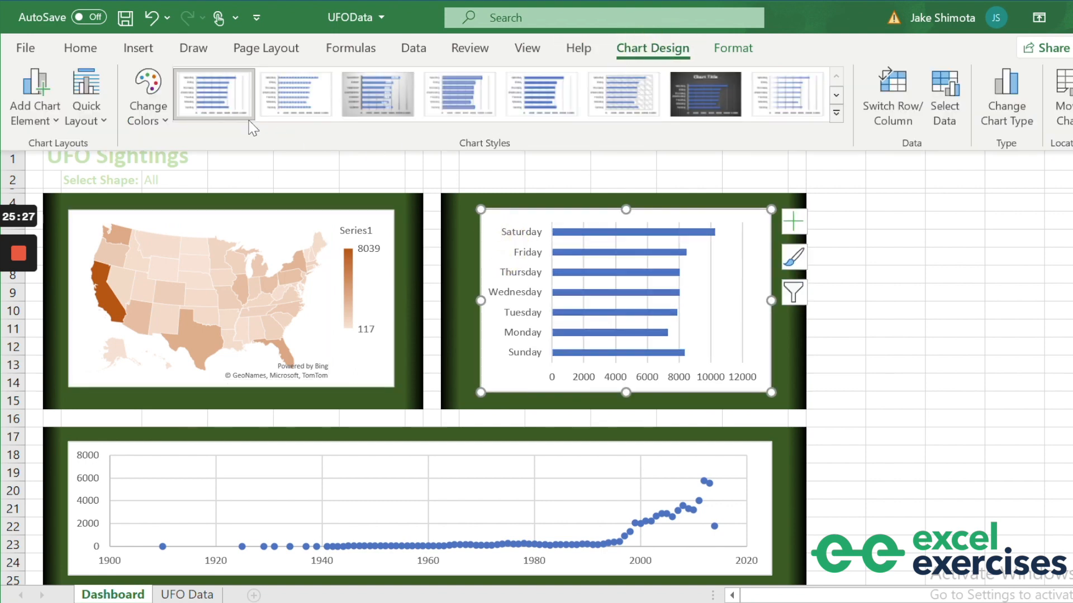
left_click(150, 104)
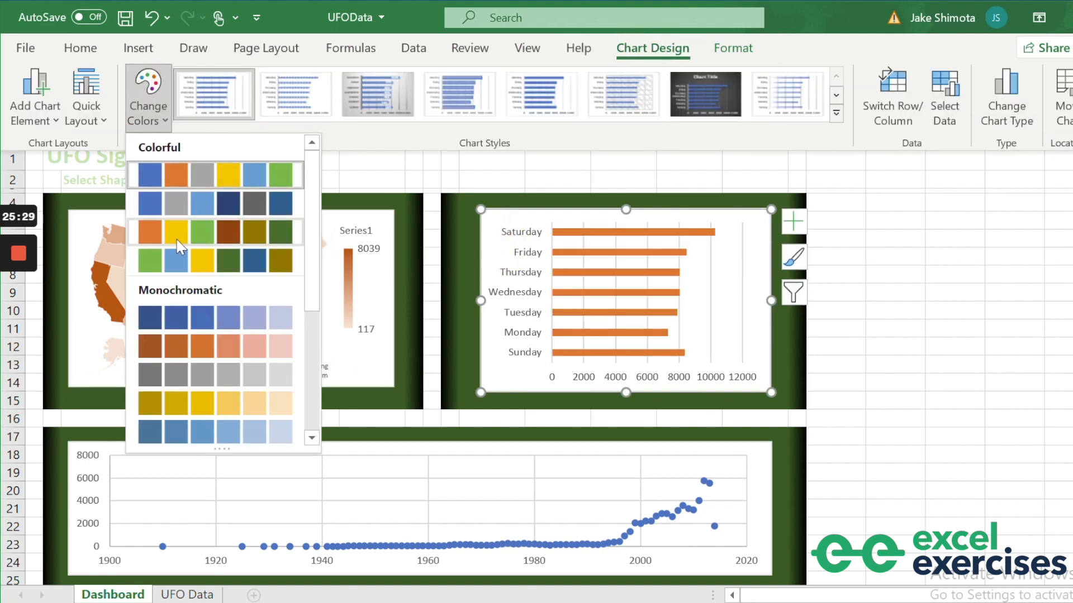
left_click(178, 246)
left_click(350, 461)
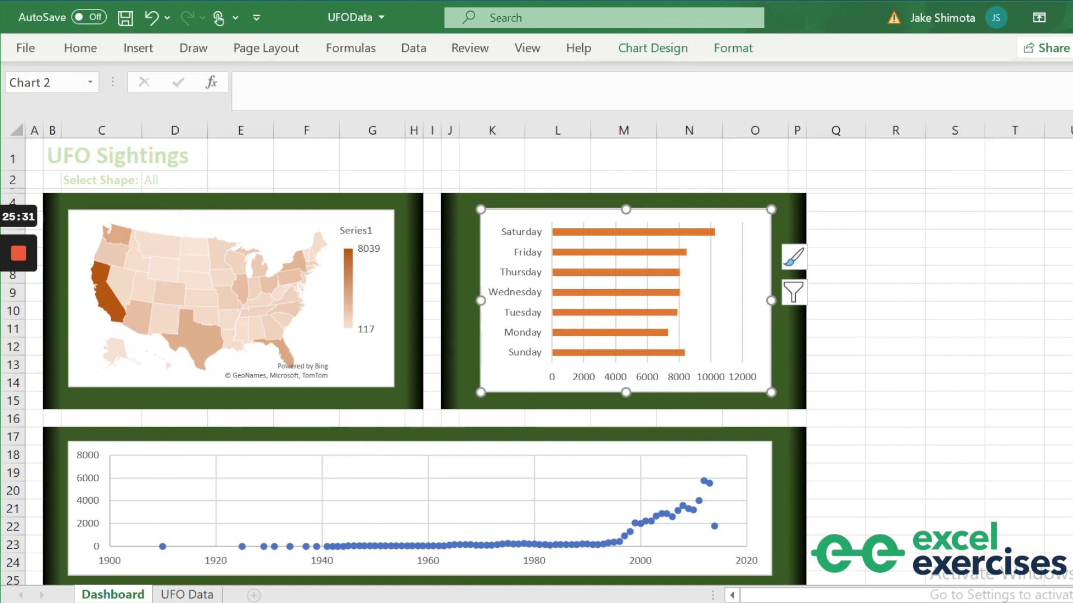
left_click(657, 49)
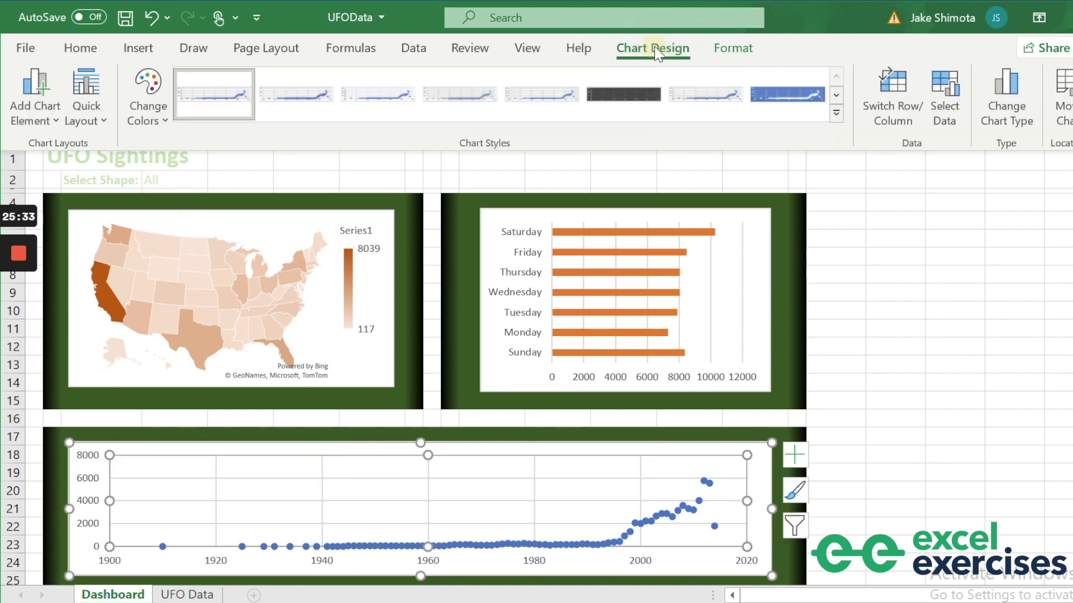
left_click(148, 98)
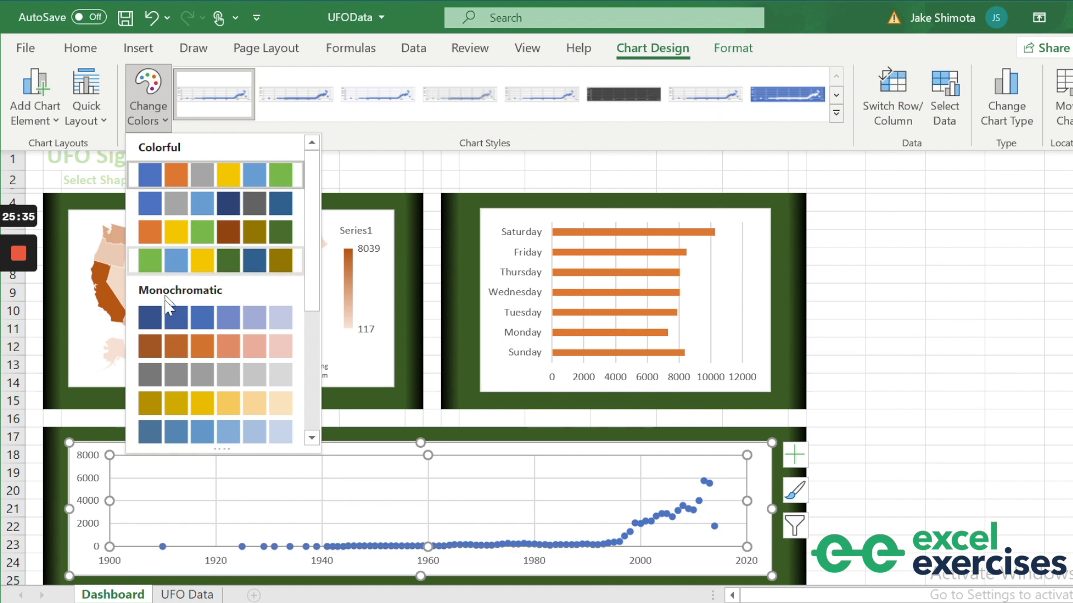
left_click(176, 234)
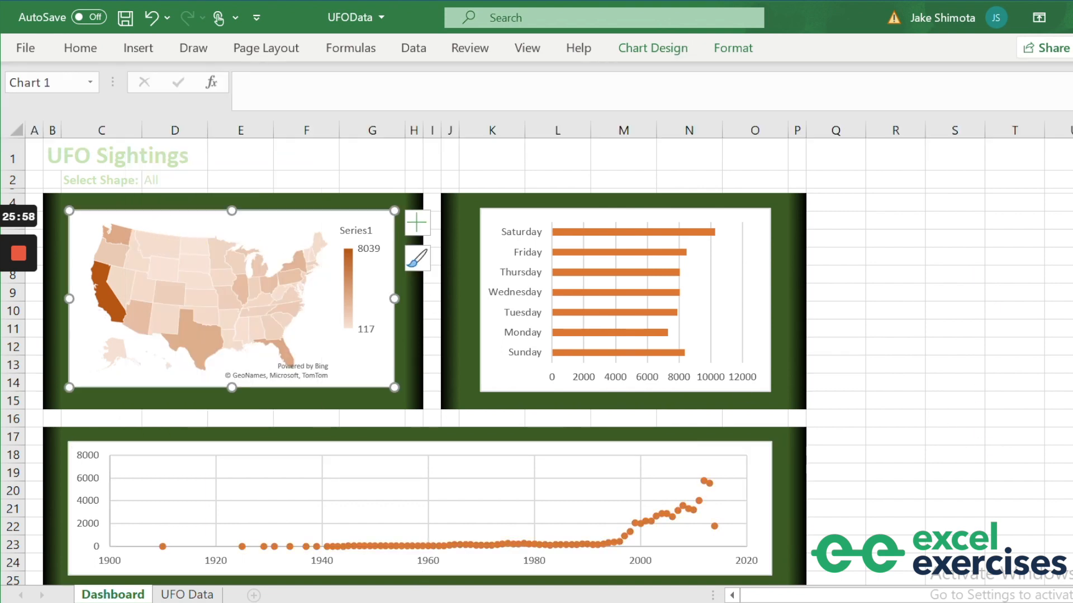
Give the map chart no fill and no border, and make its legend text white.
right_click(366, 361)
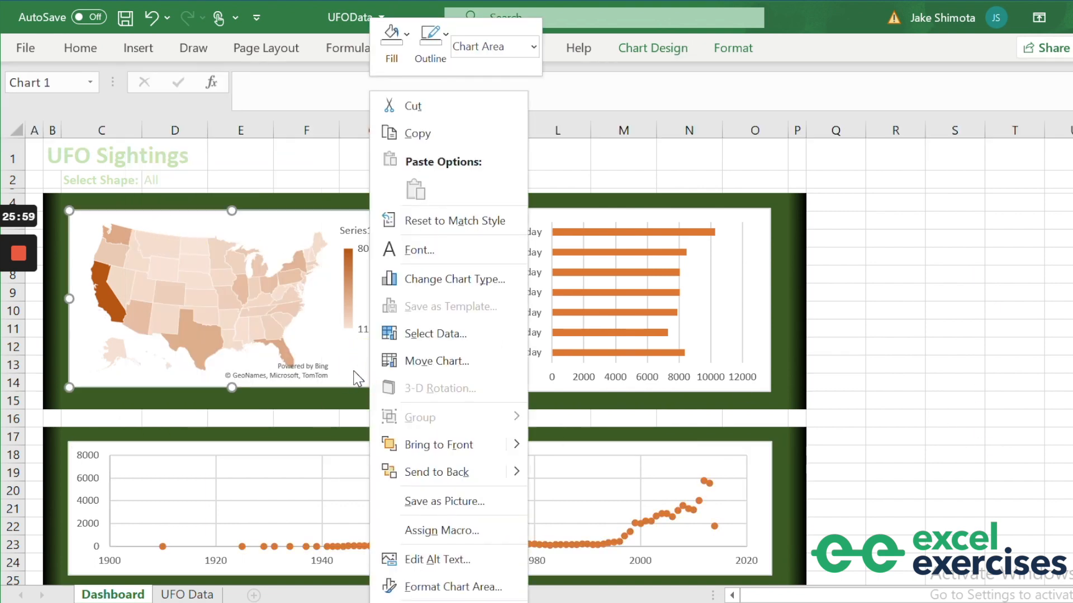
left_click(451, 587)
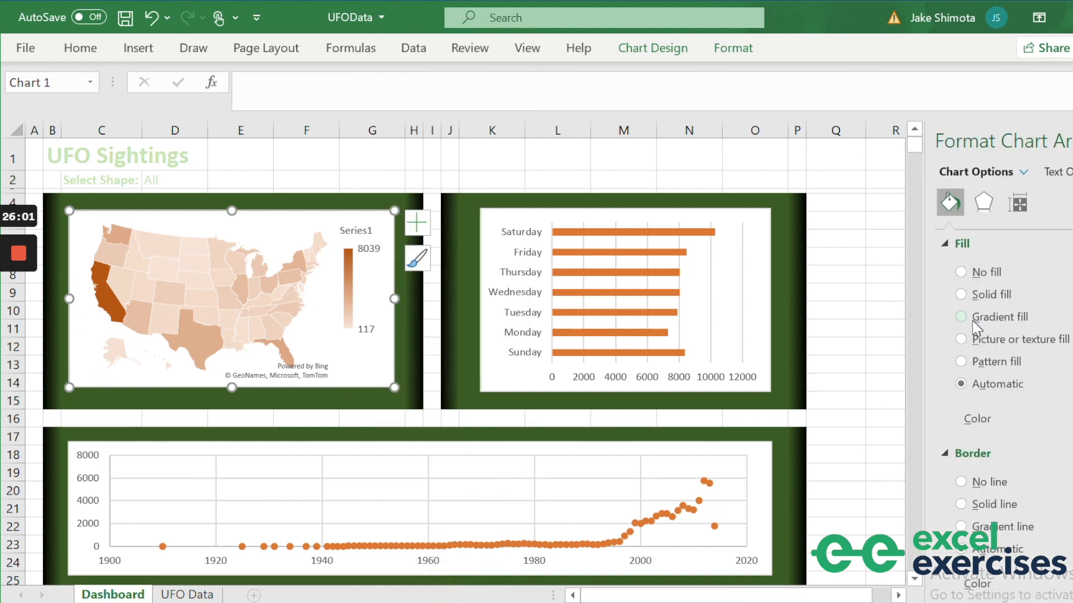
left_click(961, 272)
left_click(961, 445)
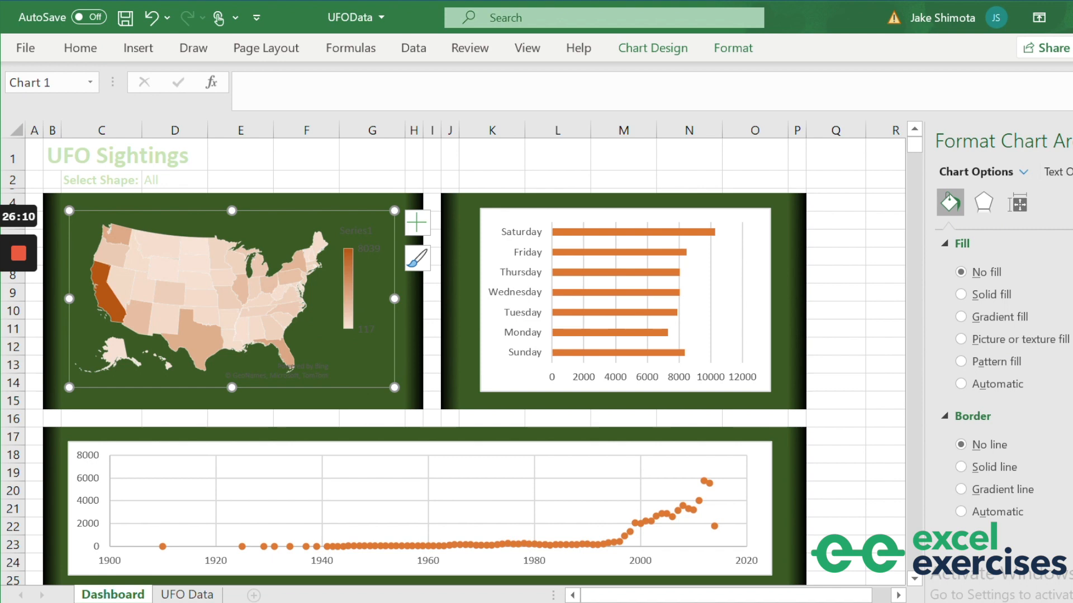
left_click(363, 229)
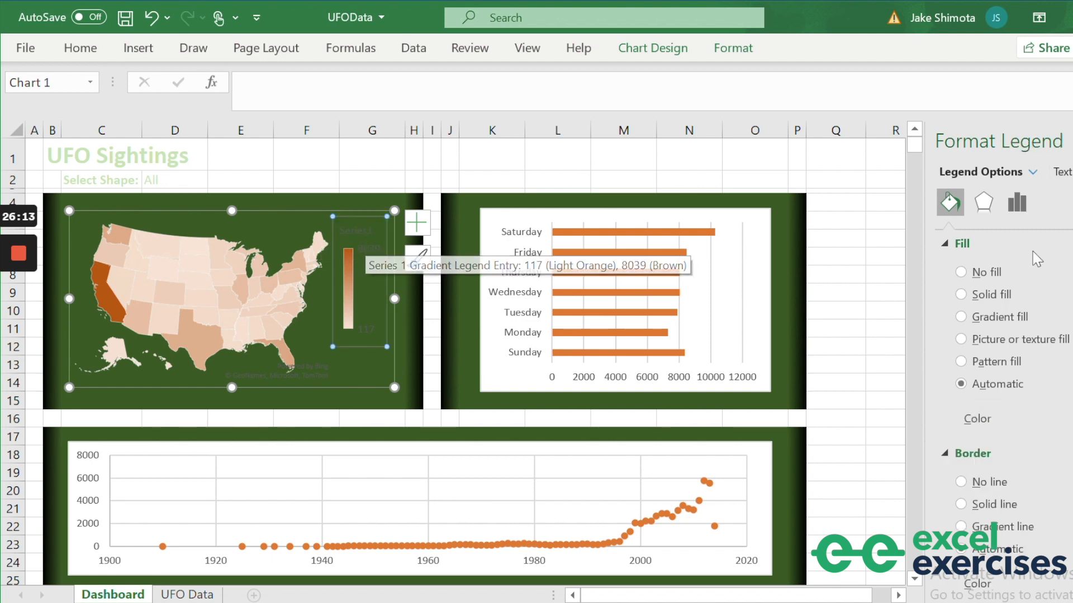
left_click(1064, 172)
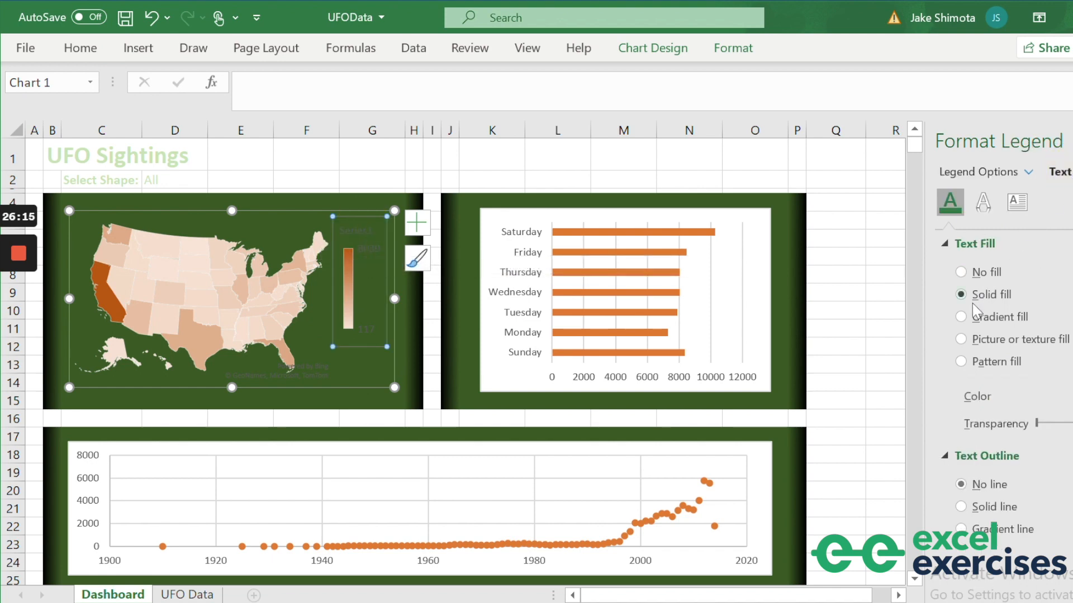
left_click(1071, 397)
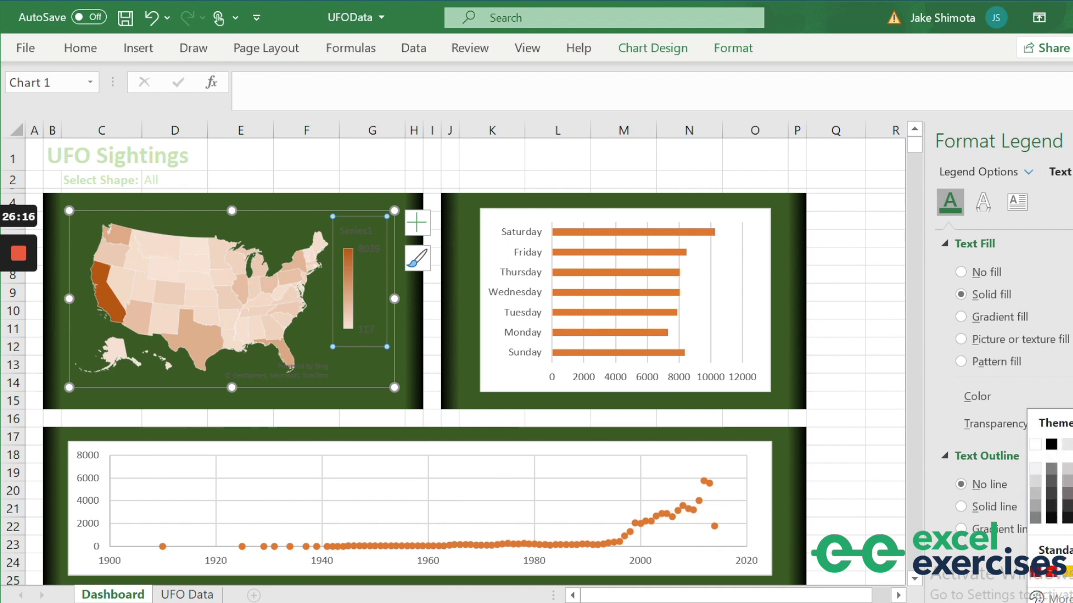
left_click(1067, 445)
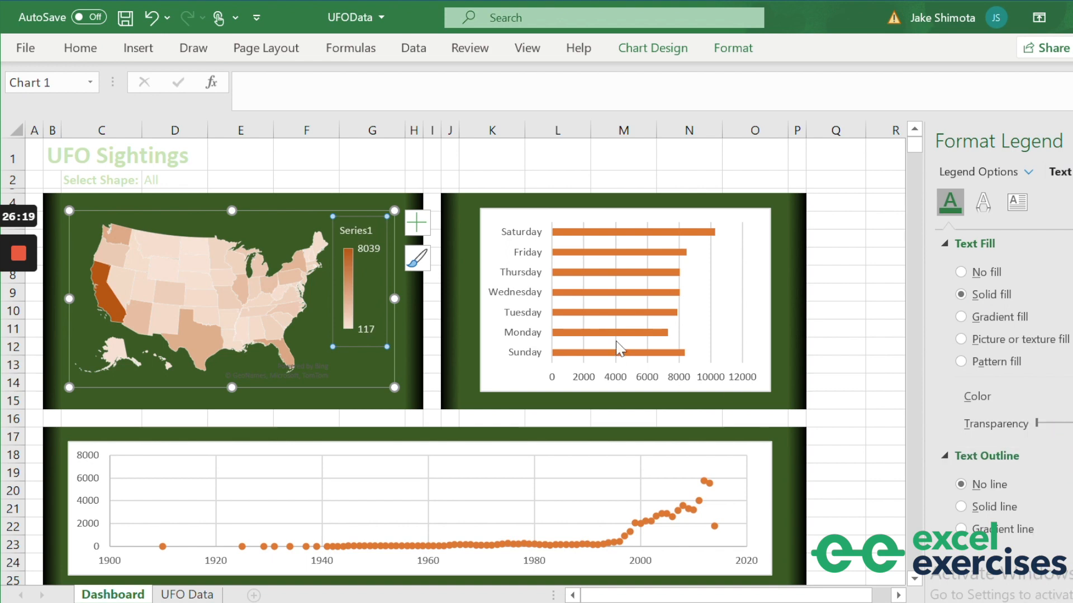
Make the weekday bar chart borderless and transparent, with white day-name and count axis labels.
left_click(749, 347)
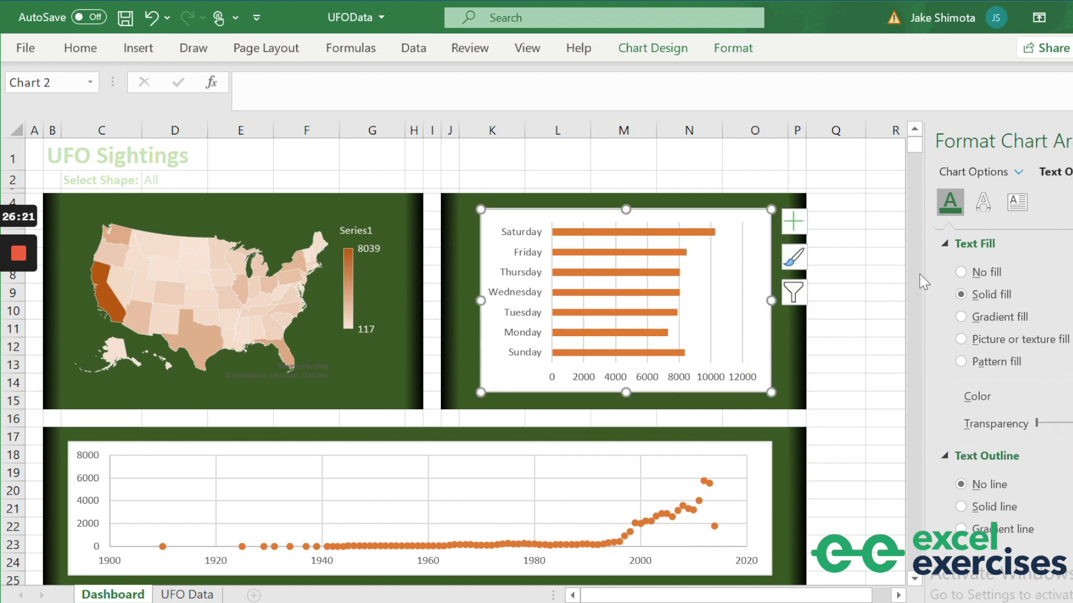
left_click(984, 171)
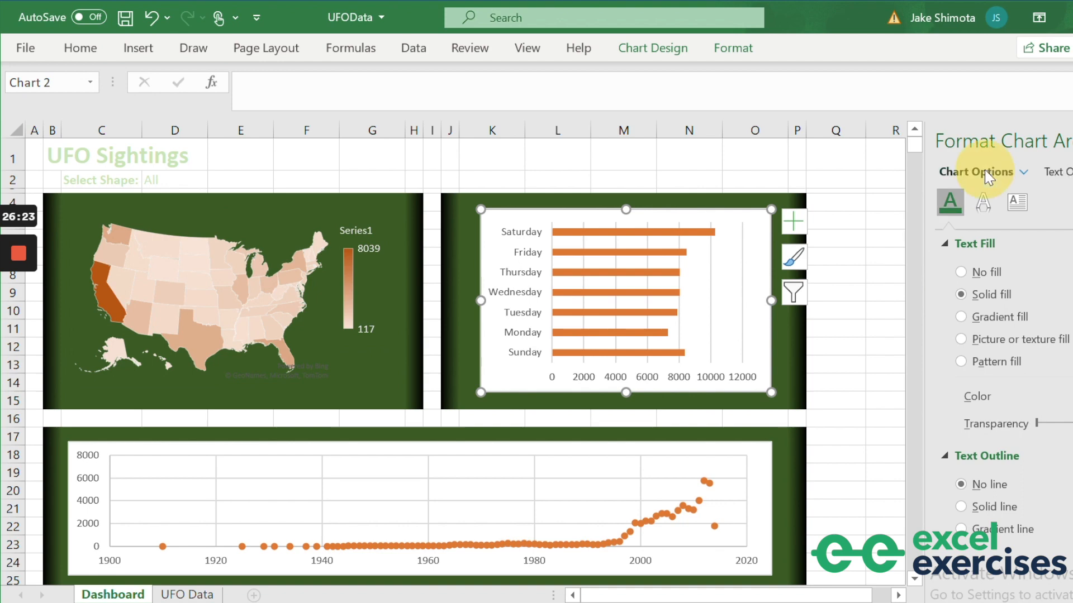
left_click(961, 272)
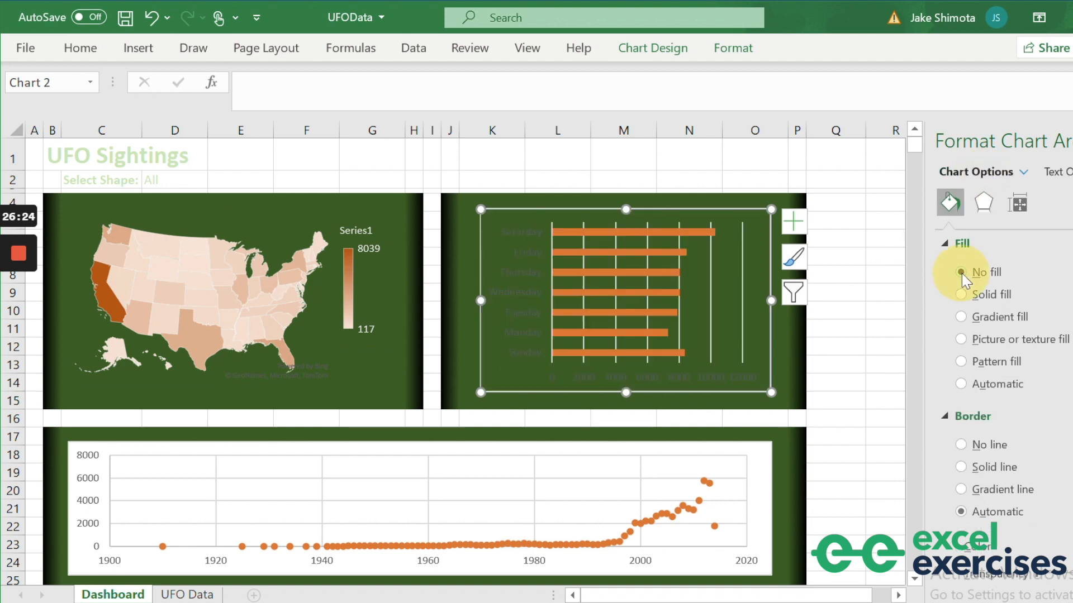
left_click(961, 445)
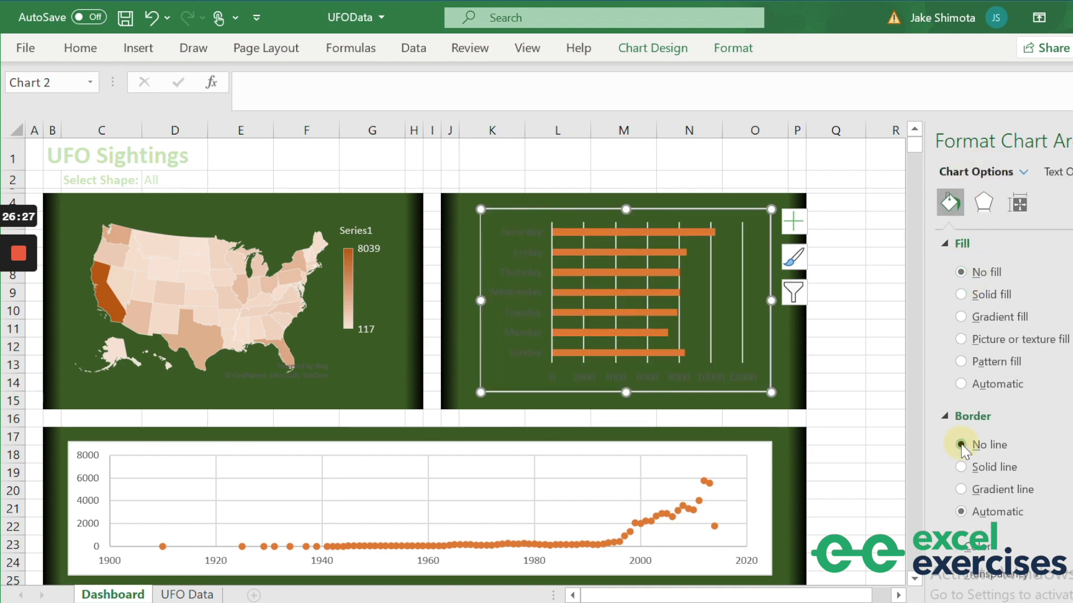
left_click(520, 302)
left_click(1054, 172)
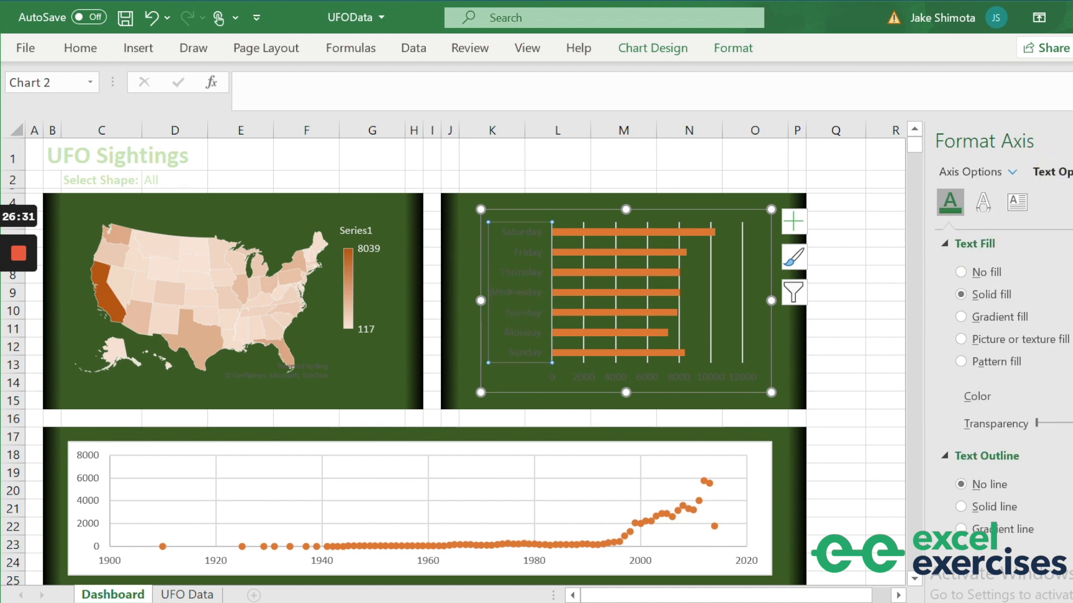
left_click(1058, 396)
left_click(1064, 445)
left_click(641, 377)
left_click(1062, 396)
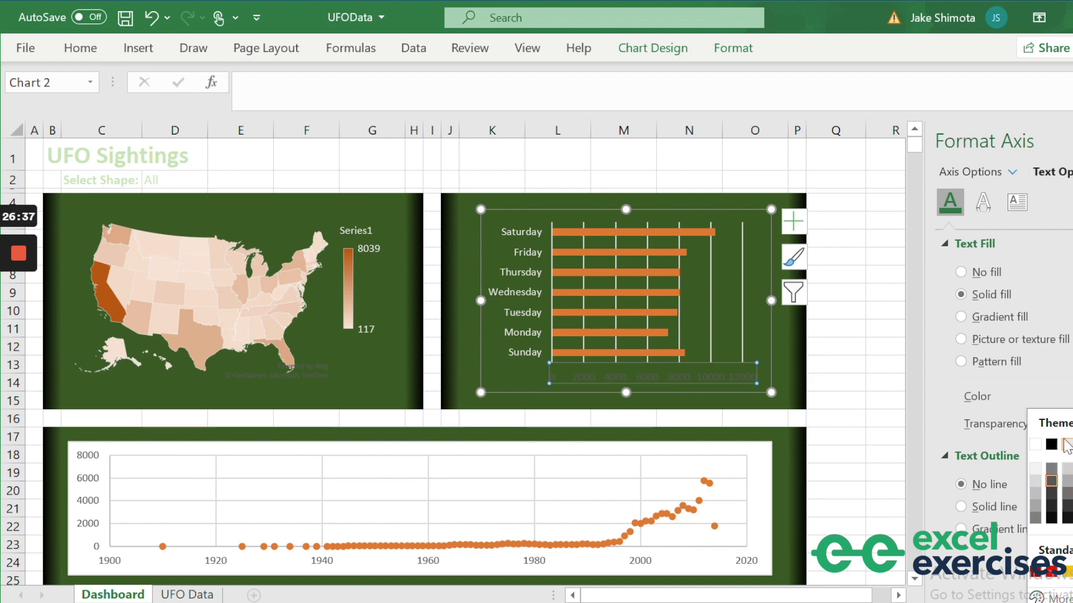
left_click(1066, 447)
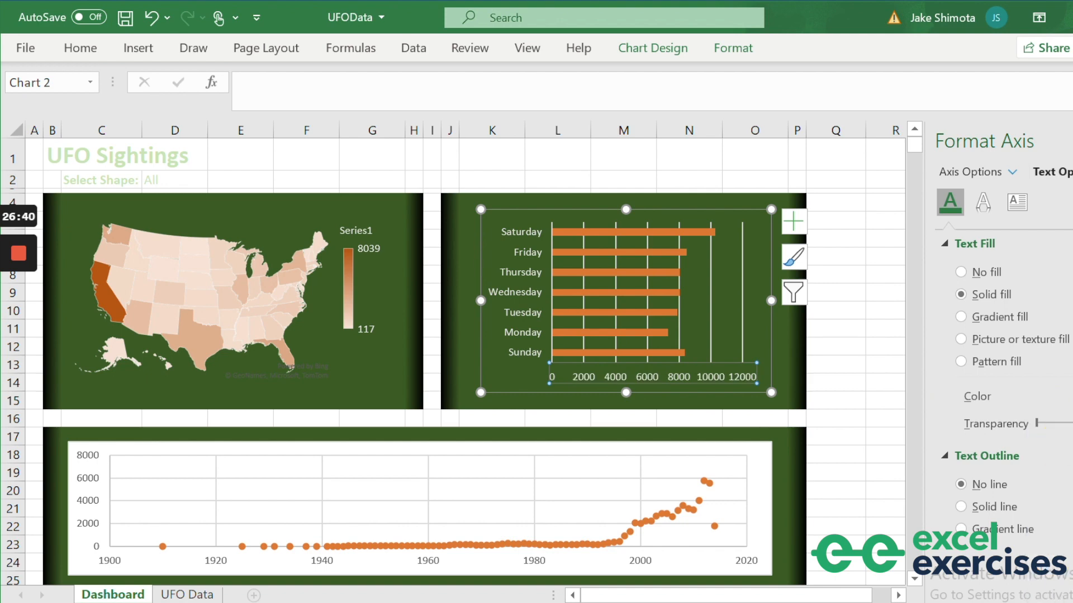
Make the yearly scatter chart borderless and transparent, with white vertical and year axis labels.
left_click(170, 566)
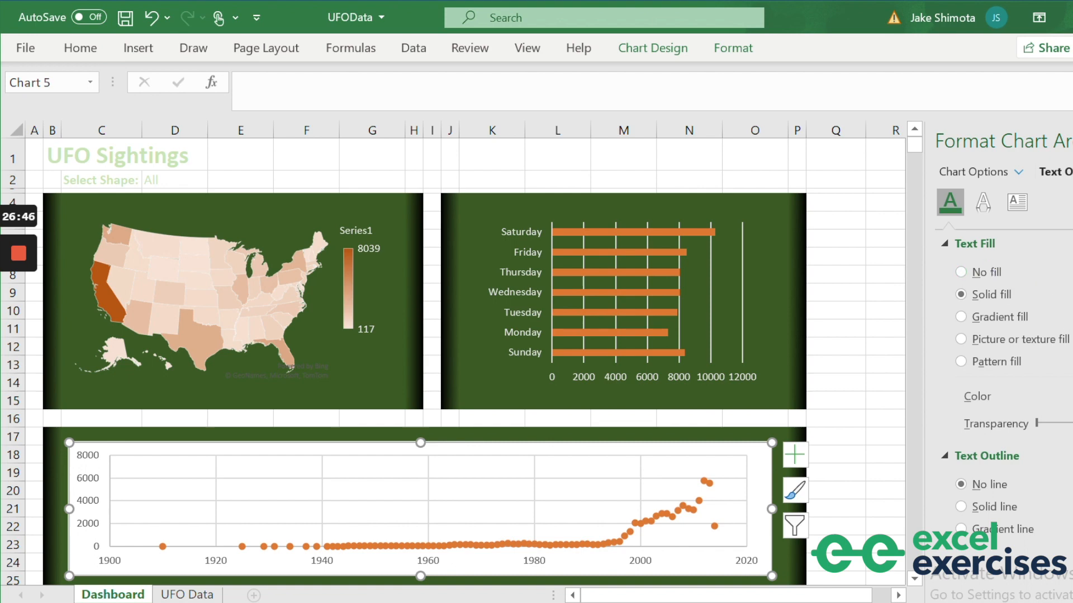
left_click(974, 172)
left_click(961, 273)
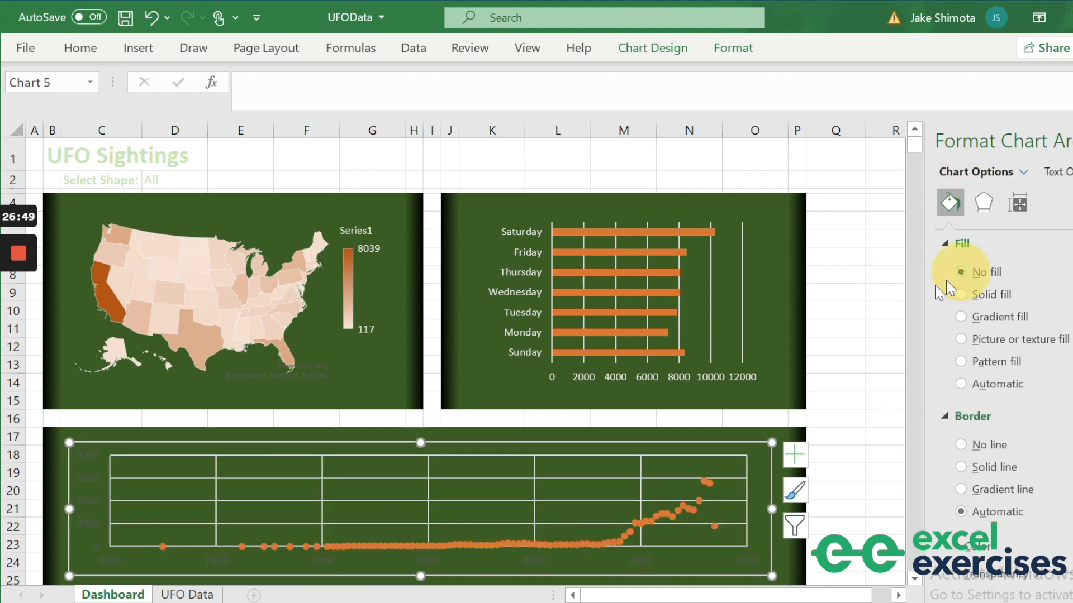
left_click(961, 445)
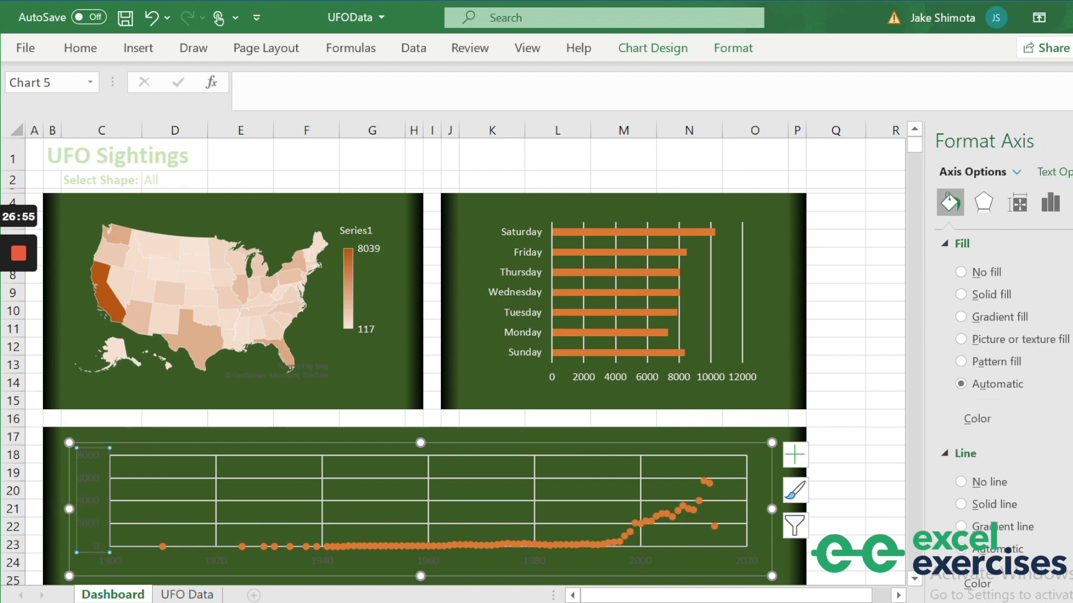
left_click(1053, 171)
left_click(1058, 396)
left_click(1035, 444)
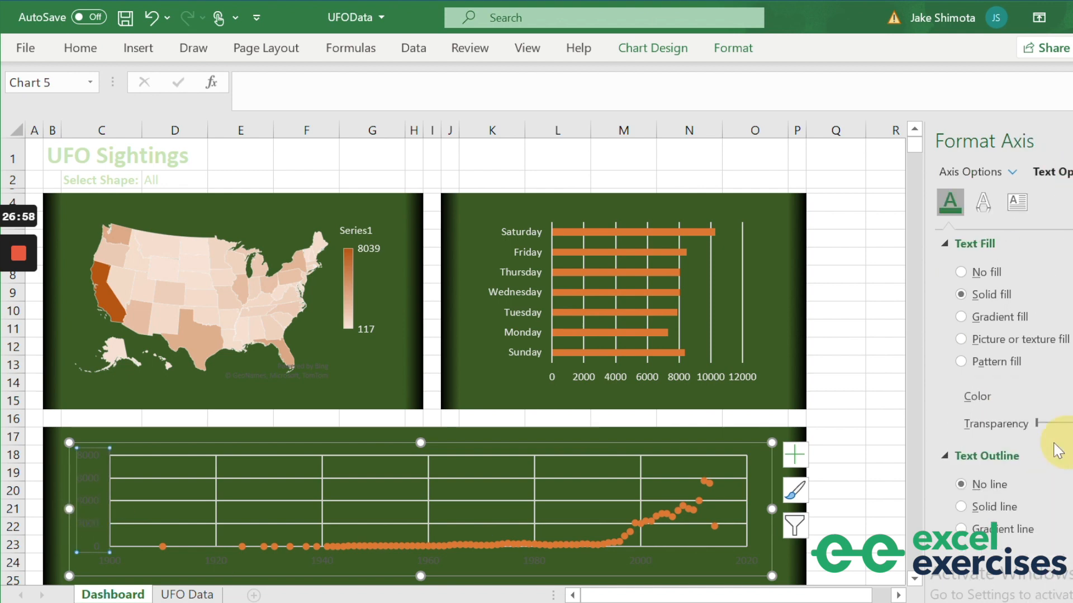
left_click(712, 563)
left_click(1059, 396)
left_click(1034, 444)
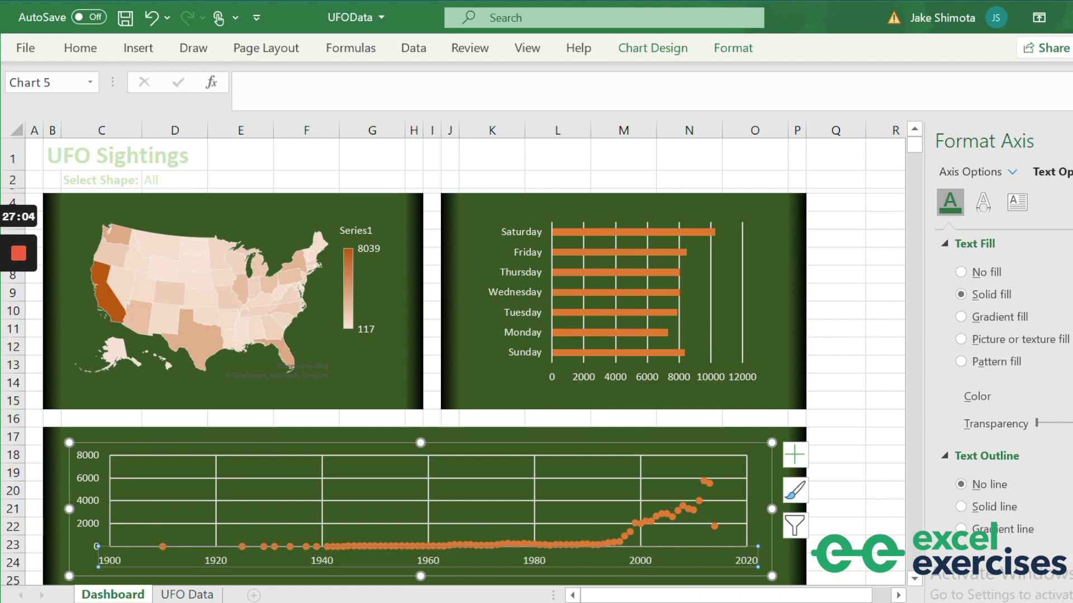
left_click(835, 365)
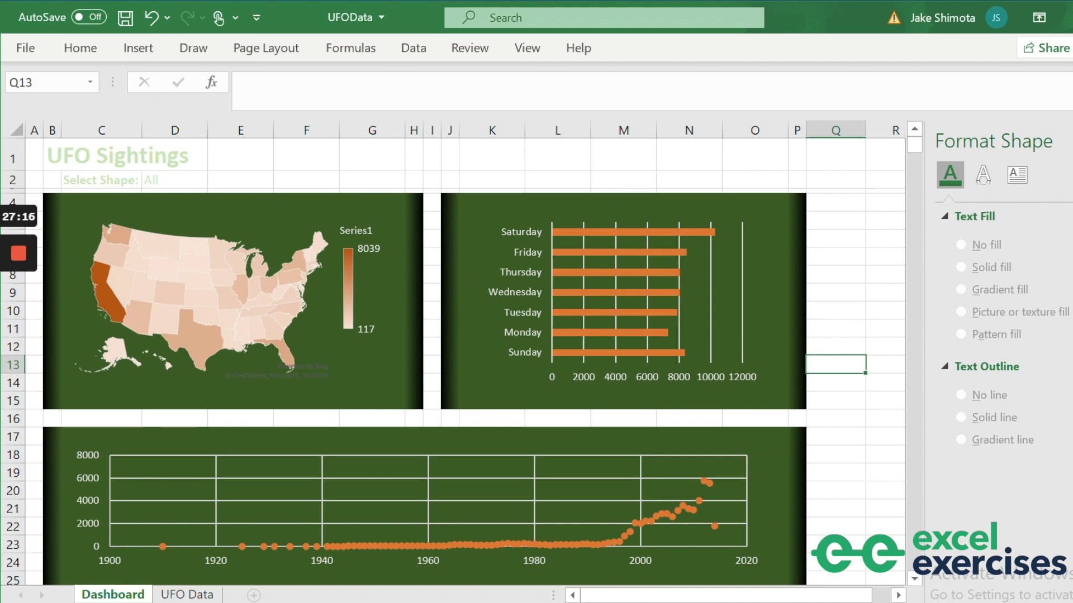
Select all cells except the map, bar and scatter panel ranges, and fill them black.
key("ctrl+a")
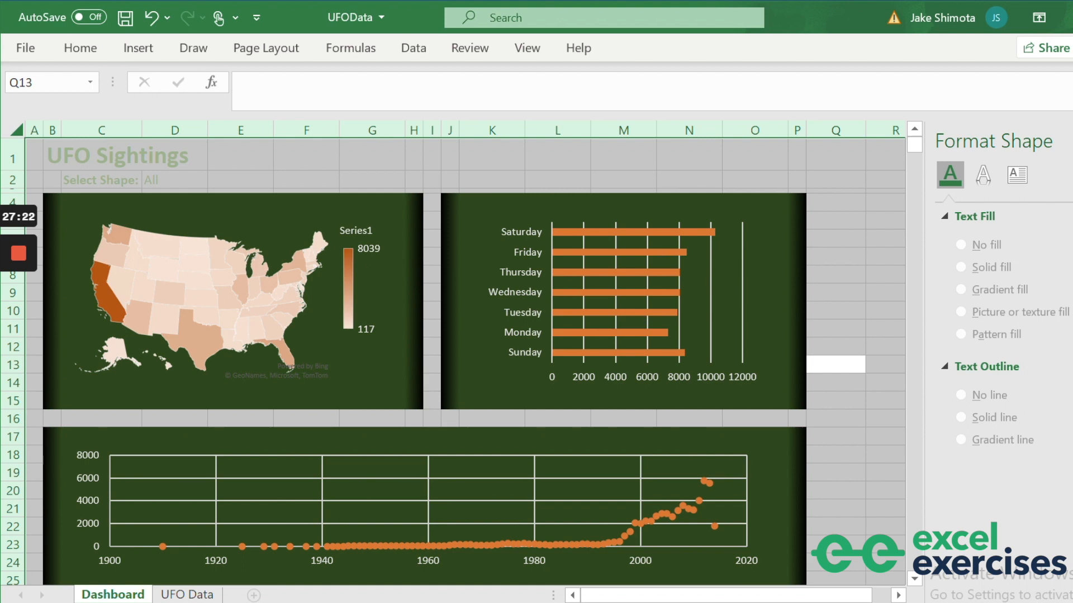
mouse_move(51, 195)
left_mouse_down()
mouse_move(72, 228)
mouse_move(407, 400)
left_mouse_up()
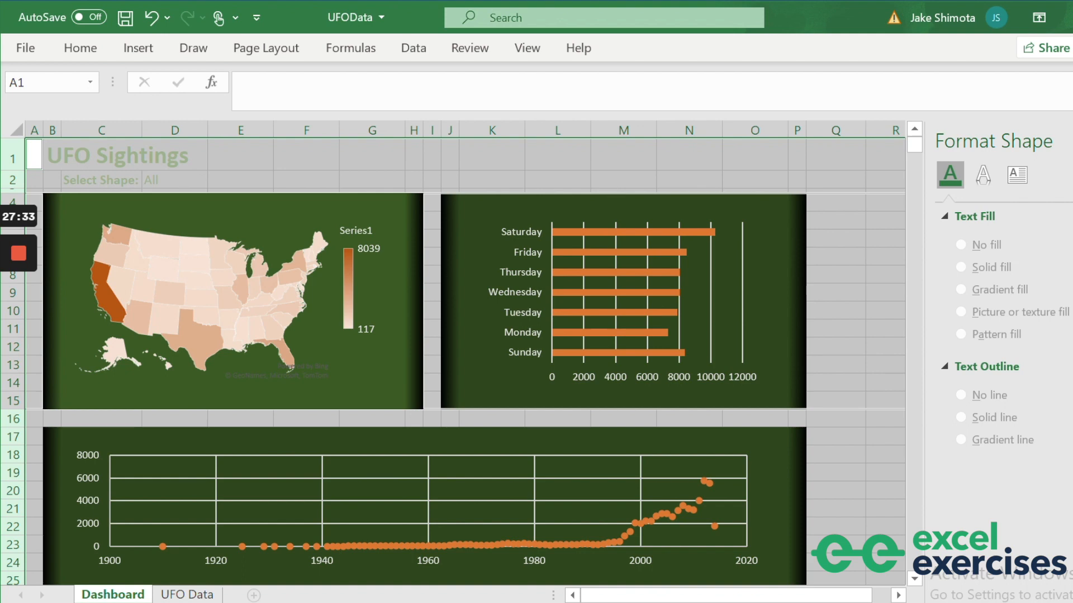
left_click_drag(447, 201, 793, 402)
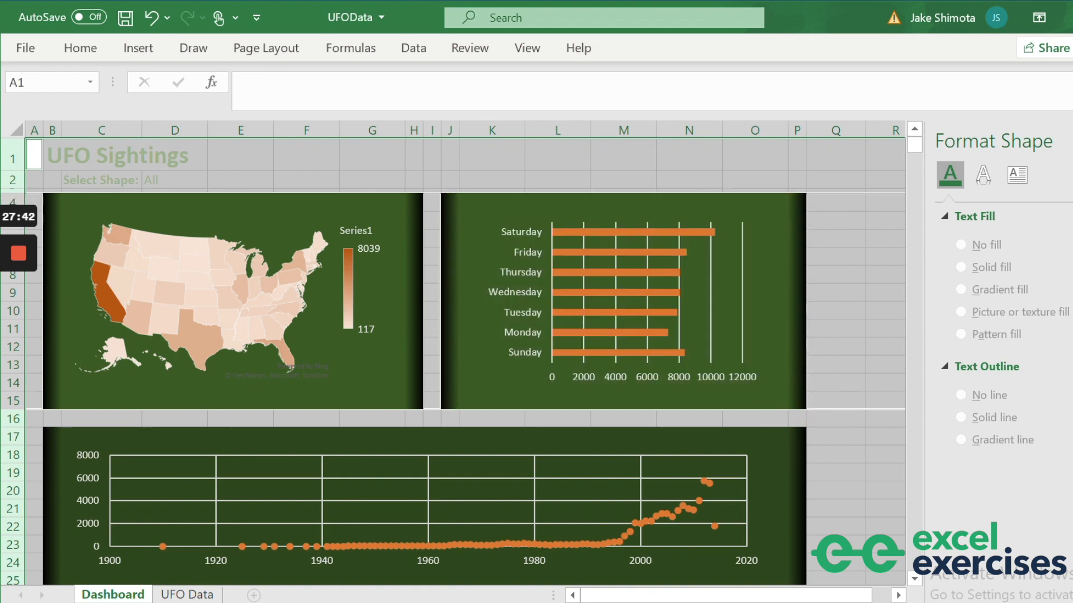
left_click_drag(47, 432, 796, 472)
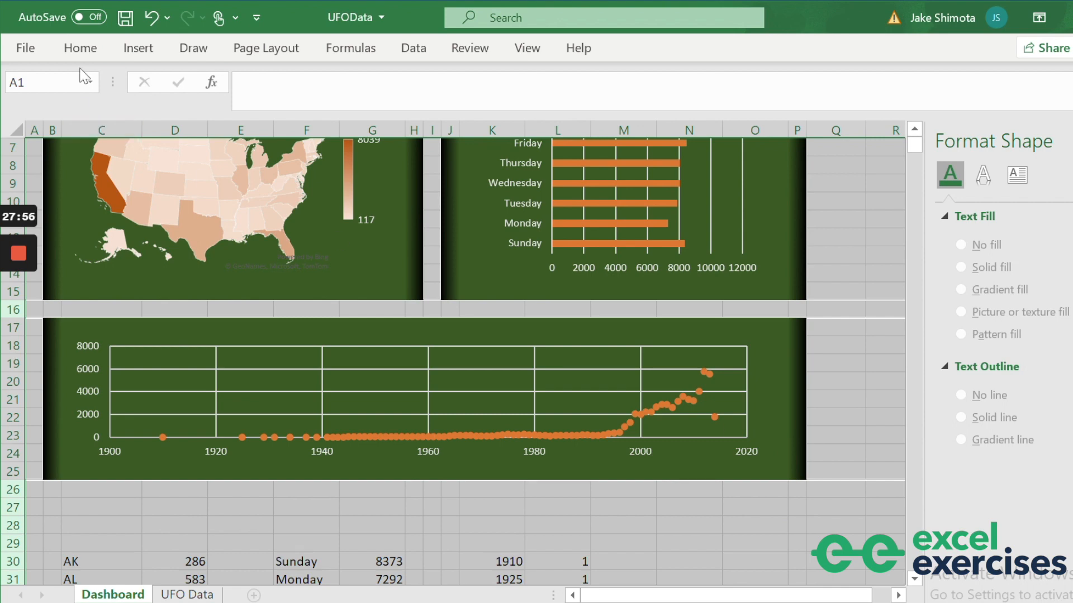
left_click(82, 49)
left_click(243, 113)
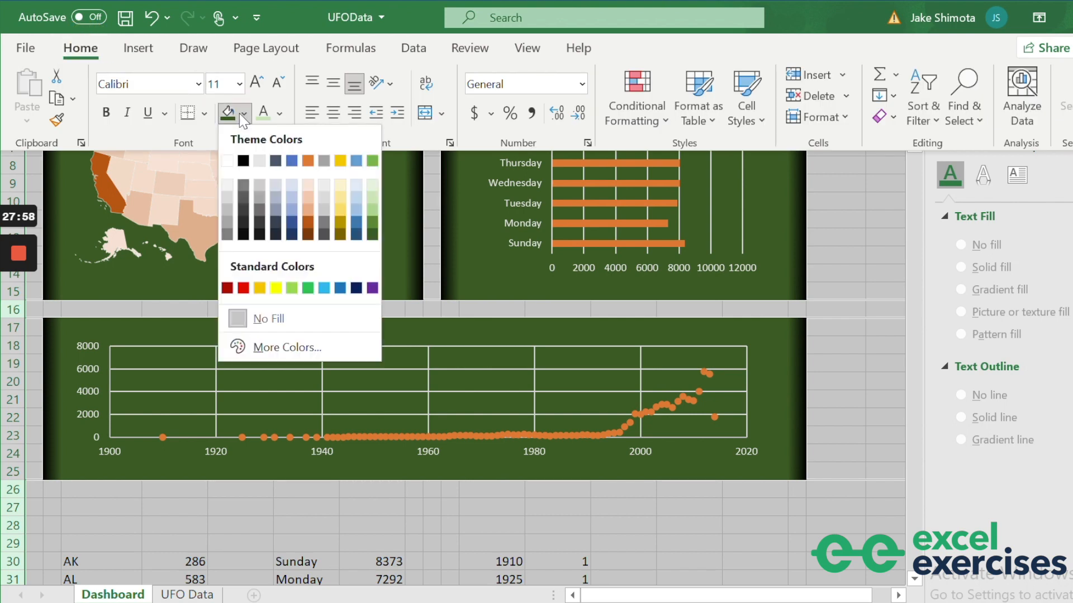
left_click(243, 161)
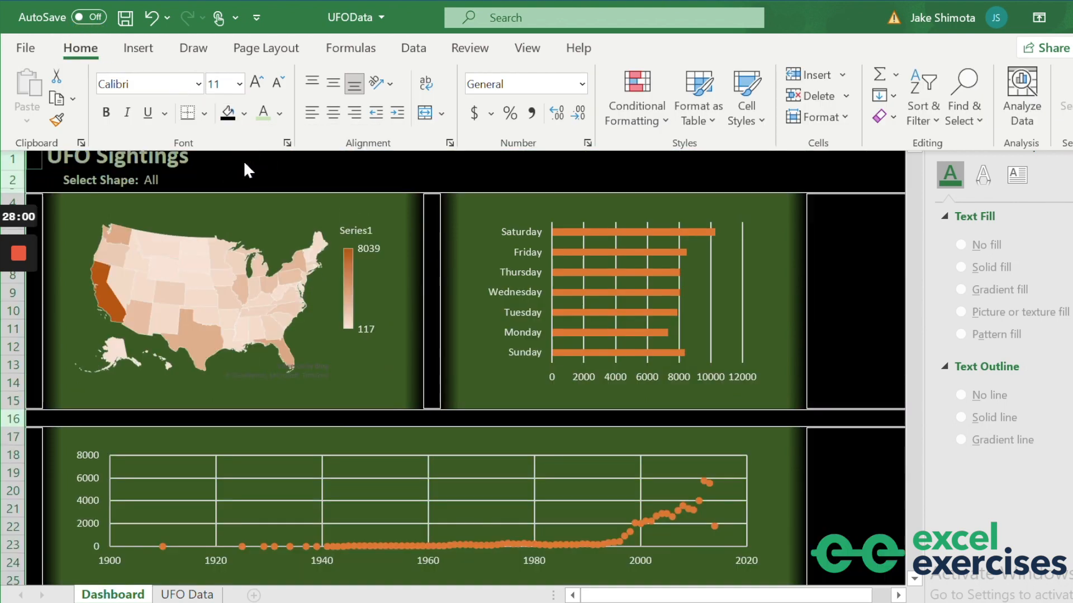
left_click(244, 163)
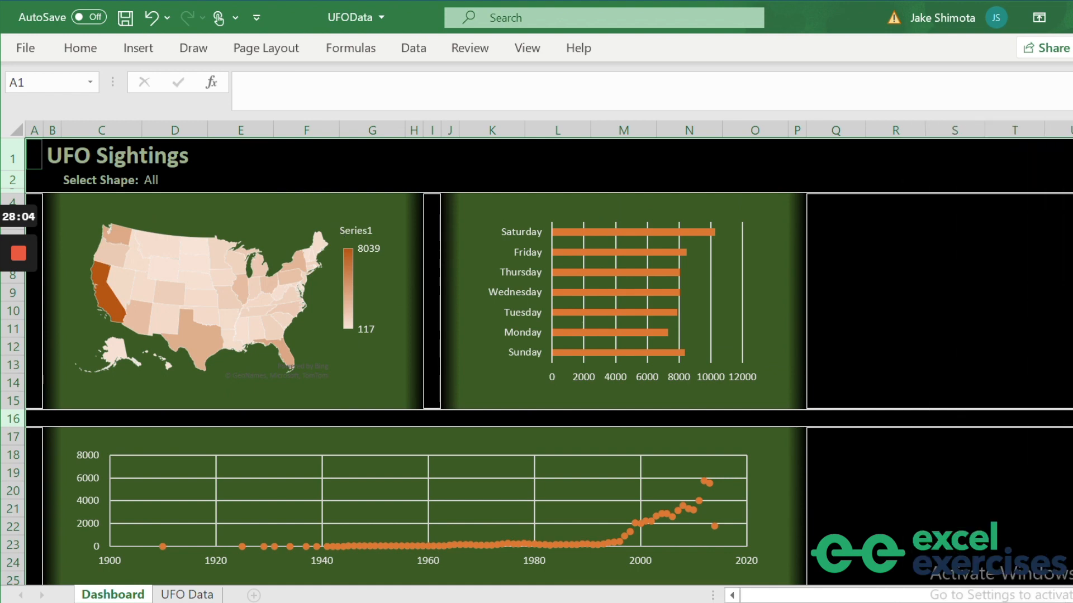
left_click(893, 331)
left_click(872, 365)
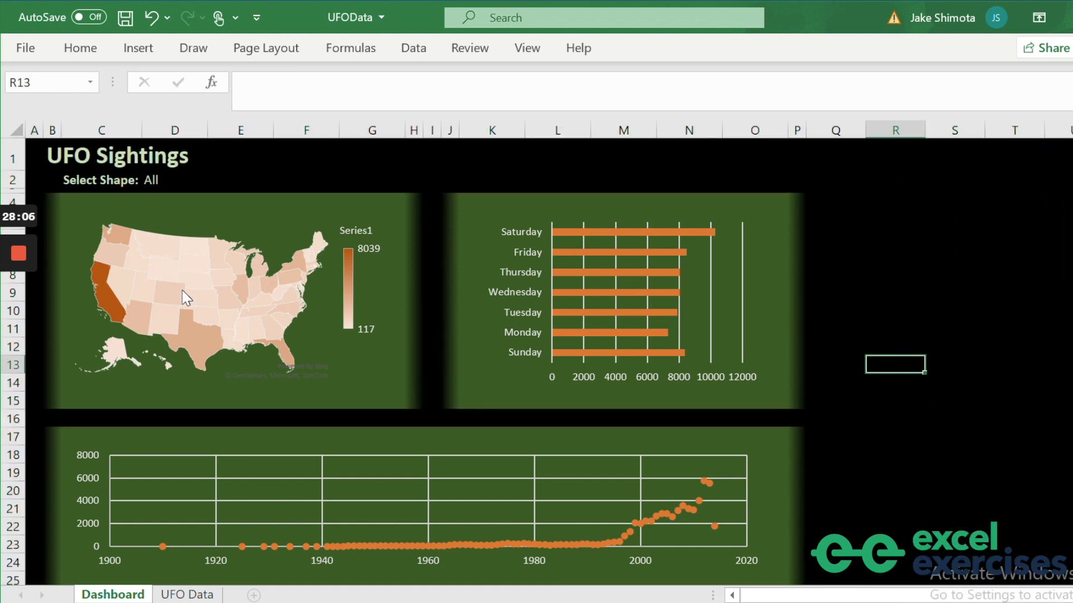
Stretch the map chart and the weekday bar chart outward to fill their green panels.
left_click(227, 251)
left_click_drag(69, 211, 58, 199)
left_click_drag(395, 388, 413, 401)
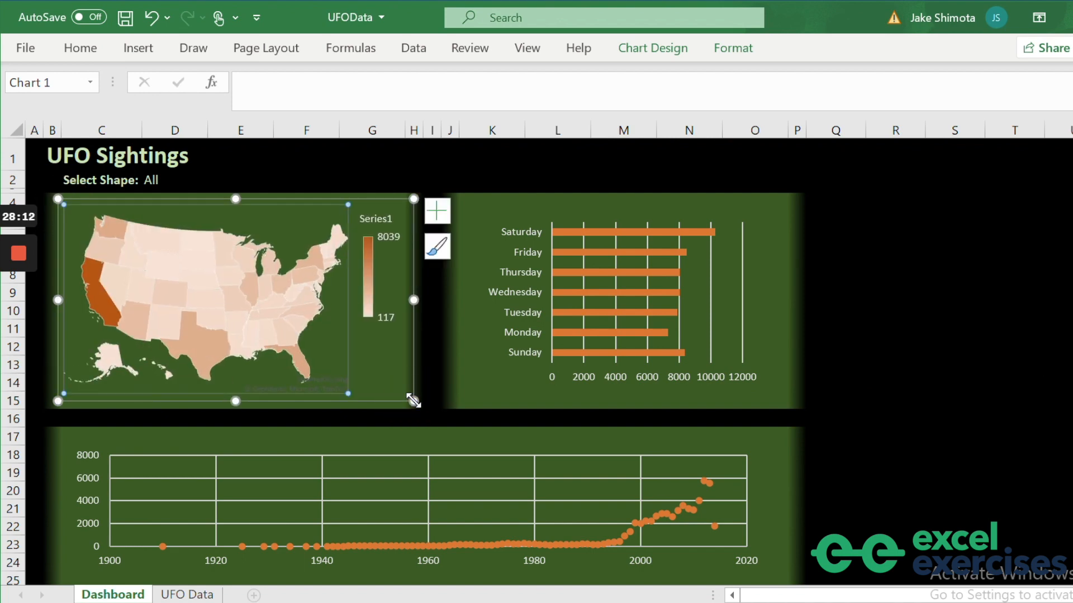
left_click(530, 399)
left_click_drag(479, 208, 456, 201)
left_click_drag(771, 392, 787, 404)
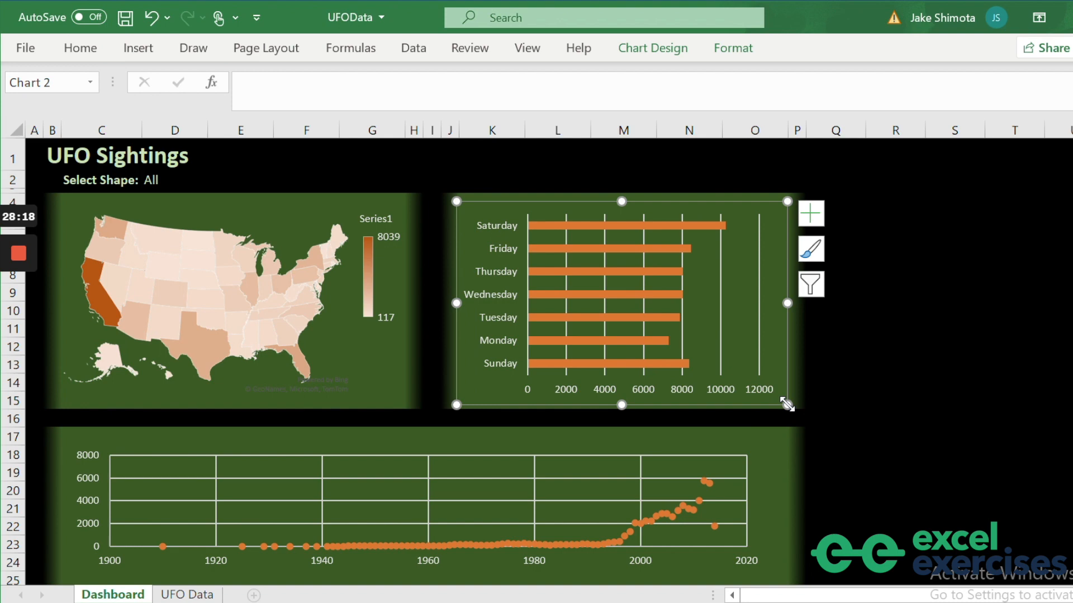
left_click(881, 402)
Stretch the yearly scatter chart outward to fill its wide bottom panel.
scroll(634, 419, "down", 2)
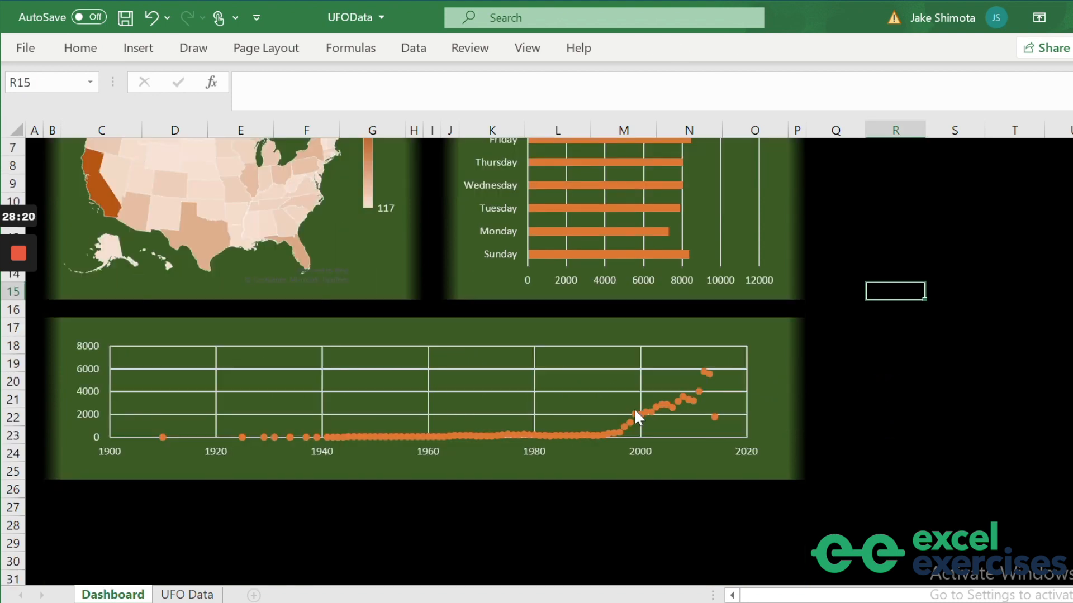
left_click(399, 387)
left_click_drag(68, 334, 54, 323)
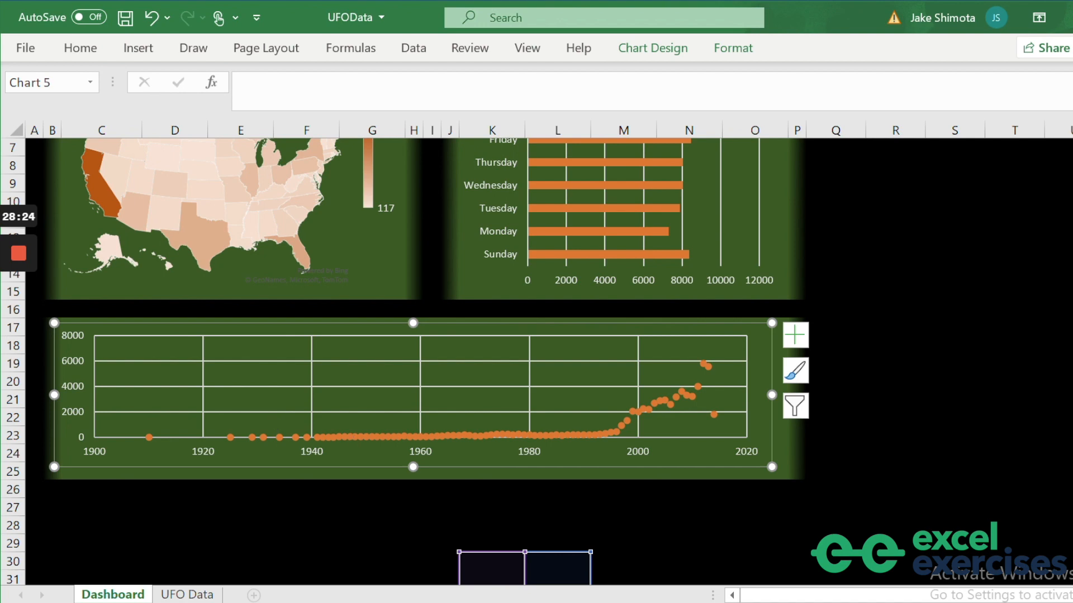
left_click_drag(769, 464, 793, 475)
left_click(880, 439)
scroll(880, 439, "up", 2)
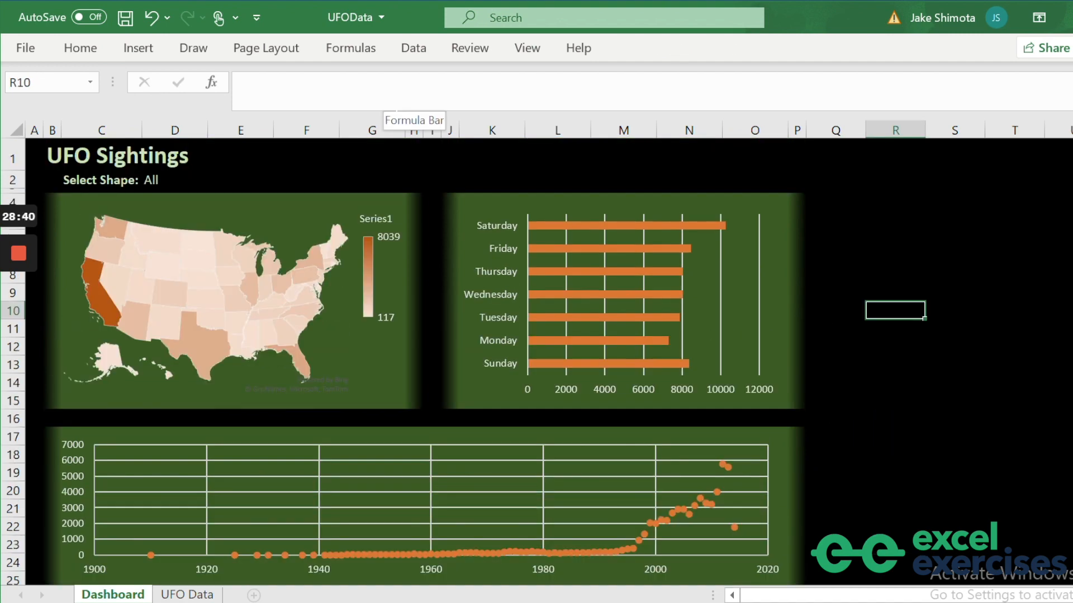
Filter the dashboard by the shapes Changing, Chevron, and then Circle.
left_click(168, 180)
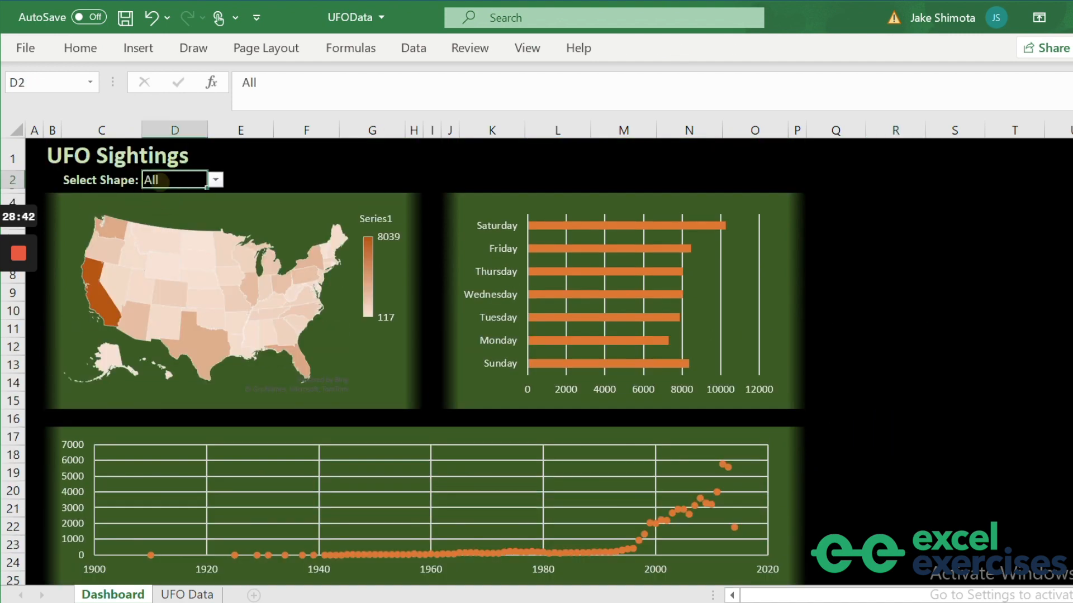
left_click(215, 180)
left_click(168, 209)
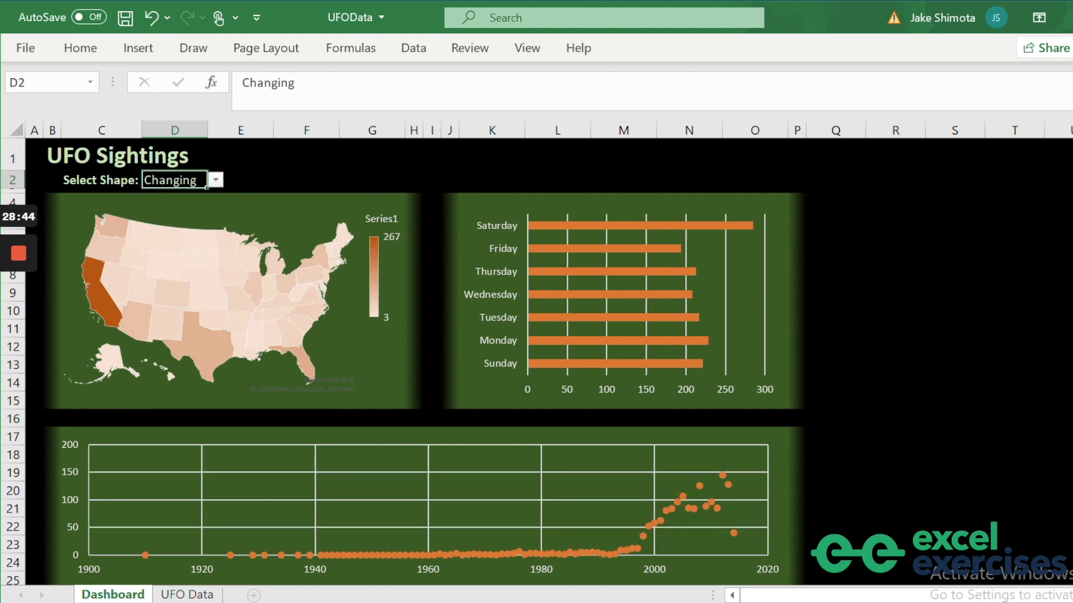
left_click(215, 180)
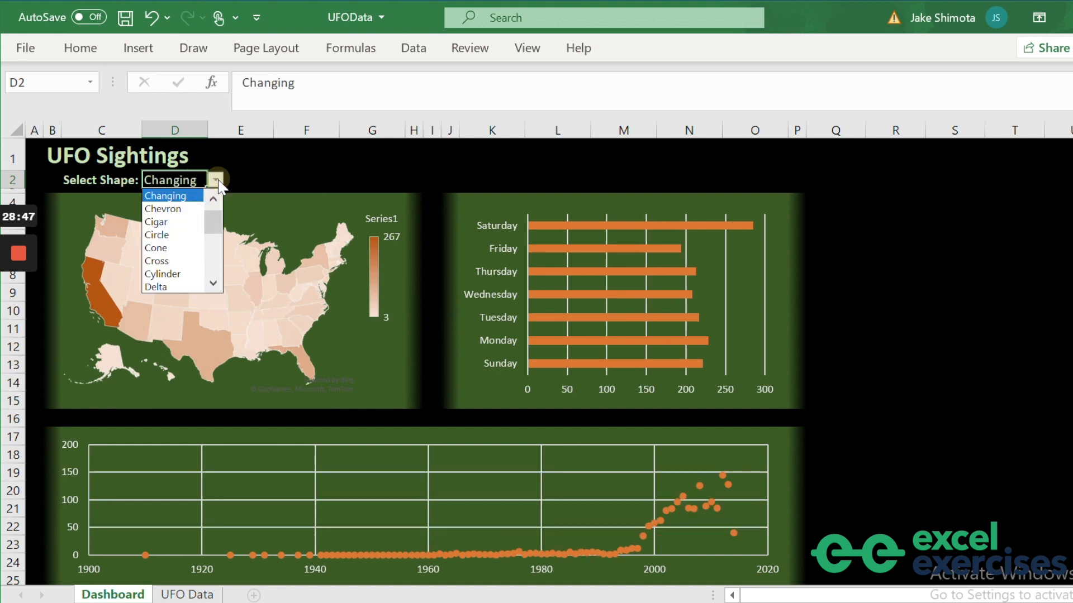
left_click(184, 208)
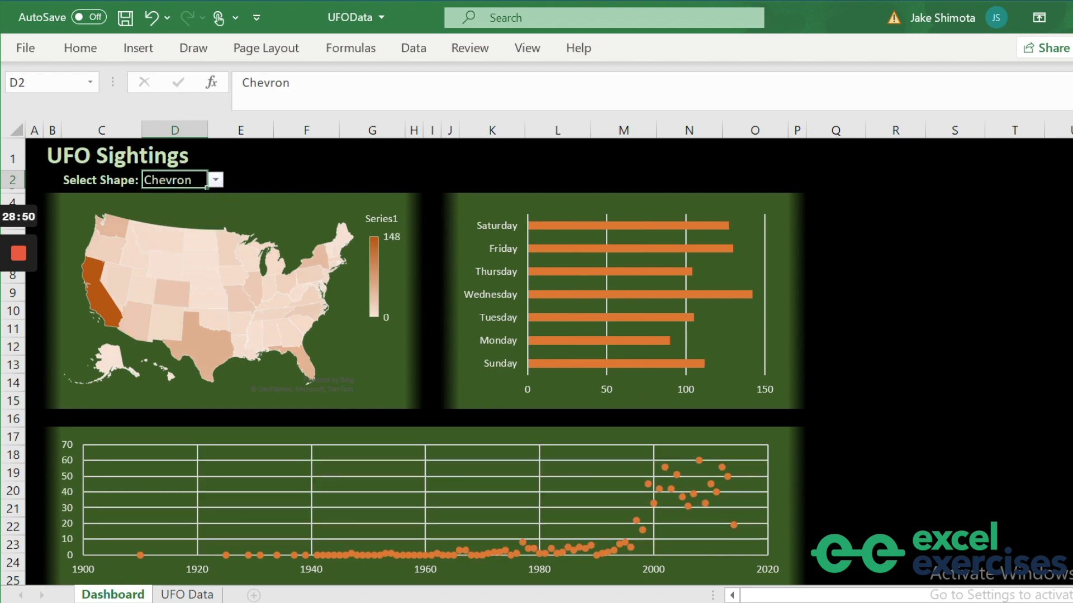
left_click(216, 180)
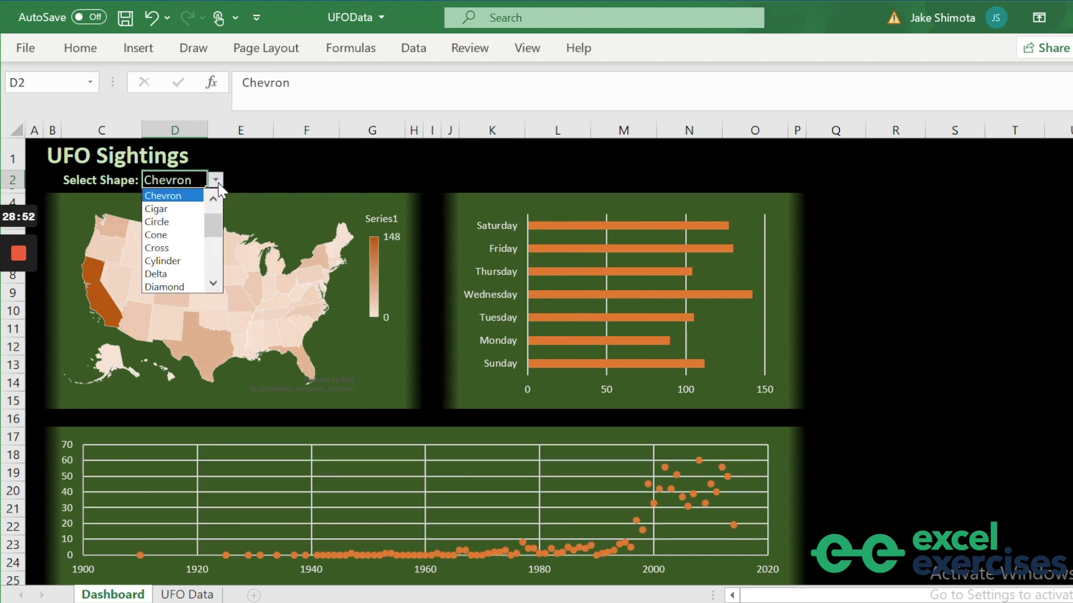
left_click(163, 209)
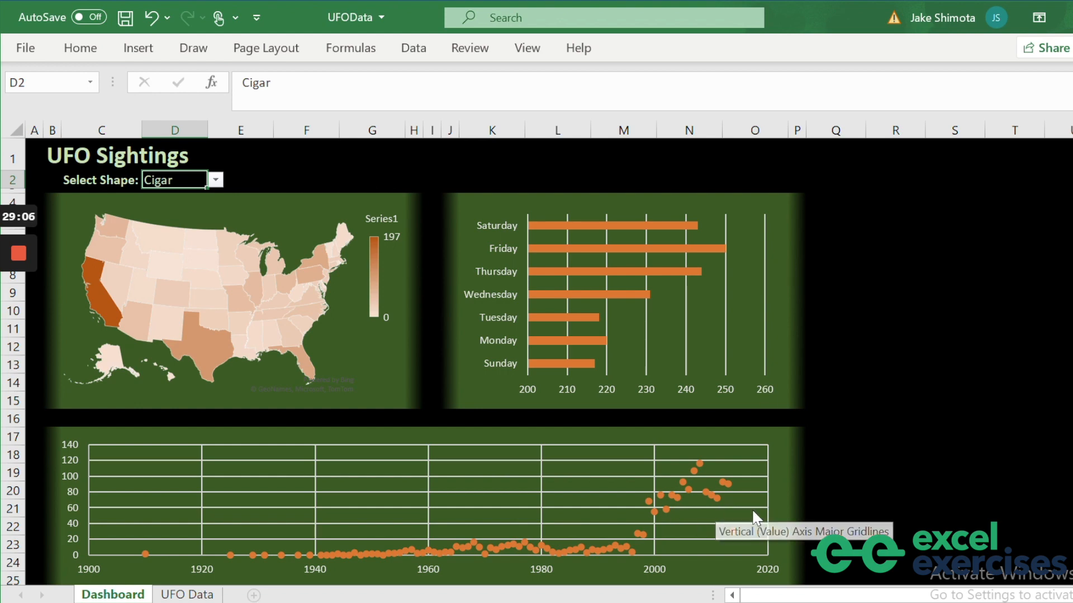
left_click(215, 180)
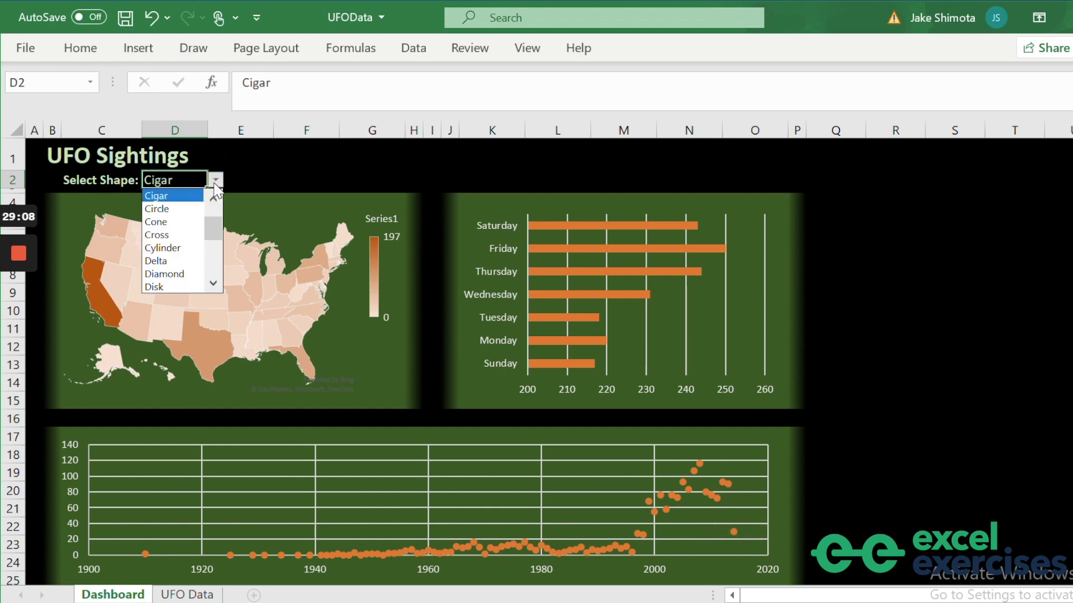
left_click(180, 209)
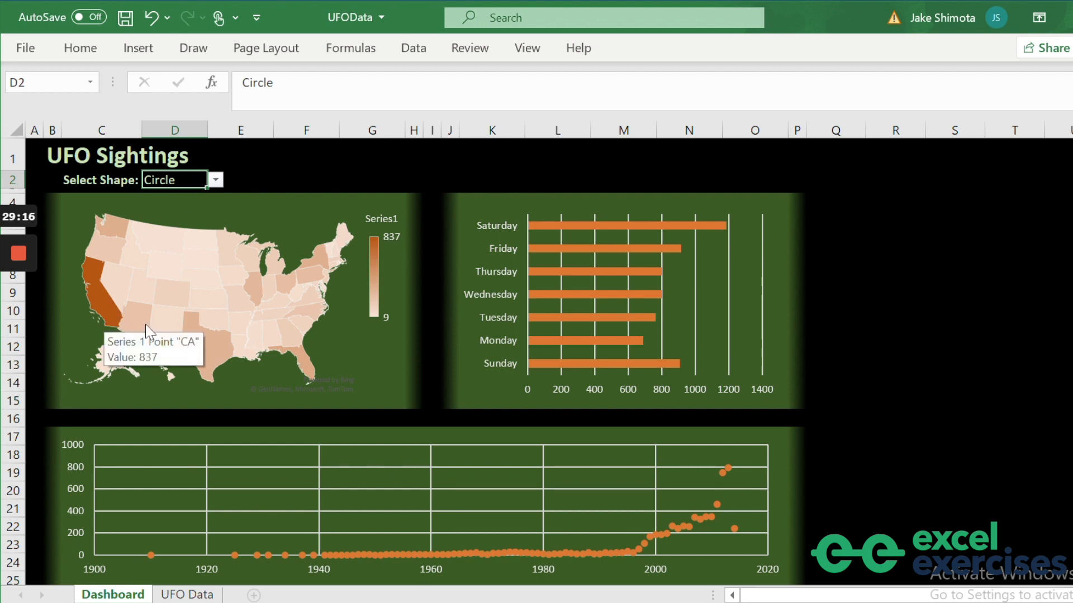
Switch the shape filter through Cone, Cross and Delta, finishing on Egg.
mouse_move(696, 228)
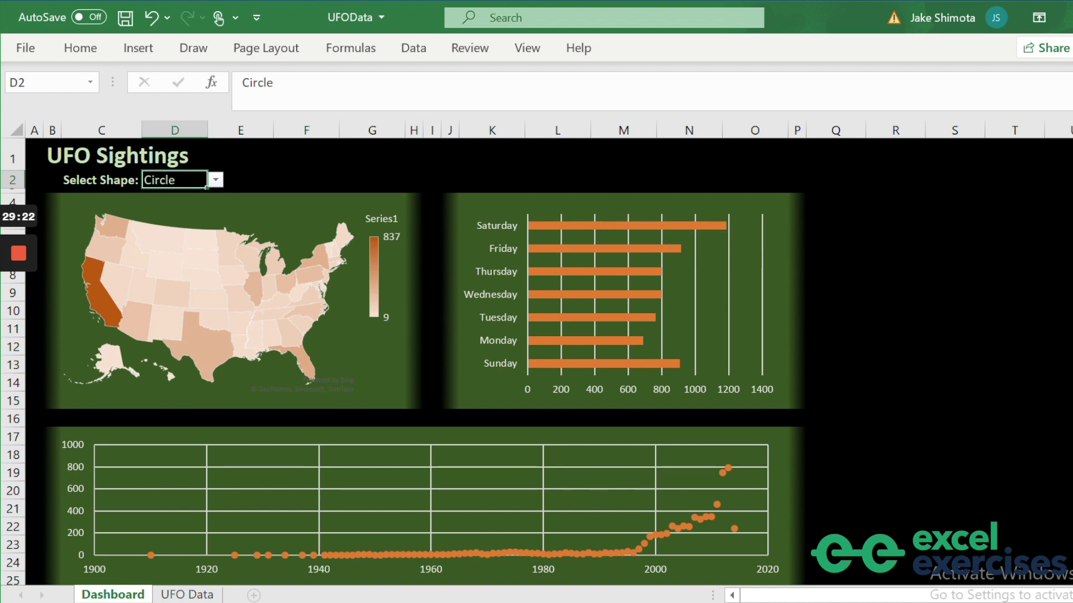
left_click(224, 182)
left_click(200, 182)
left_click(216, 182)
left_click(167, 209)
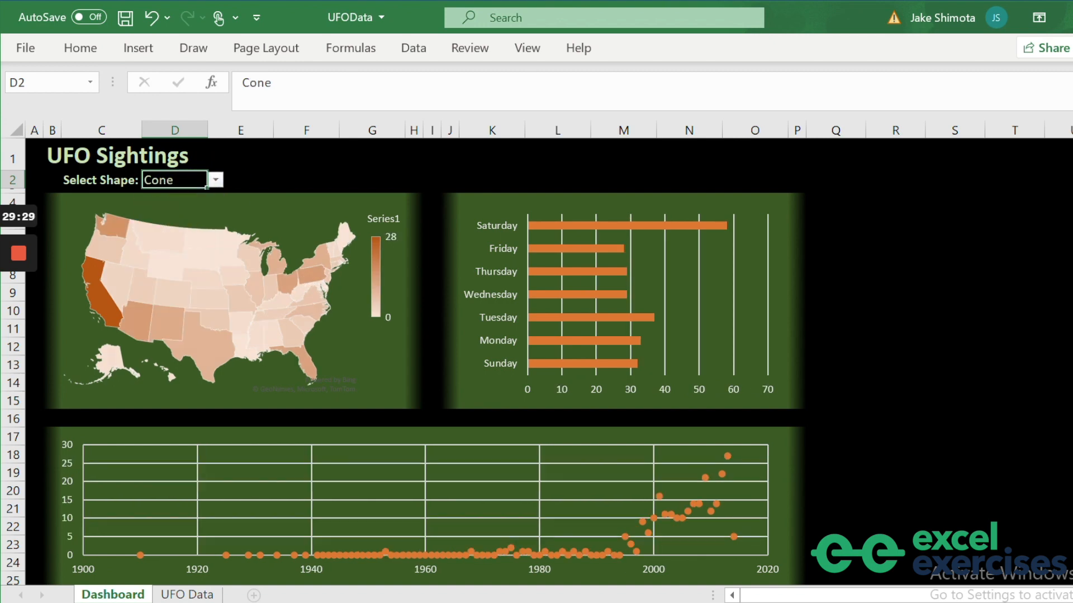
left_click(216, 180)
left_click(177, 210)
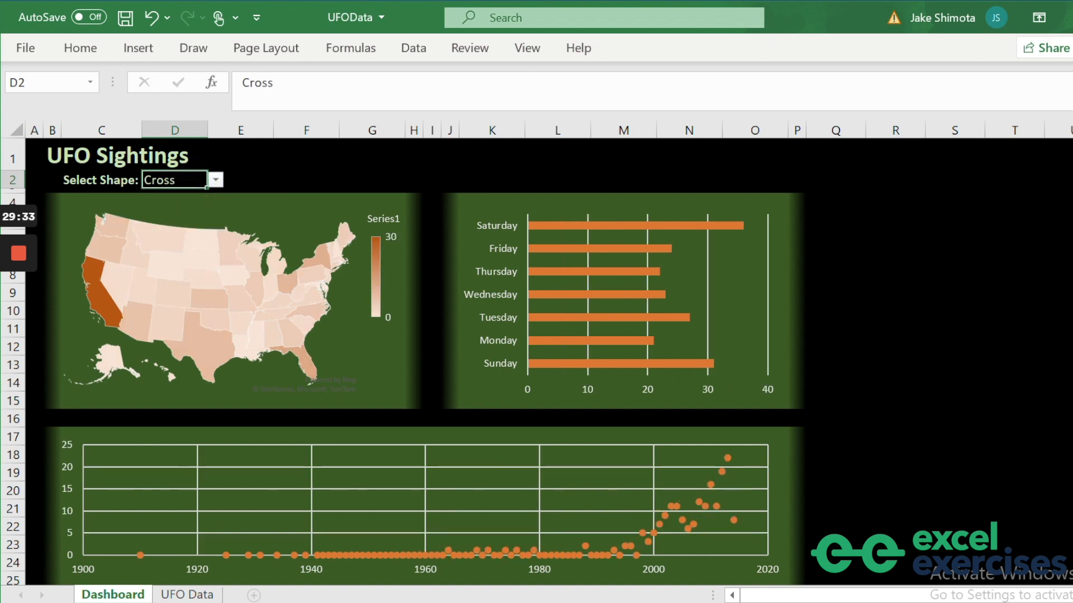
left_click(215, 180)
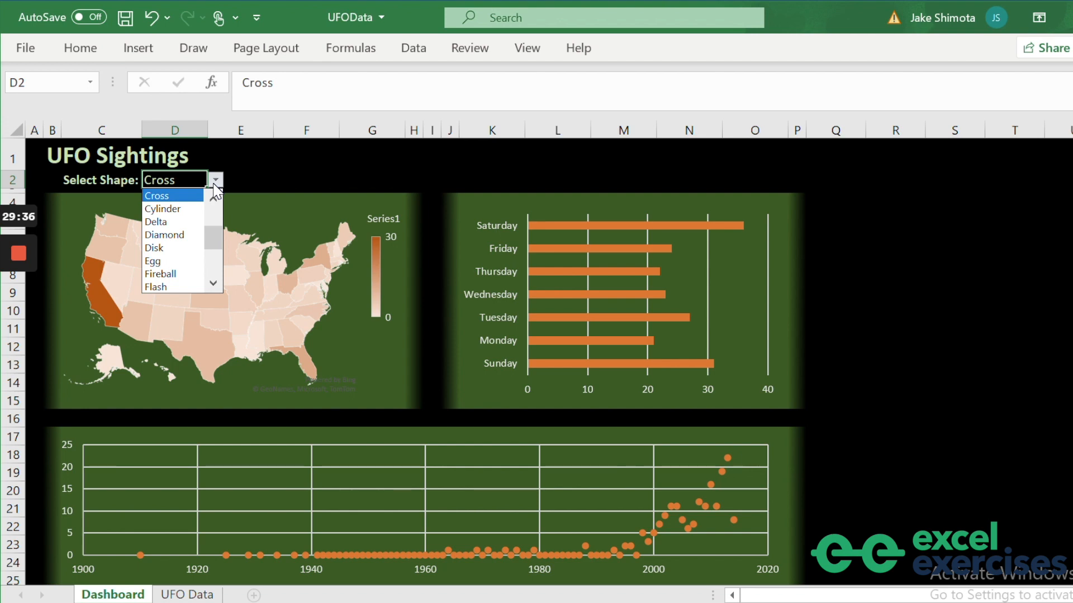
left_click(169, 221)
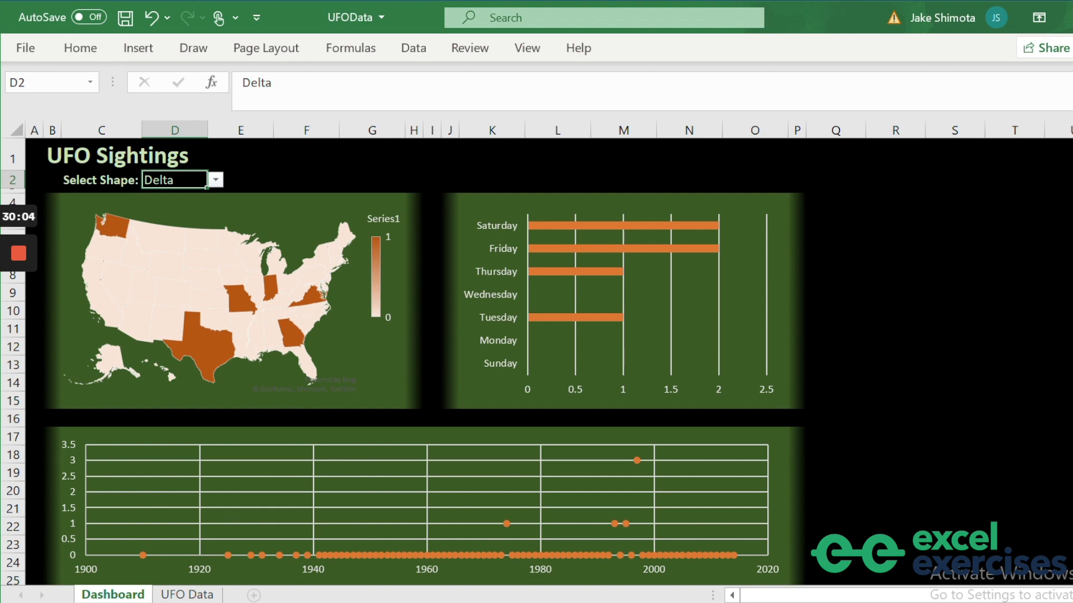
left_click(215, 180)
left_click(167, 234)
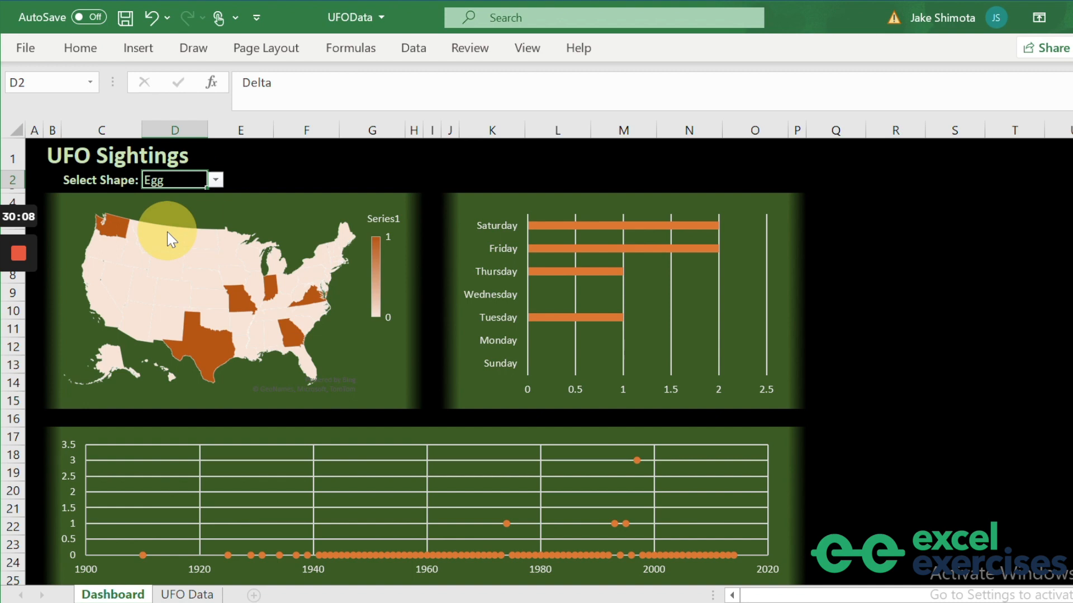